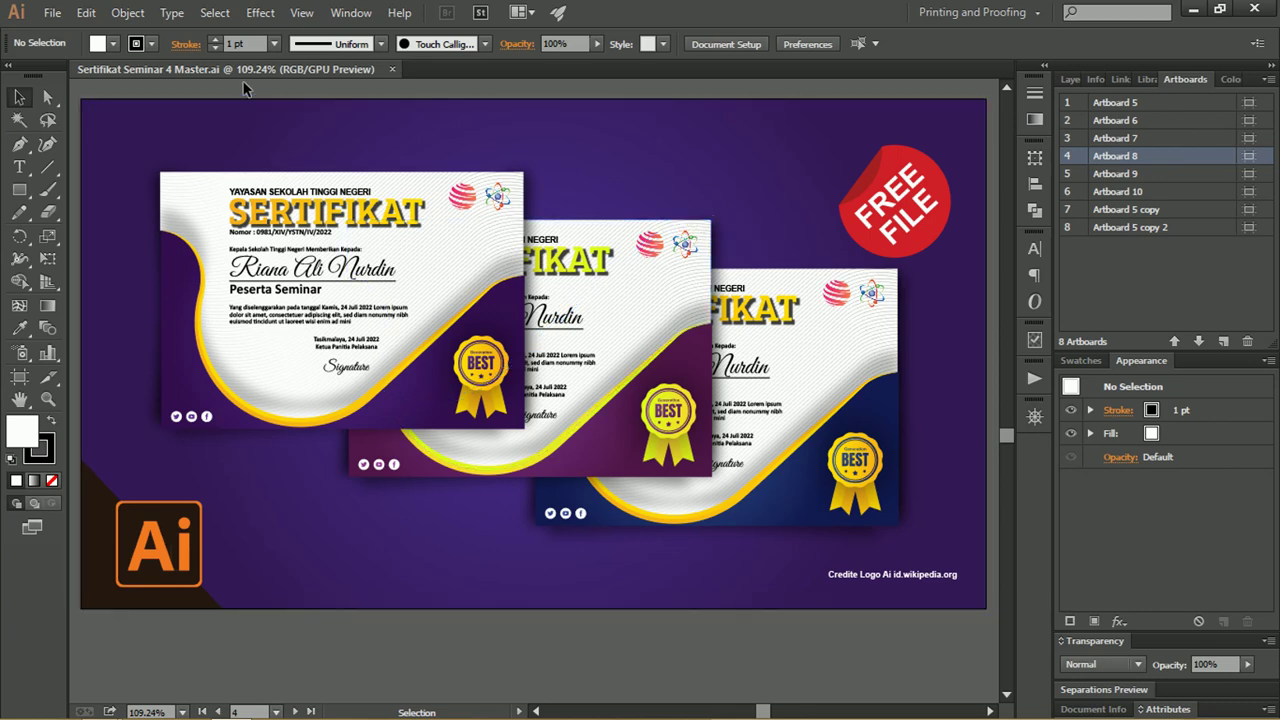
Create a new A4 landscape document in centimetres (29.7 × 21 cm) with one artboard.
left_click(58, 13)
left_click(60, 30)
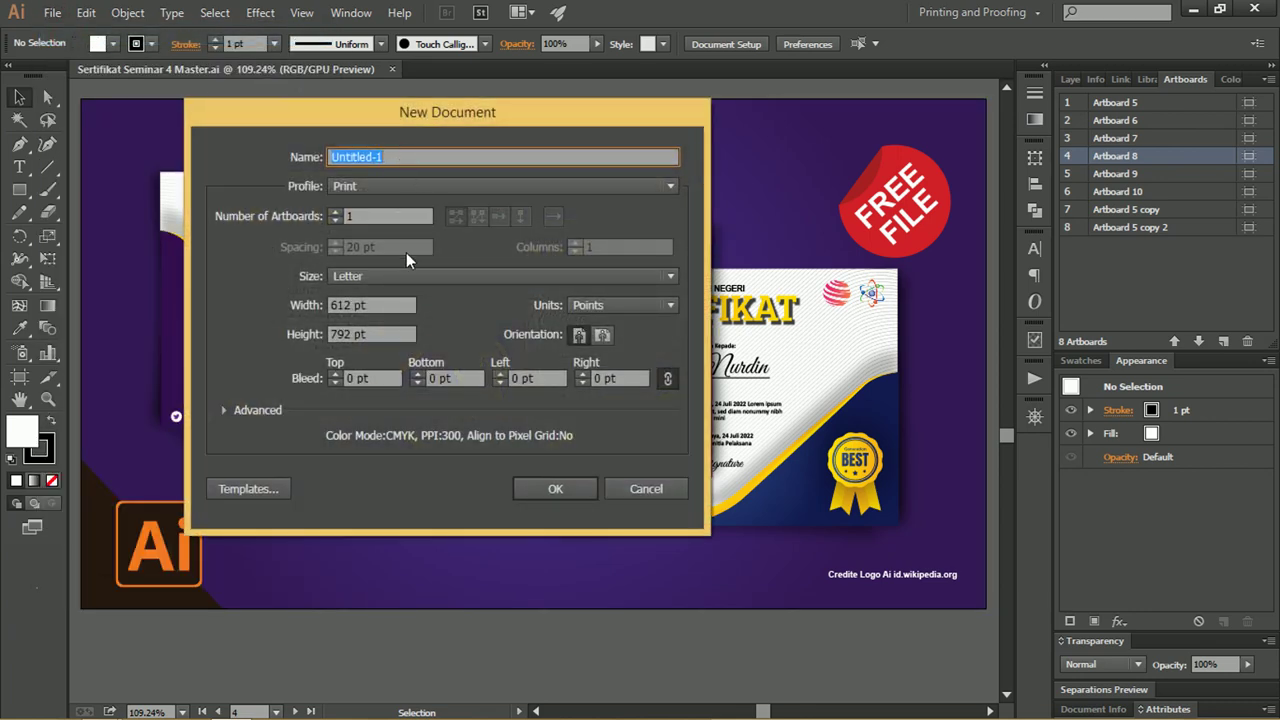
left_click(413, 276)
left_click(386, 378)
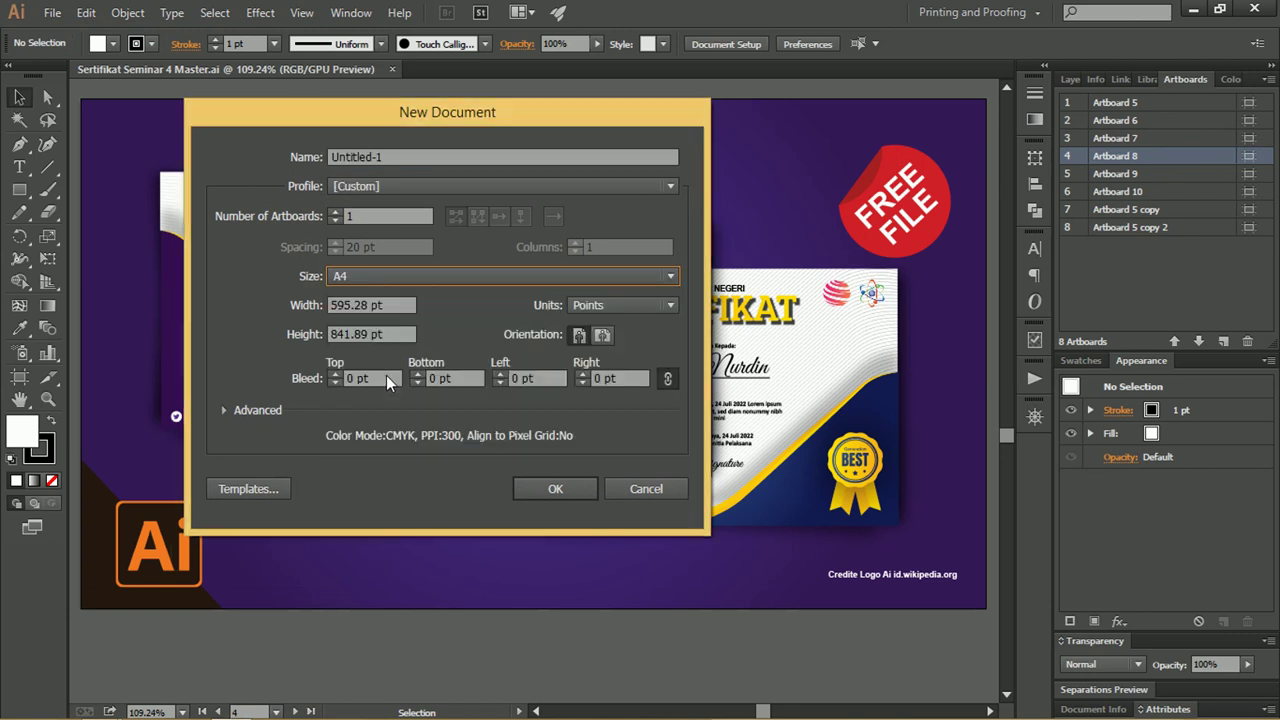
left_click(615, 305)
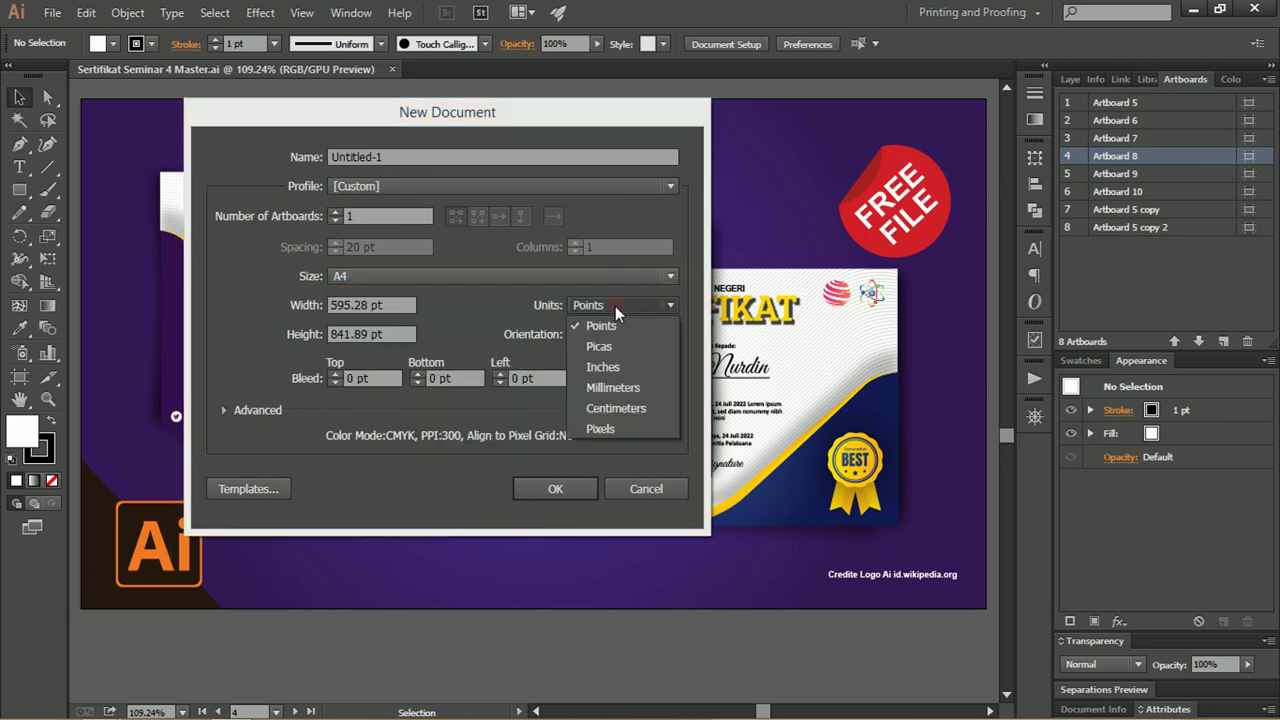
left_click(607, 410)
left_click_drag(385, 305, 269, 303)
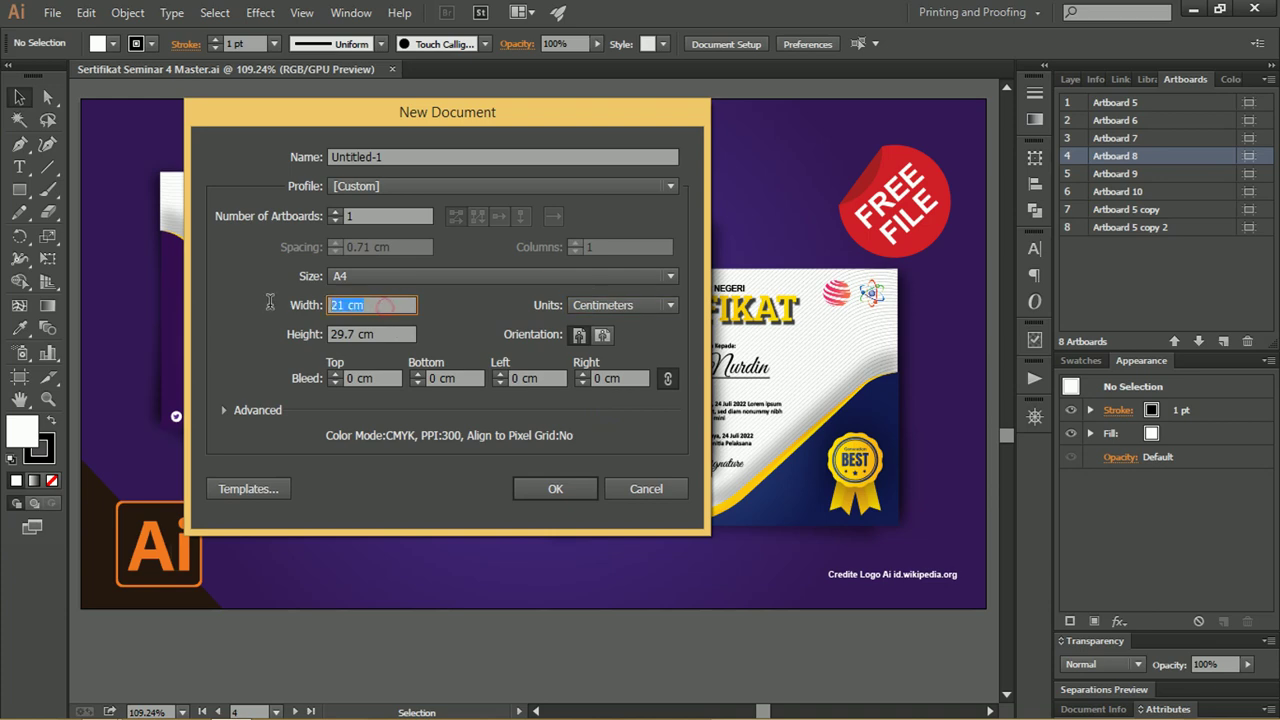
left_click(603, 336)
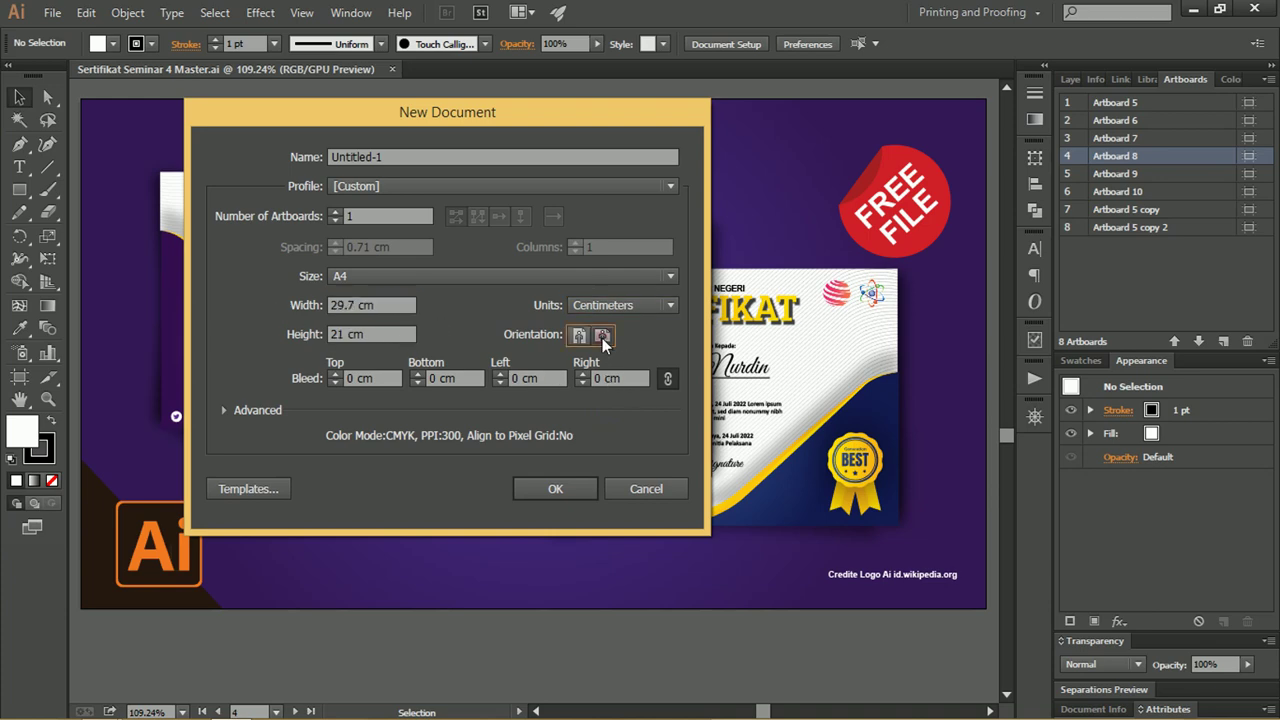
left_click(556, 488)
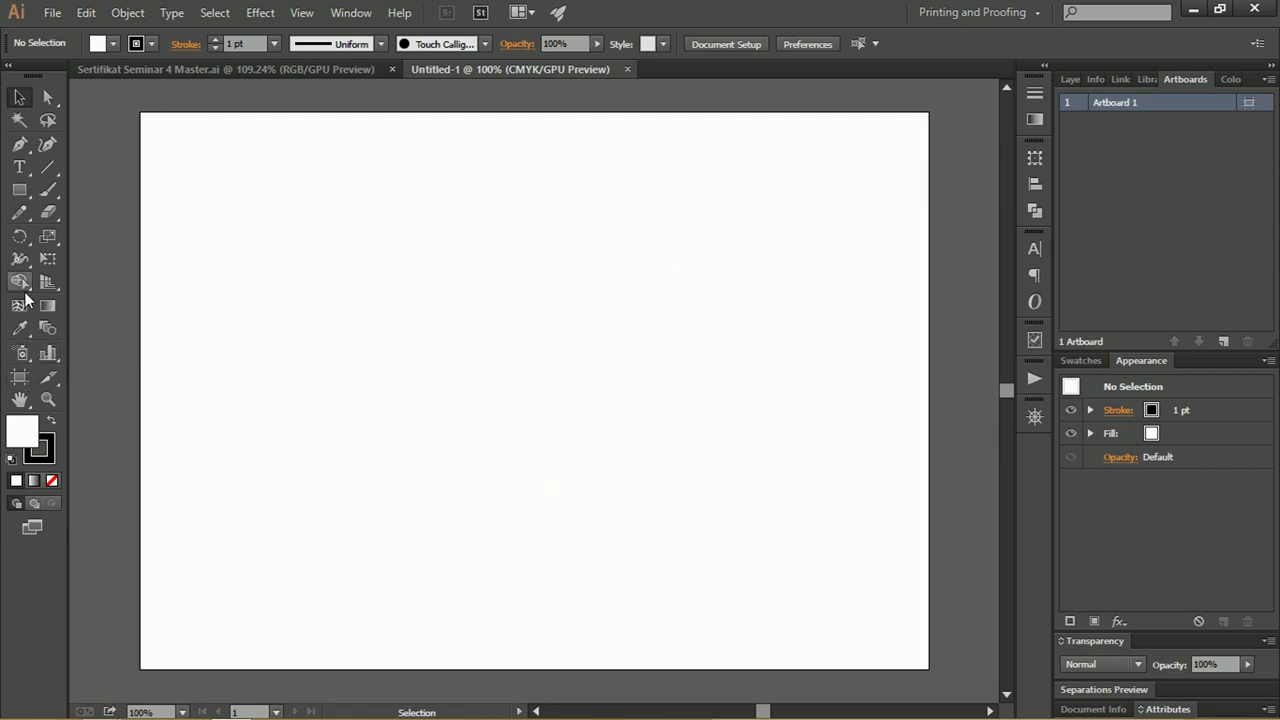
Draw a rectangle from the artboard's top-left corner to its bottom-right corner.
left_click(19, 189)
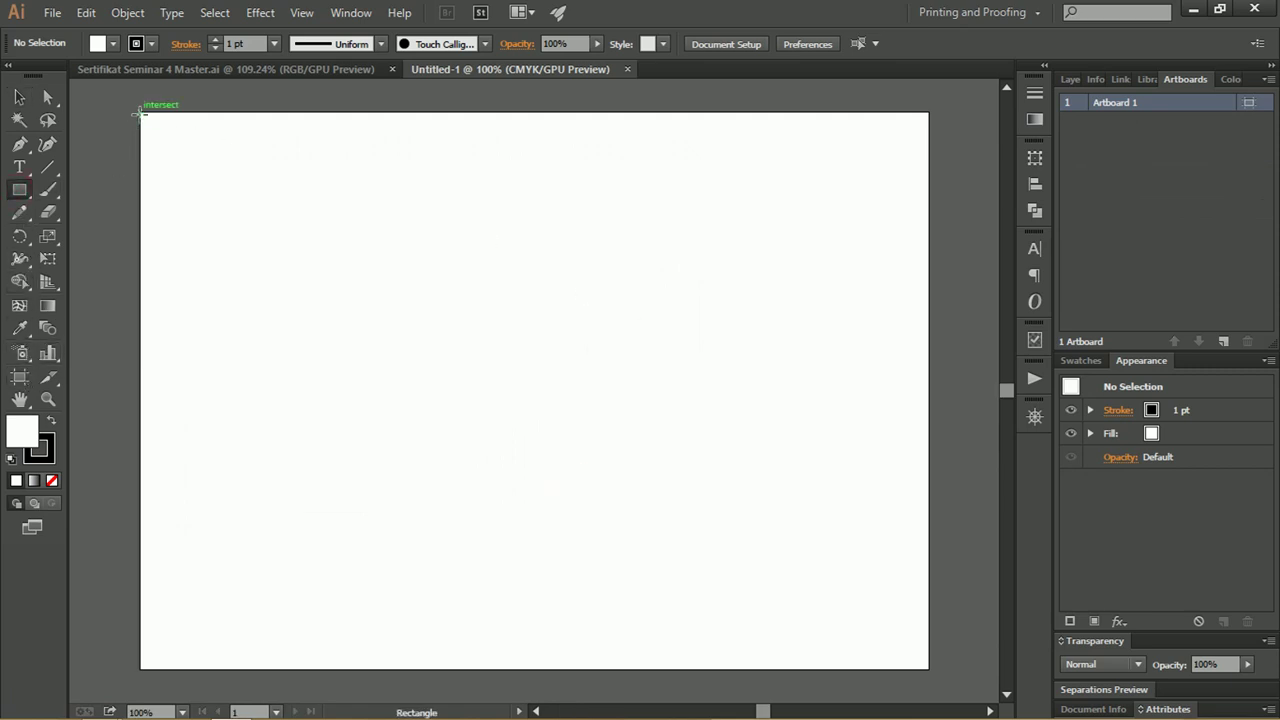
left_click_drag(140, 112, 679, 452)
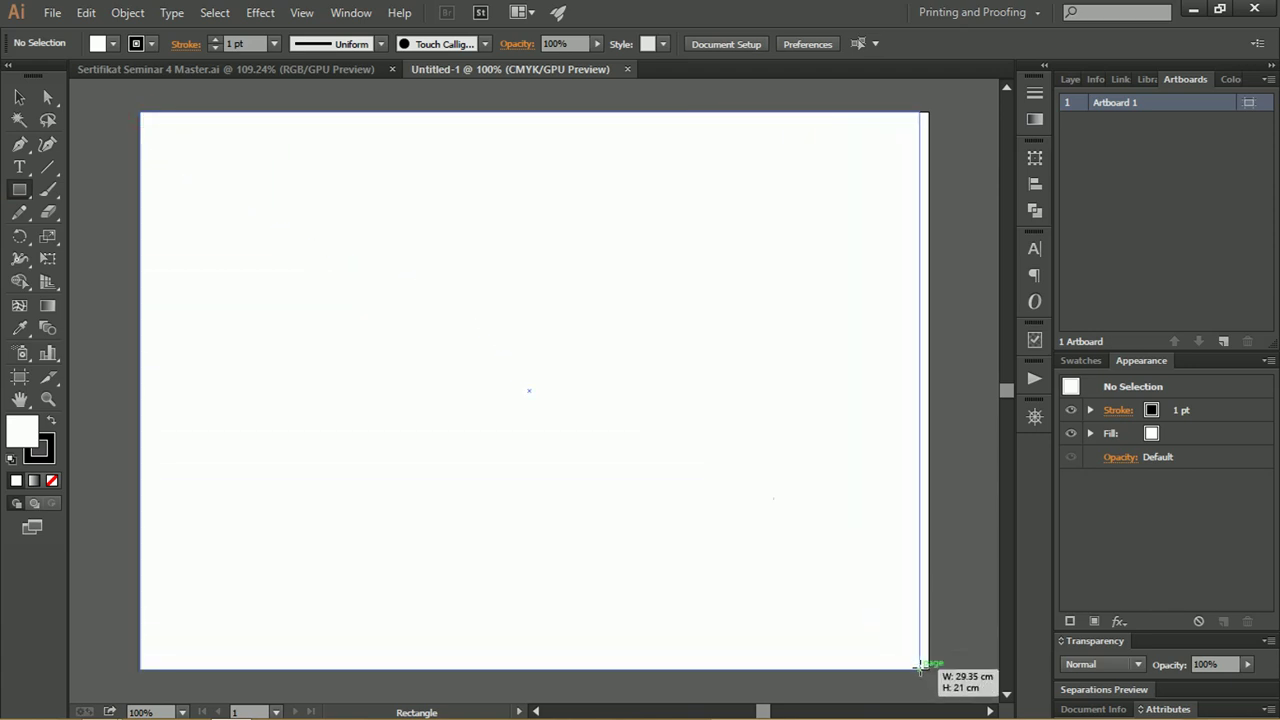
left_click_drag(679, 452, 928, 667)
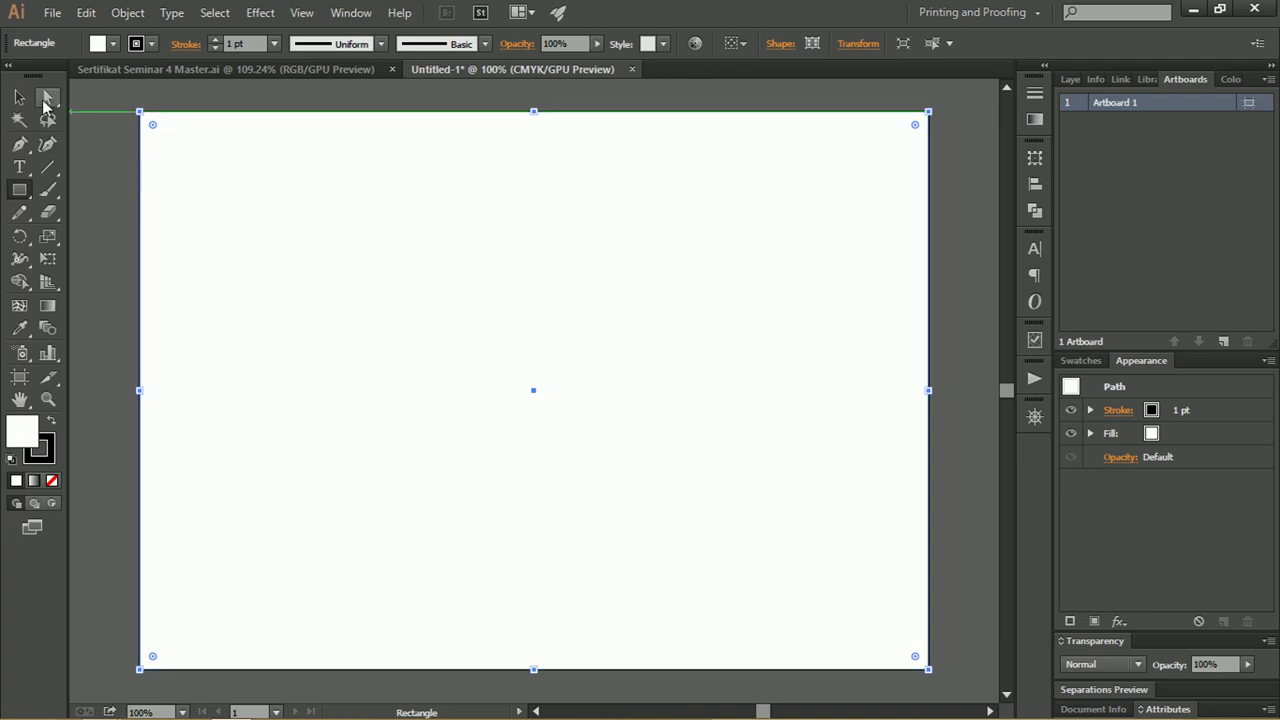
left_click(19, 97)
Zoom out to the whole artboard and show the Layers panel.
key("z")
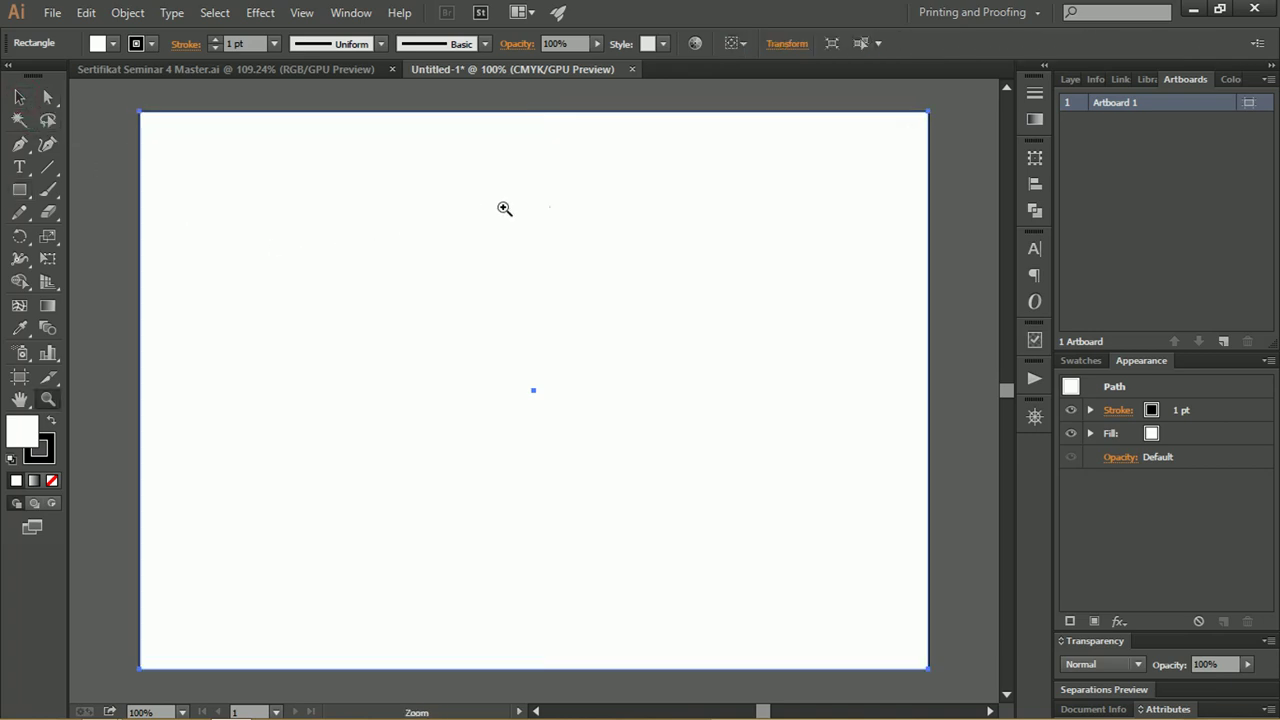
left_click_drag(555, 193, 520, 200)
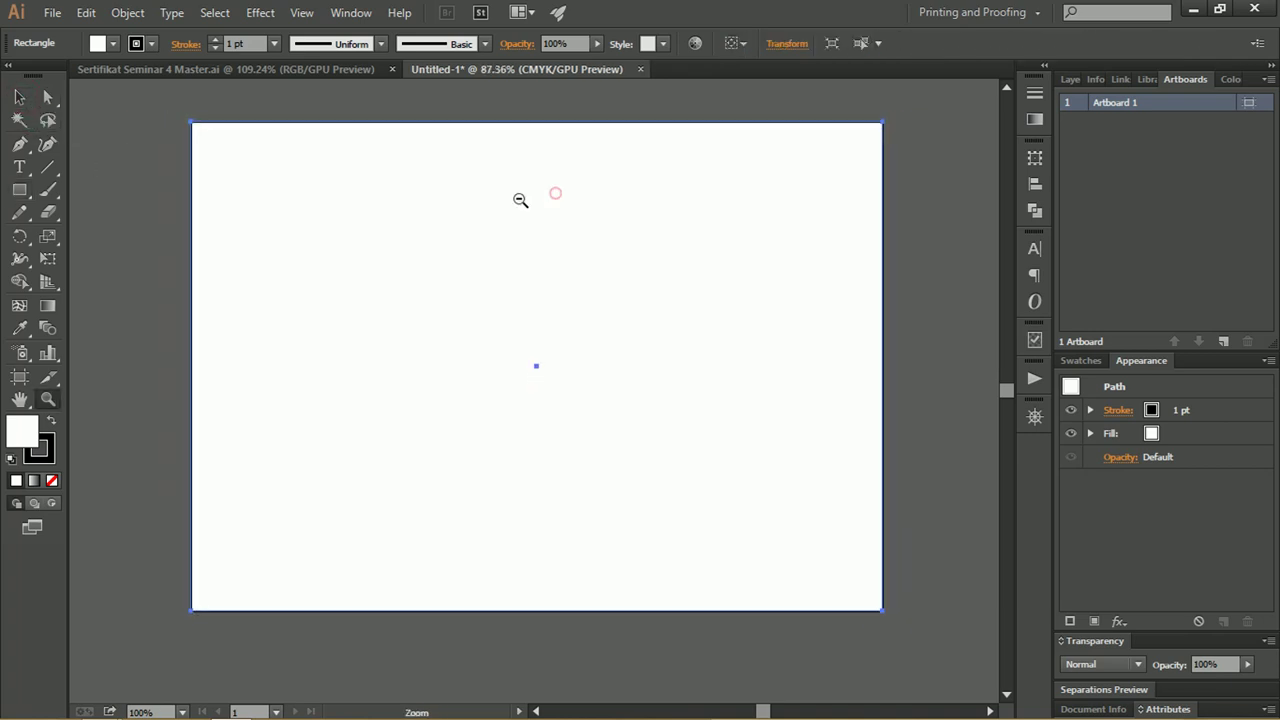
left_click(1068, 79)
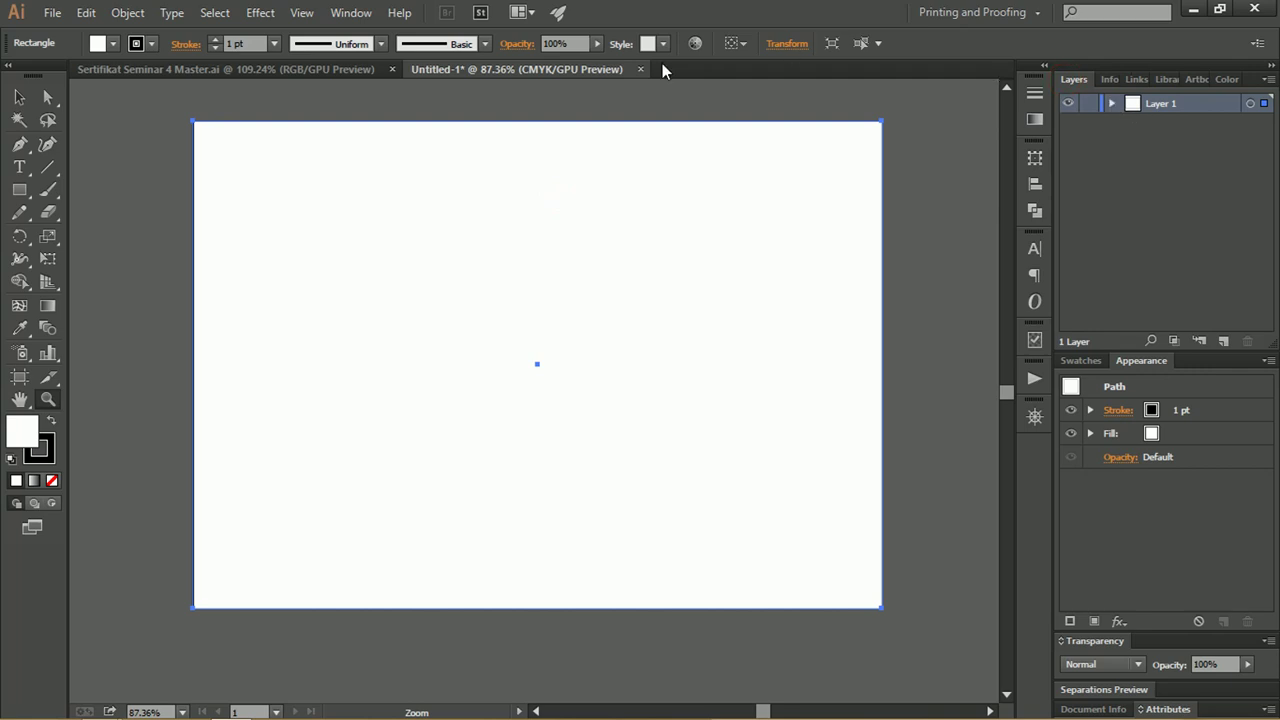
left_click(351, 13)
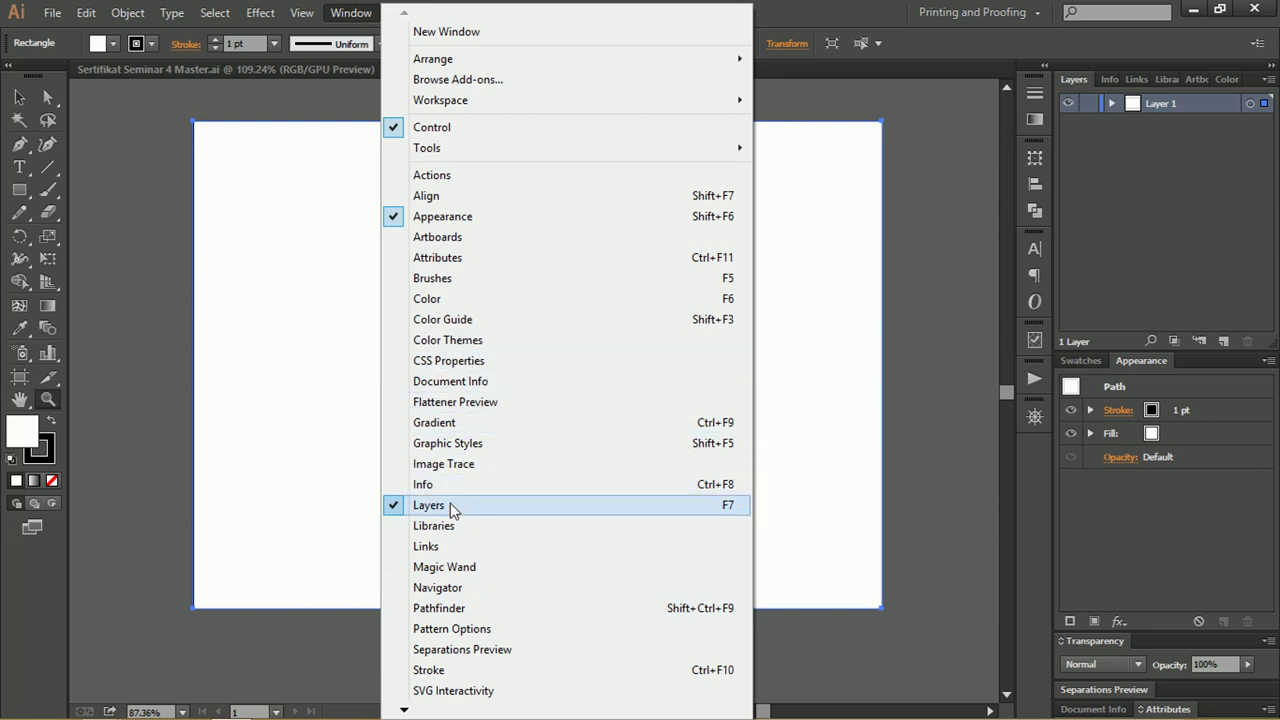
left_click(1145, 183)
Expand Layer 1 and duplicate the <Rectangle> row twice for three copies.
left_click(1112, 103)
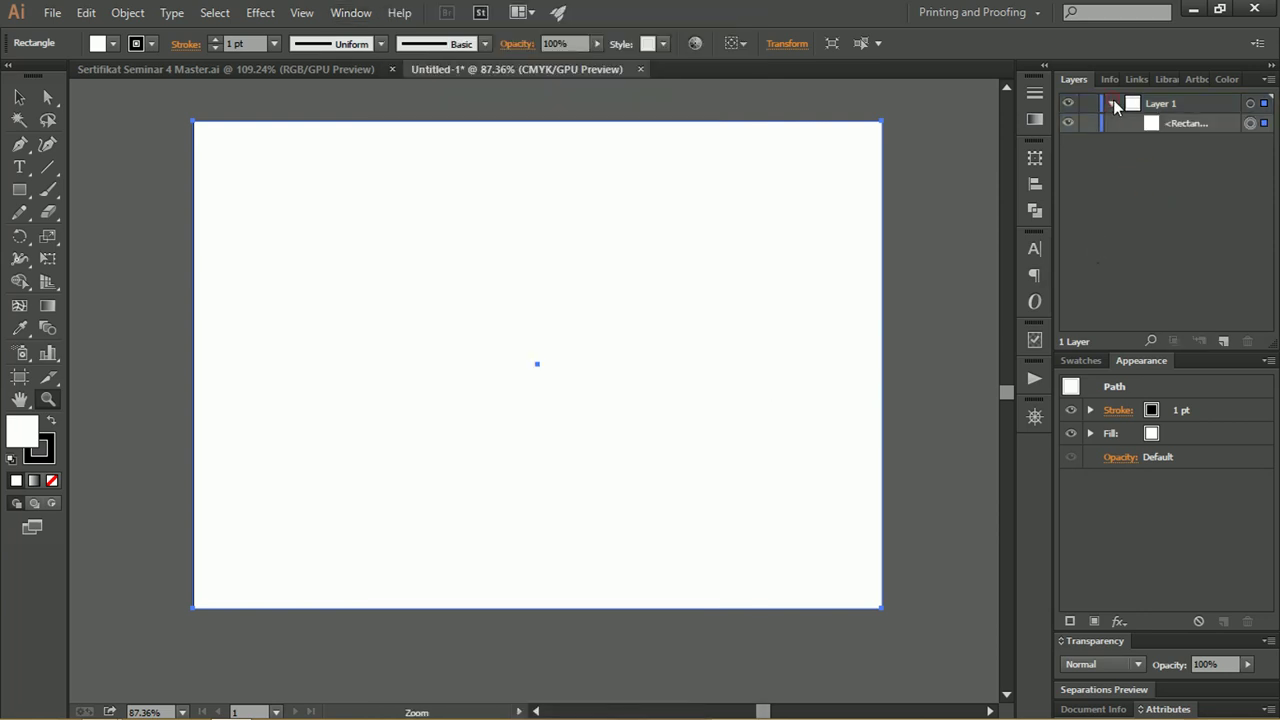
left_click_drag(1200, 123, 1226, 340)
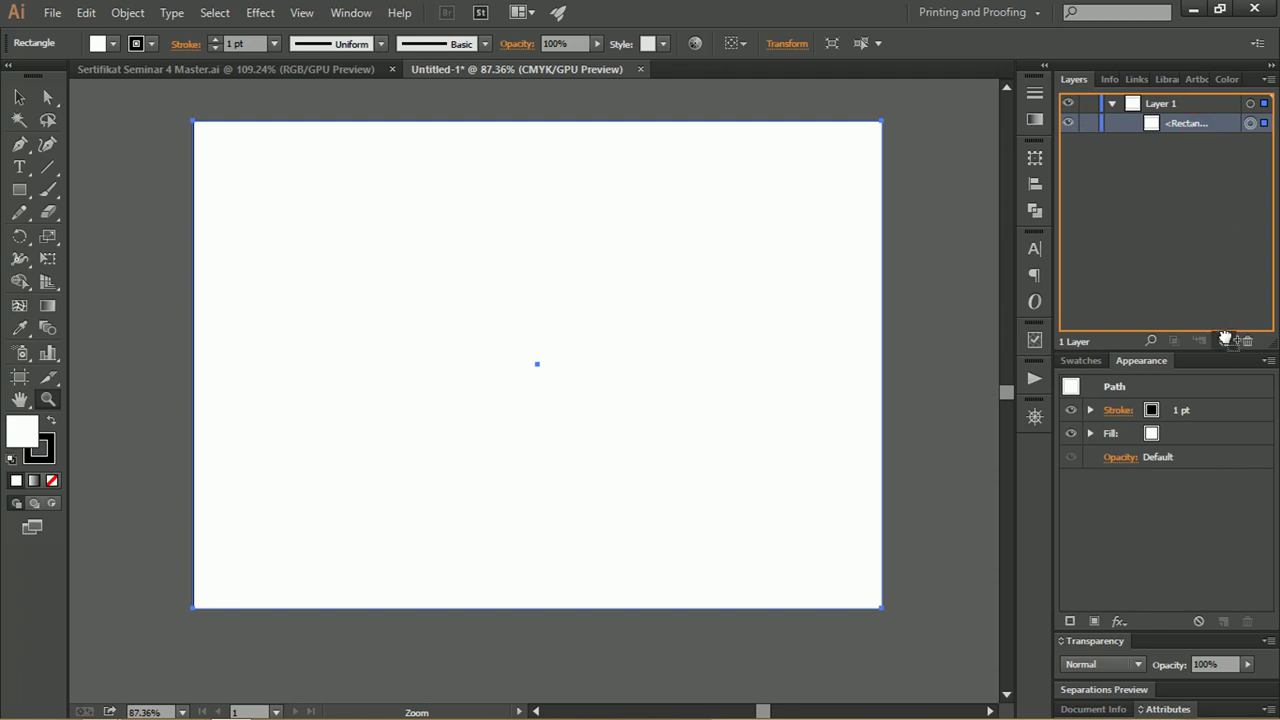
left_click_drag(1226, 340, 1224, 341)
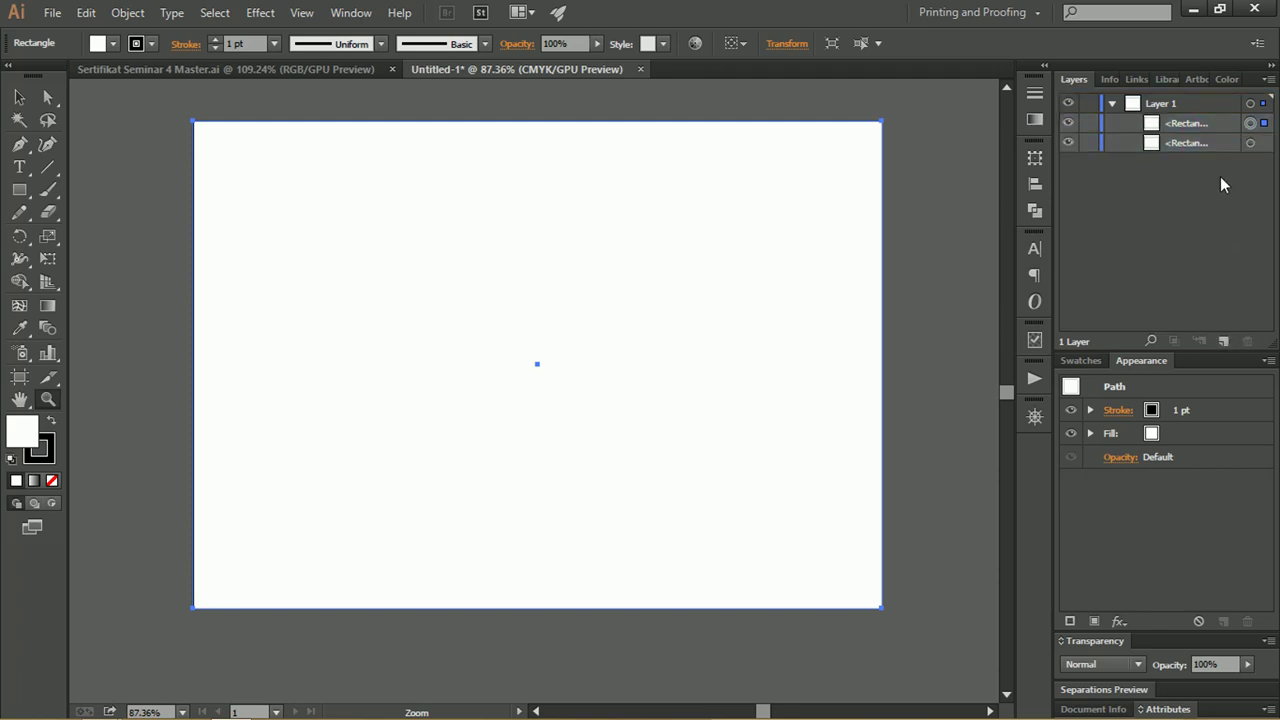
left_click_drag(1202, 141, 1224, 341)
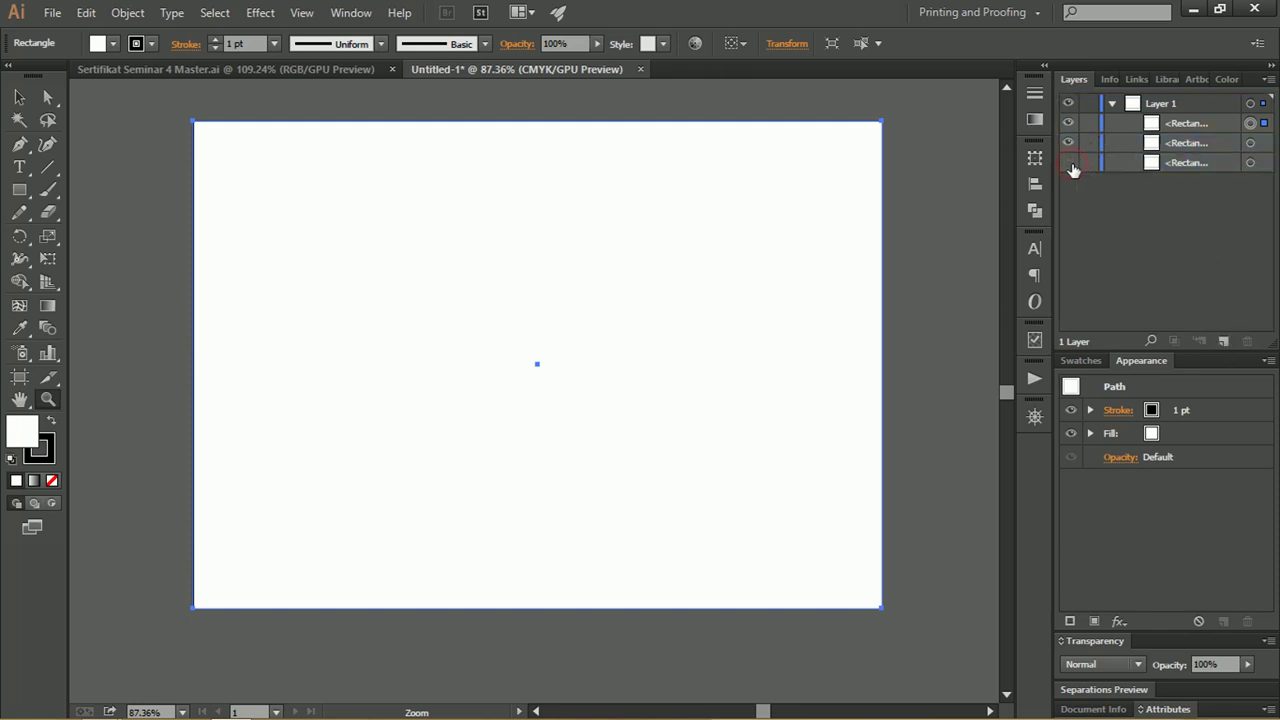
Hide the bottom rectangle copy and select the top one.
left_click(1069, 163)
left_click(1199, 126)
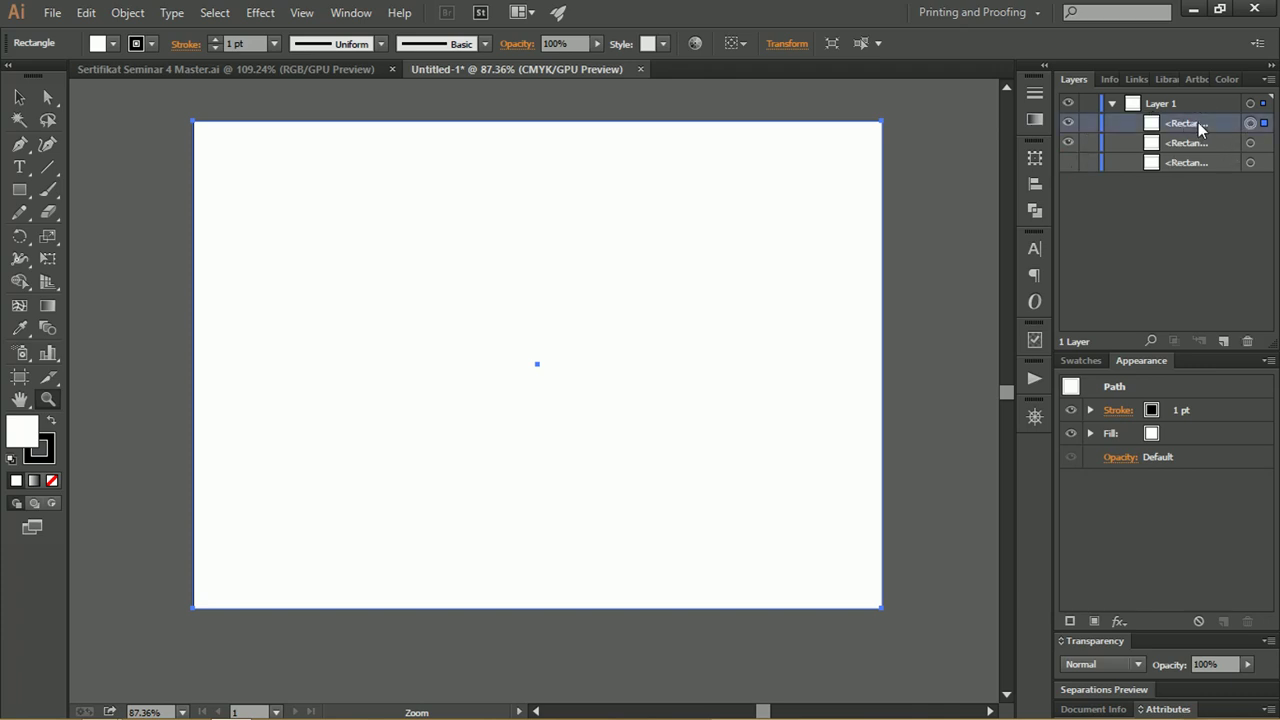
left_click(767, 215, "alt")
key("v")
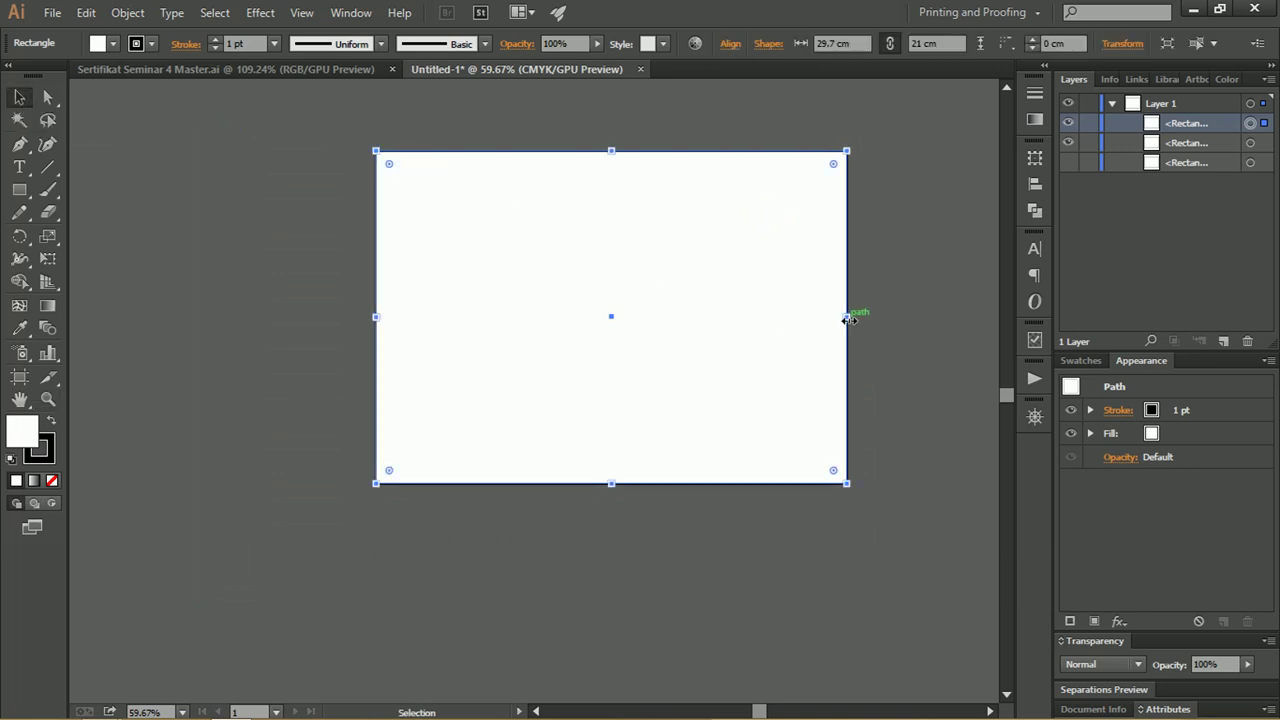
Narrow the top rectangle to about 17.4 cm wide and set its fill to None.
left_click_drag(848, 318, 790, 316)
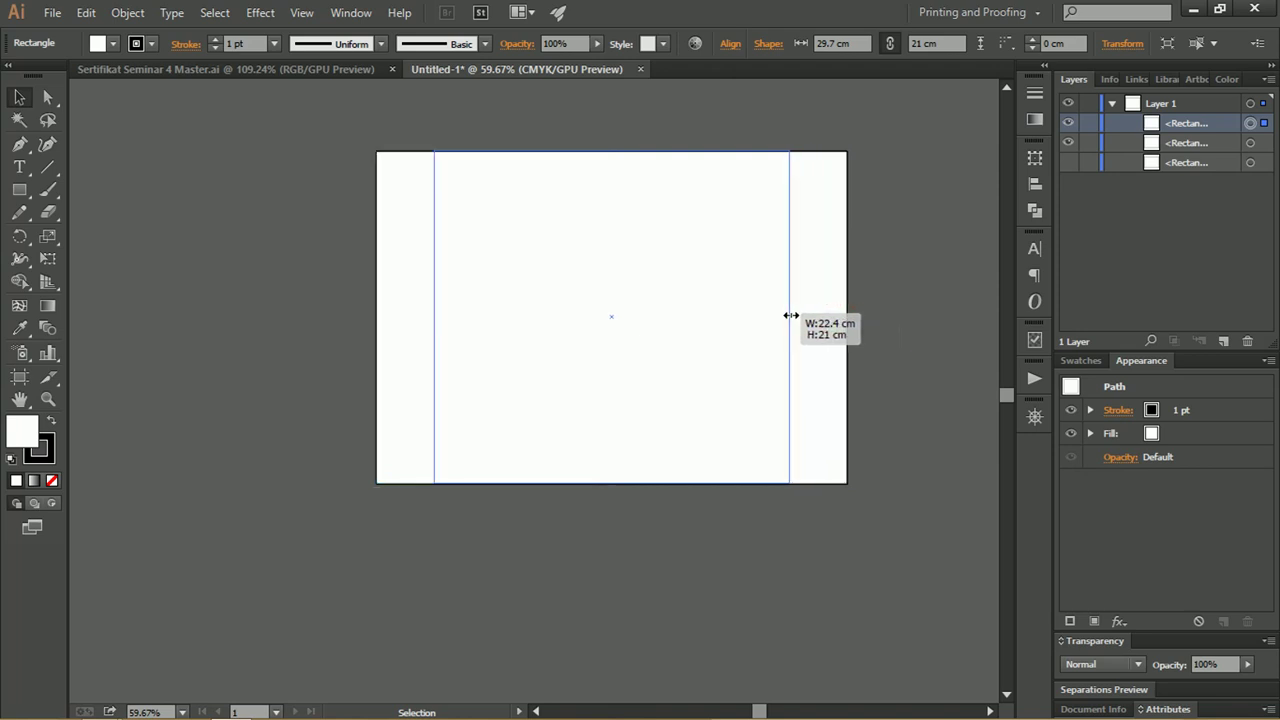
left_click_drag(790, 316, 751, 303)
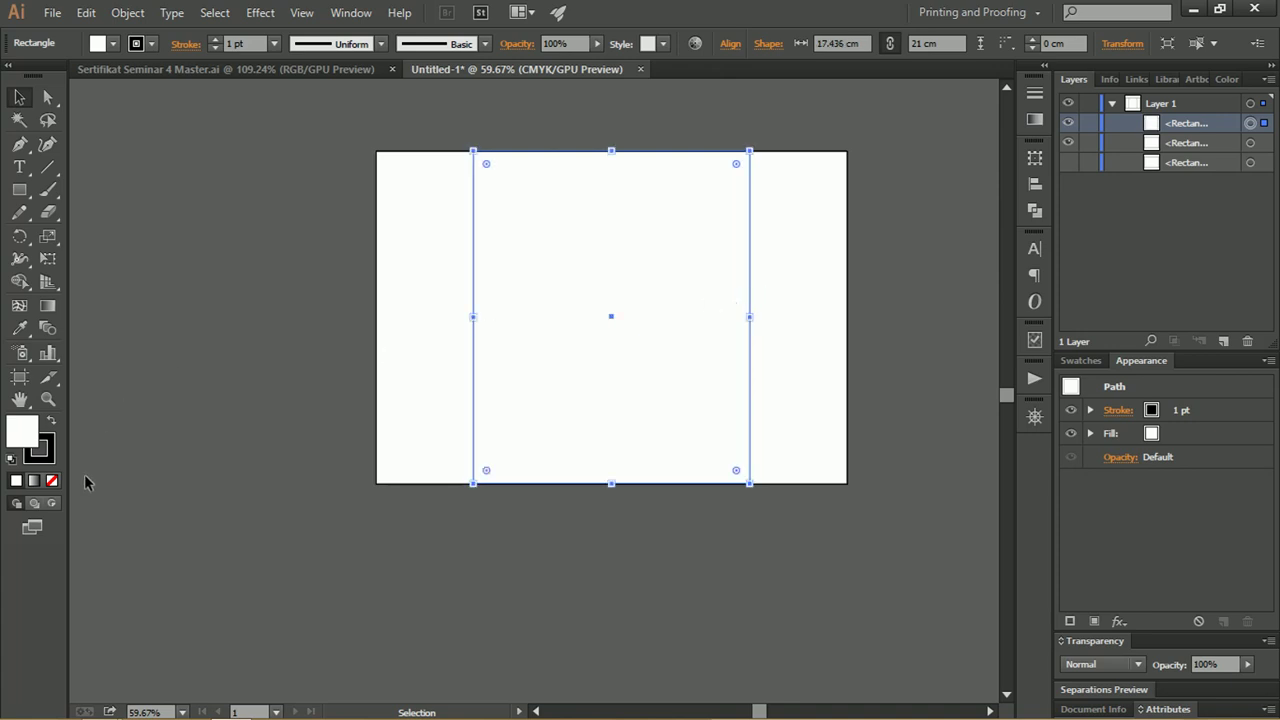
left_click(52, 481)
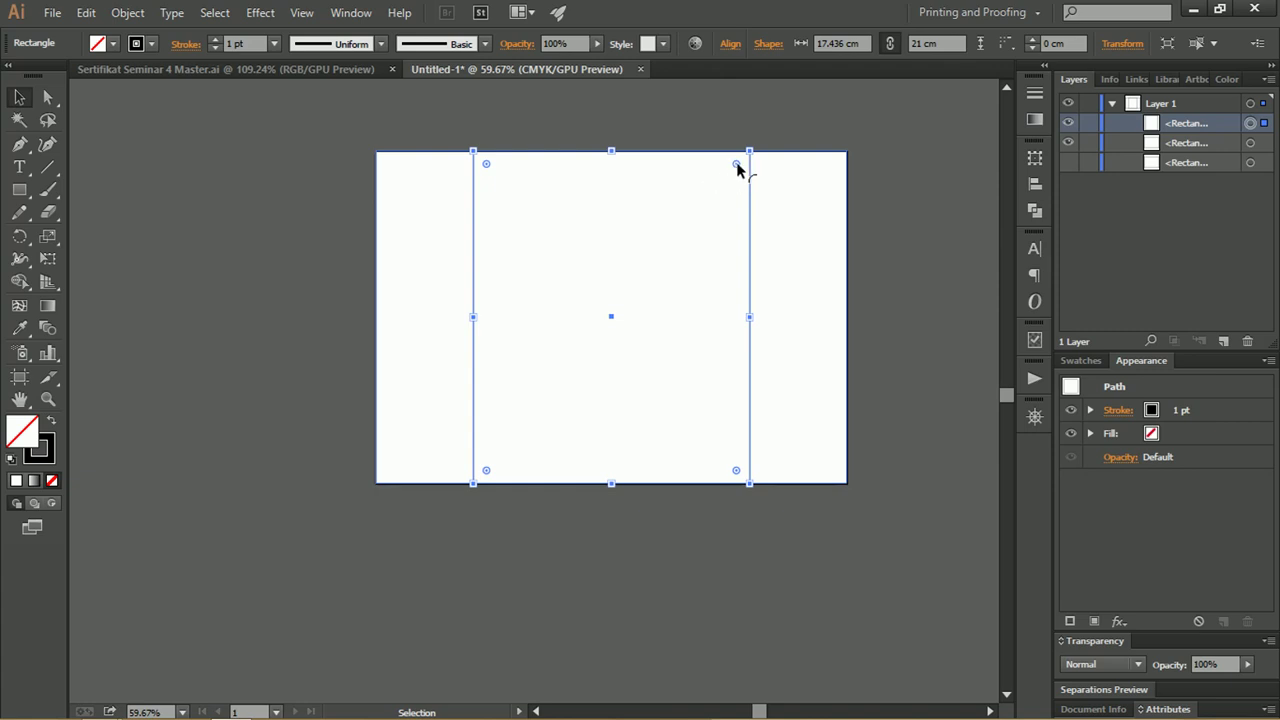
Round the rectangle's corners fully to an 8.72 cm radius, making a capsule.
scroll(740, 170, "up", 2)
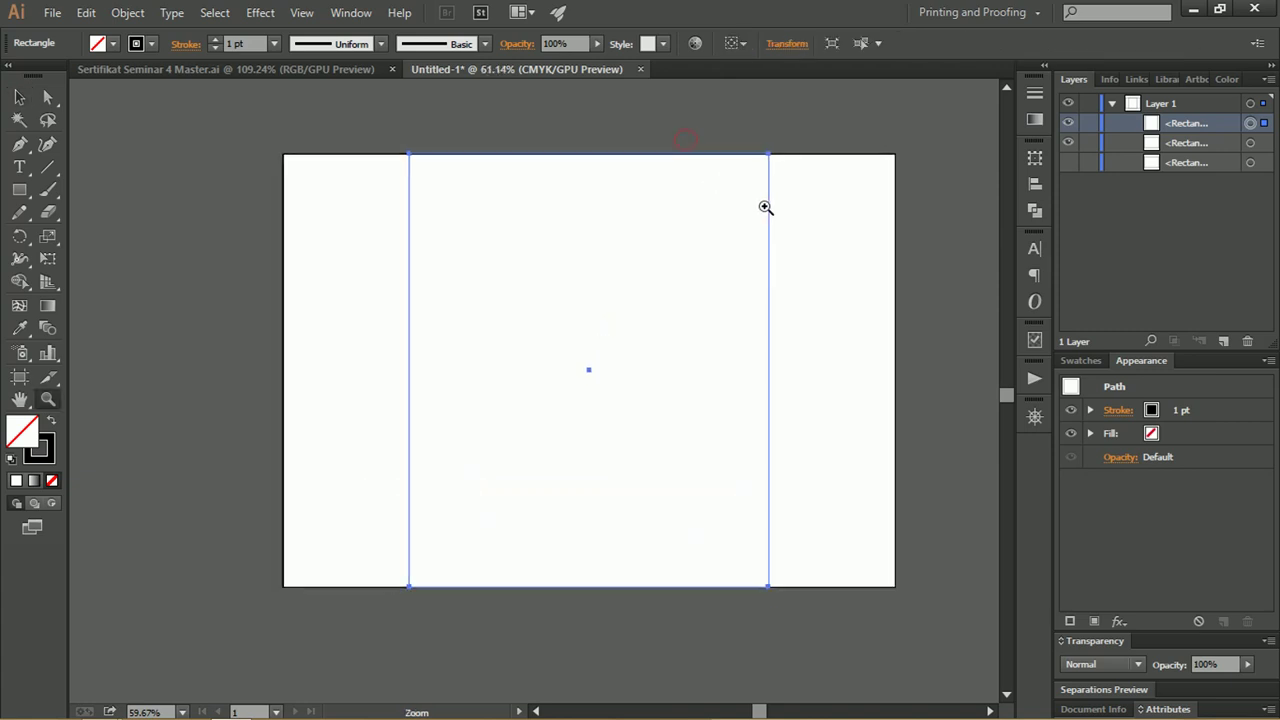
left_click_drag(758, 170, 520, 371)
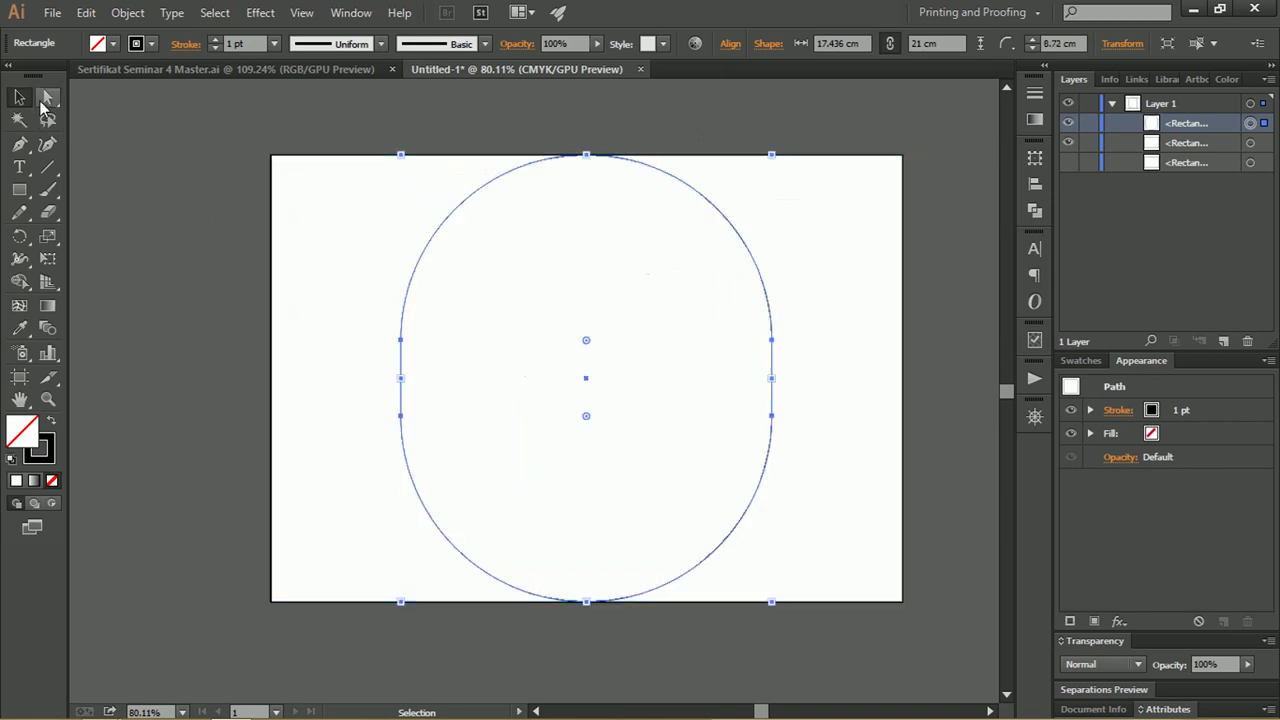
left_click(315, 130)
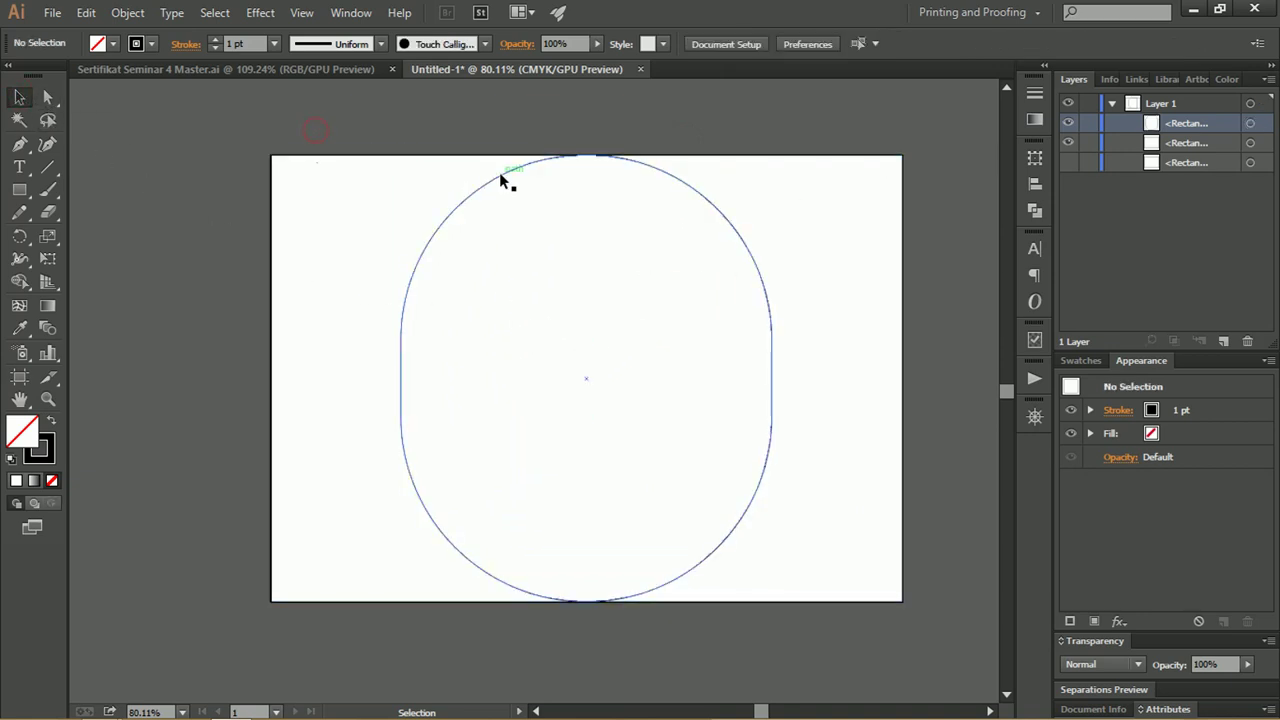
key("z")
mouse_move(672, 140)
left_mouse_down()
mouse_move(514, 182)
mouse_move(463, 255)
left_mouse_up()
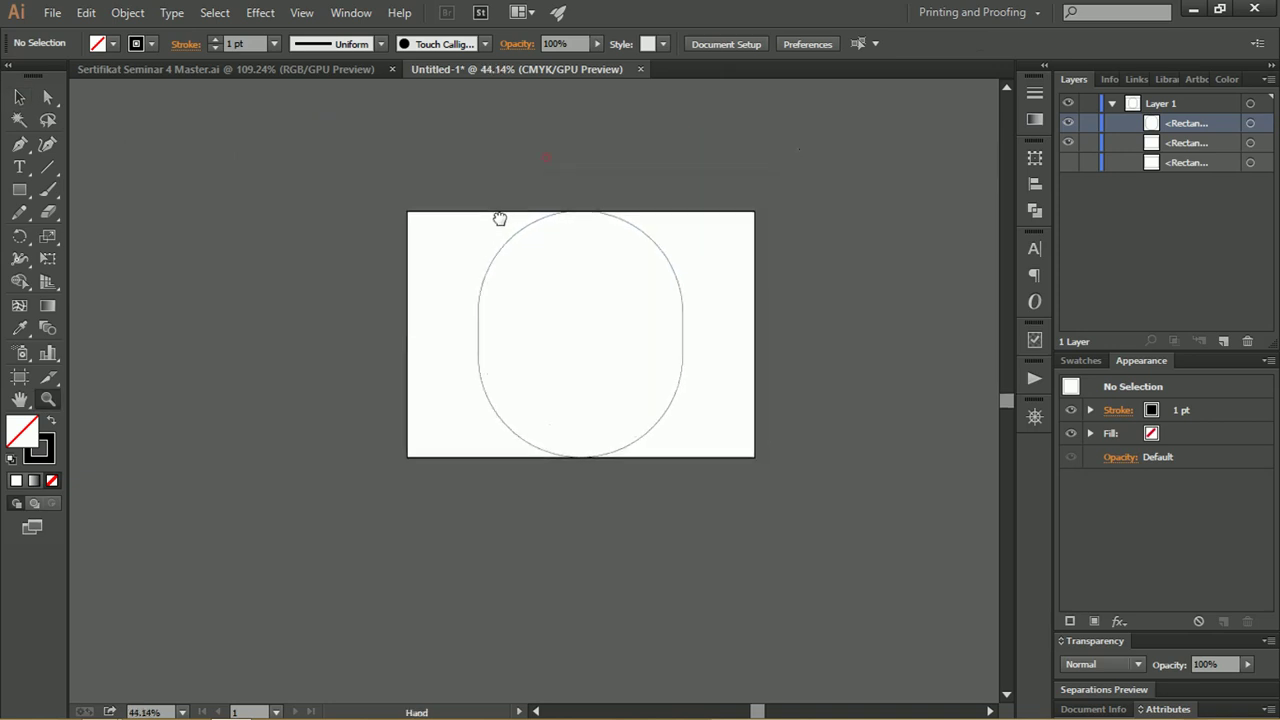
Stretch, tilt and enlarge the capsule to about 18.6 × 33.75 cm.
key("v")
left_click(540, 234)
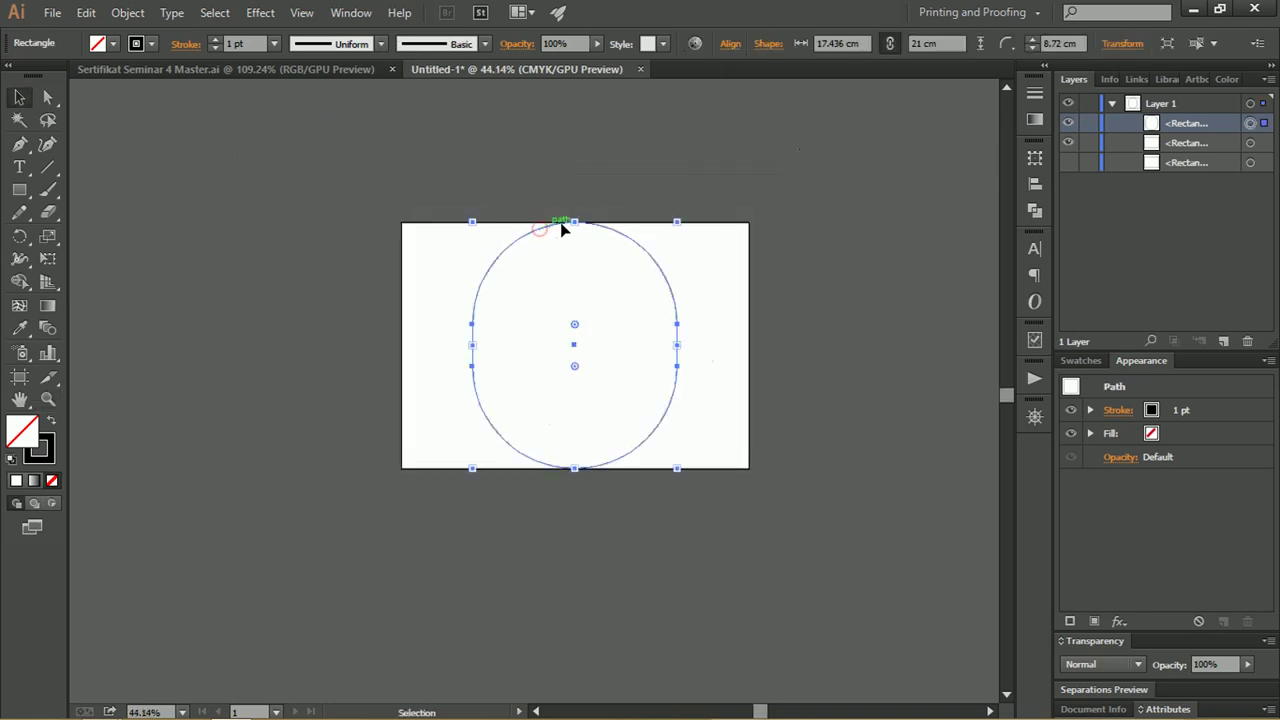
left_click_drag(575, 222, 591, 97)
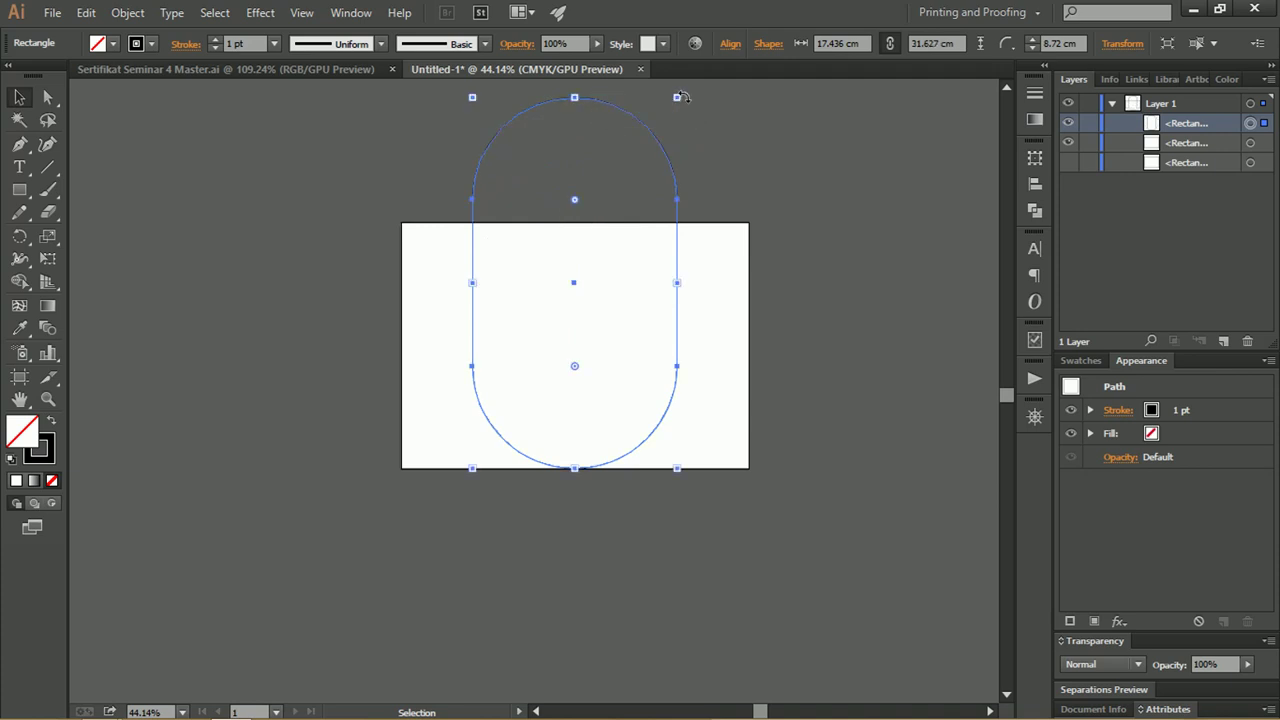
left_click_drag(684, 96, 732, 145)
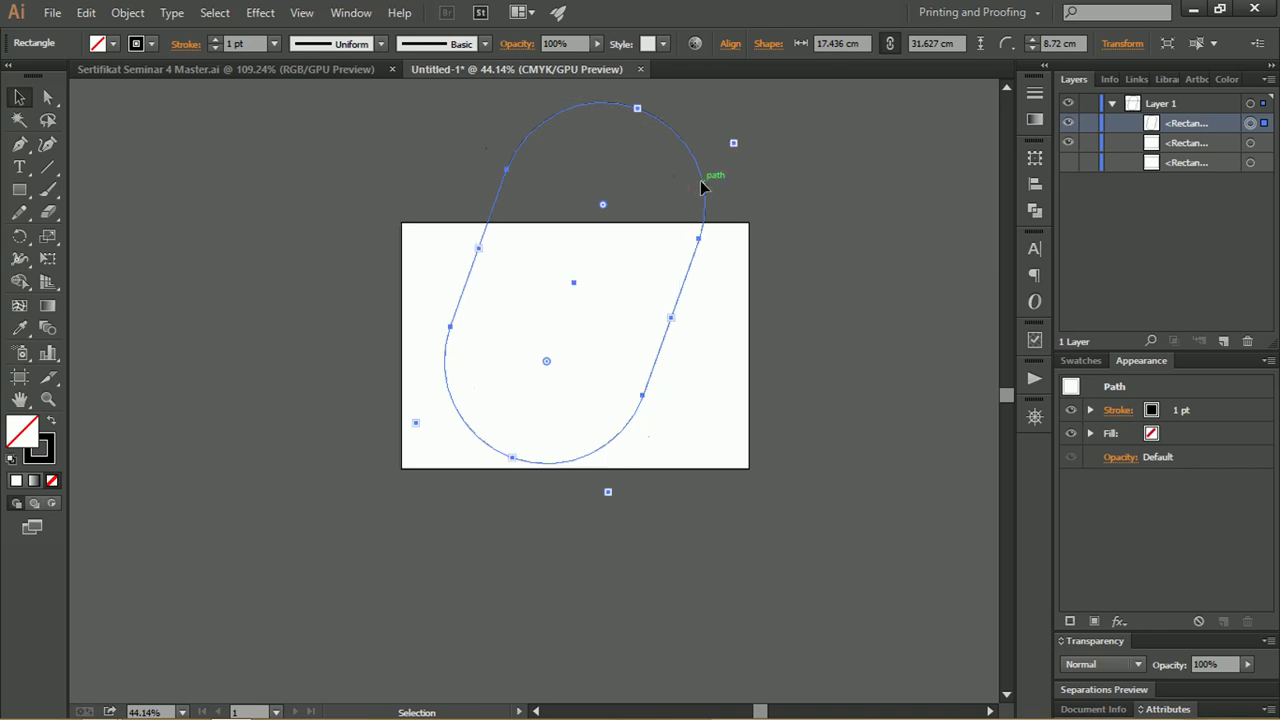
left_click_drag(735, 143, 759, 130)
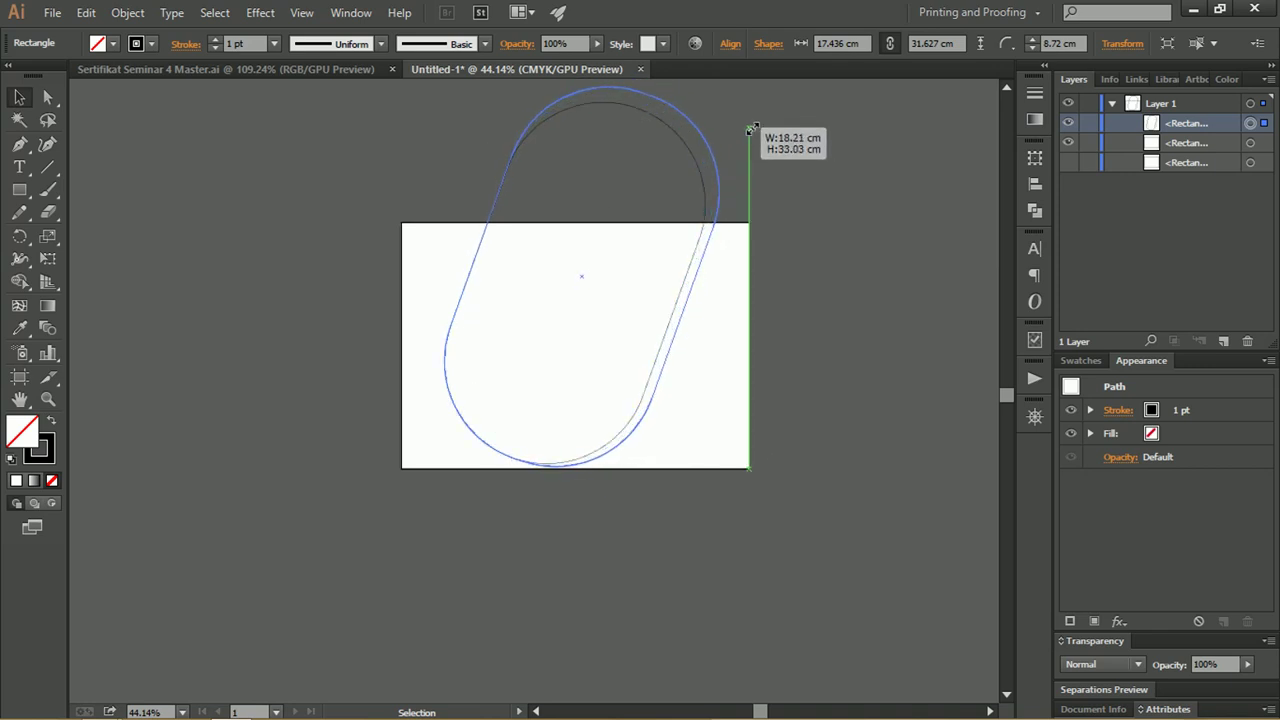
left_click_drag(759, 130, 755, 125)
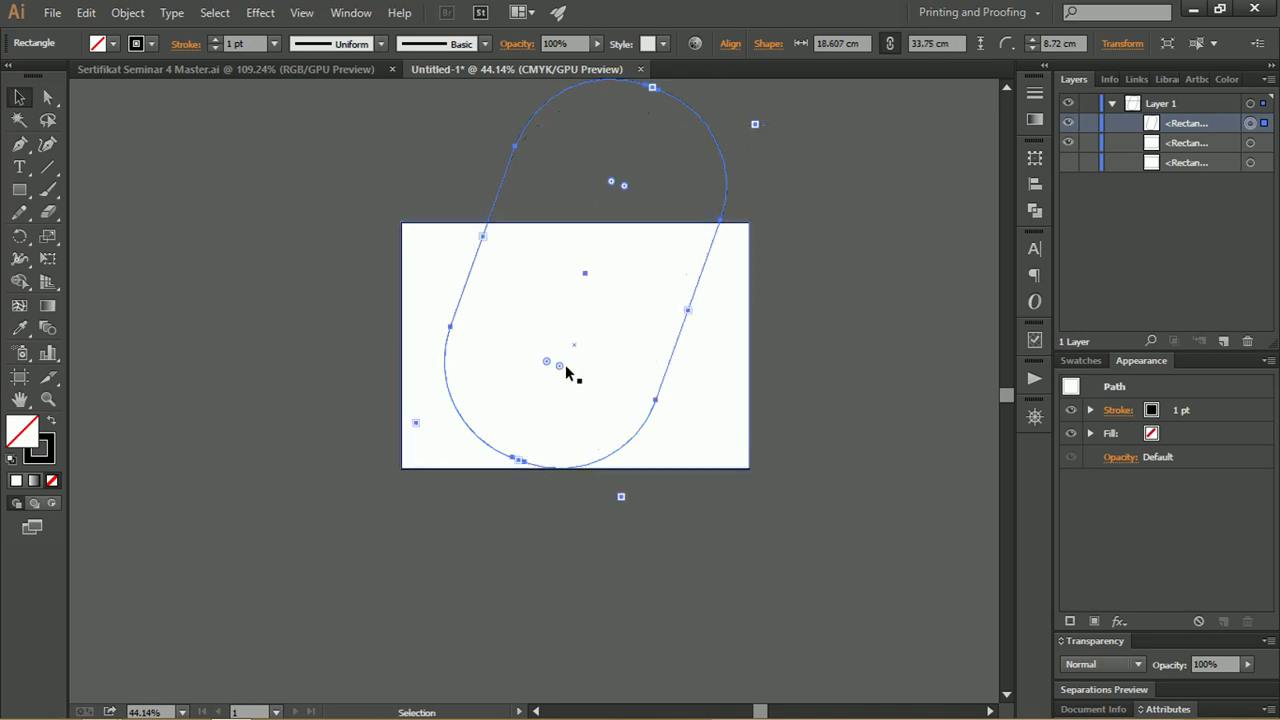
Enlarge the capsule's rounded ends, then move and rotate it clockwise across the upper right.
left_click_drag(566, 366, 529, 363)
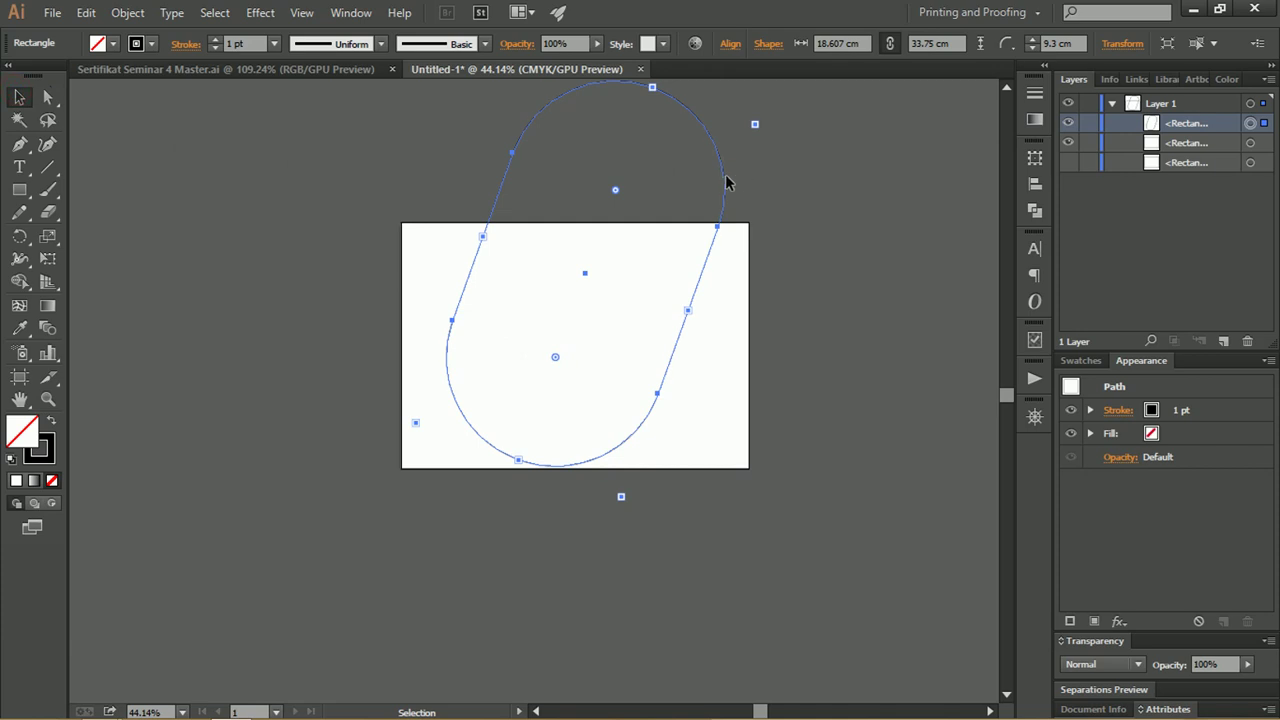
left_click_drag(727, 183, 734, 171)
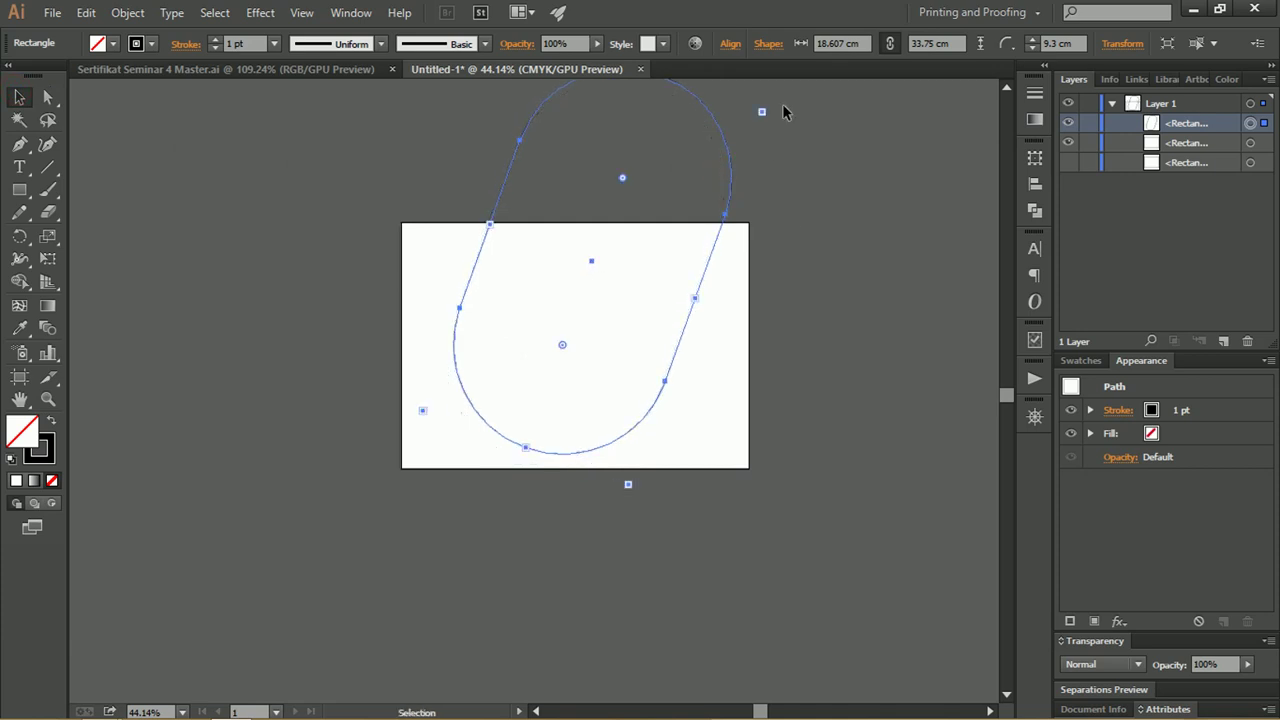
left_click_drag(771, 106, 800, 170)
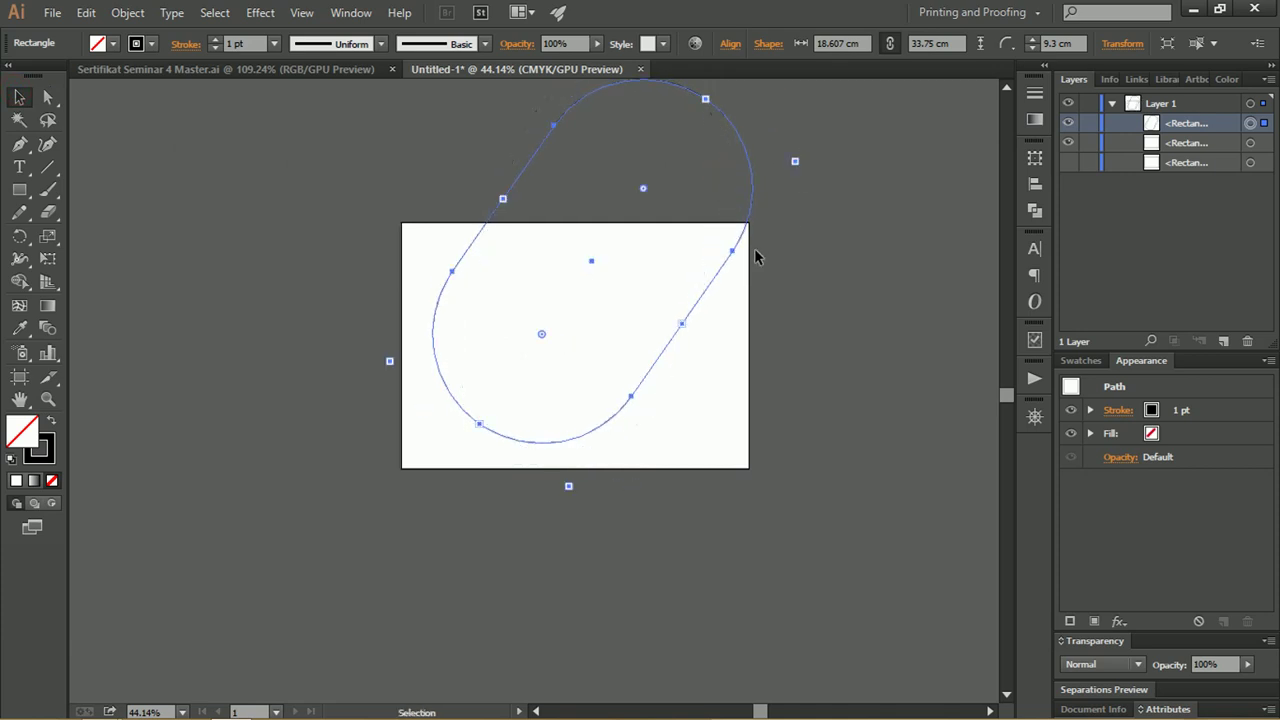
left_click_drag(752, 224, 751, 235)
Cut the capsule path at its top-right anchor point.
key("z")
mouse_move(574, 218)
left_mouse_down()
mouse_move(690, 257)
mouse_move(586, 237)
left_mouse_up()
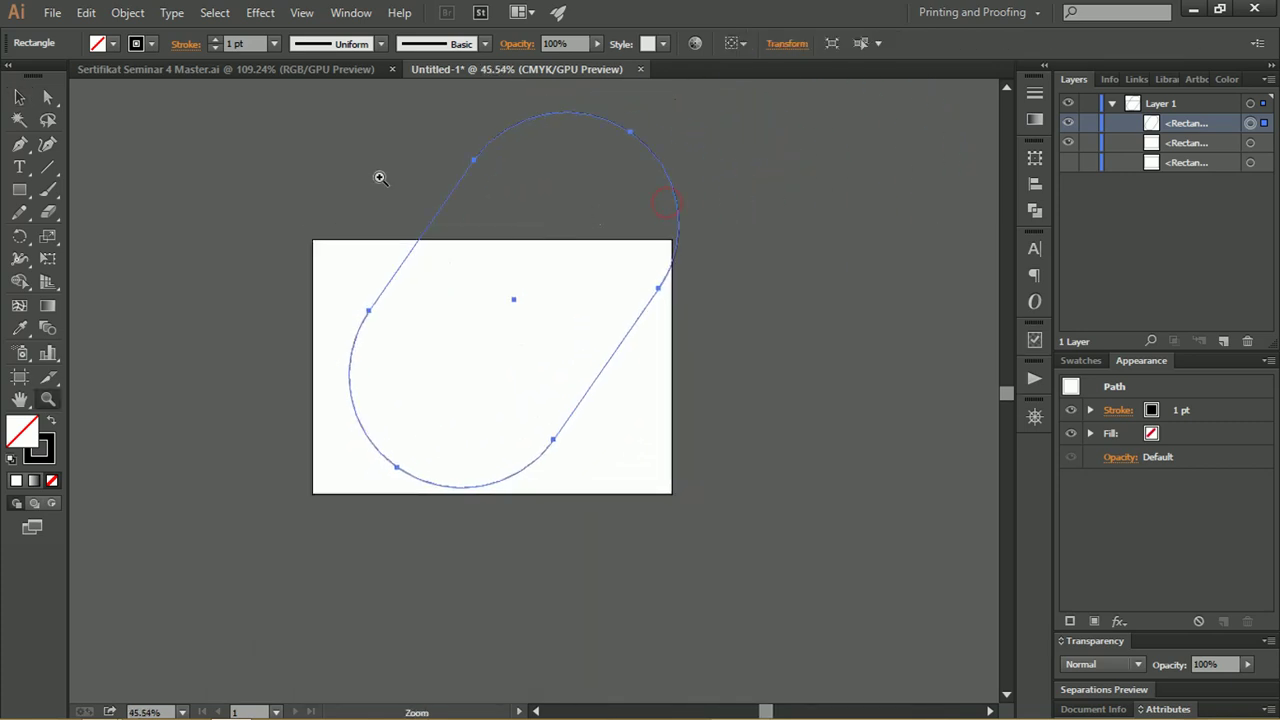
left_click(47, 97)
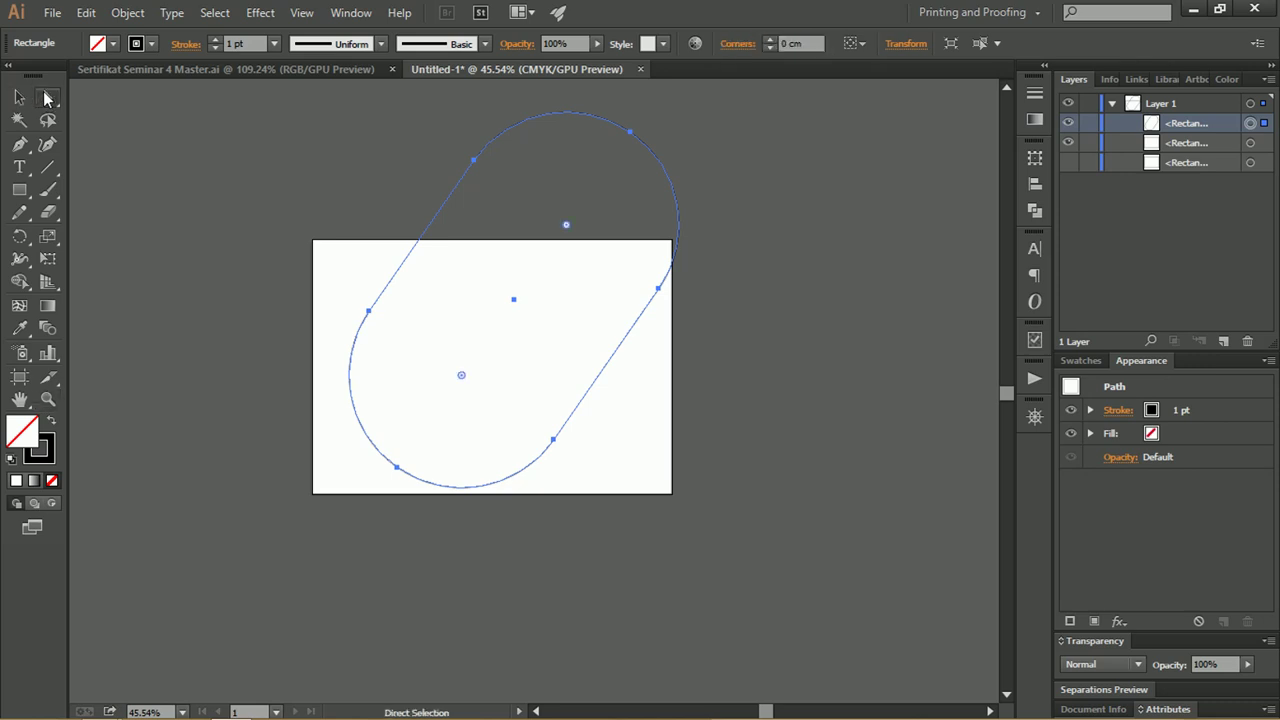
left_click(629, 131)
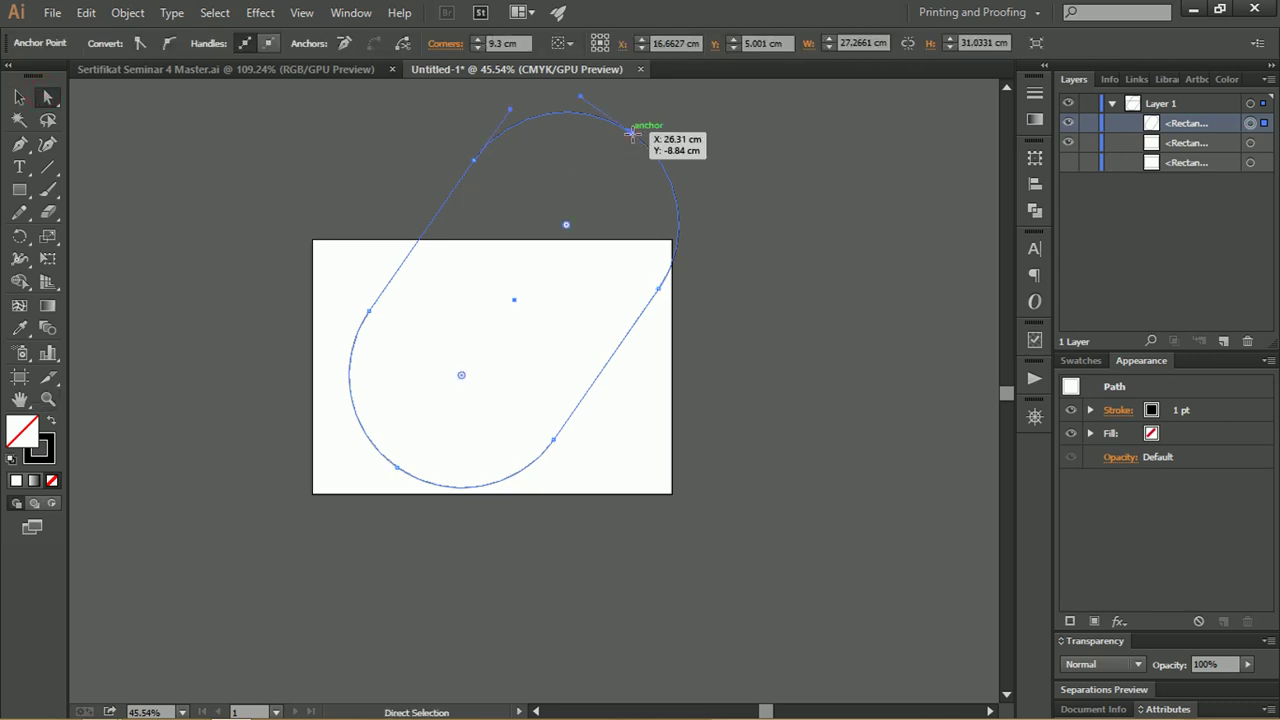
left_click(403, 43)
Drag the cut endpoints apart to open the top arc's right end.
left_click(660, 137)
left_click_drag(652, 134, 646, 152)
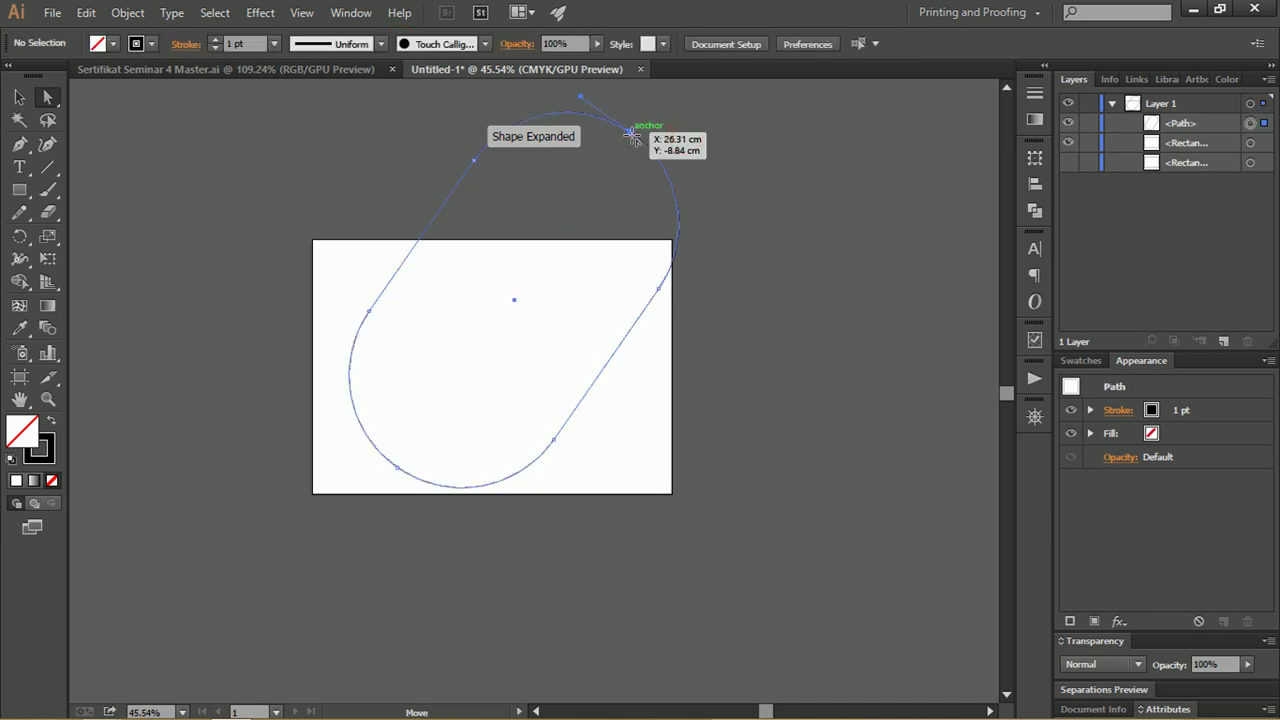
left_click(647, 150)
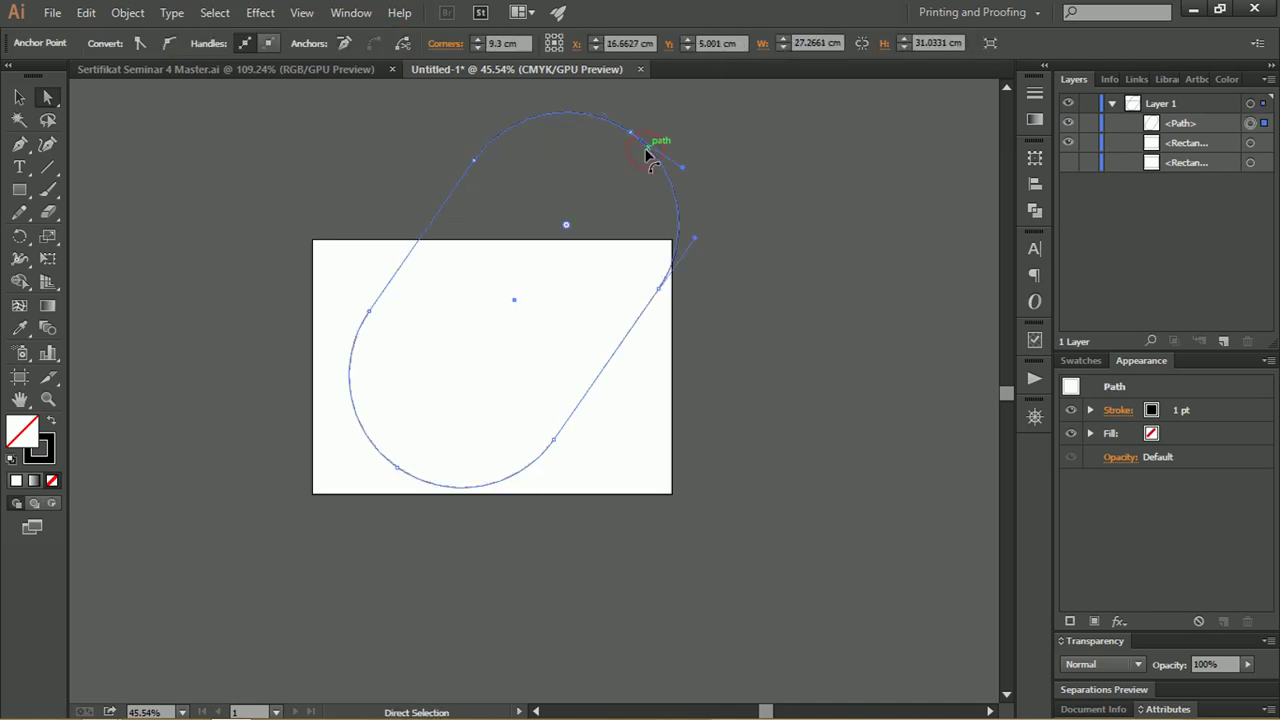
mouse_move(647, 150)
left_mouse_down()
mouse_move(671, 166)
mouse_move(614, 141)
left_mouse_up()
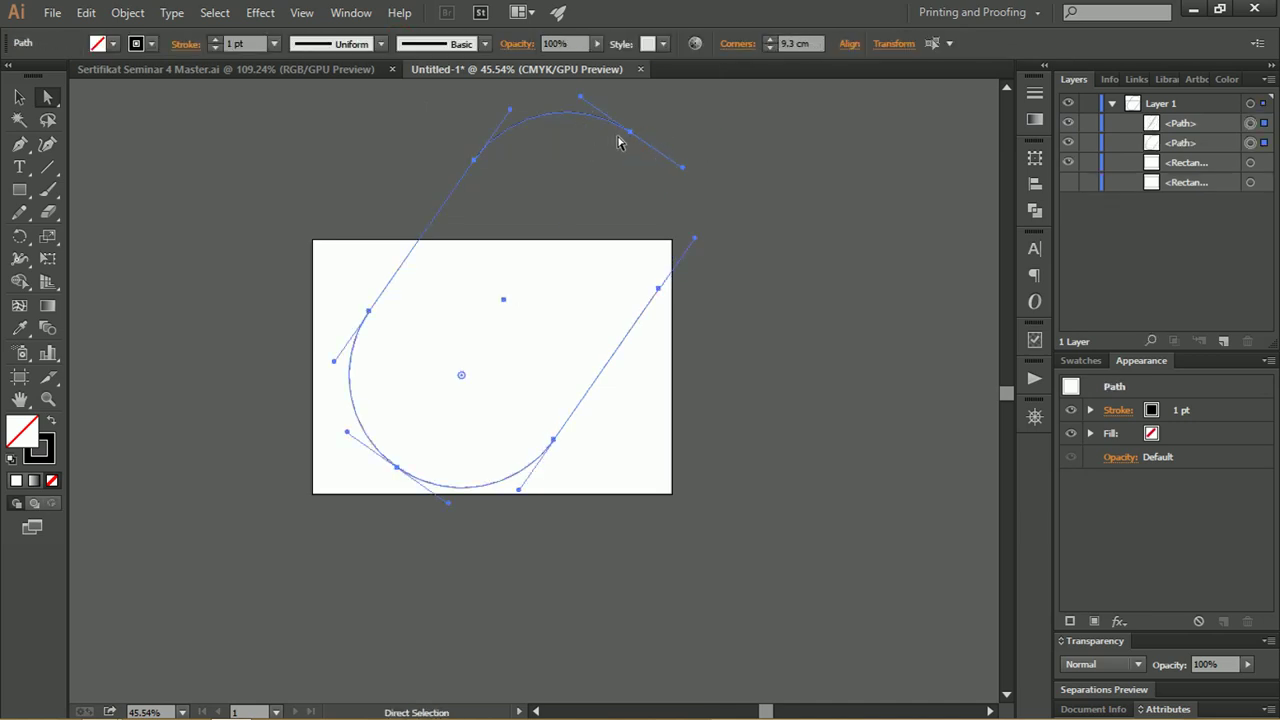
key("z")
mouse_move(543, 117)
left_mouse_down()
mouse_move(780, 238)
mouse_move(606, 191)
left_mouse_up()
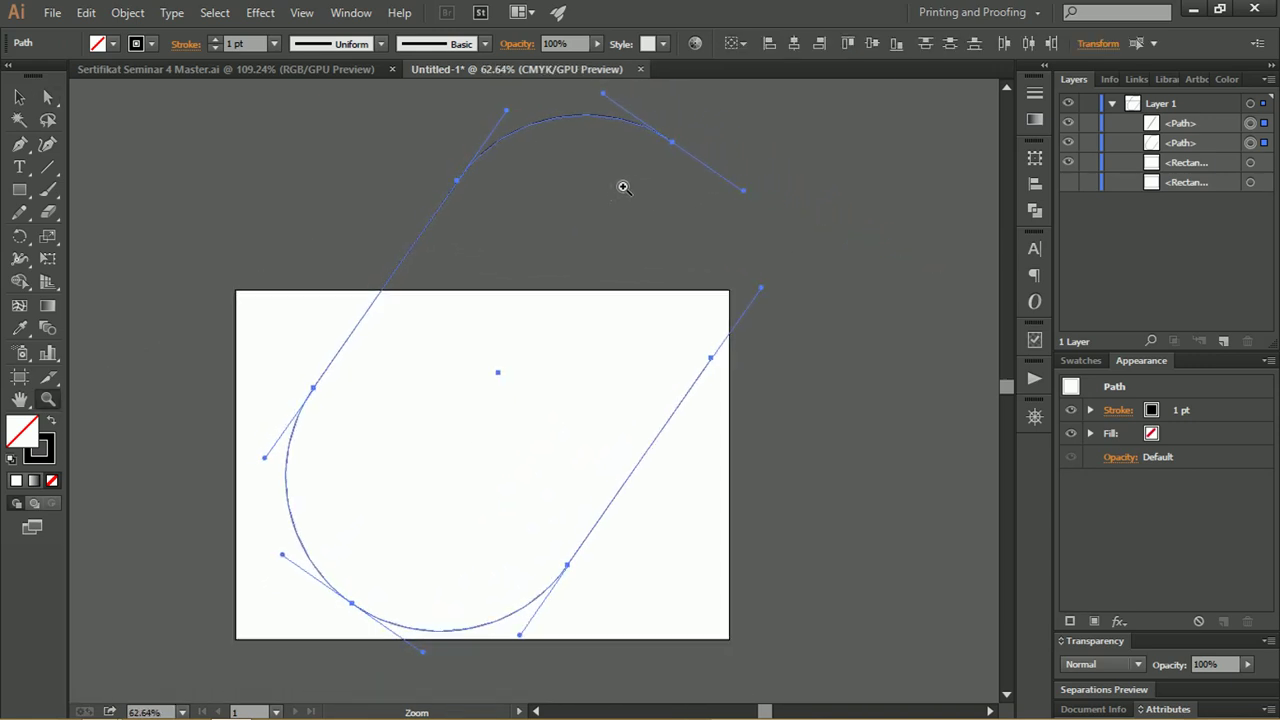
key("p")
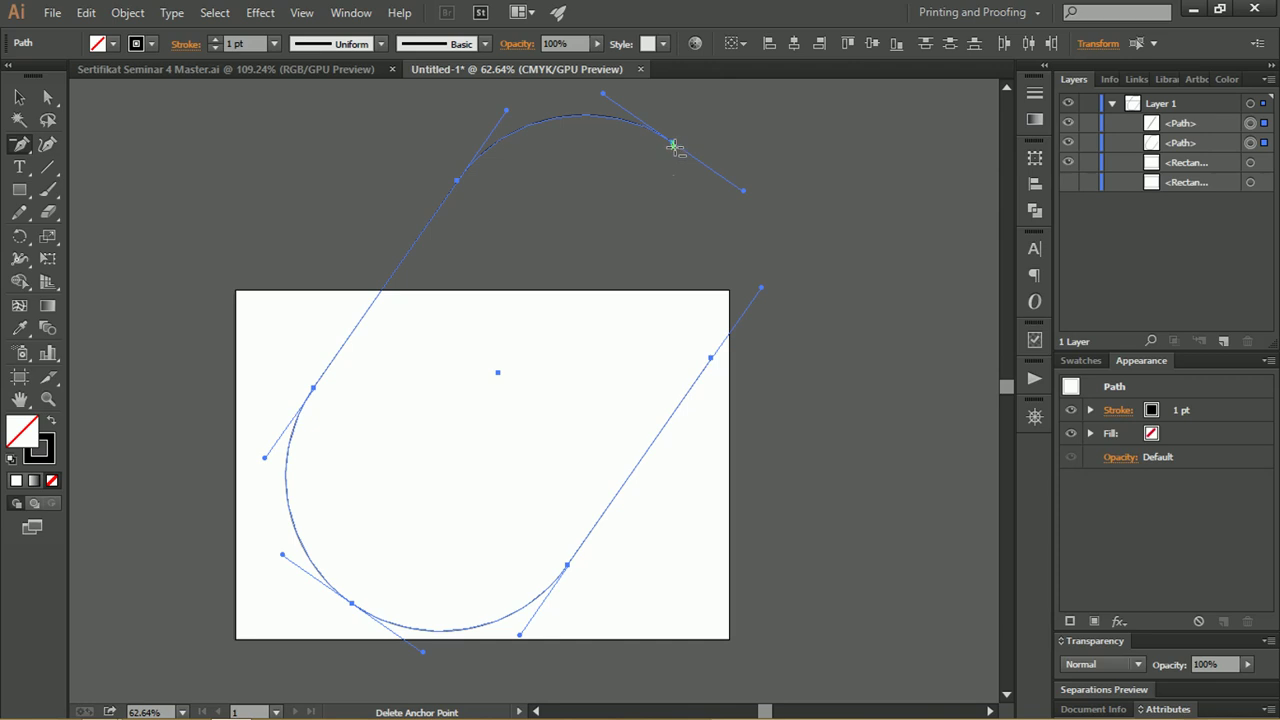
Delete the top arc's anchors, leaving an open U-shaped curve with two straight arms.
left_click(673, 145)
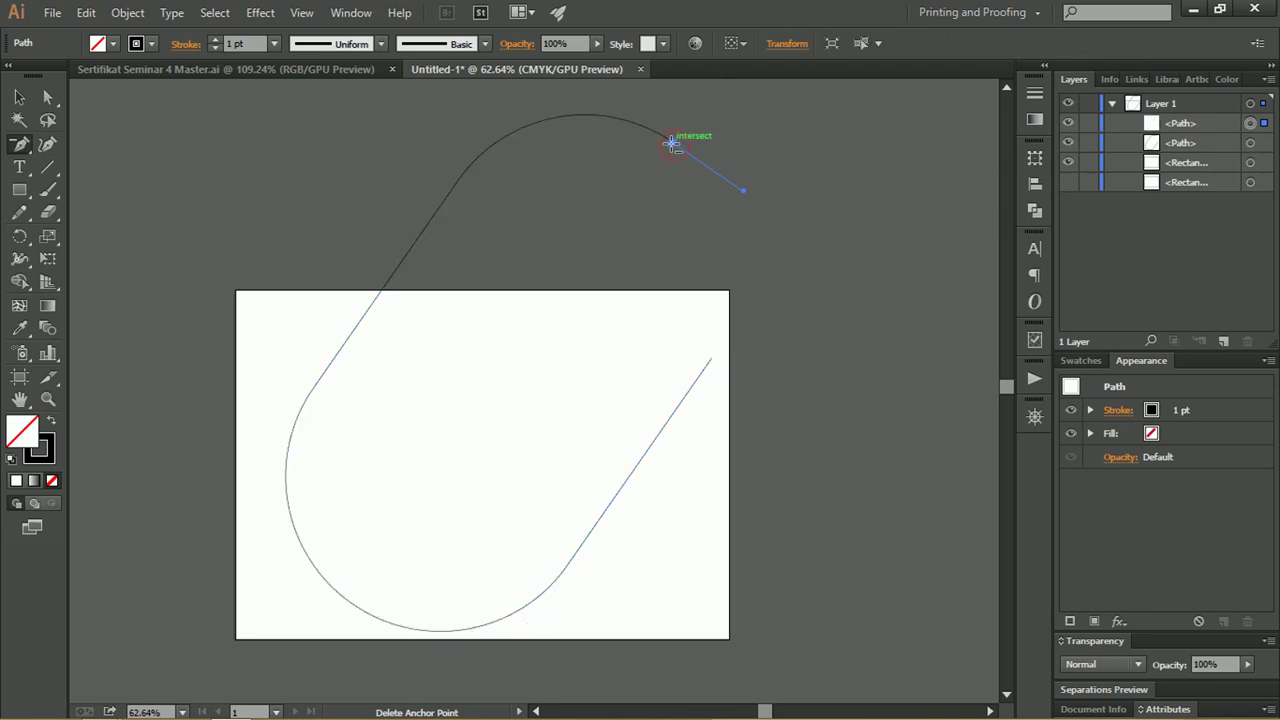
left_click(673, 141)
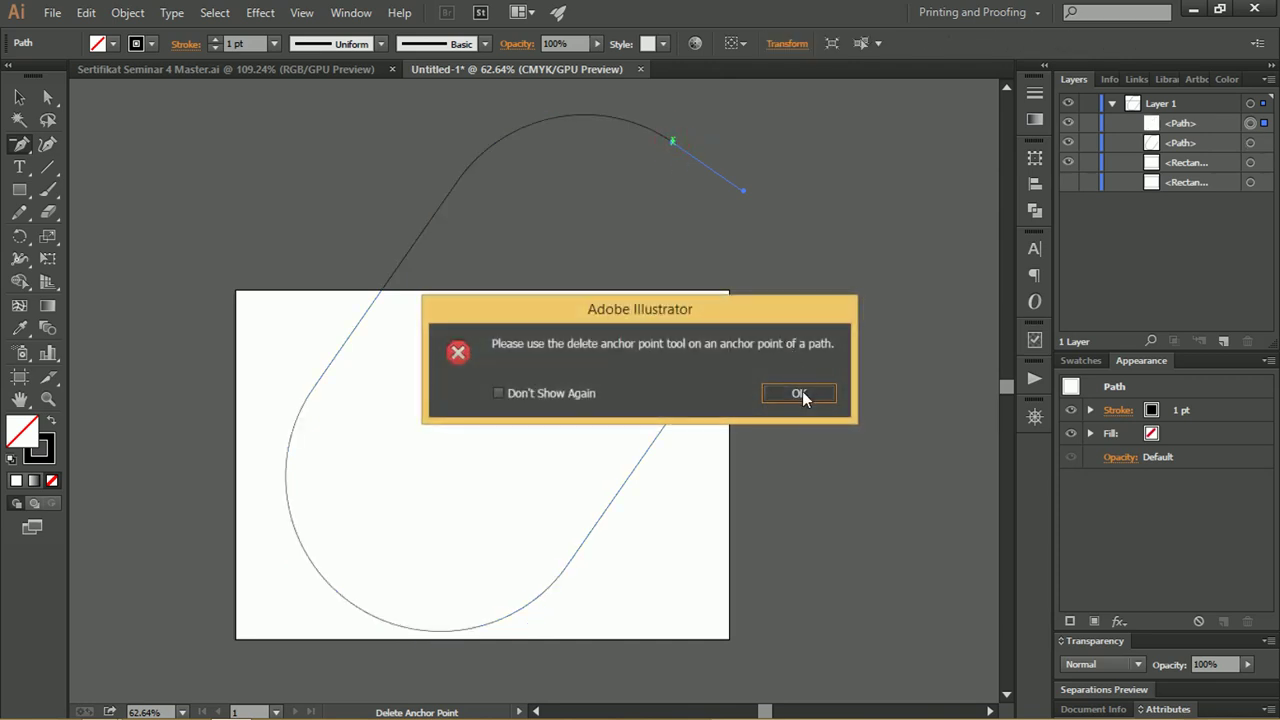
left_click(800, 394)
left_click(673, 141)
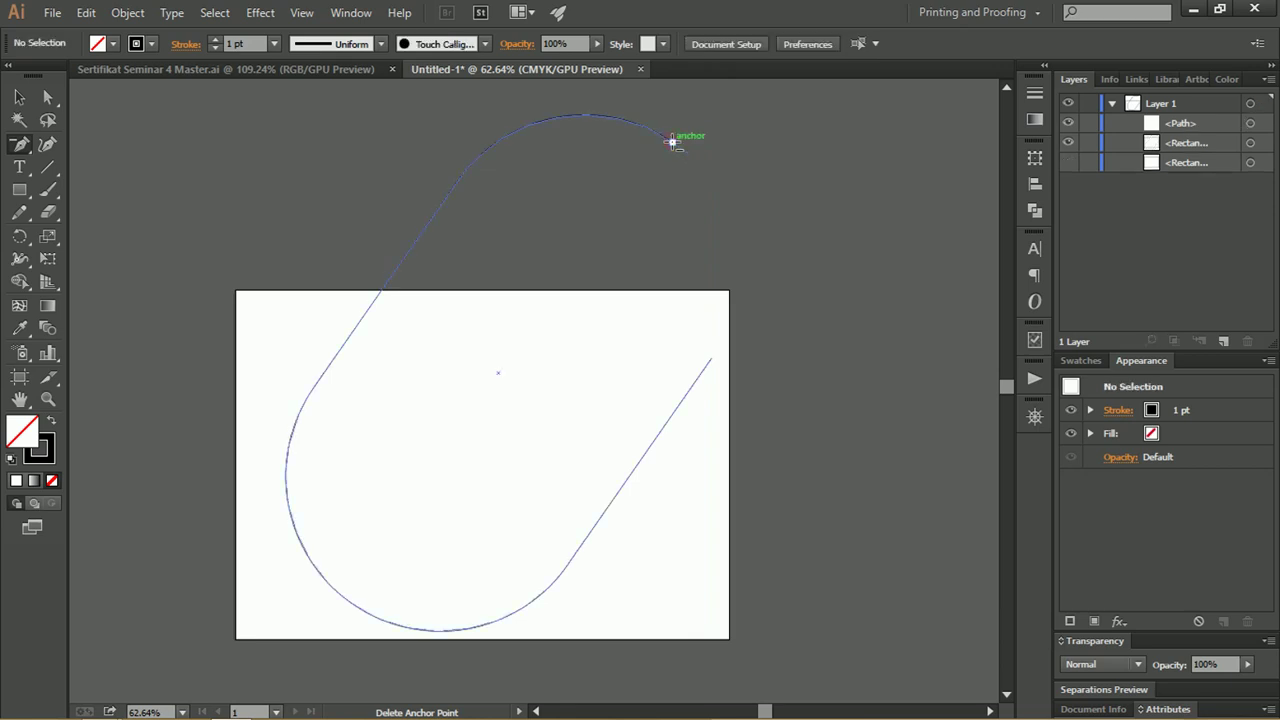
left_click(673, 141)
left_click(44, 97)
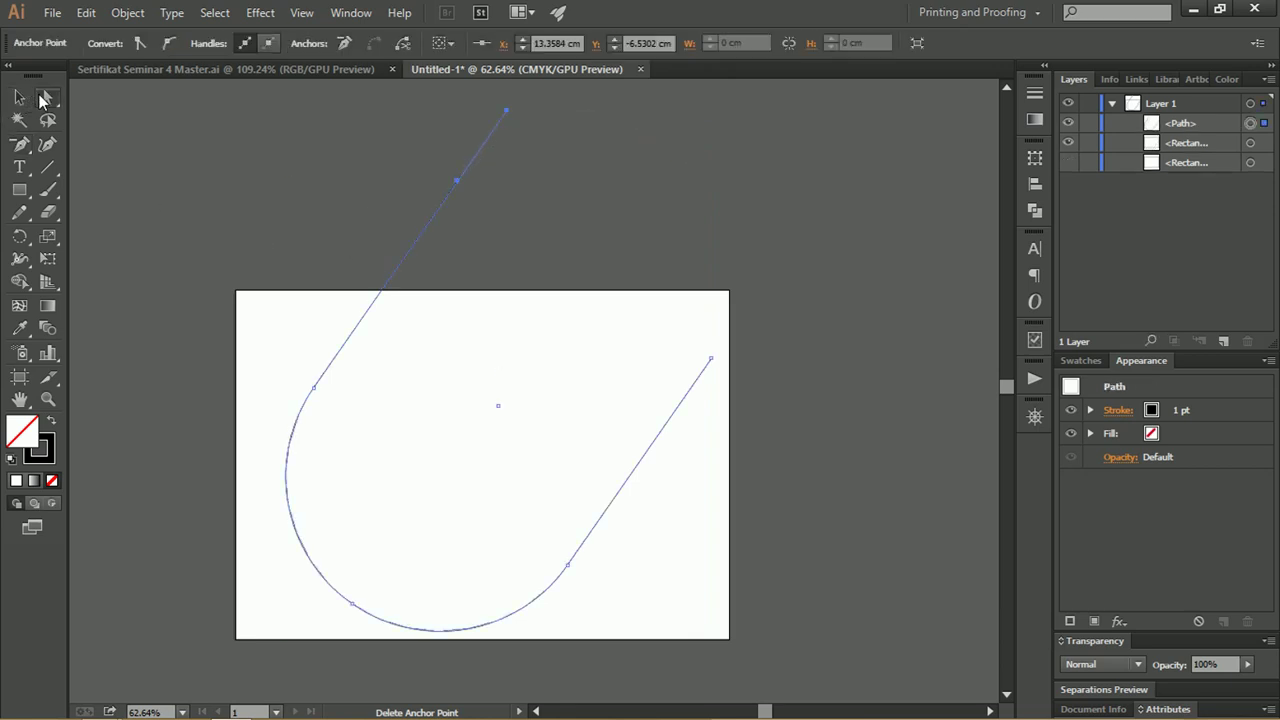
left_click(44, 97)
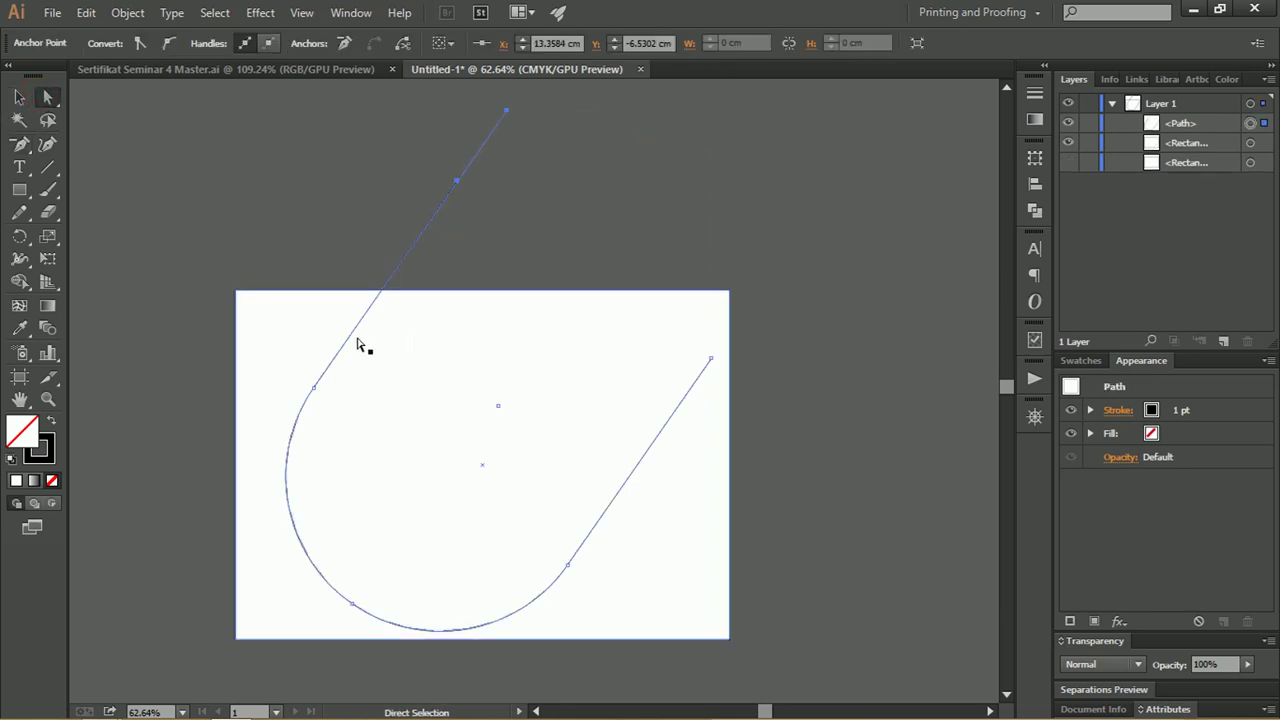
left_click(315, 388)
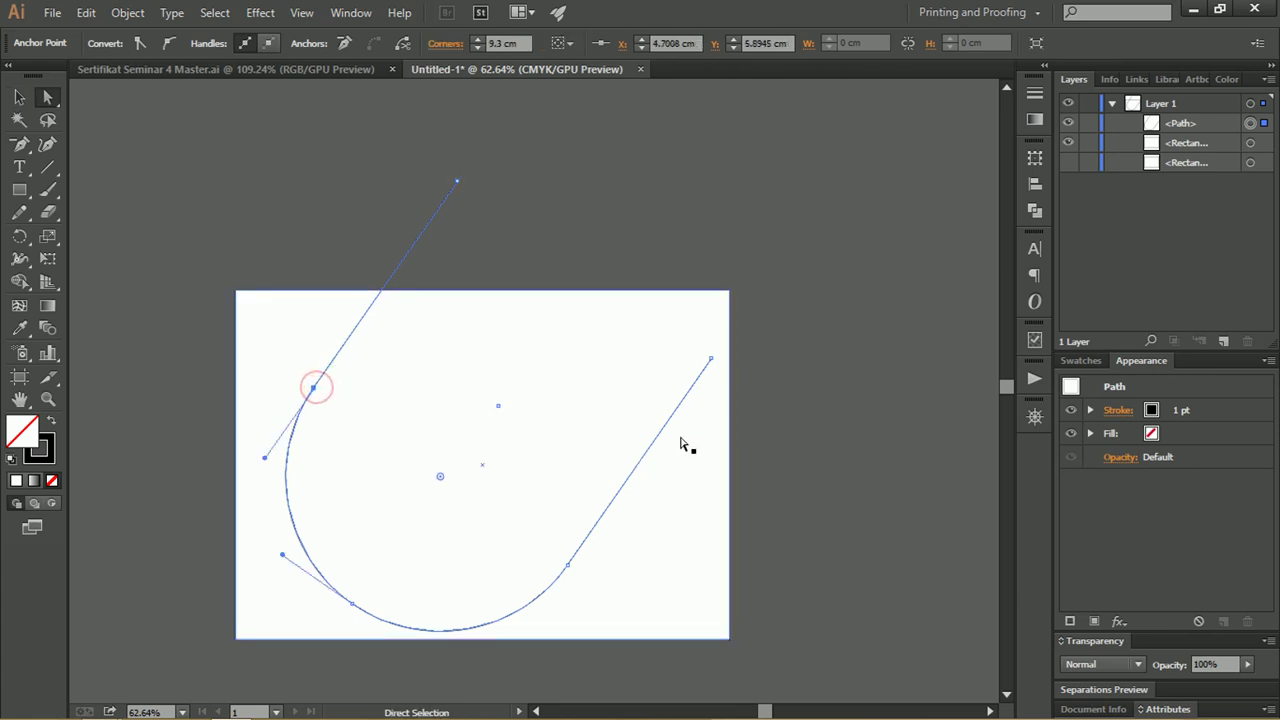
Rotate the open curve and drag its top endpoint far to the left.
left_click_drag(583, 400, 567, 382)
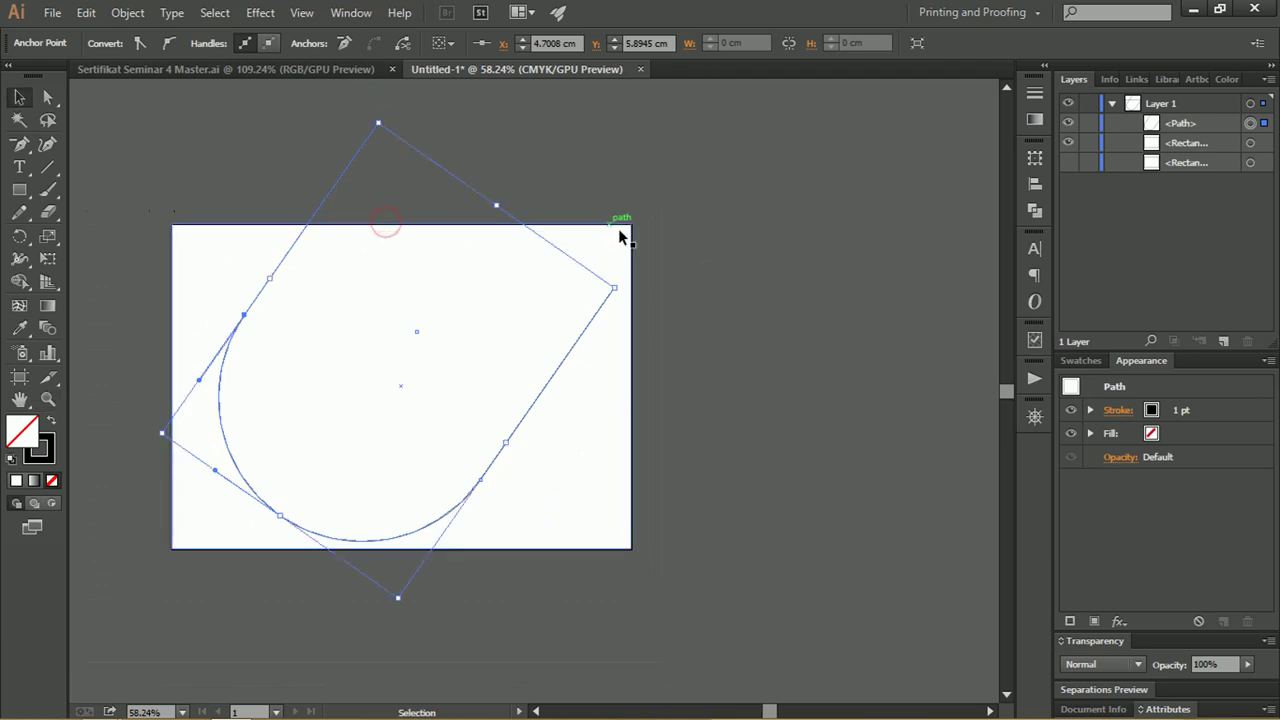
left_click_drag(623, 282, 642, 303)
left_click(640, 362)
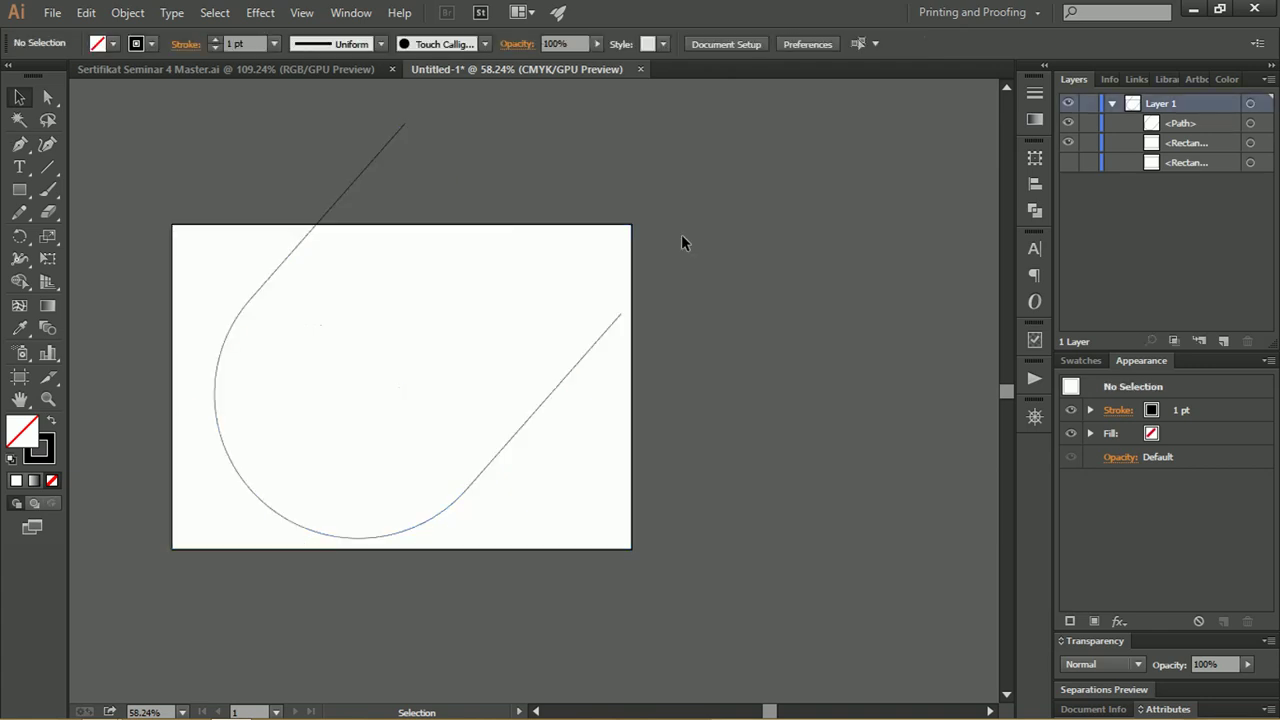
left_click(357, 182)
key("a")
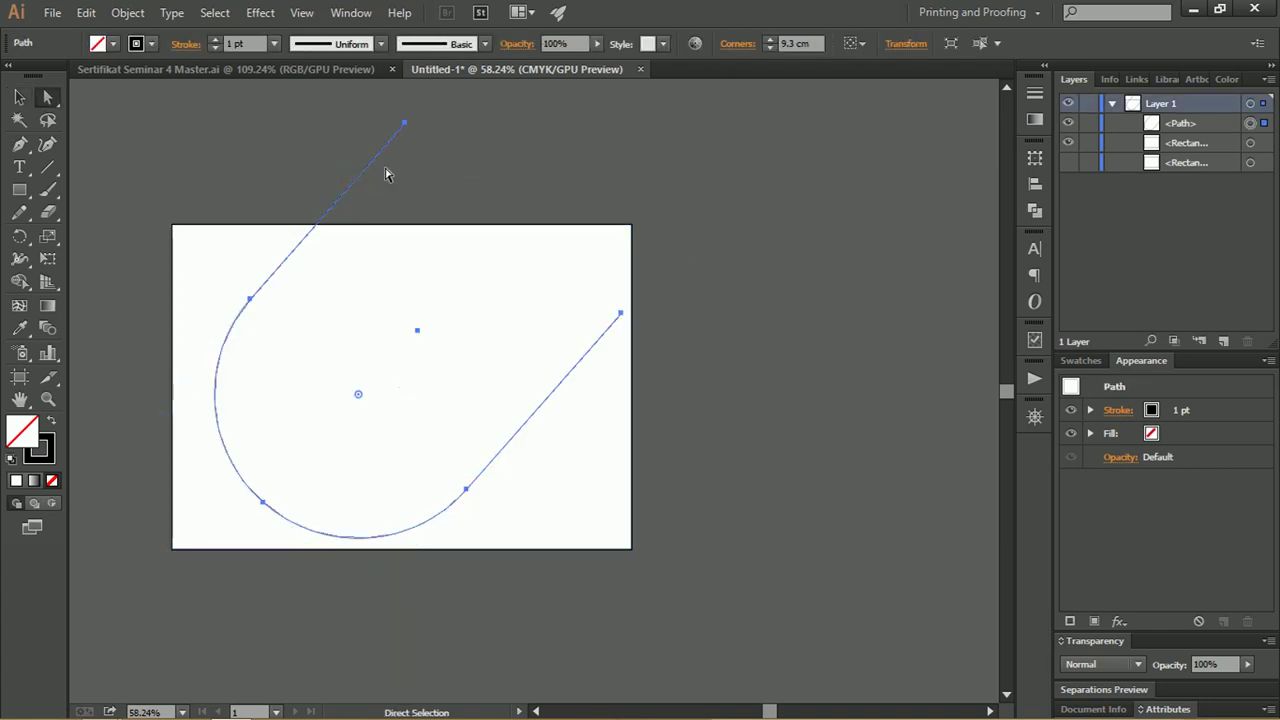
mouse_move(403, 130)
left_mouse_down()
mouse_move(126, 190)
mouse_move(97, 233)
left_mouse_up()
scroll(183, 203, "left", 2)
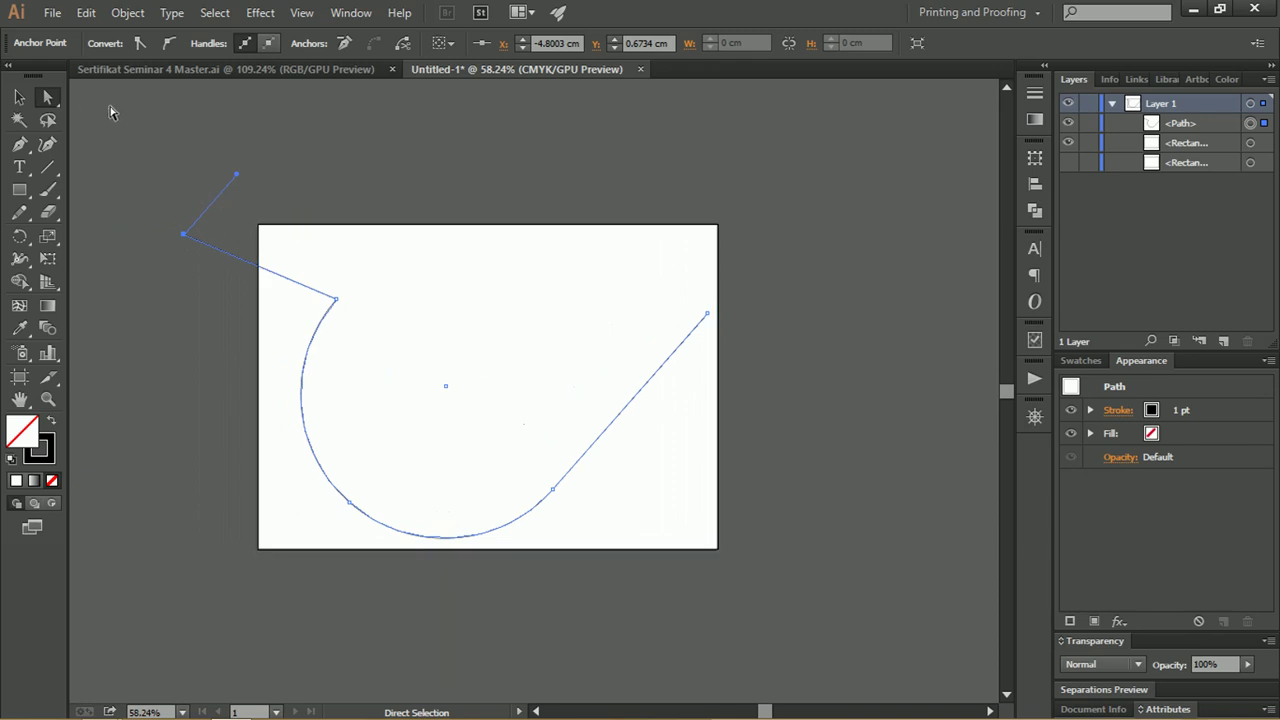
Rotate the curve about -48° and round its upper bend to 12.46 cm.
left_click(19, 97)
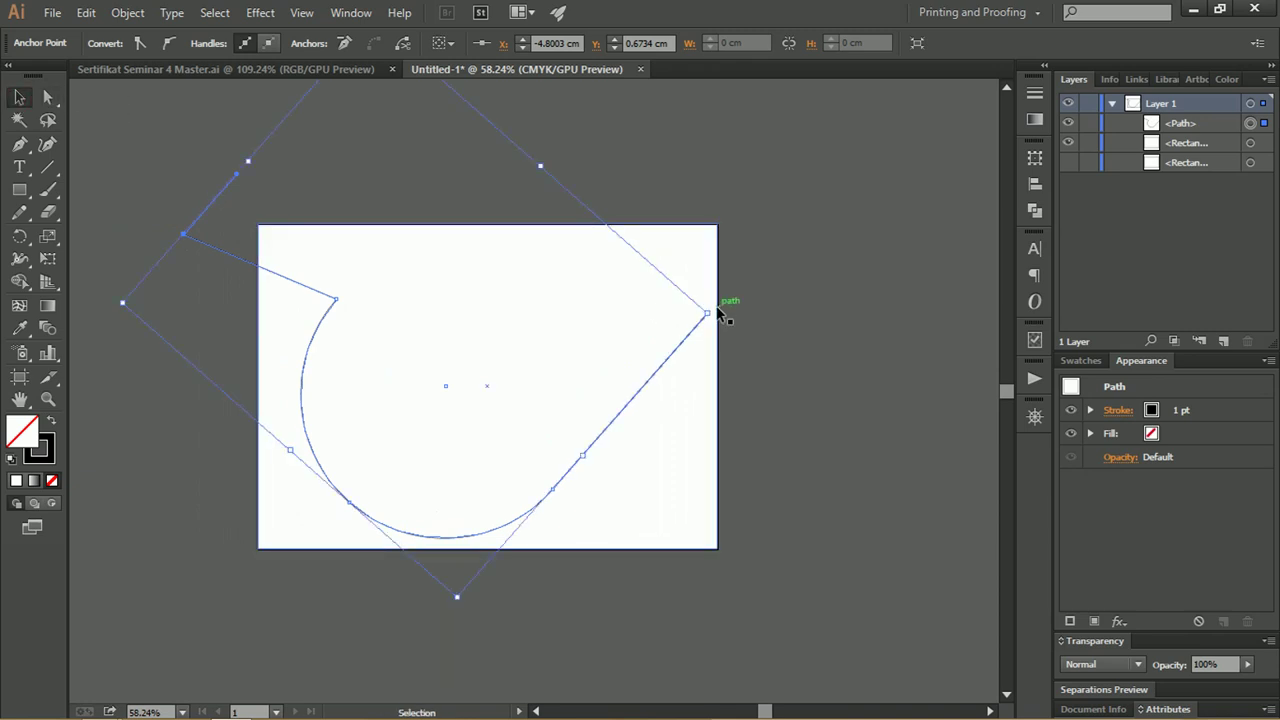
mouse_move(716, 305)
left_mouse_down()
mouse_move(744, 344)
mouse_move(738, 360)
mouse_move(697, 367)
left_mouse_up()
left_click(738, 360)
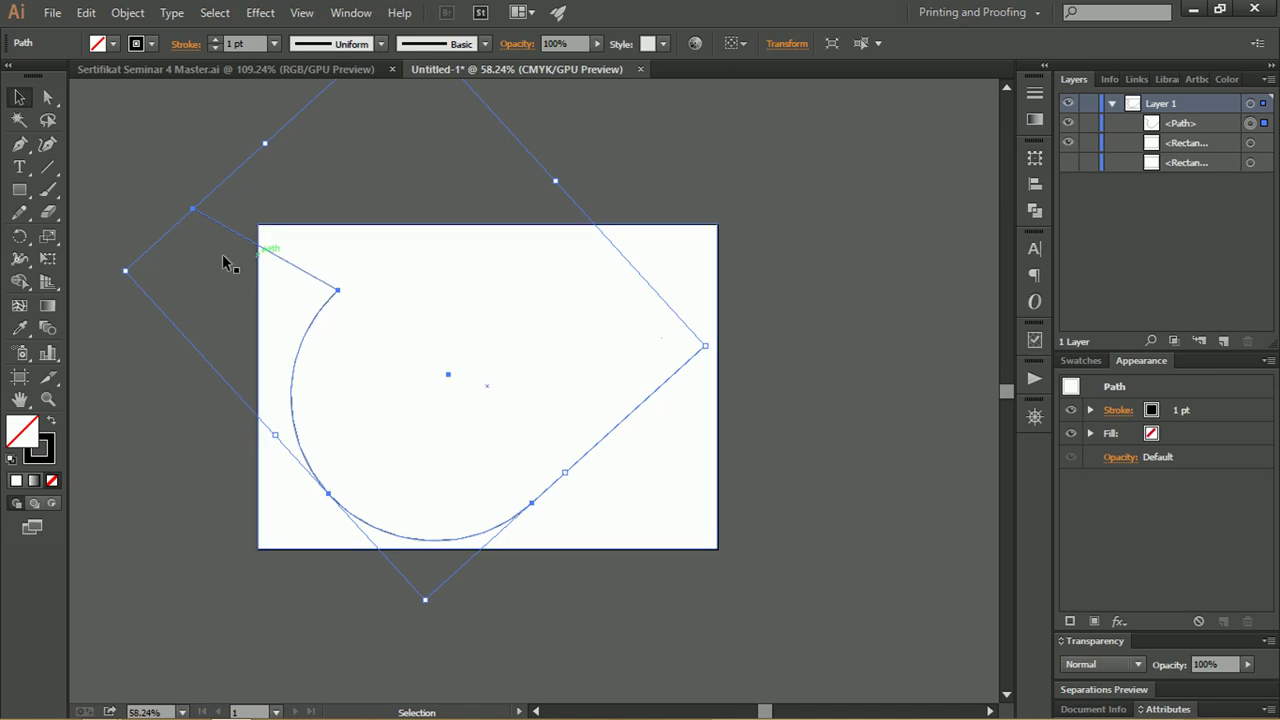
left_click(47, 96)
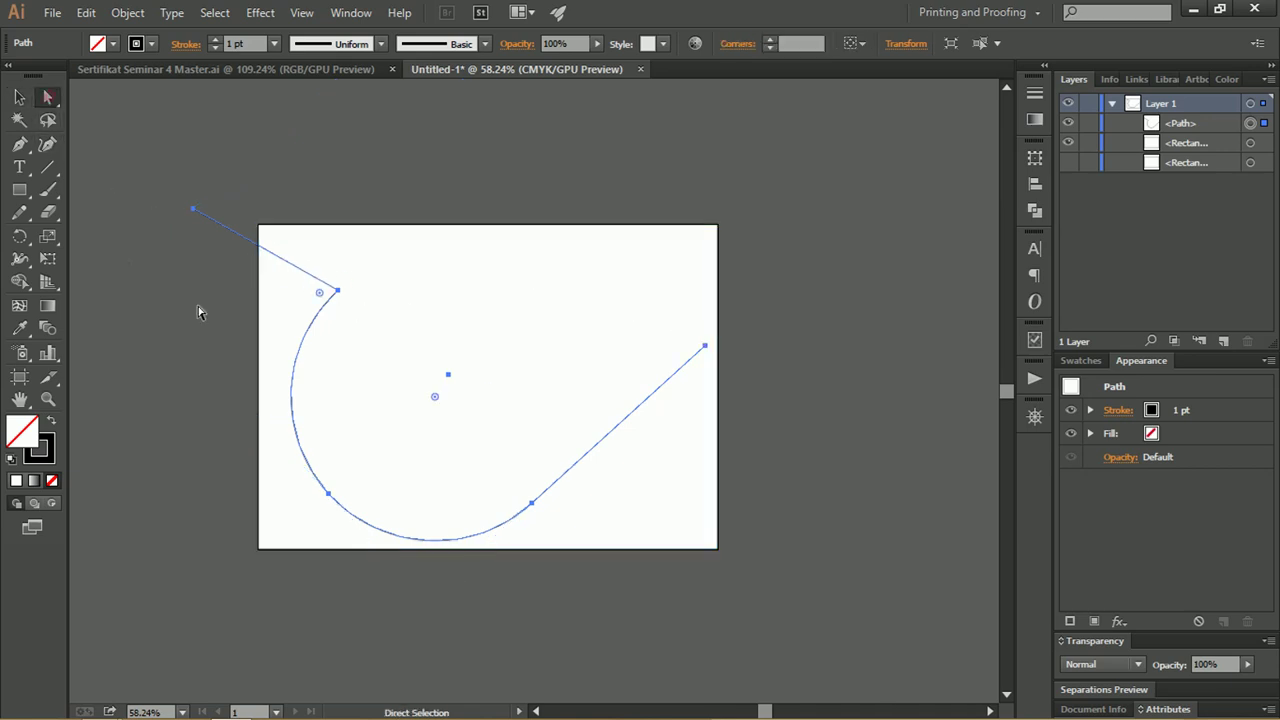
left_click(338, 291)
mouse_move(319, 293)
left_mouse_down()
mouse_move(180, 318)
mouse_move(98, 376)
left_mouse_up()
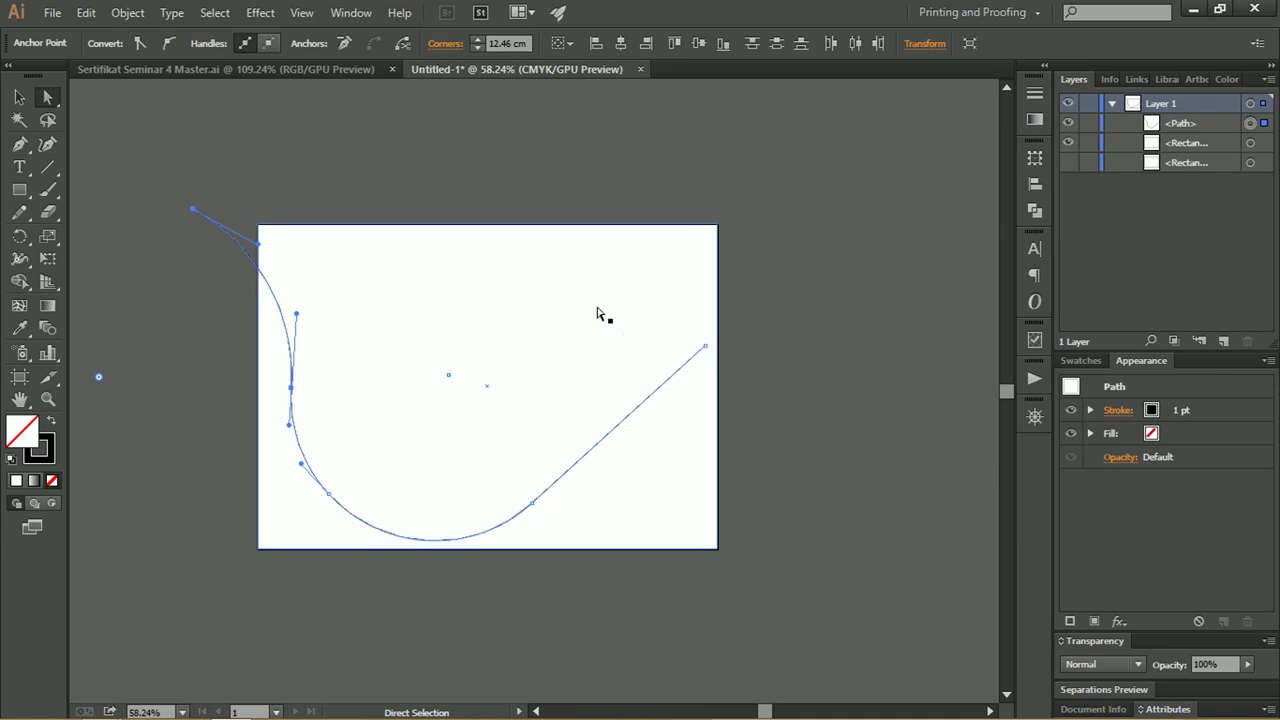
Extend the curve with a straight segment to the right and round that corner.
left_click(21, 148)
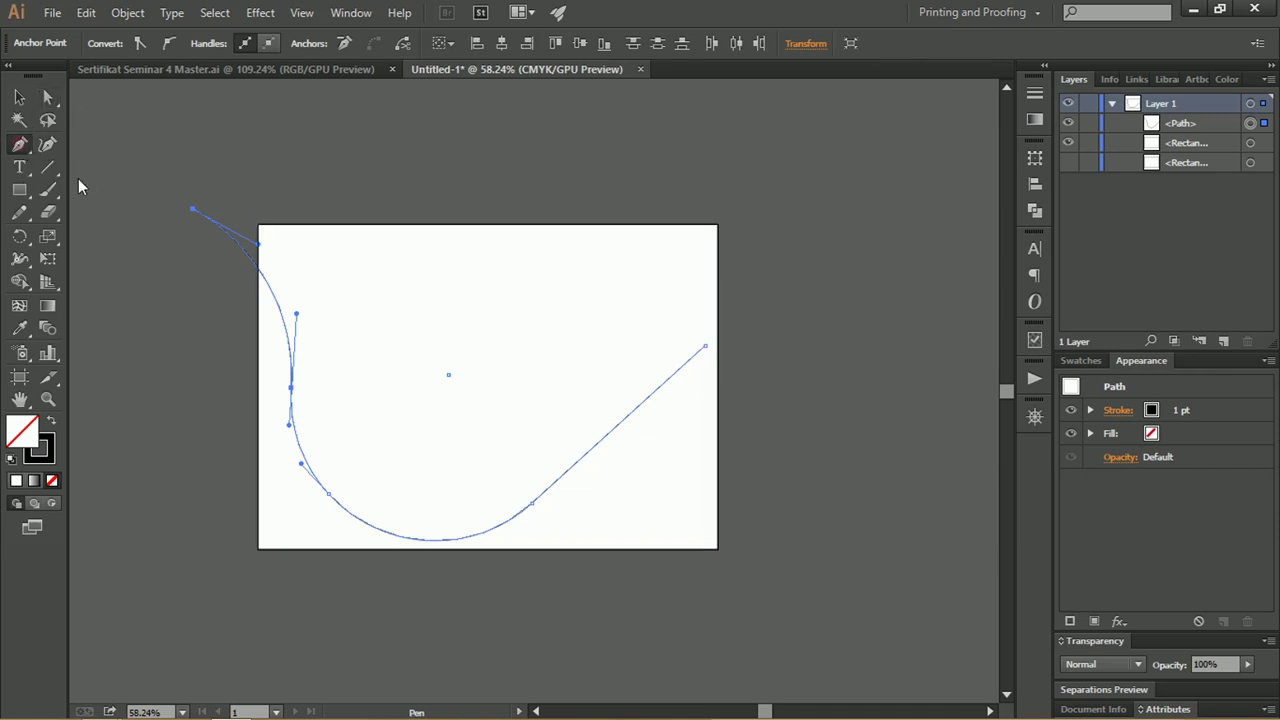
left_click(705, 346)
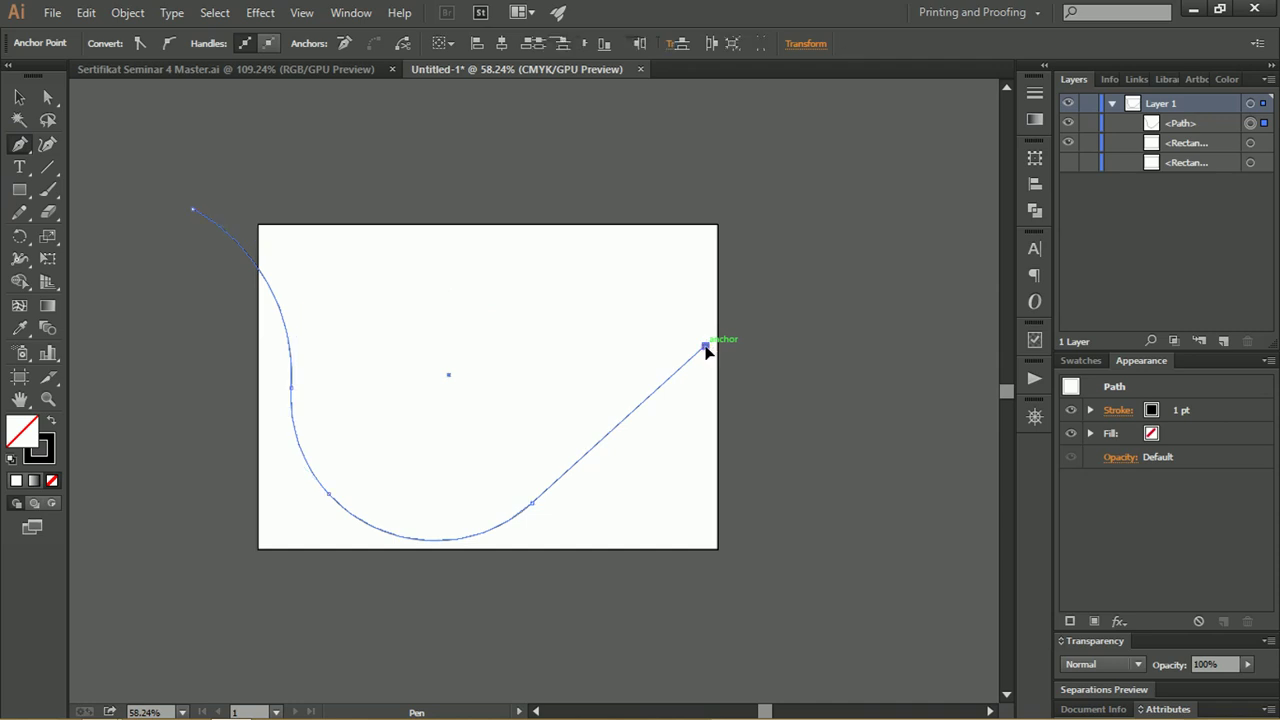
left_click(789, 347, "shift")
key("a")
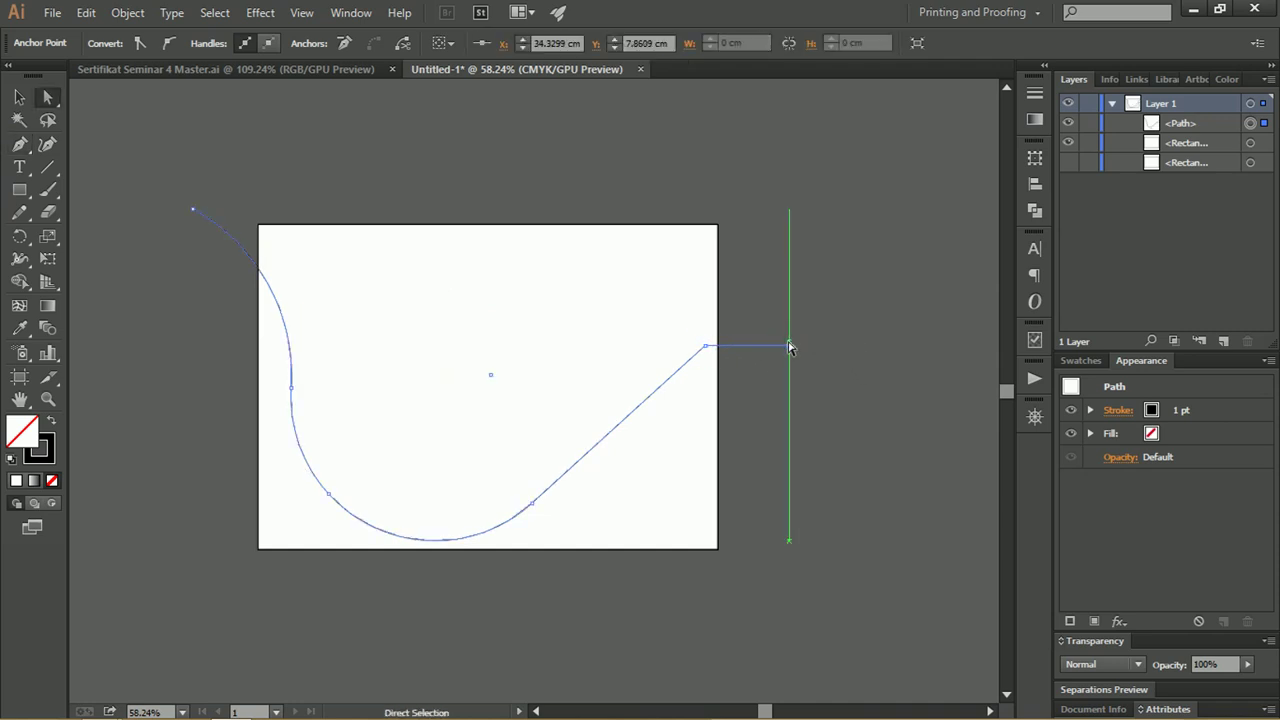
left_click(706, 348)
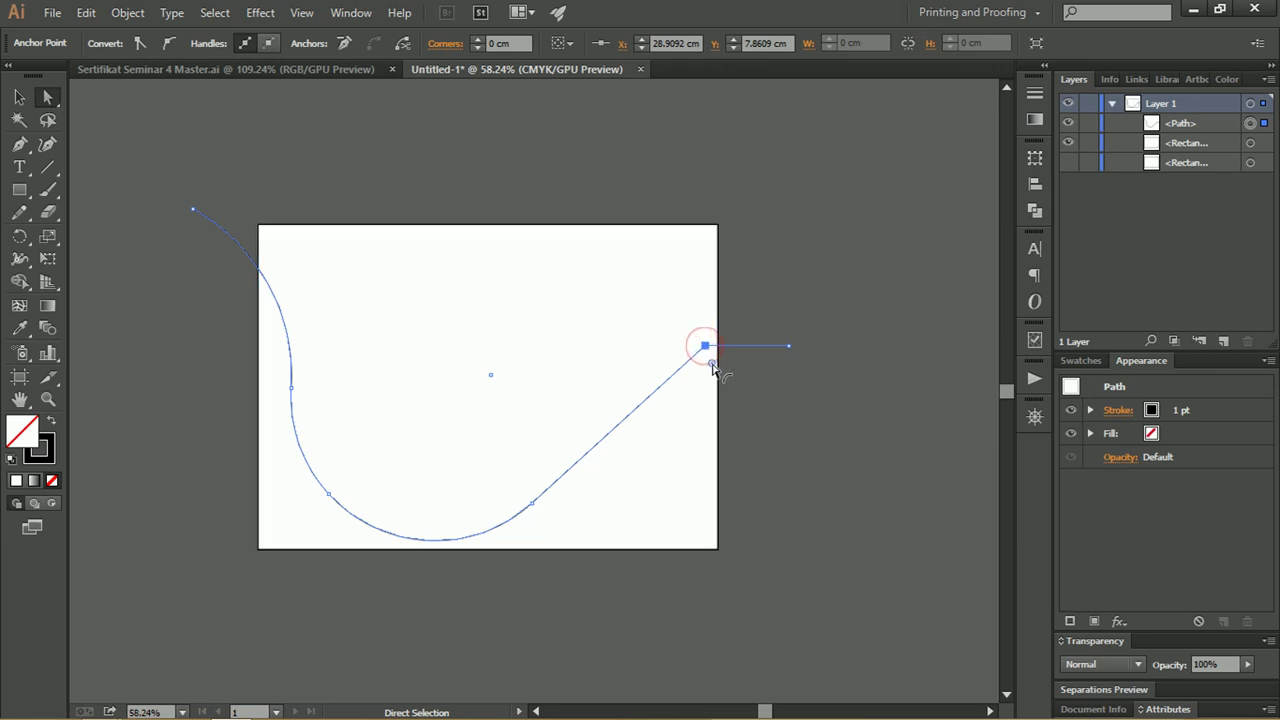
left_click_drag(712, 365, 860, 566)
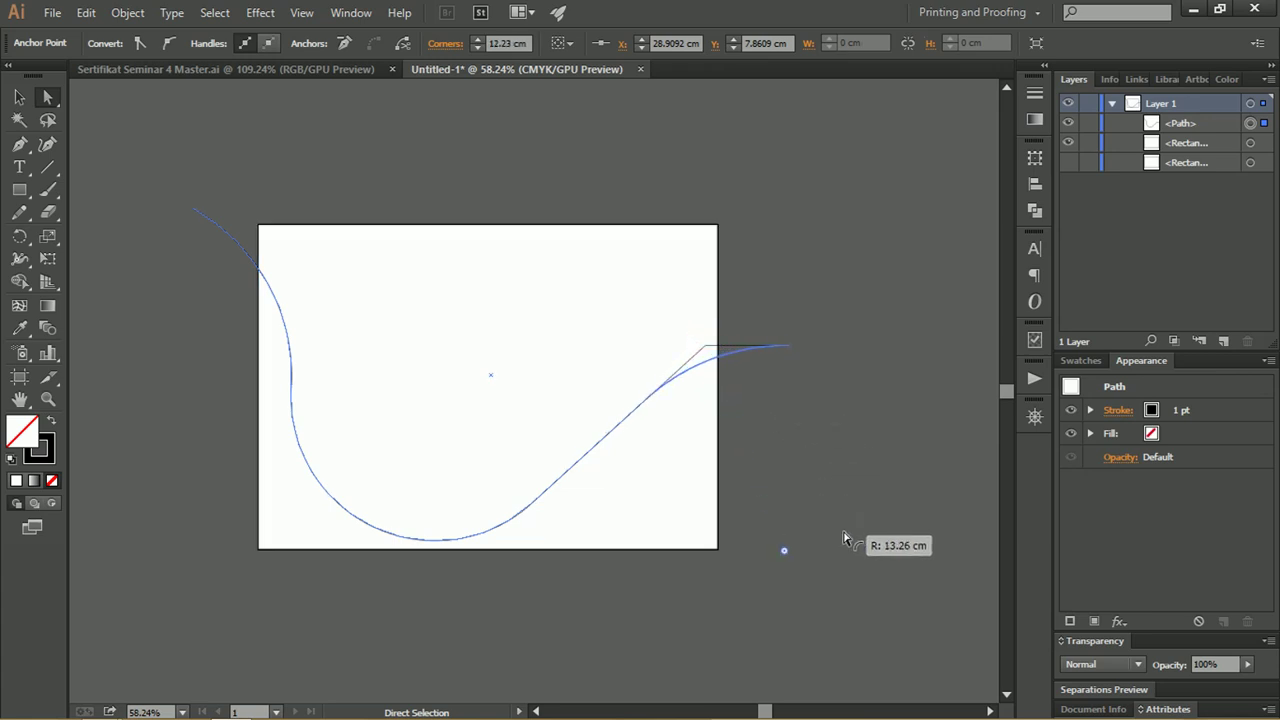
Resize and rotate the wave across the artboard, then select it with the rectangle.
key("v")
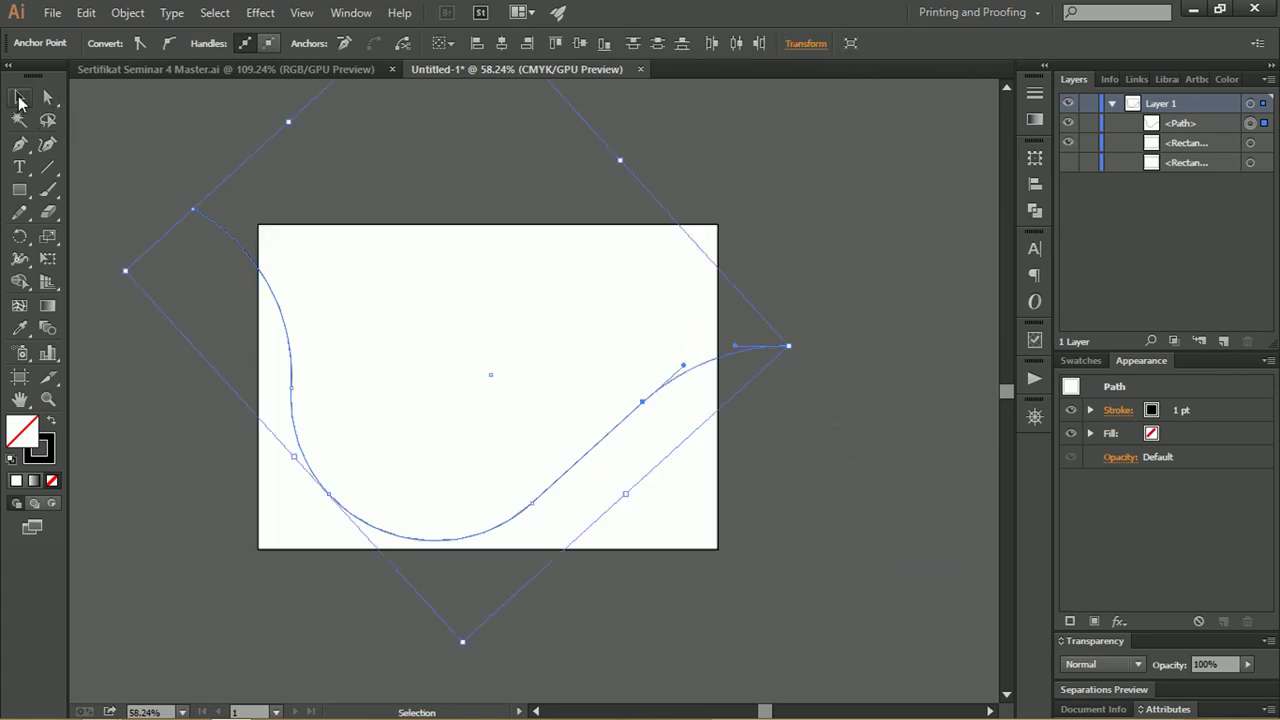
left_click(222, 119)
left_click(206, 215)
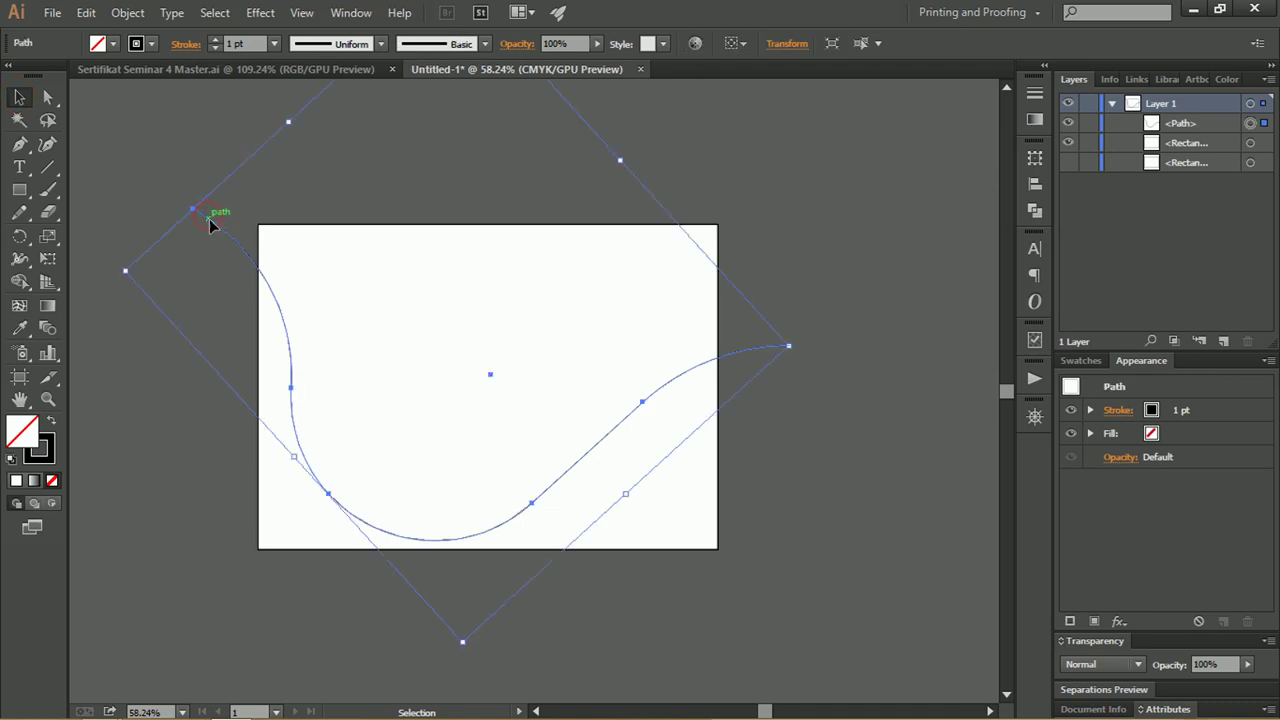
left_click_drag(788, 346, 716, 366)
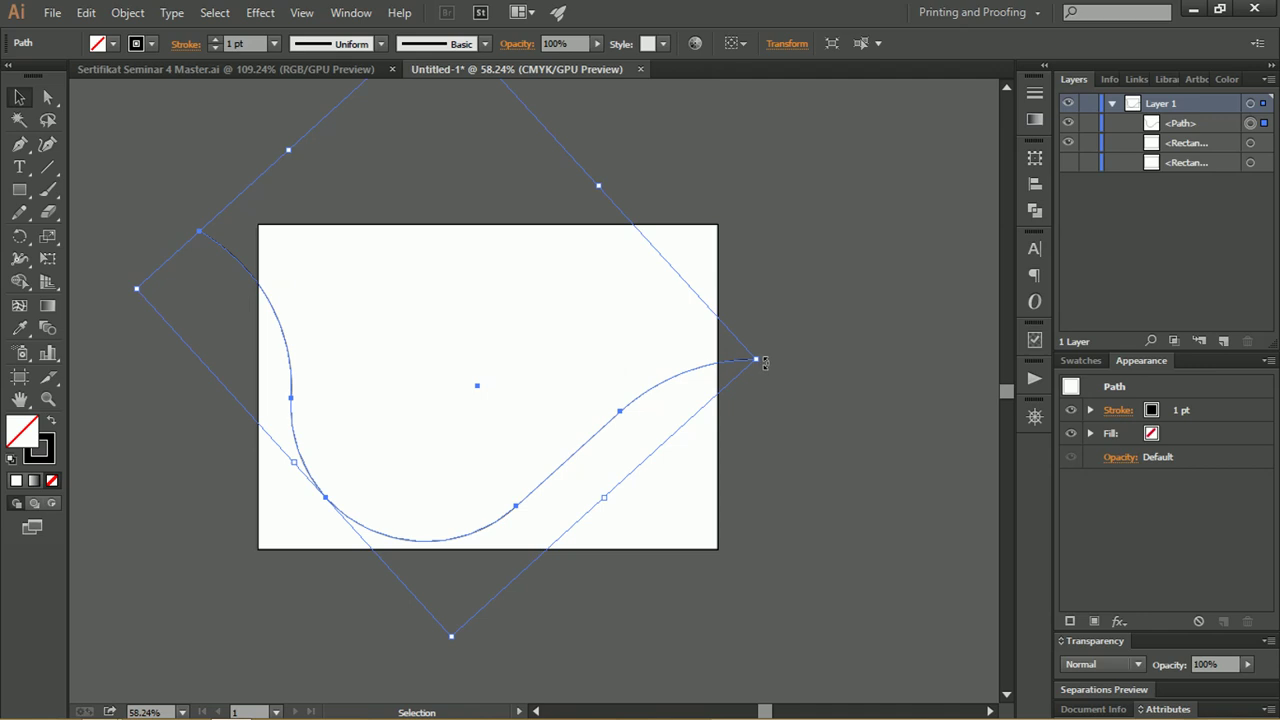
left_click_drag(765, 363, 720, 362)
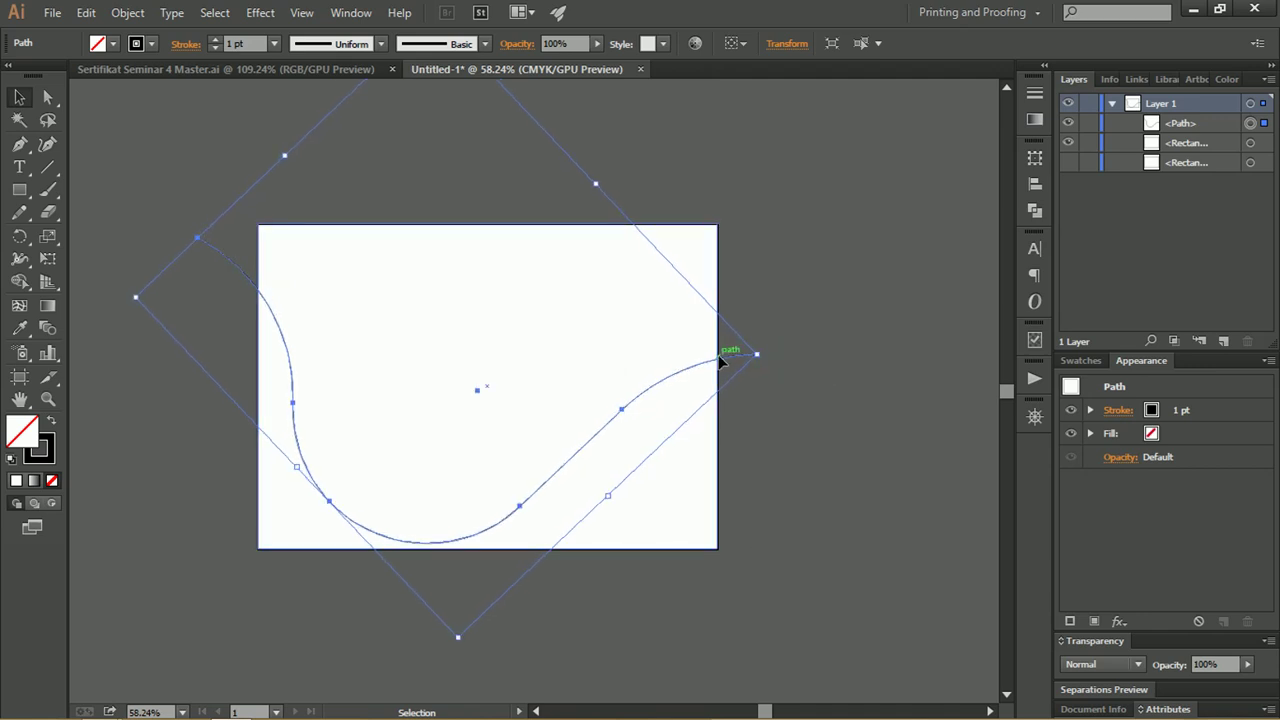
left_click(820, 352)
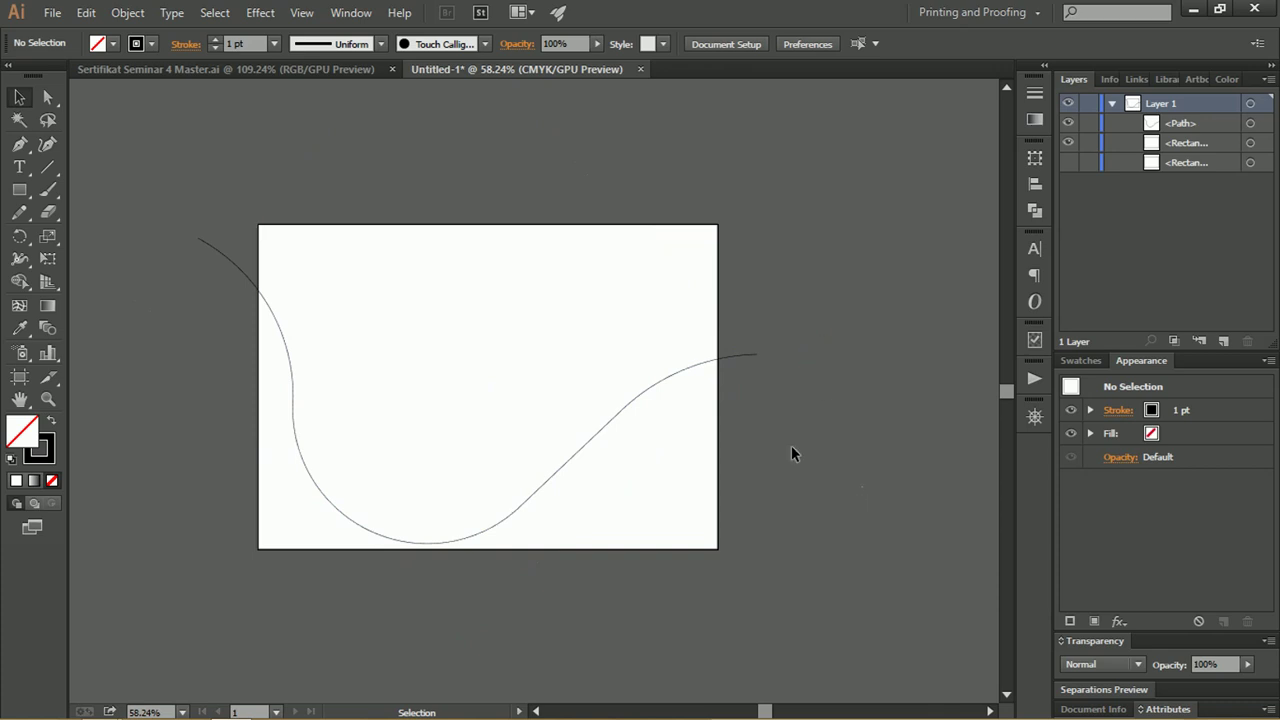
left_click_drag(868, 574, 242, 203)
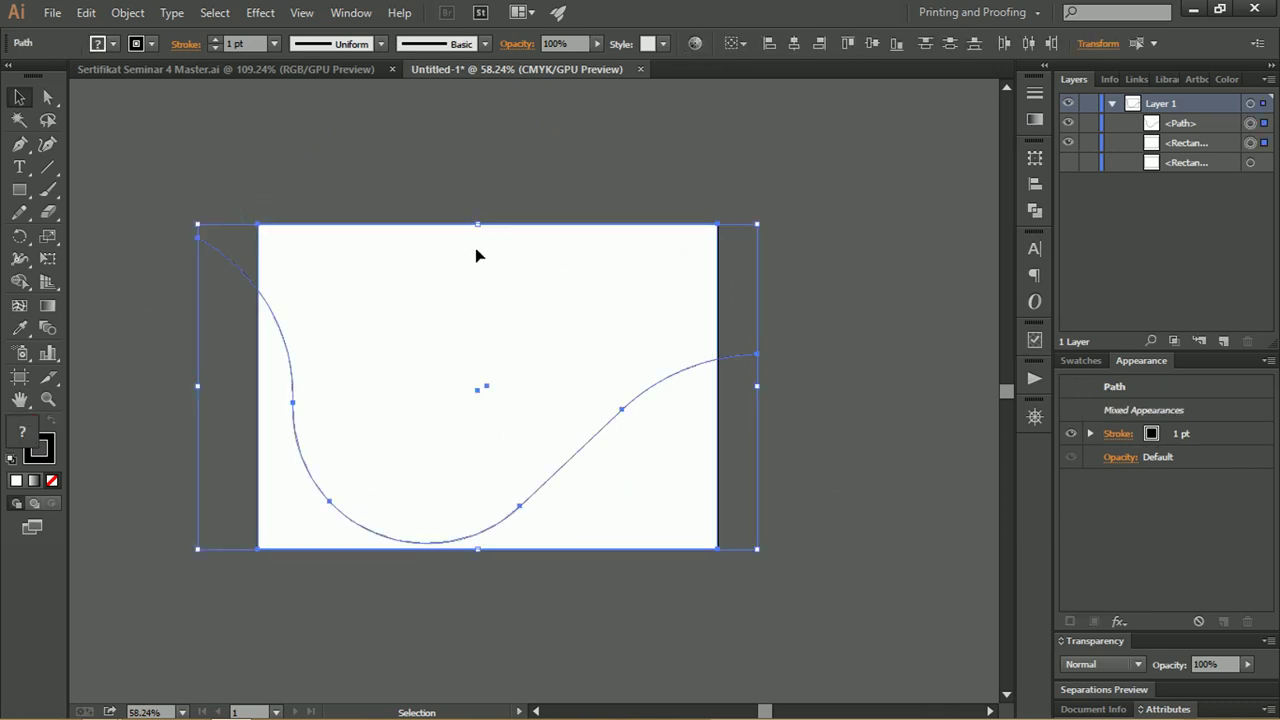
Show the Swatches, try a purple Shape Builder fill below the curve, then undo it.
left_click(16, 285)
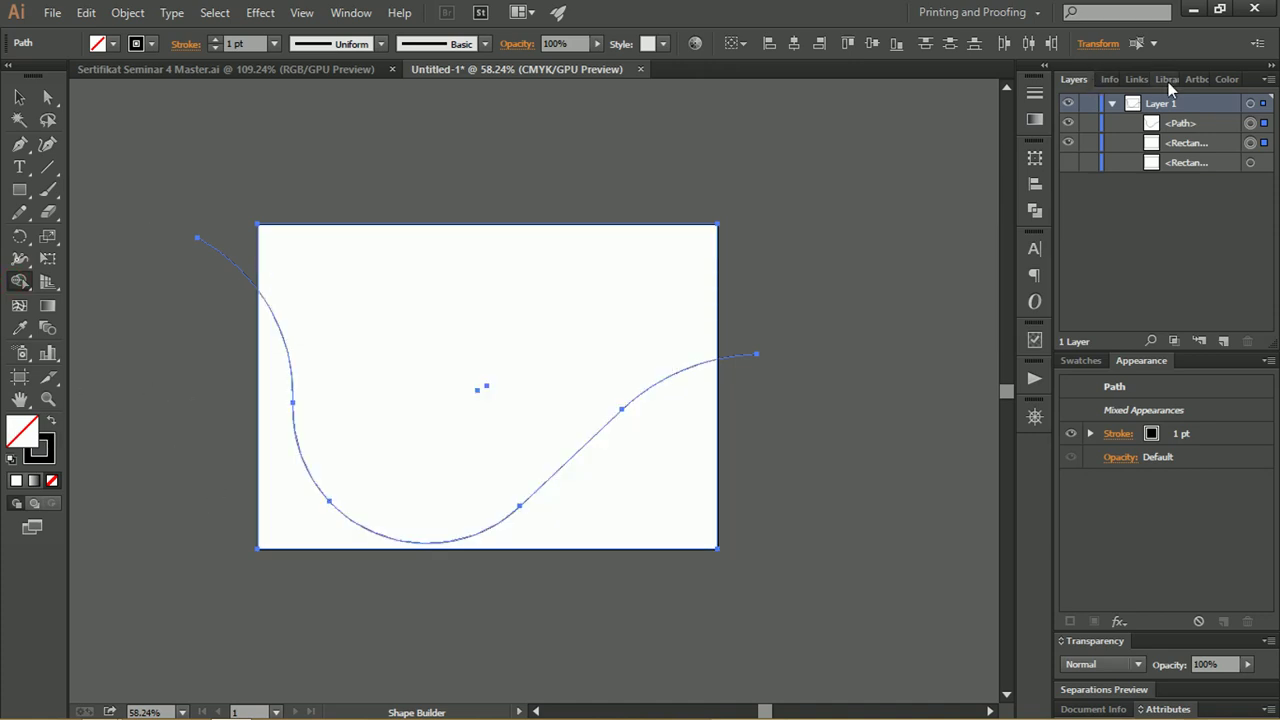
left_click(1082, 361)
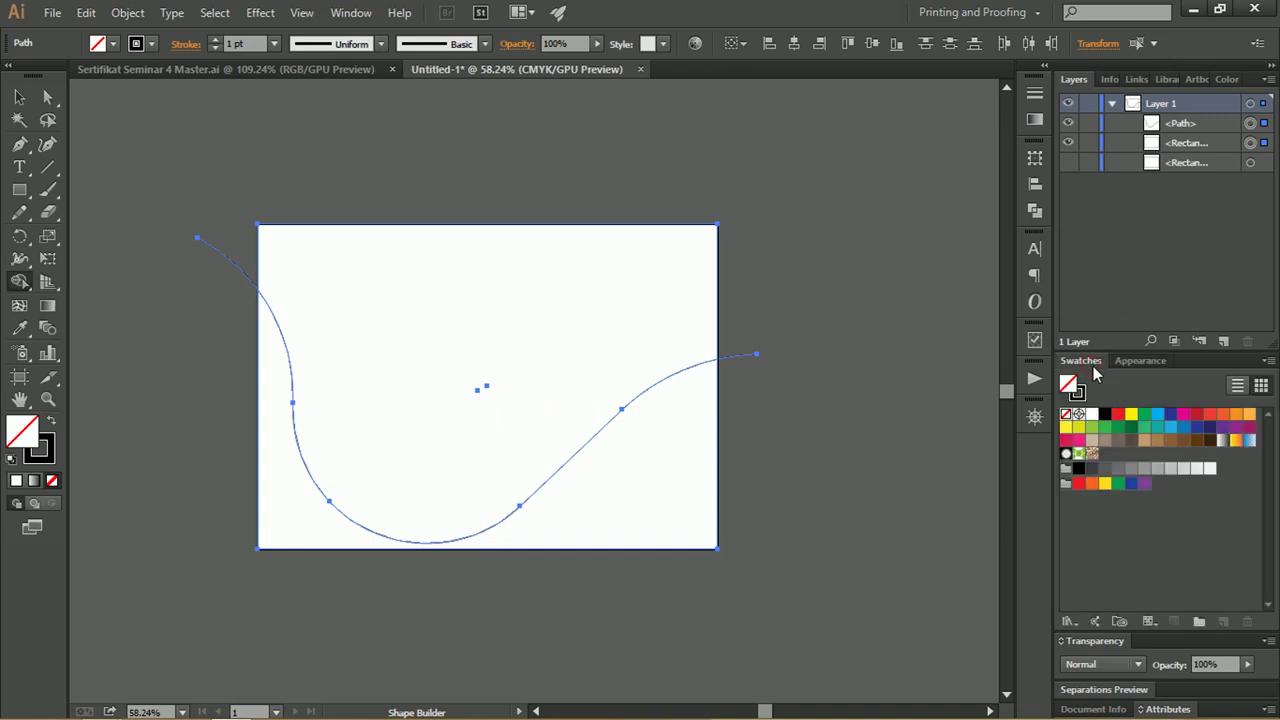
left_click(1222, 427)
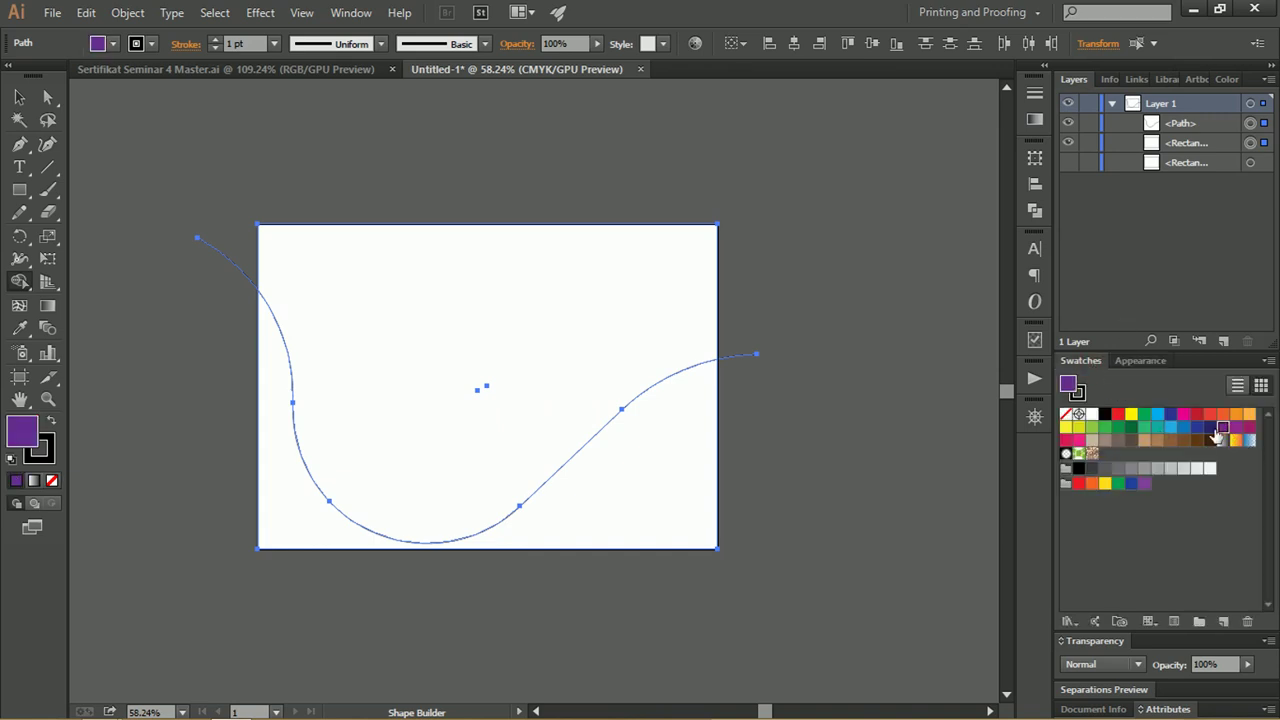
left_click(677, 446)
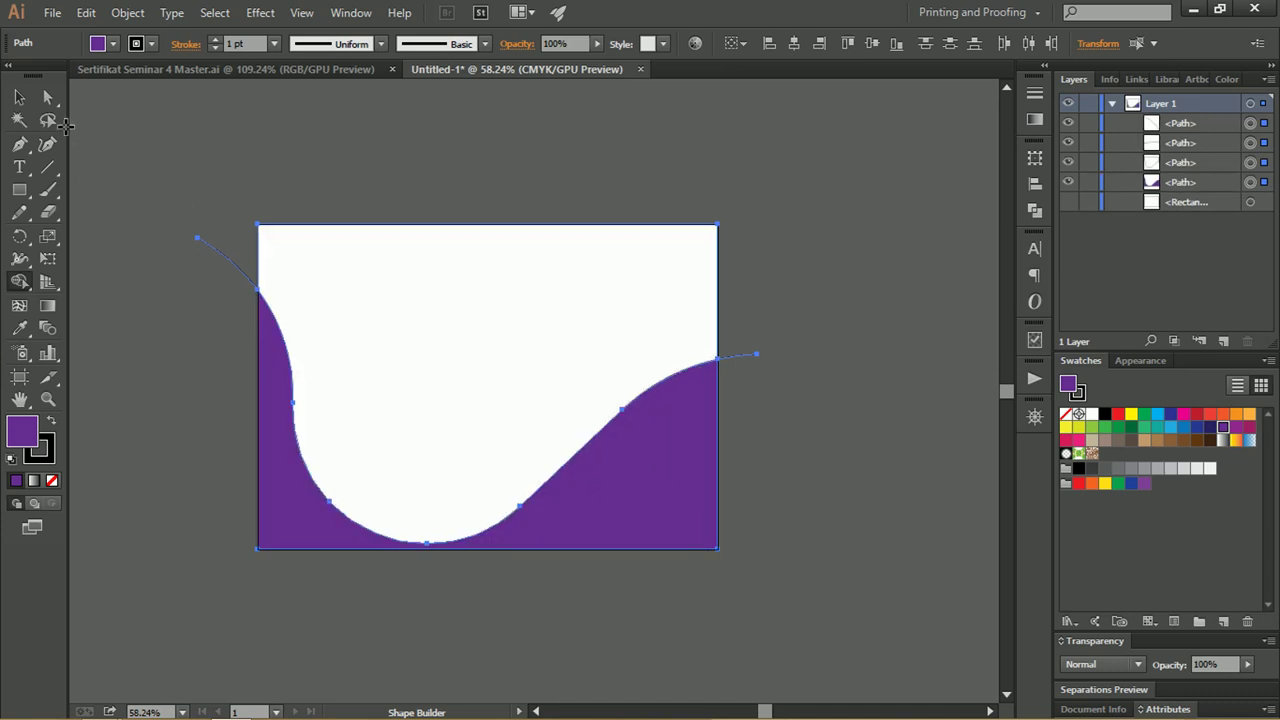
left_click(19, 97)
left_click(217, 126)
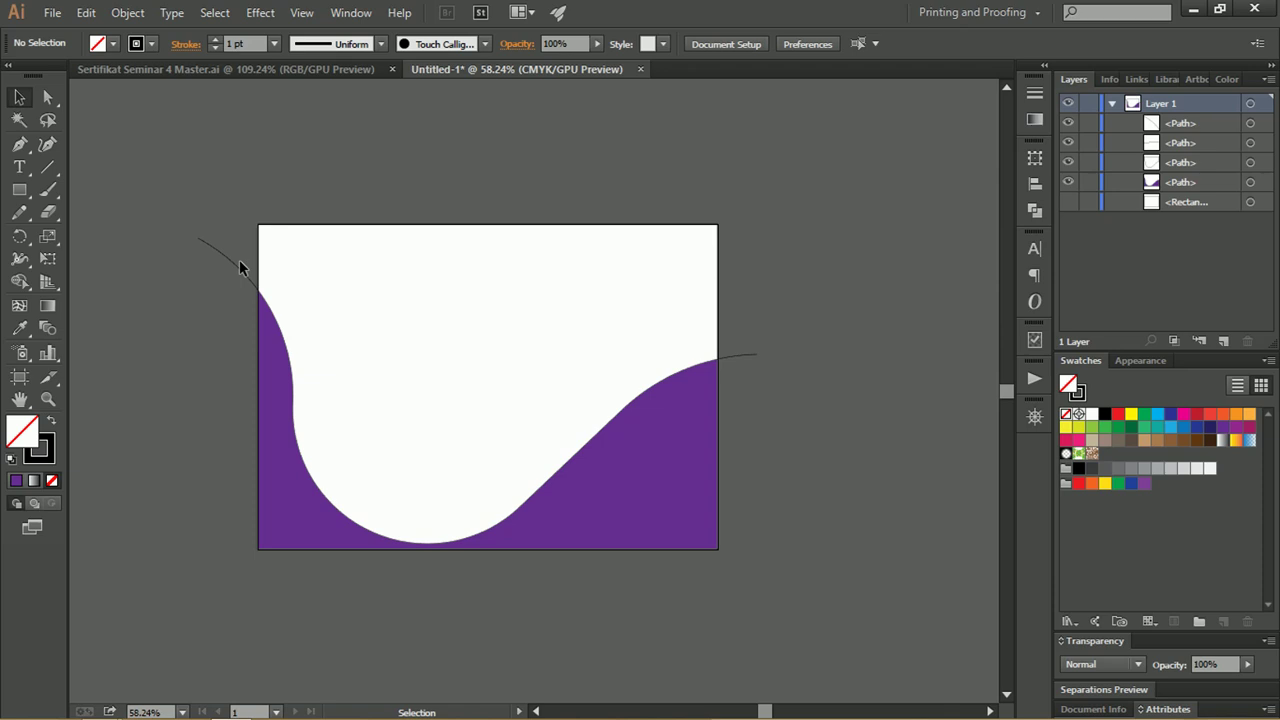
key("ctrl+z")
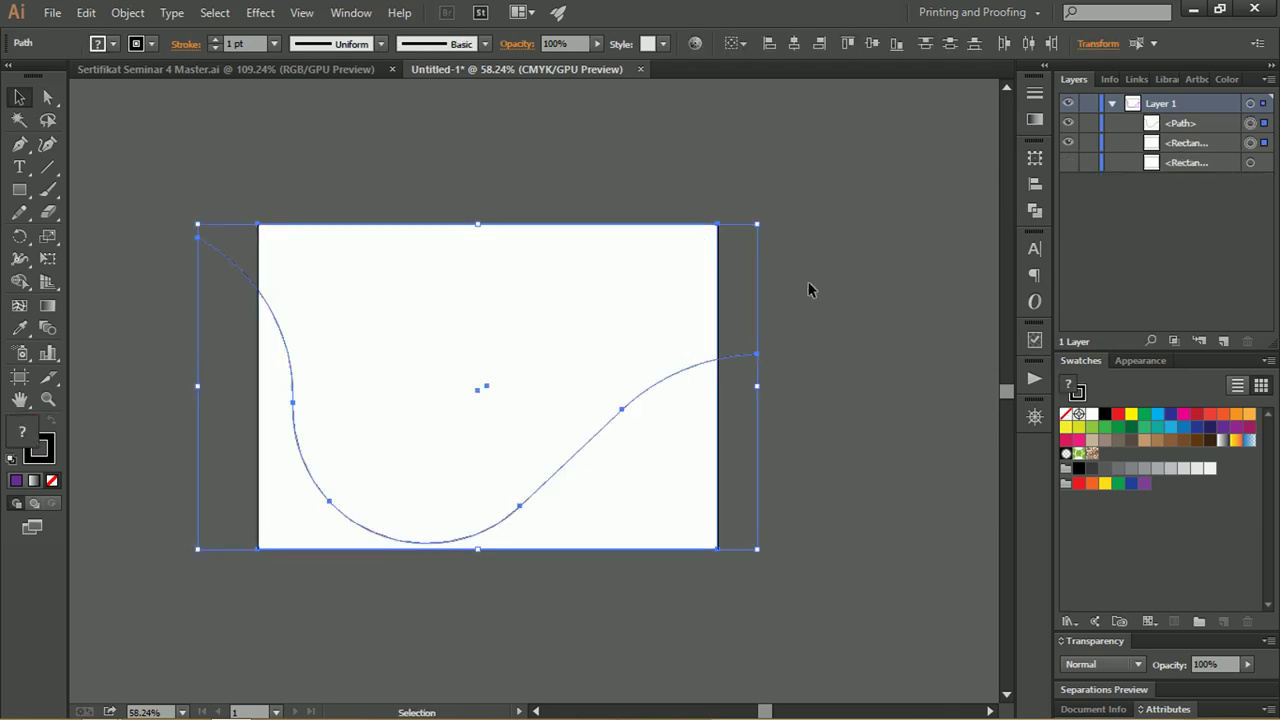
Alt-drag a copy of the wave curve slightly higher above the original.
left_click(808, 283)
left_click(752, 355)
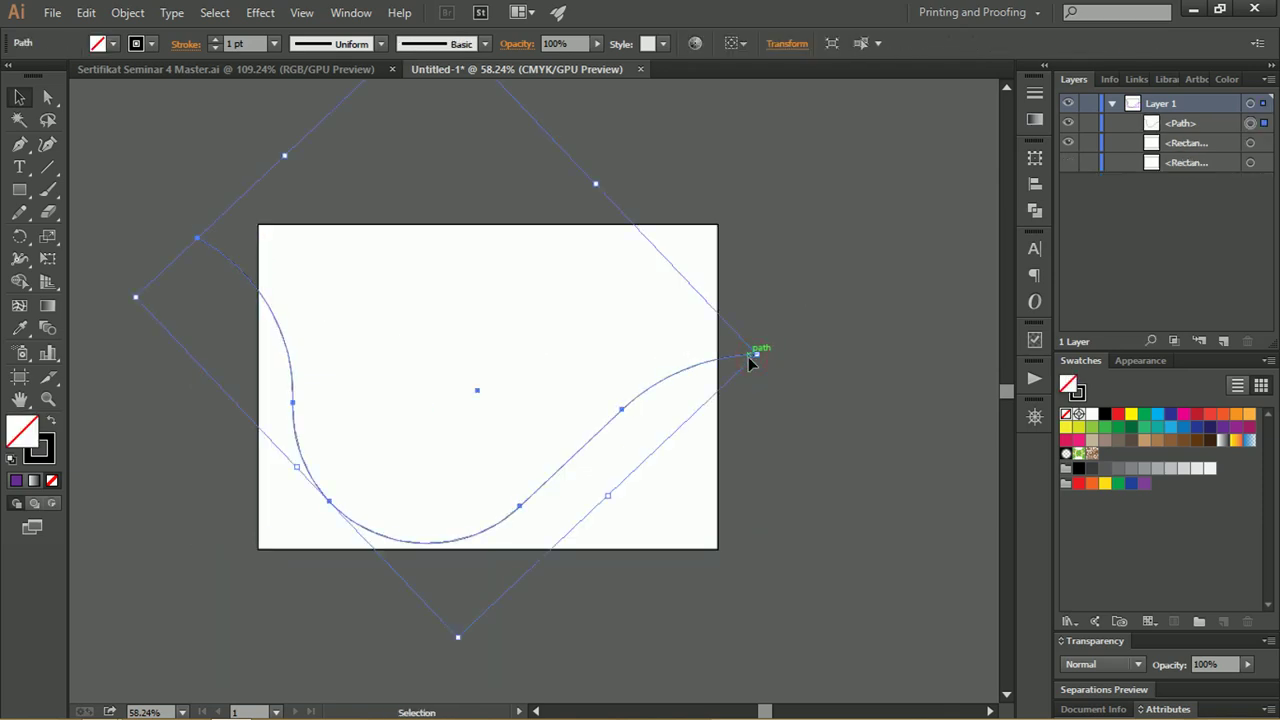
mouse_move(752, 357)
left_mouse_down()
mouse_move(733, 332)
mouse_move(737, 302)
left_mouse_up()
left_click(734, 370)
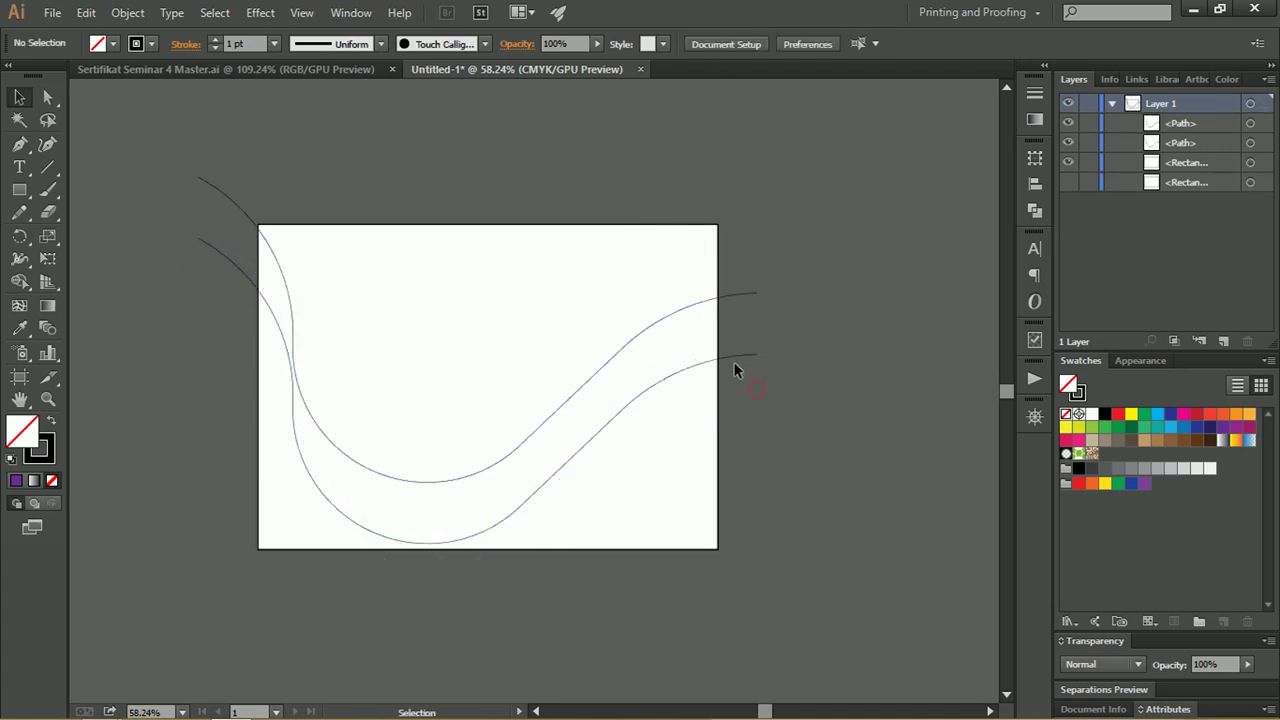
Fill the region below the lower curve purple with Shape Builder.
left_click_drag(680, 347, 674, 350)
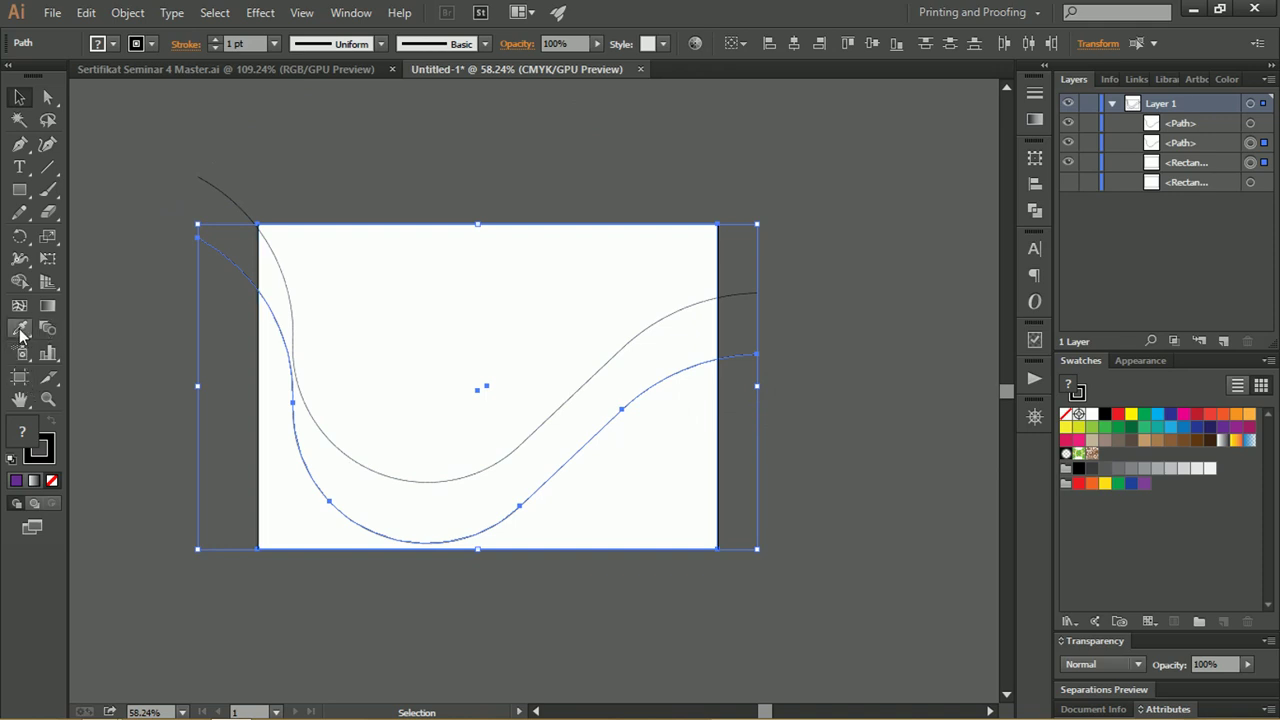
left_click(19, 281)
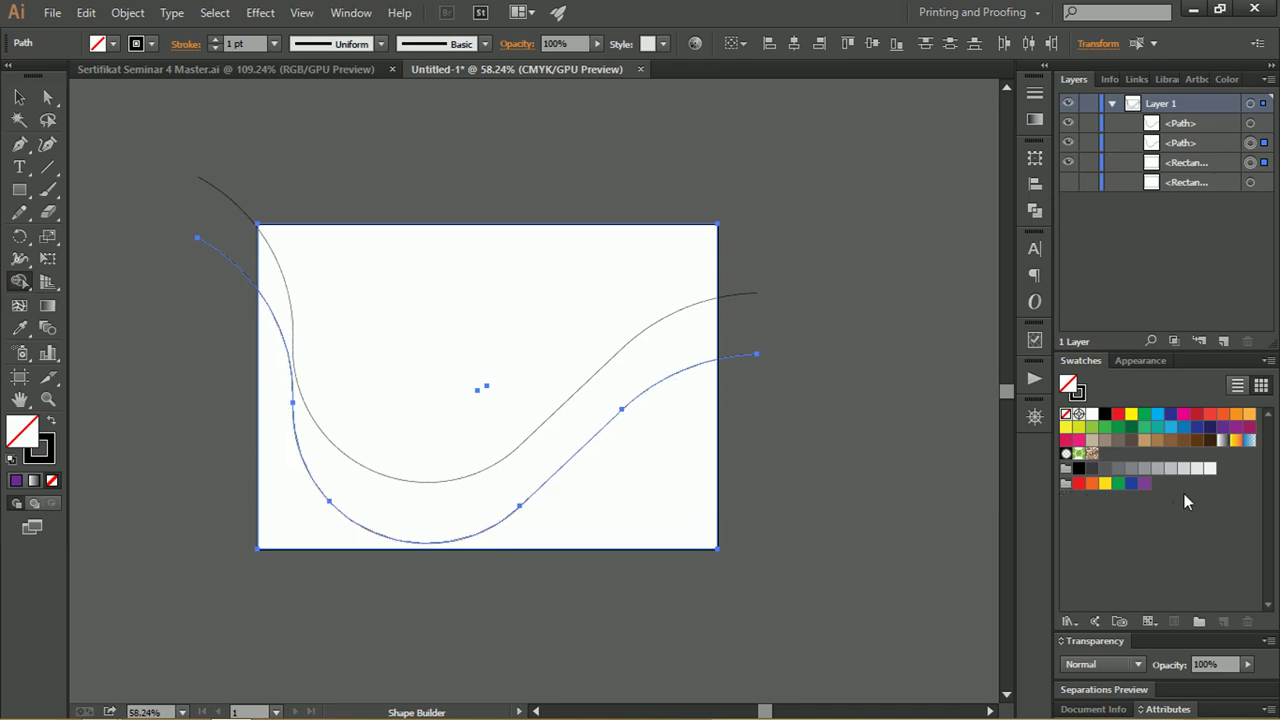
left_click(1144, 485)
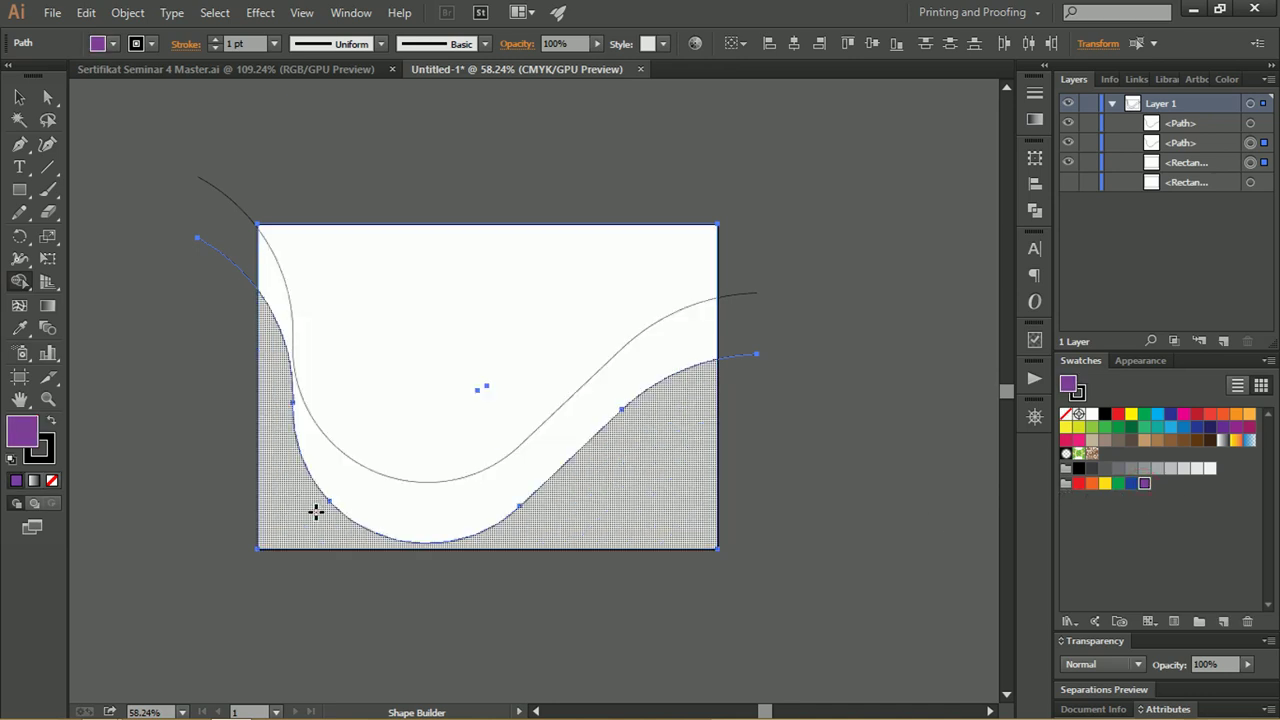
left_click(315, 512)
left_click(19, 97)
left_click(288, 122)
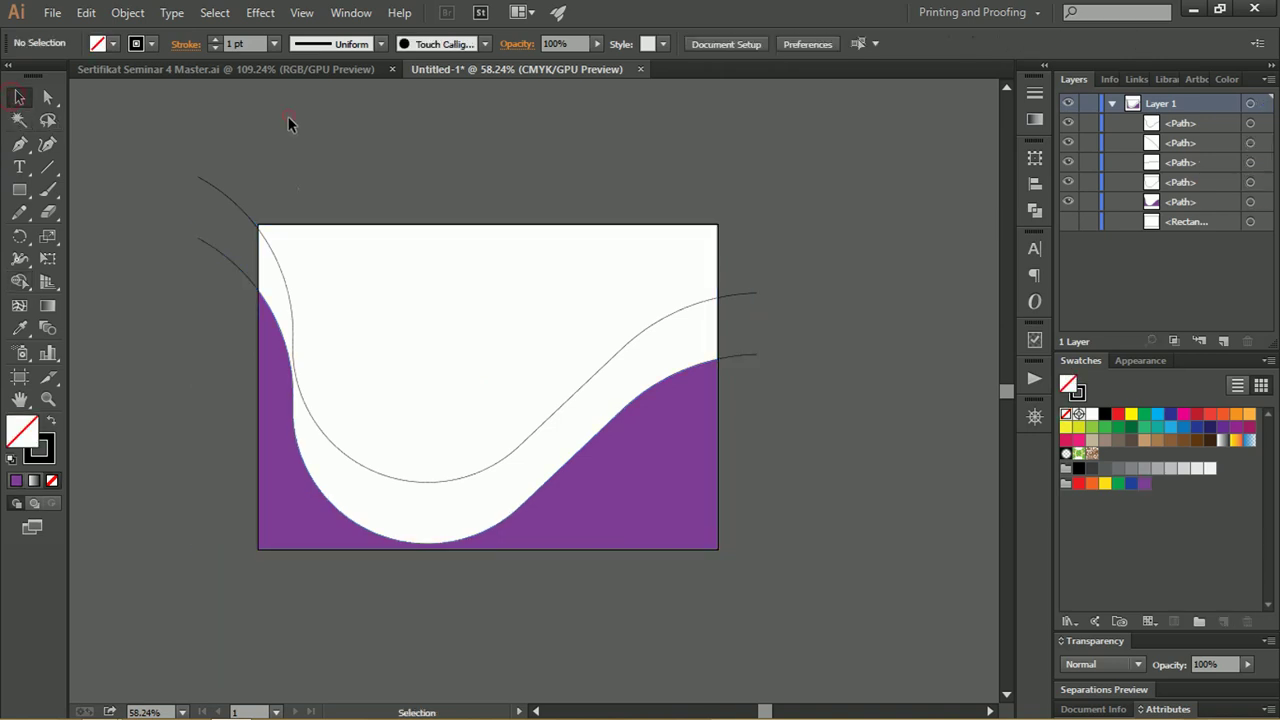
Reshape the upper curve's top-left end with the Pen tool.
left_click(261, 250)
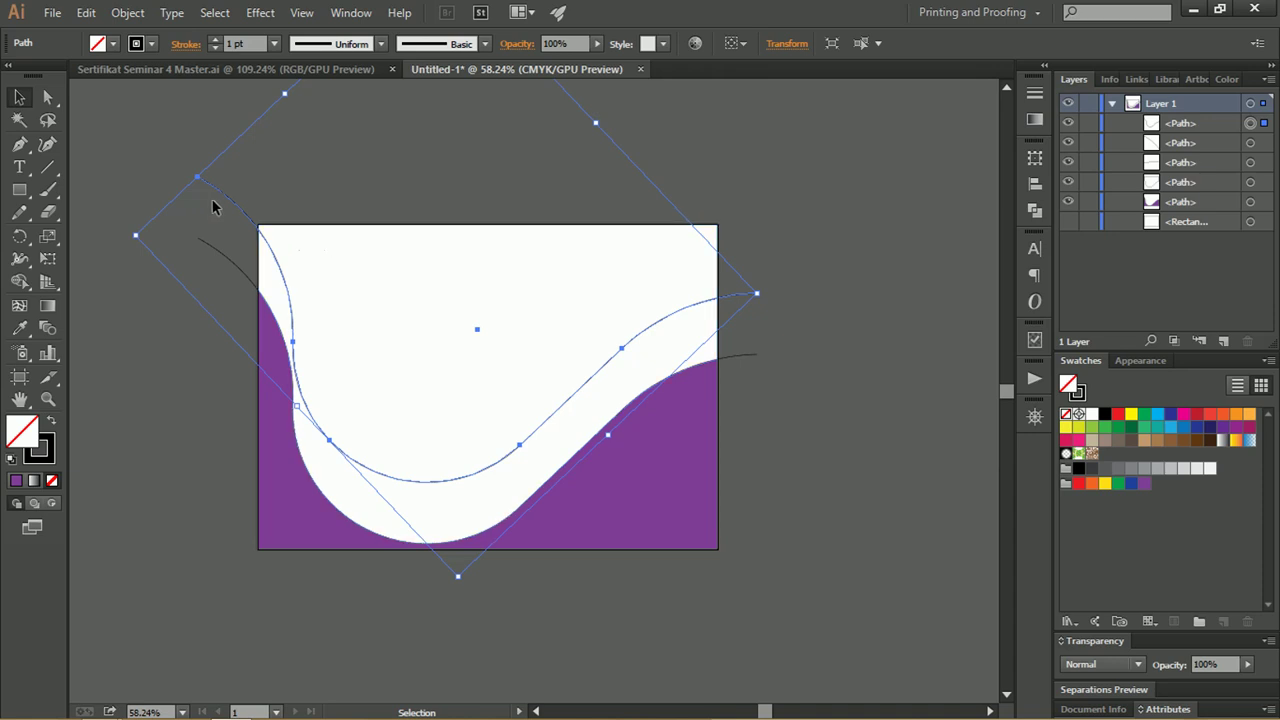
key("p")
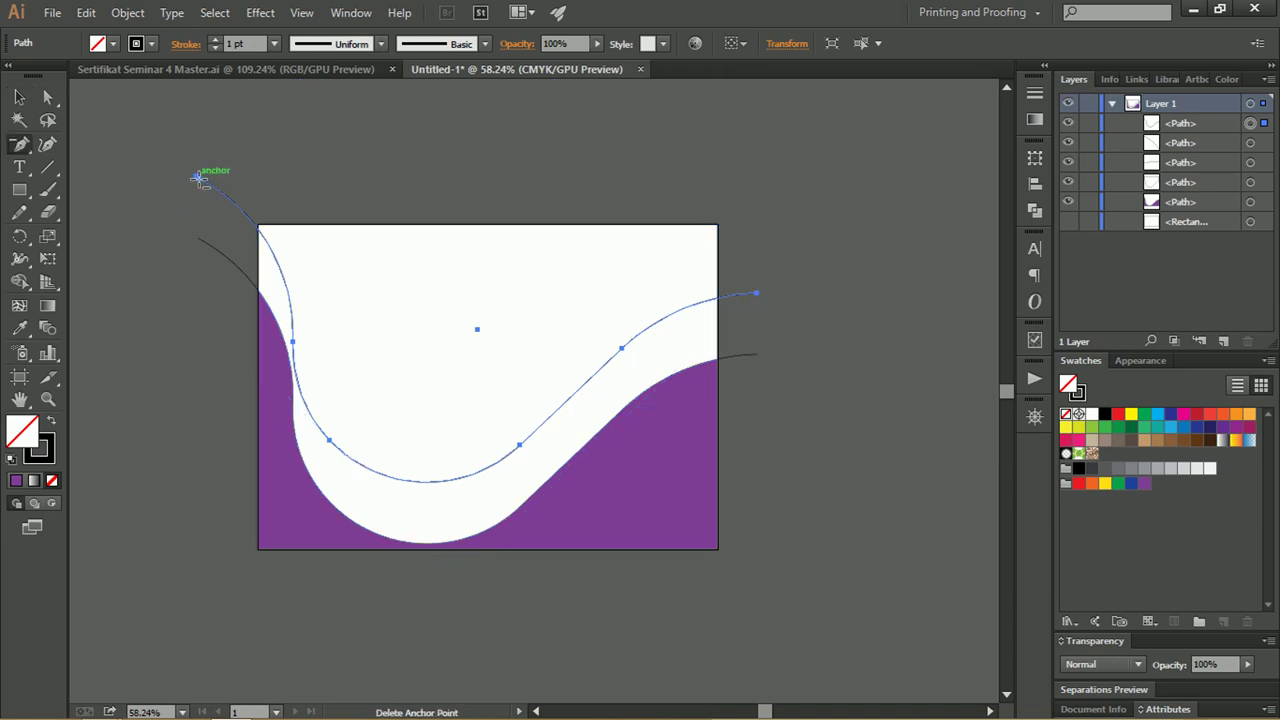
left_click(199, 177)
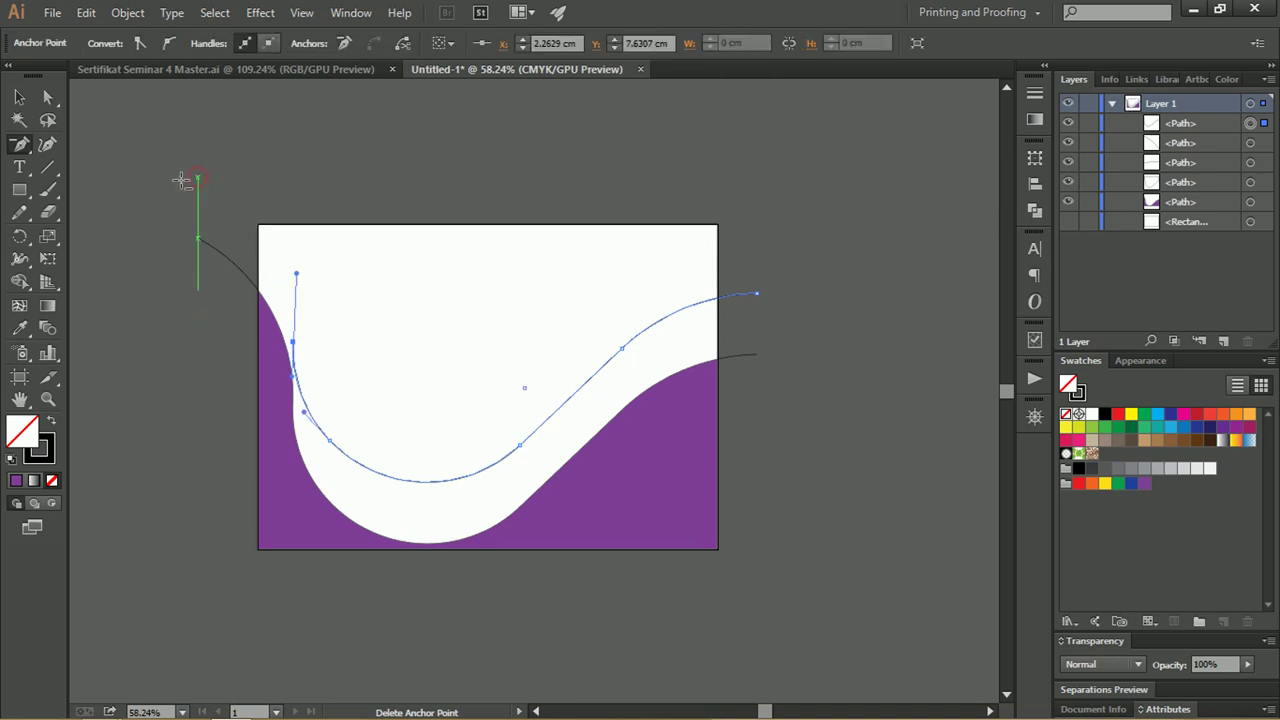
left_click(19, 97)
Stretch the upper curve wider to the right, move it up-left, and zoom out to 29.22%.
key("z")
left_click_drag(328, 158, 251, 174)
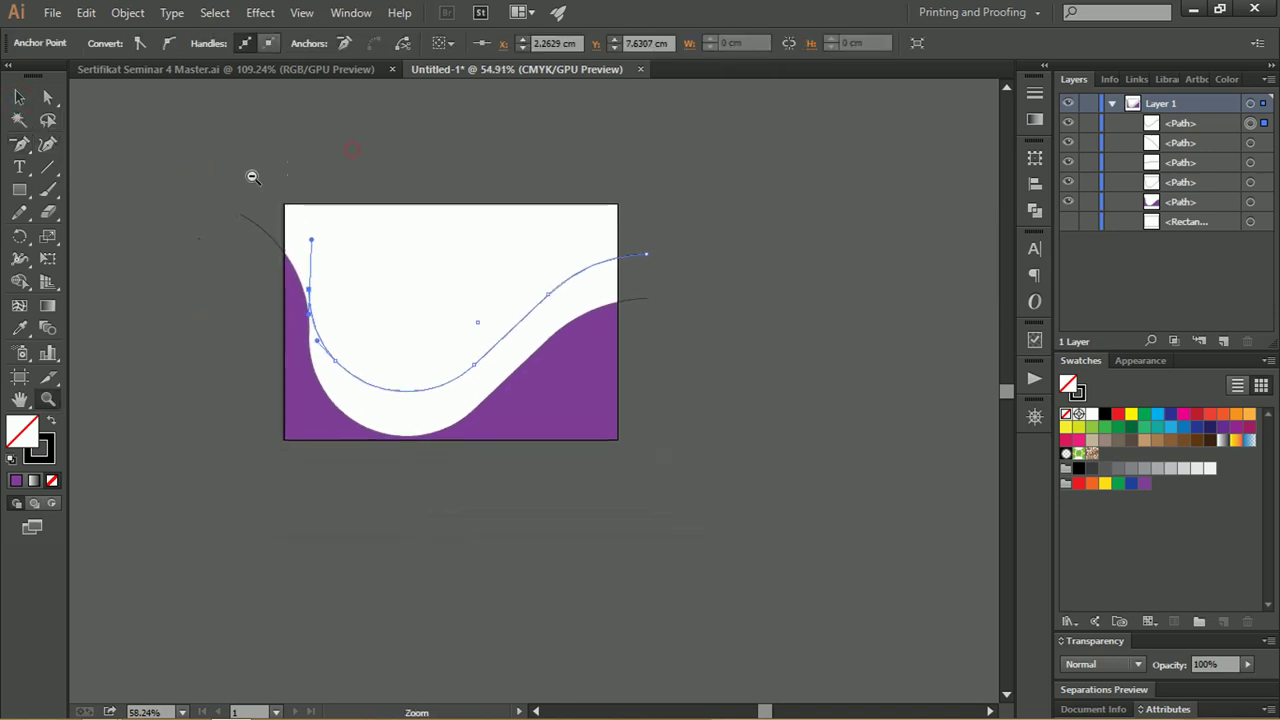
key("v")
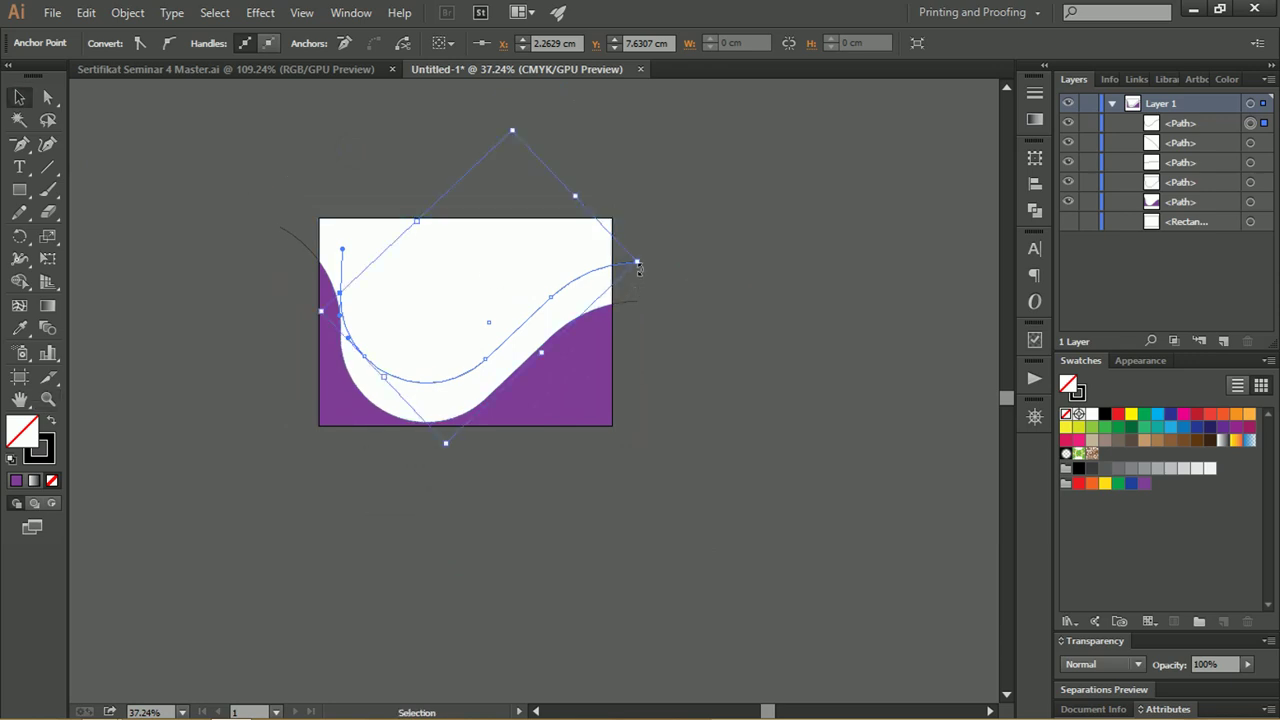
left_click_drag(637, 262, 871, 261)
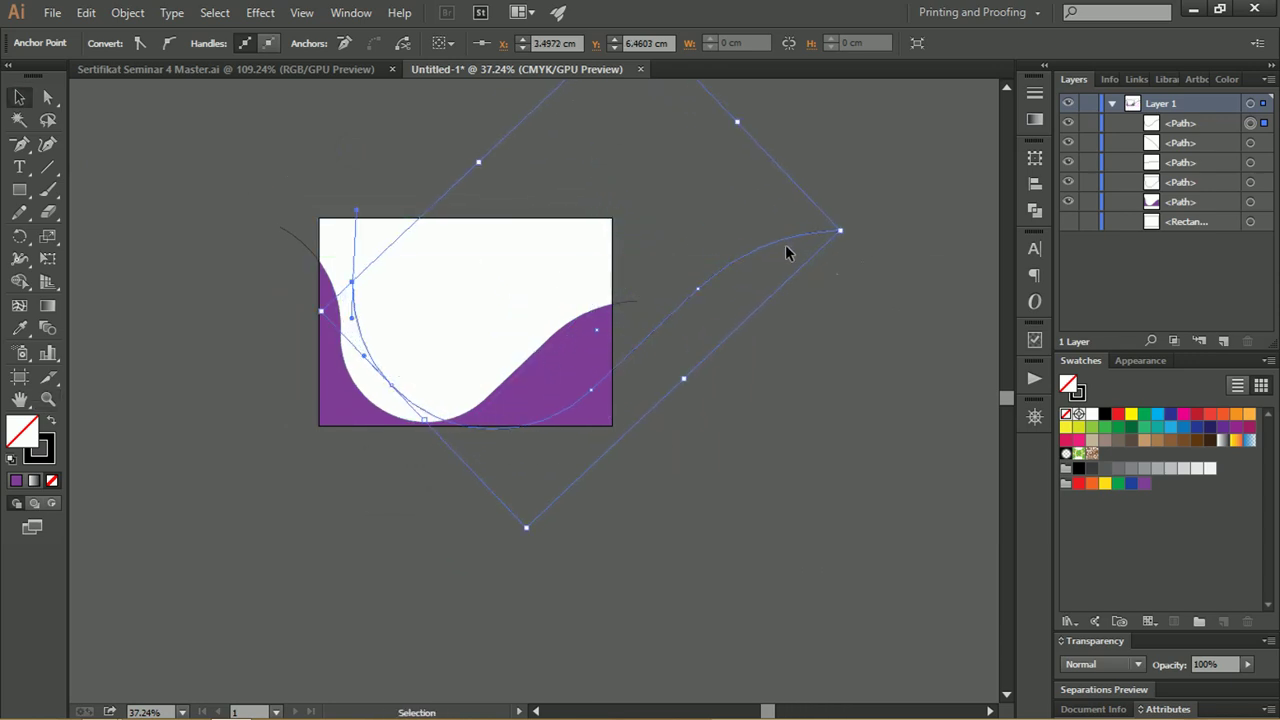
mouse_move(786, 249)
left_mouse_down()
mouse_move(689, 222)
mouse_move(711, 210)
left_mouse_up()
key("z")
left_click(694, 230, "alt")
left_click(636, 238, "alt")
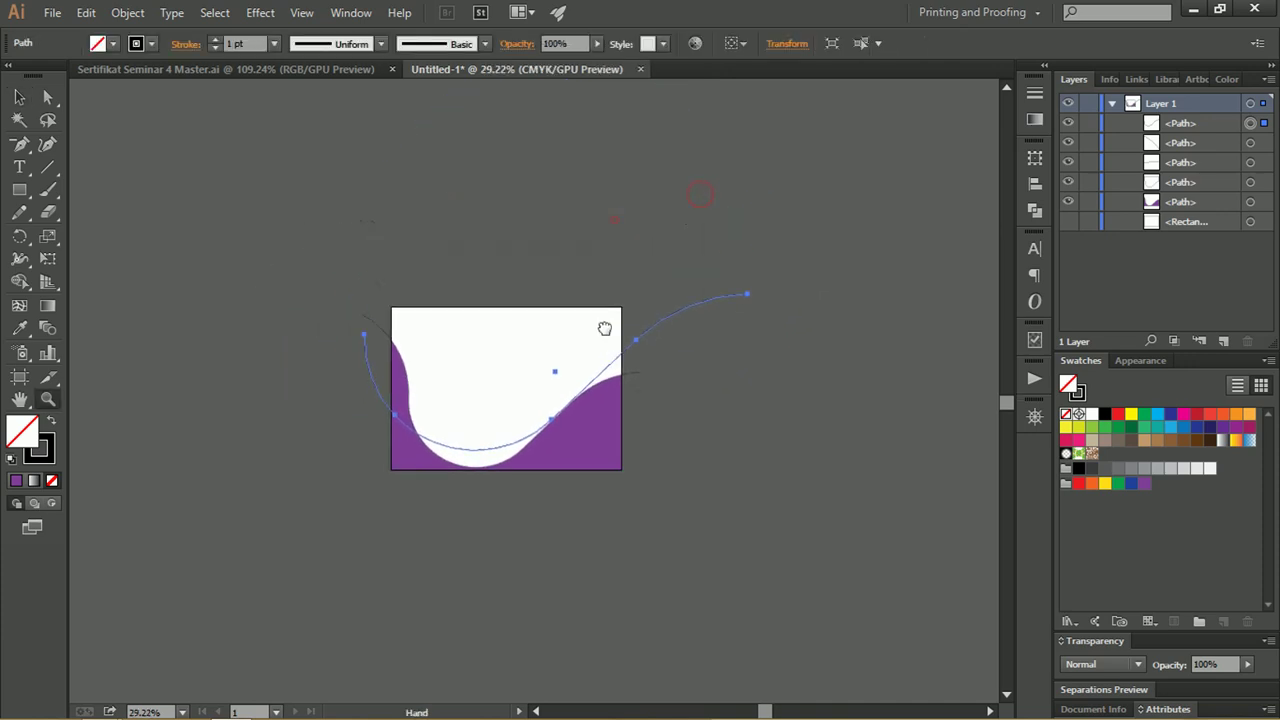
Place a wave copy far above the artboard, select it with the lower wave, and open Object.
key("v")
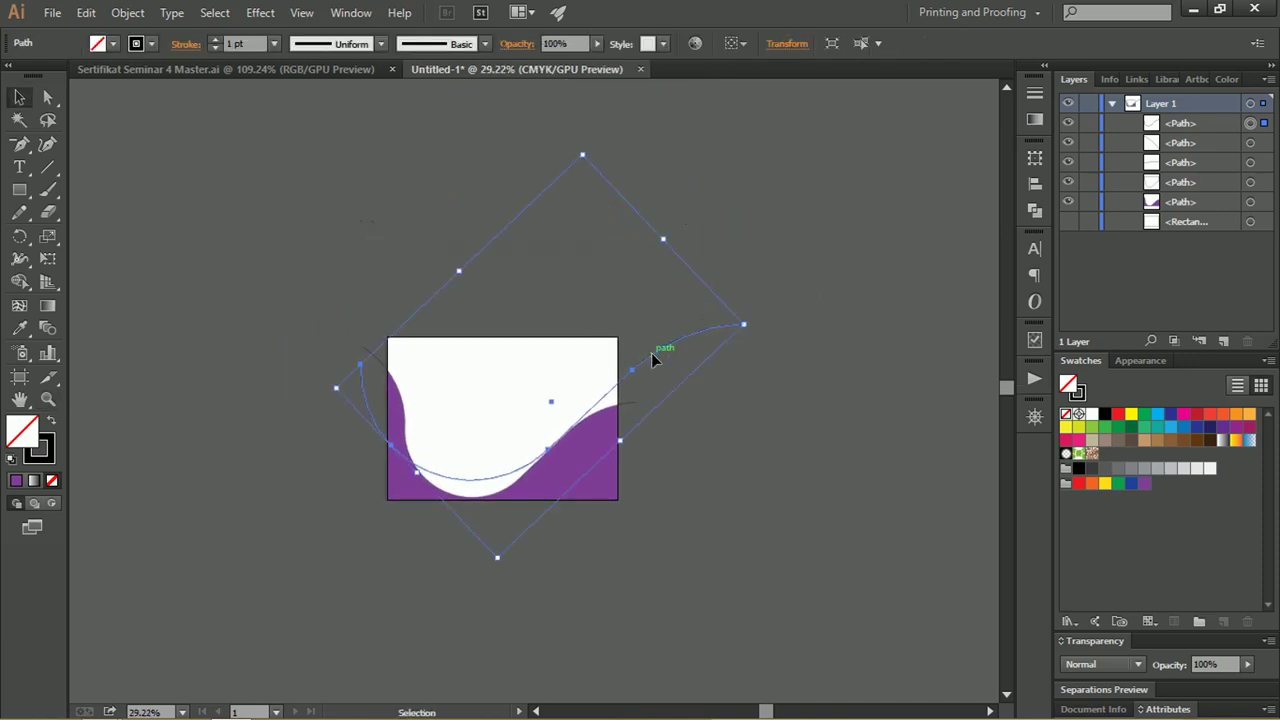
left_click_drag(655, 360, 590, 205)
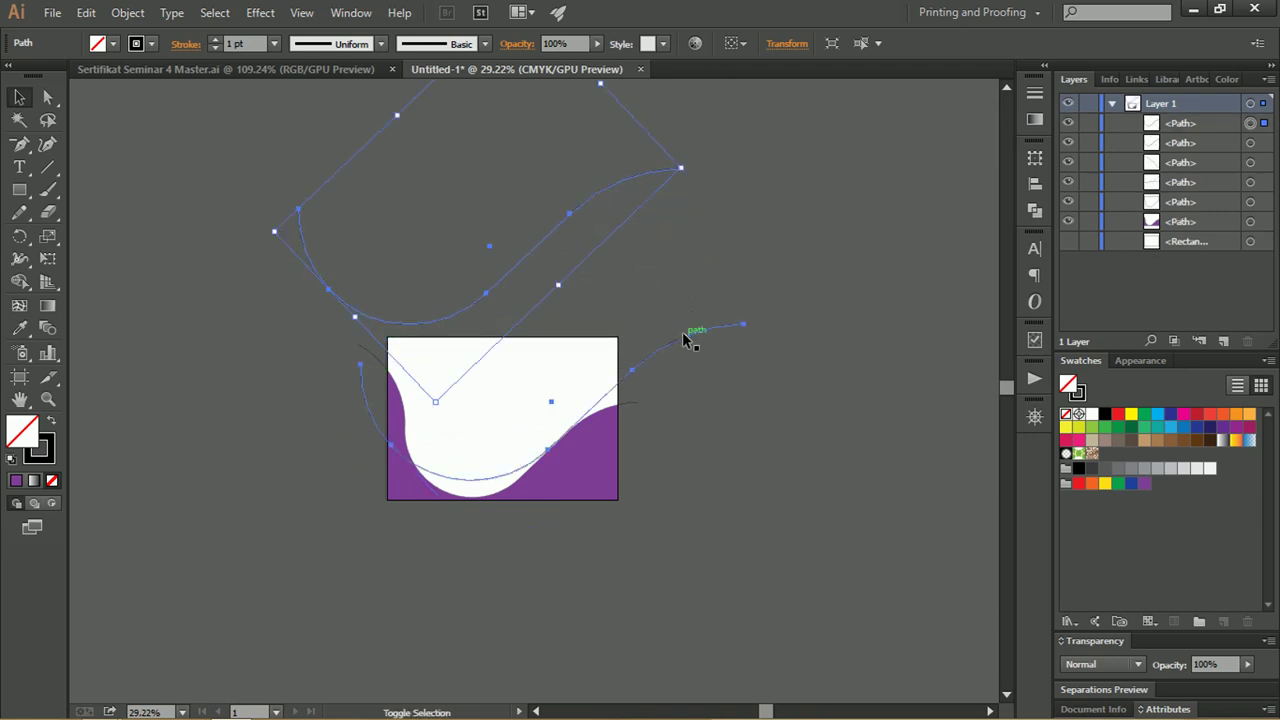
left_click(685, 340, "shift")
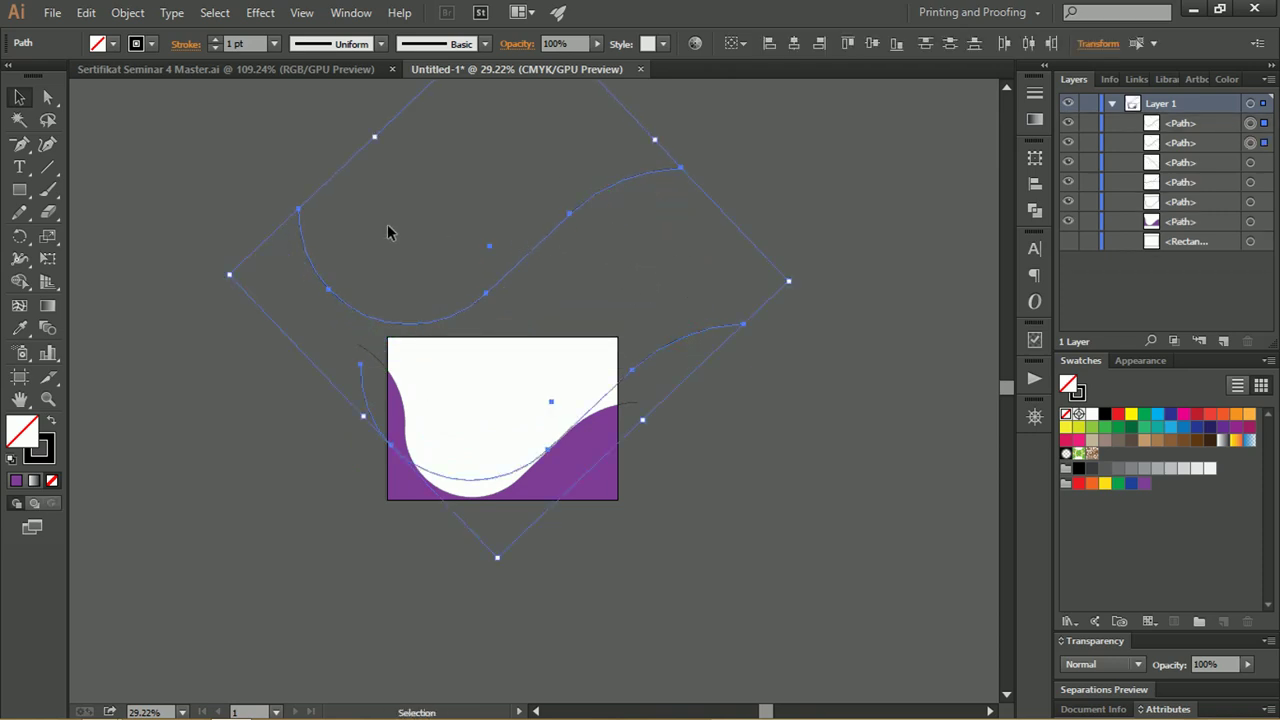
left_click(128, 12)
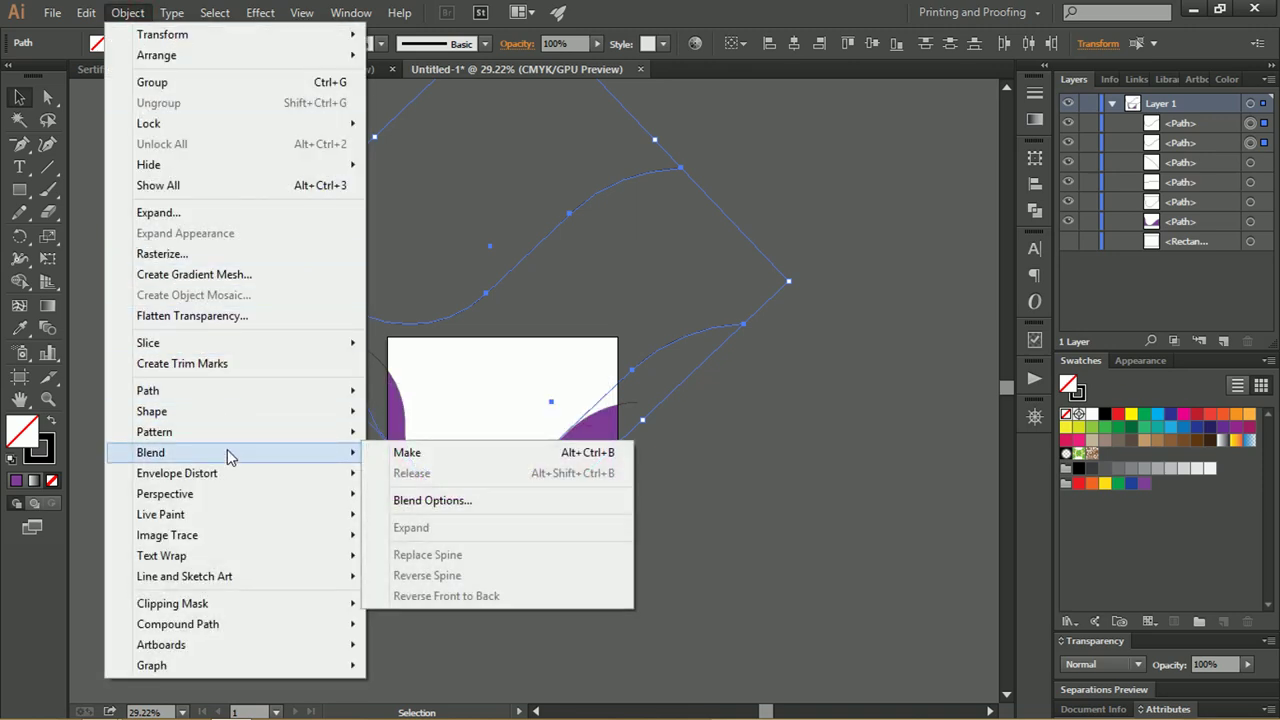
mouse_move(230, 452)
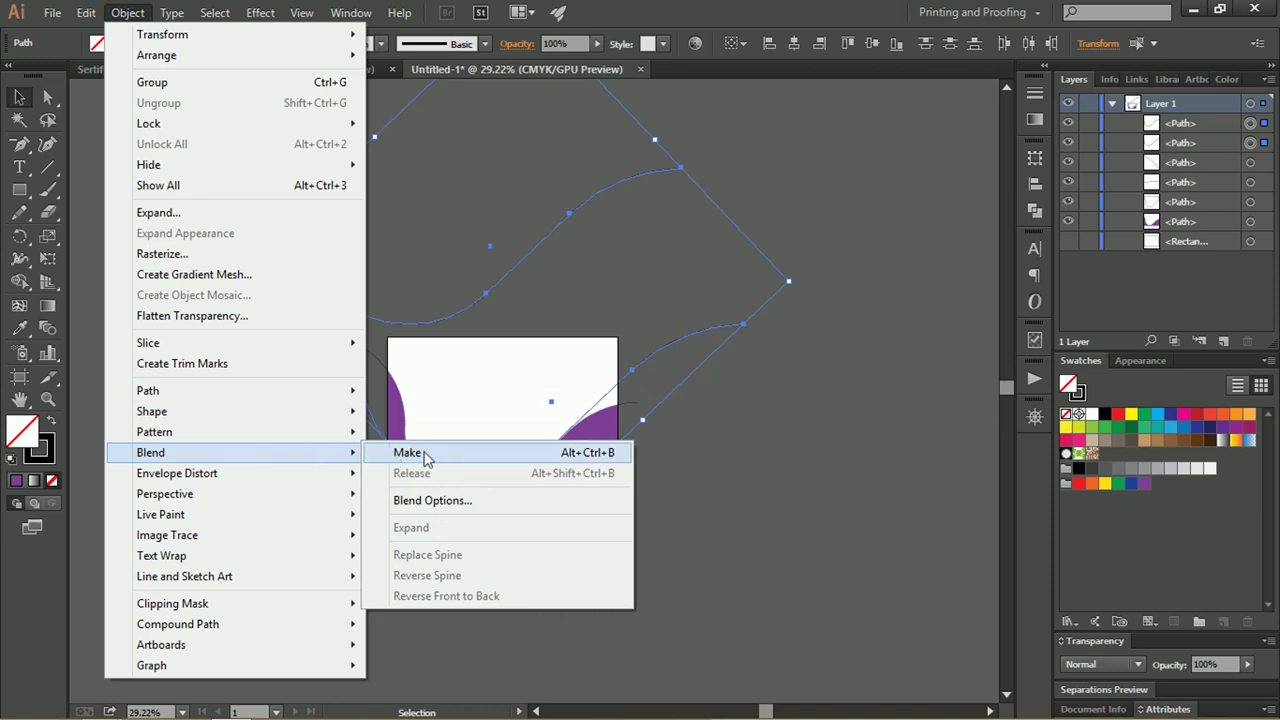
Blend the two waves and set Blend Options to Specified Steps 100 with preview.
left_click(407, 453)
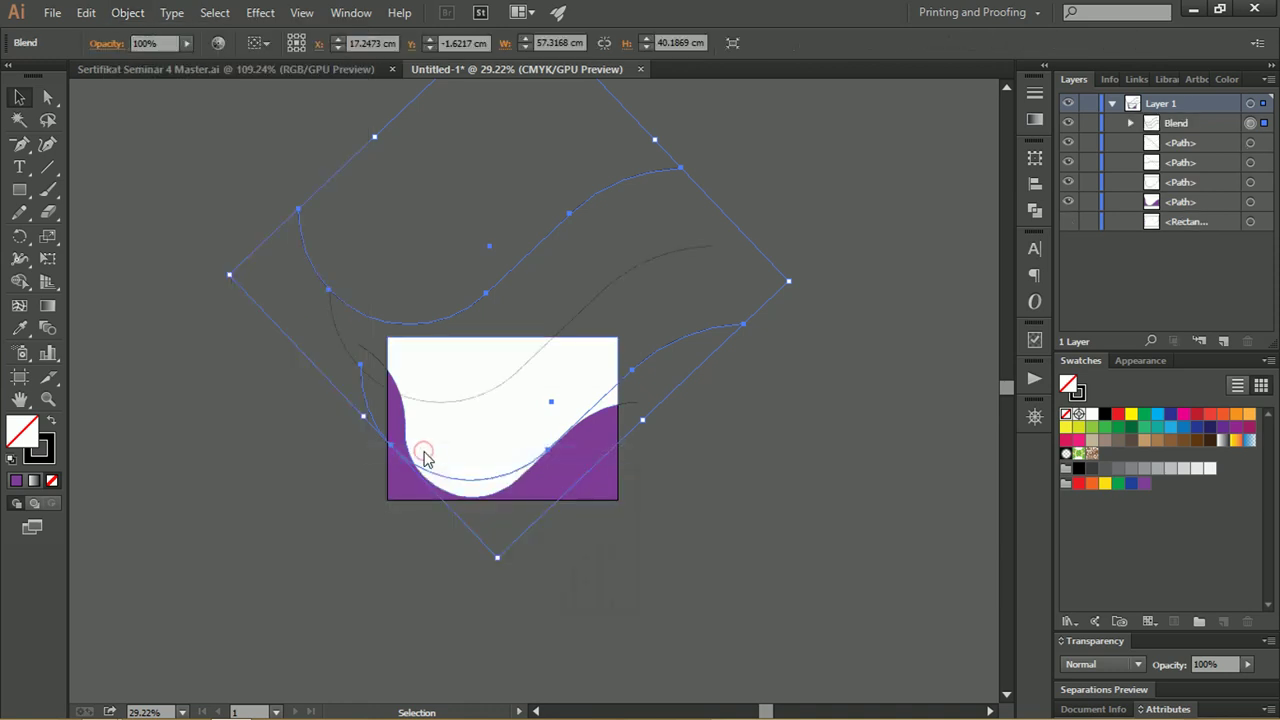
double_click(47, 331)
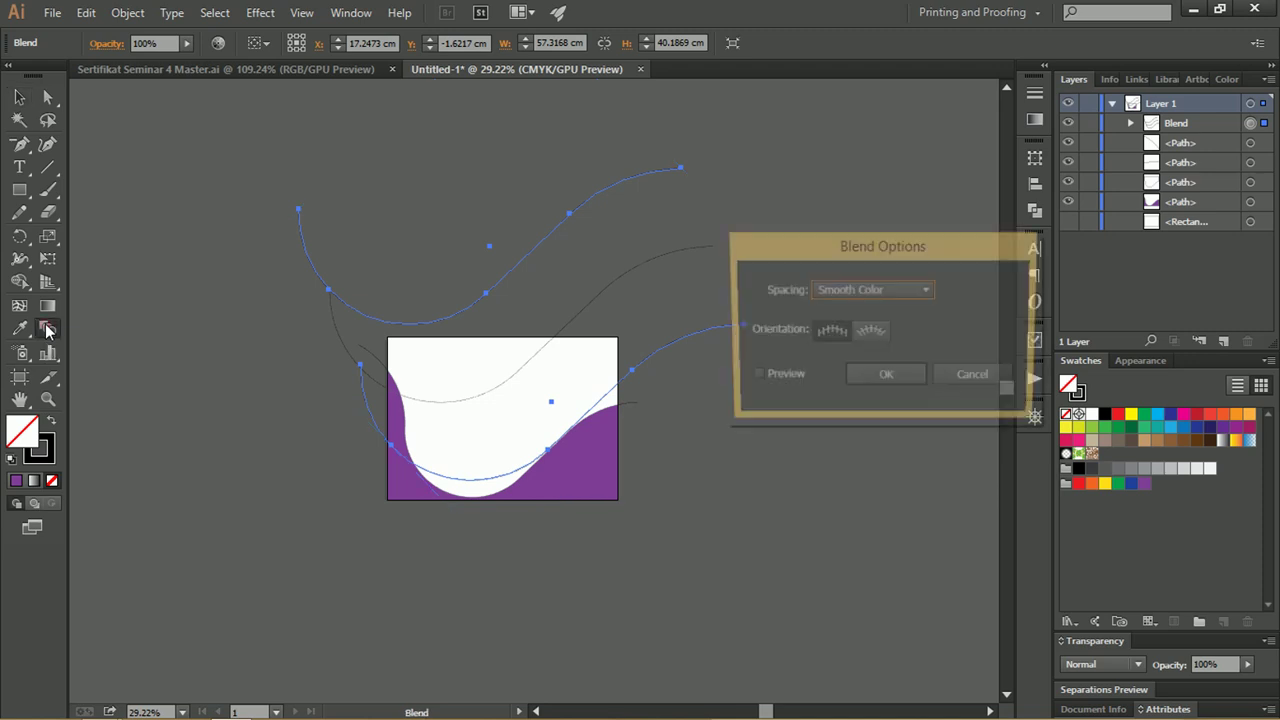
left_click(753, 377)
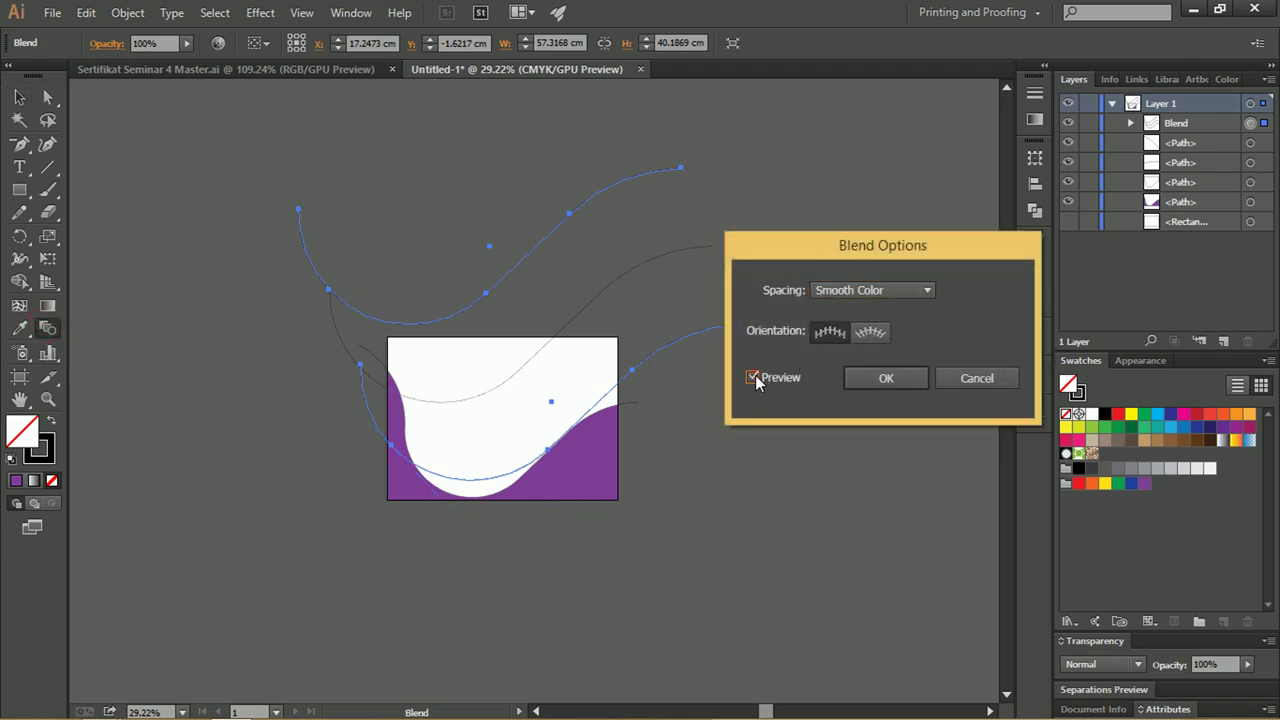
left_click(827, 290)
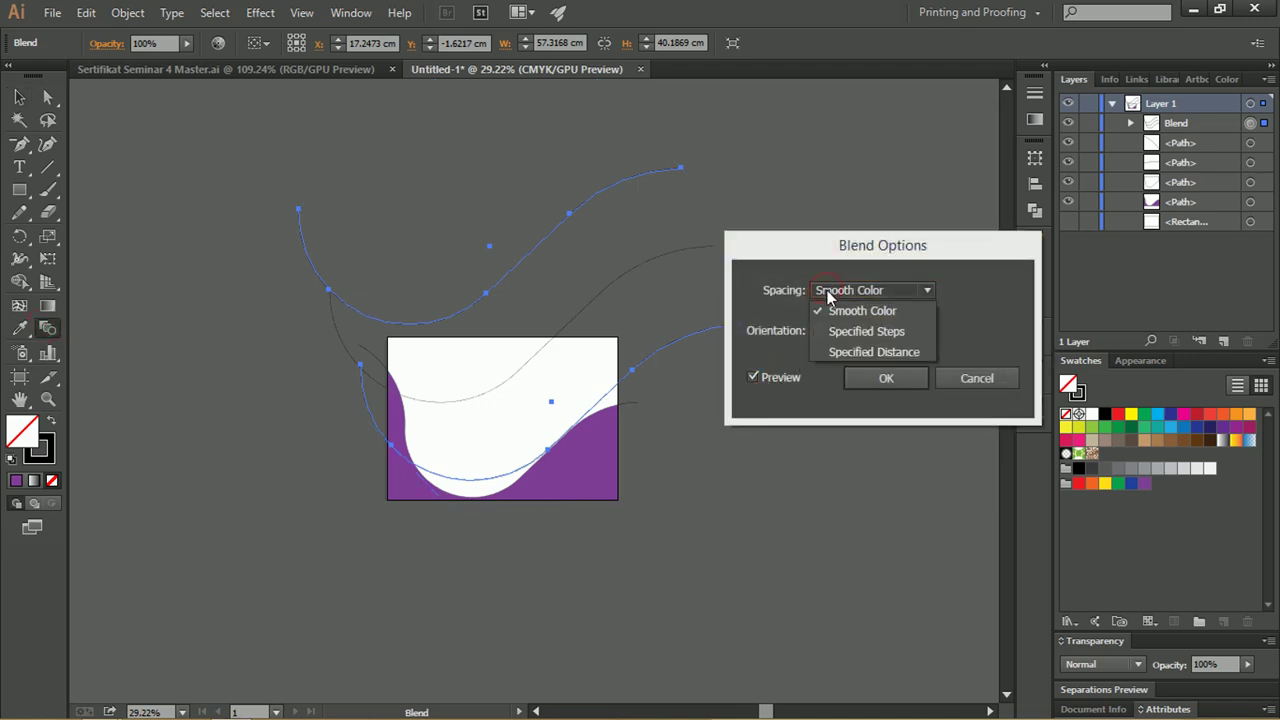
left_click(840, 331)
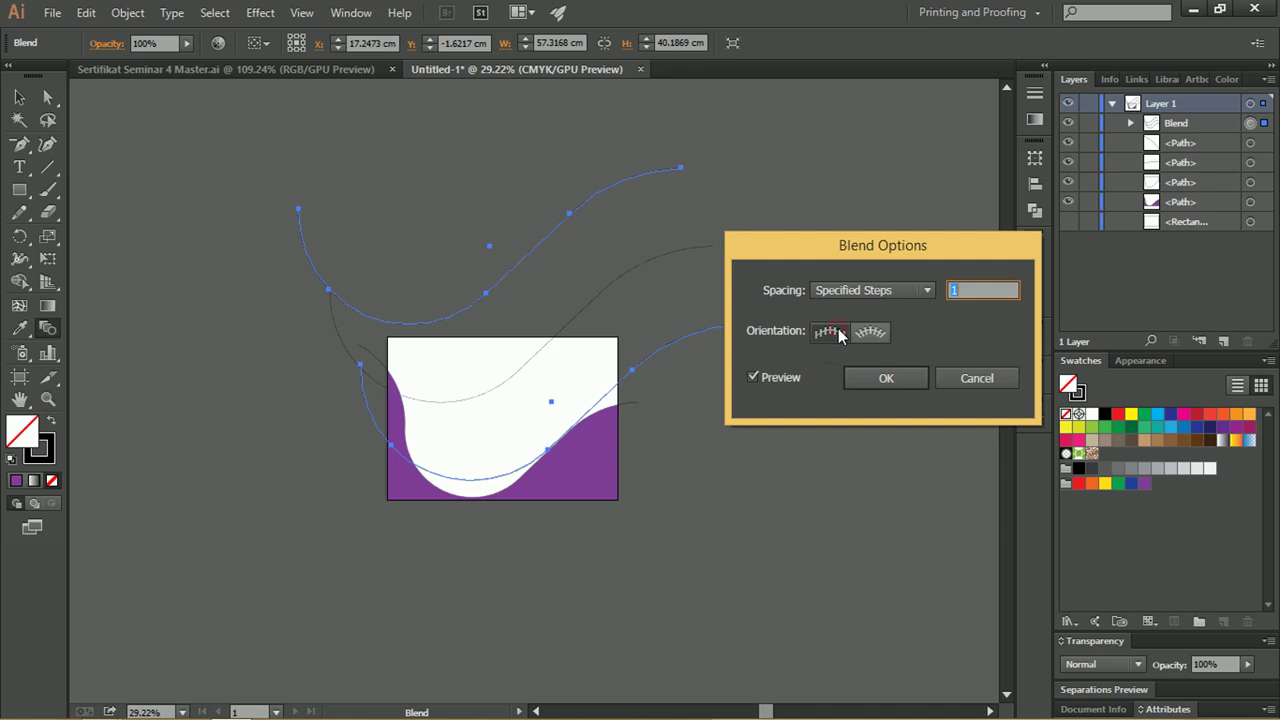
left_click(989, 292)
type("00")
left_click(753, 377)
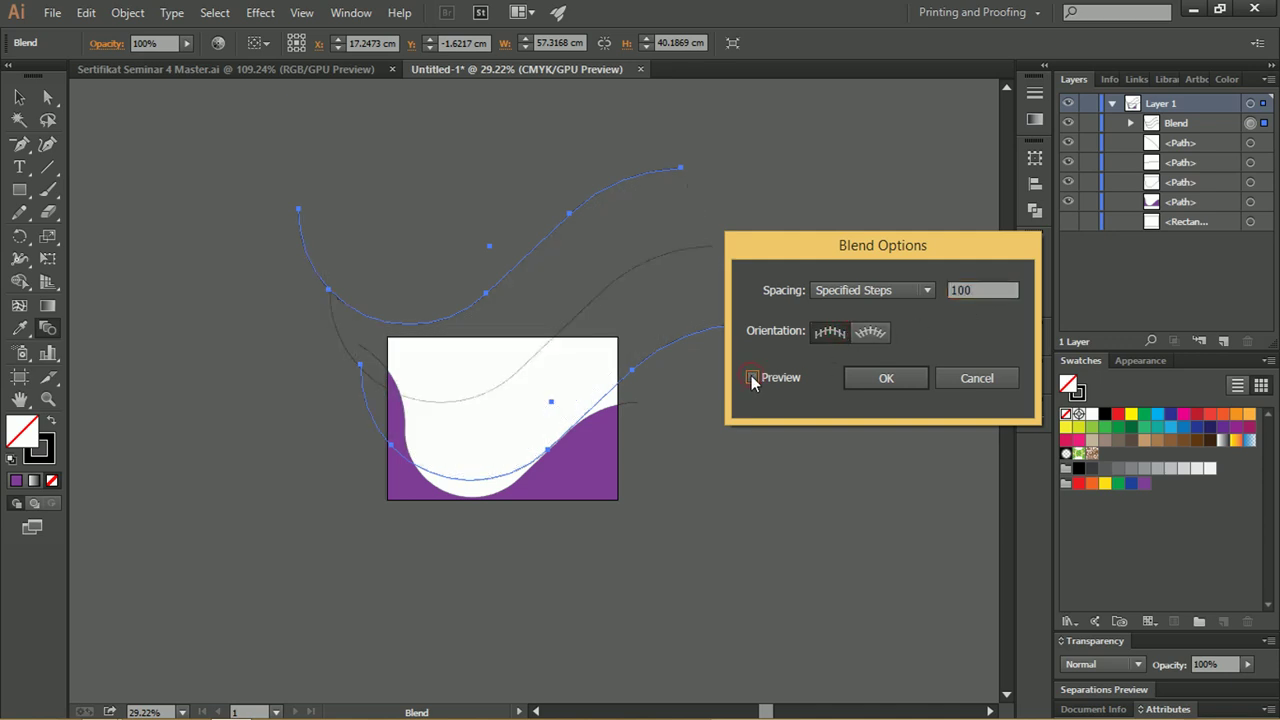
left_click(753, 377)
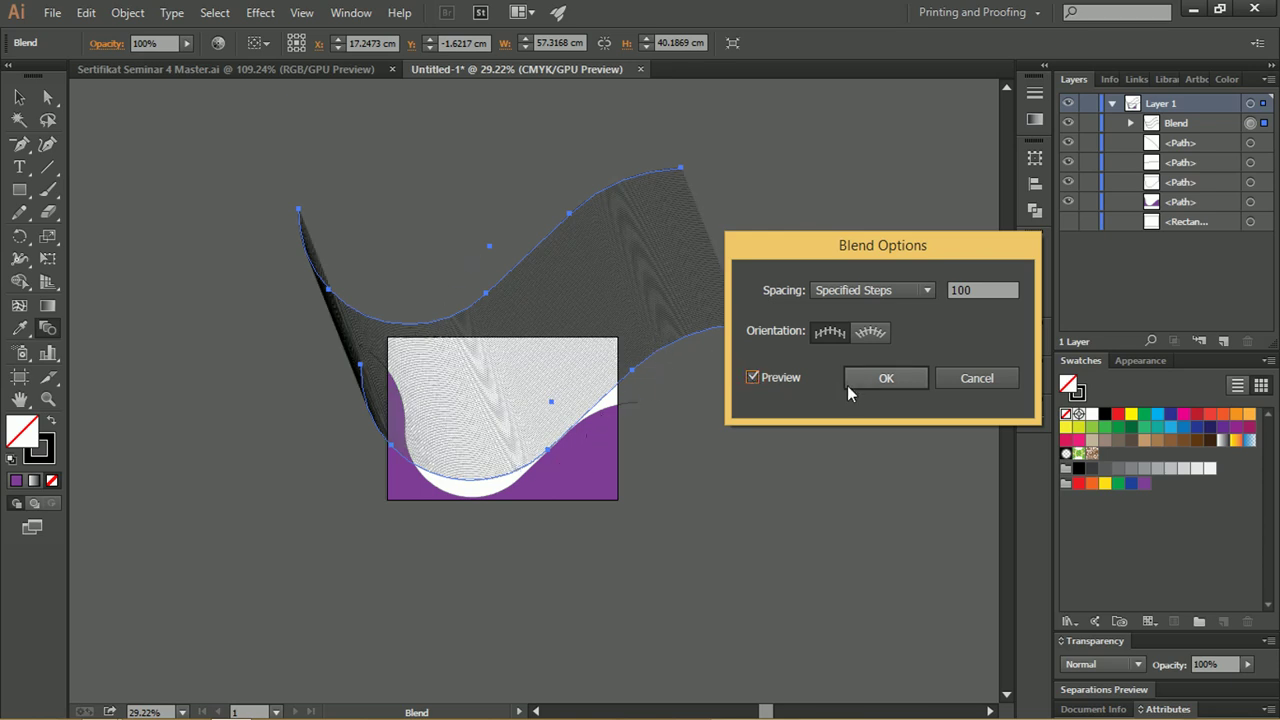
Try Specified Distance spacing, revert to Specified Steps, and confirm the blend options.
left_click(890, 290)
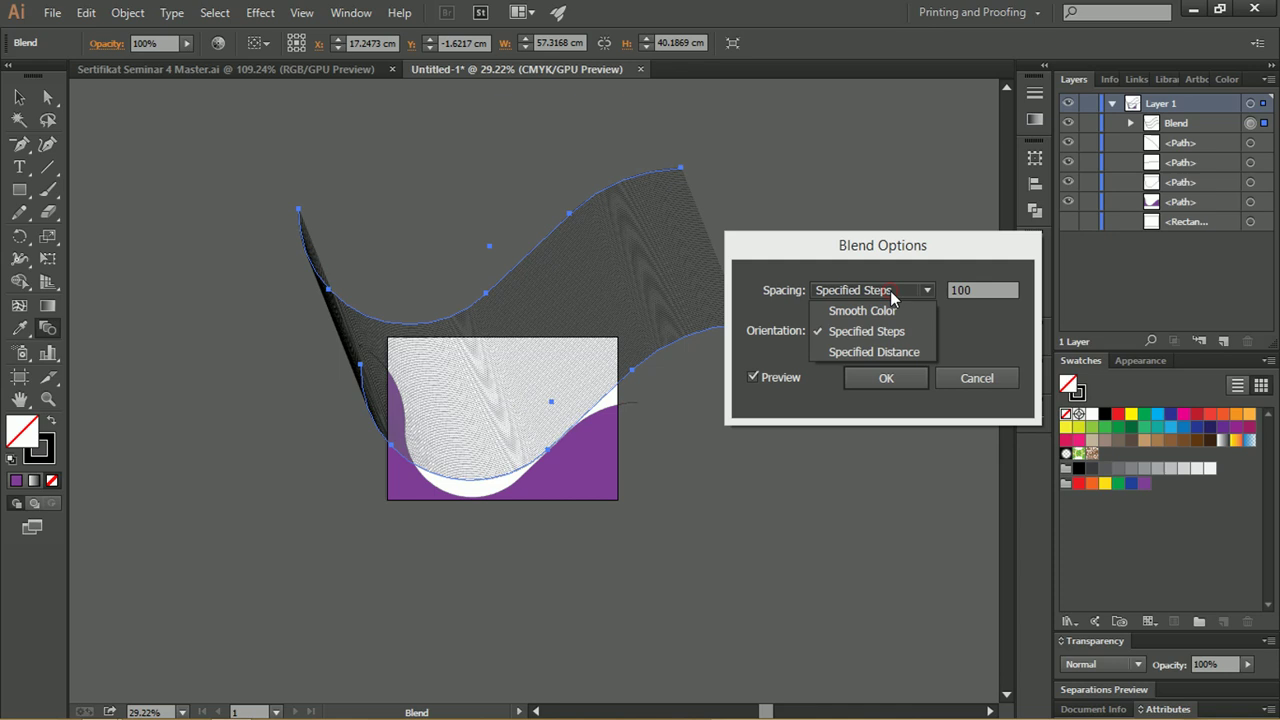
left_click(894, 351)
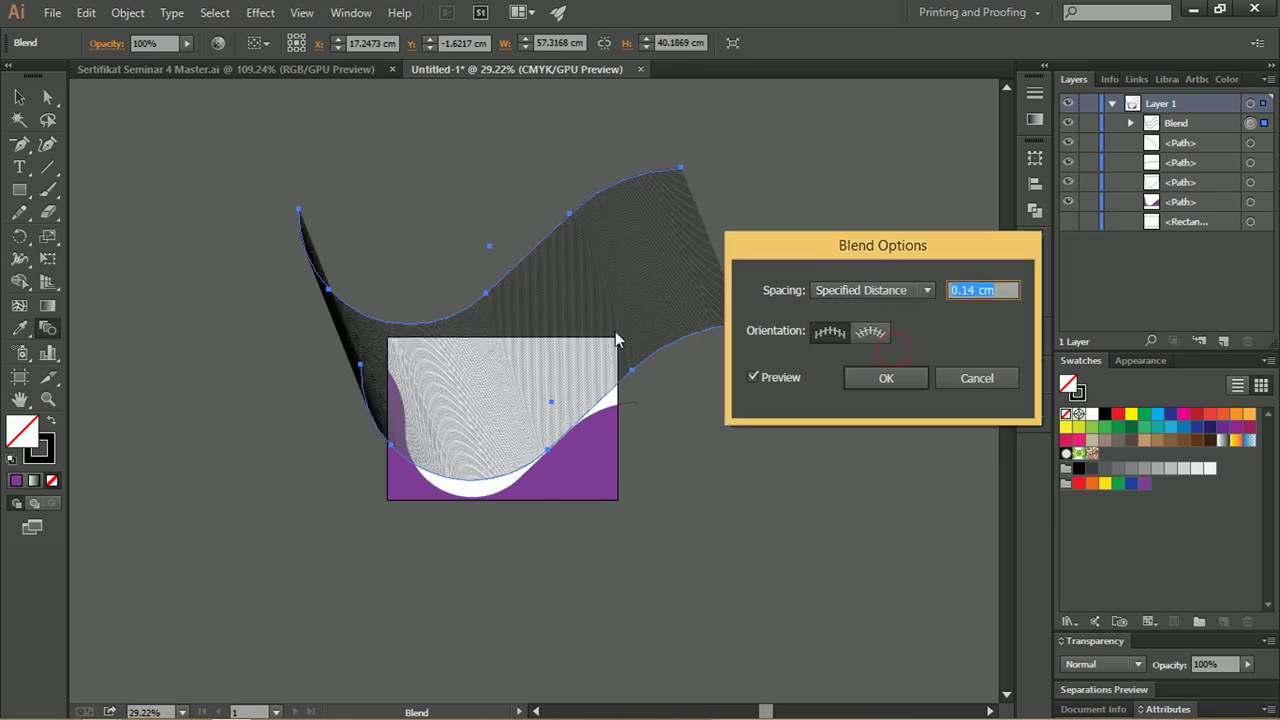
left_click(852, 292)
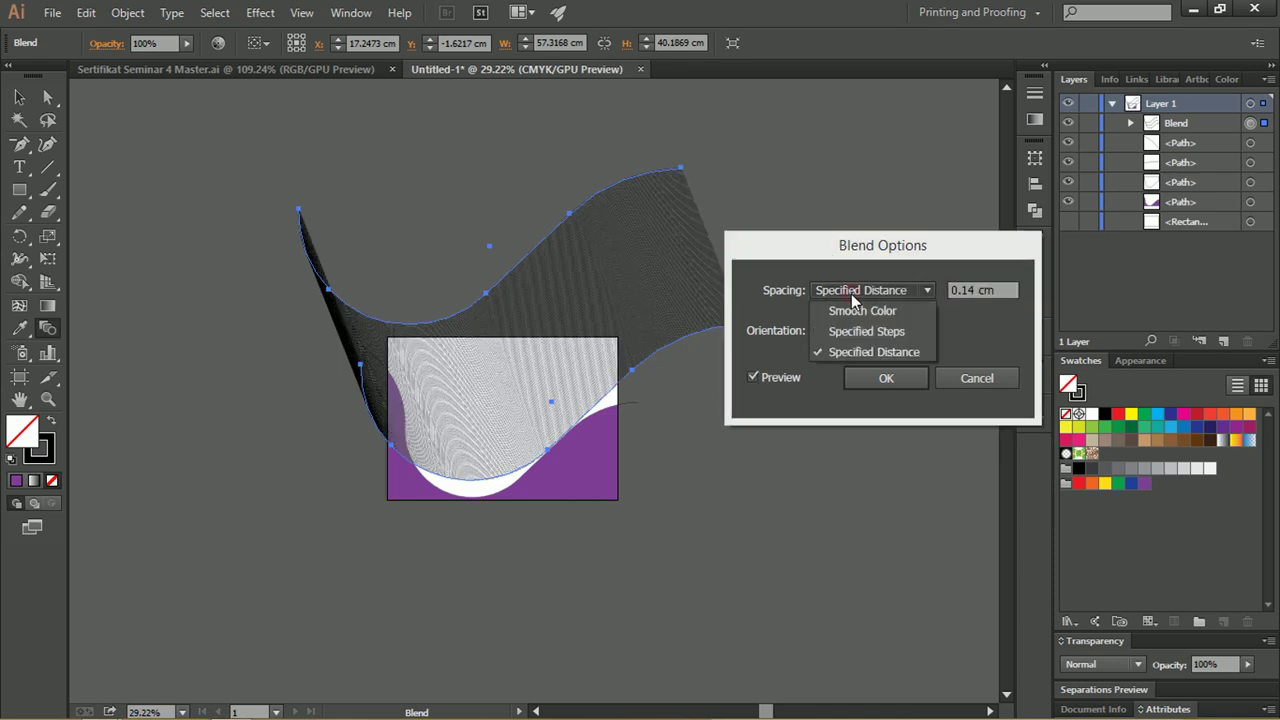
left_click(850, 331)
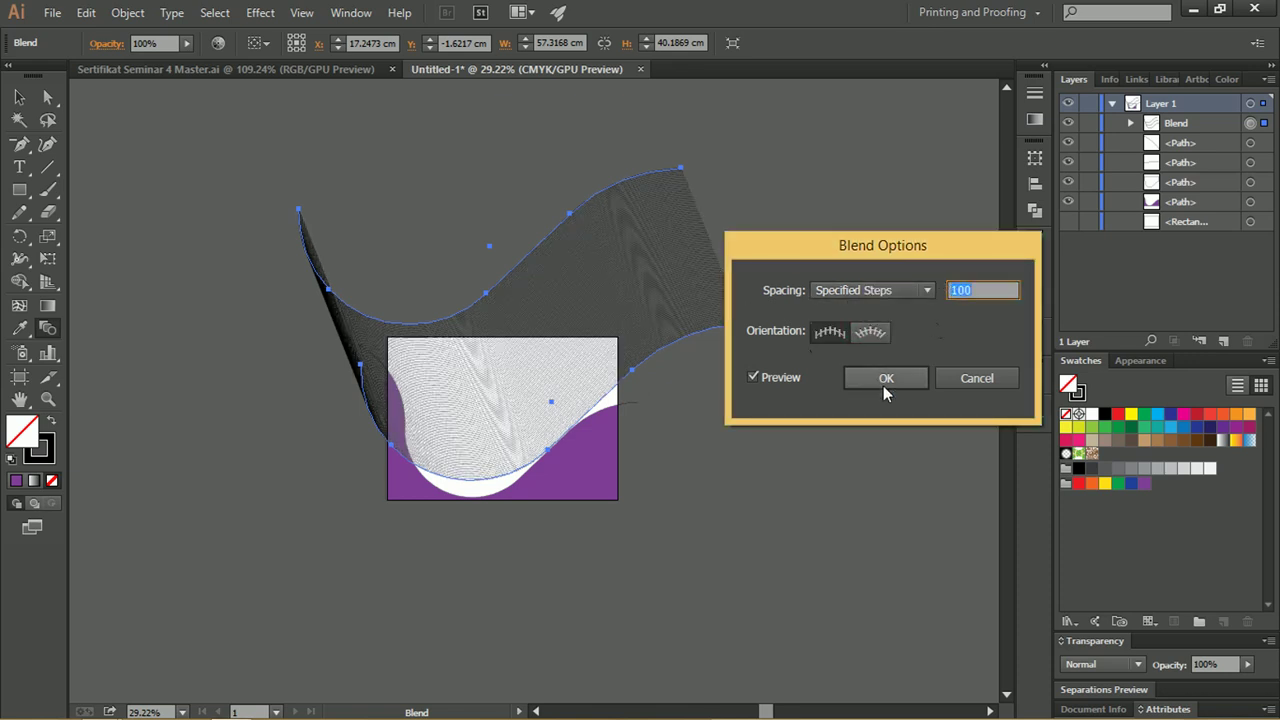
left_click_drag(883, 254, 784, 245)
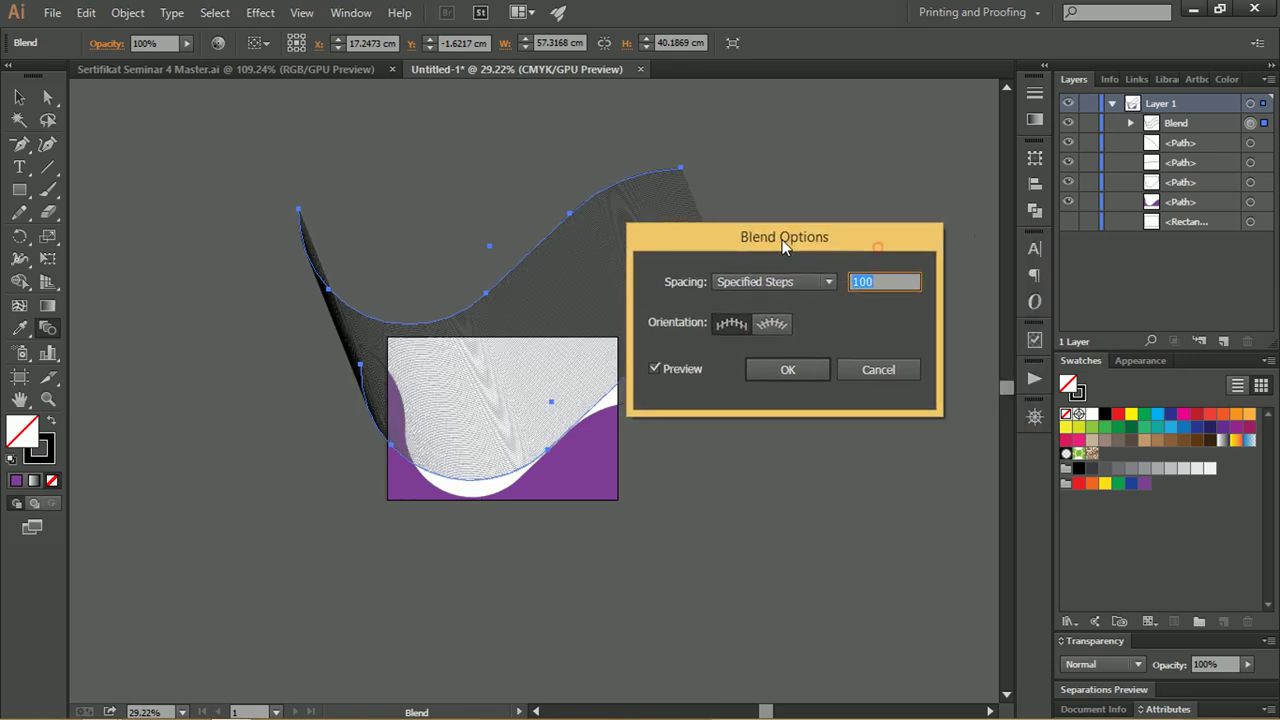
left_click(788, 370)
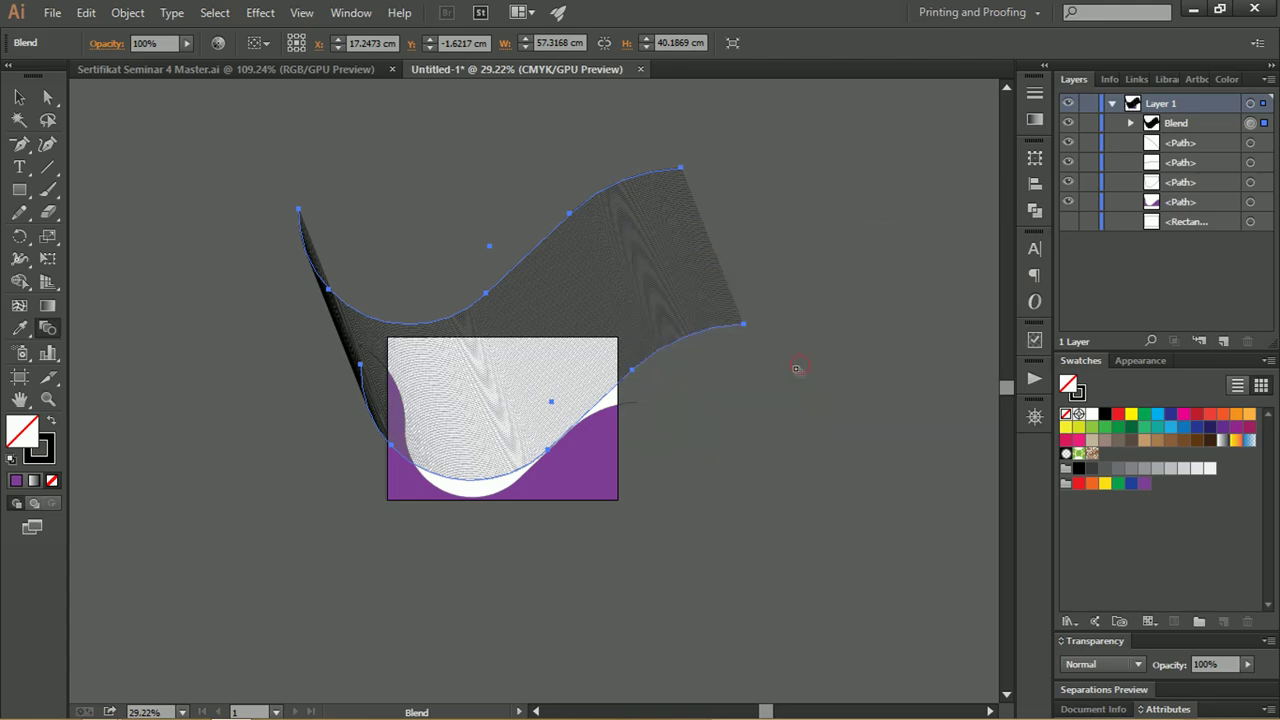
Zoom in to inspect the fine blend lines, then isolate the blend.
key("z")
mouse_move(425, 314)
left_mouse_down()
mouse_move(720, 409)
mouse_move(608, 211)
left_mouse_up()
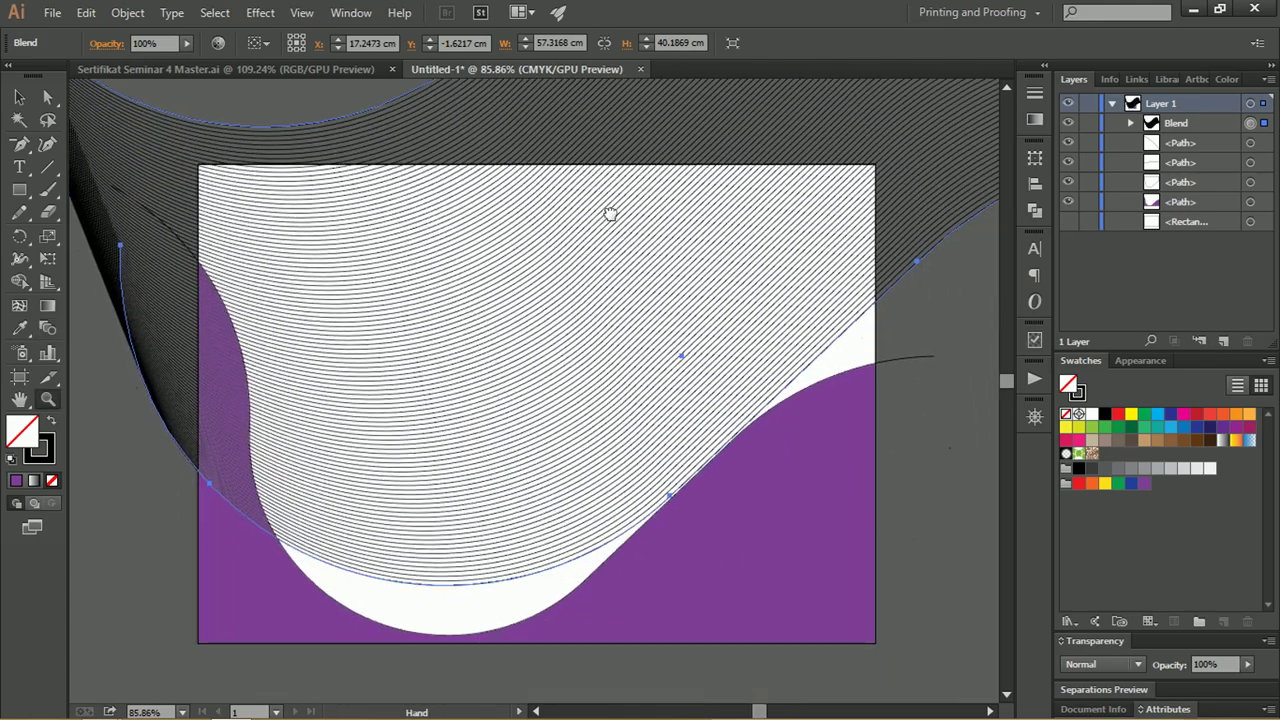
left_click_drag(730, 240, 650, 241)
left_click_drag(635, 235, 611, 229)
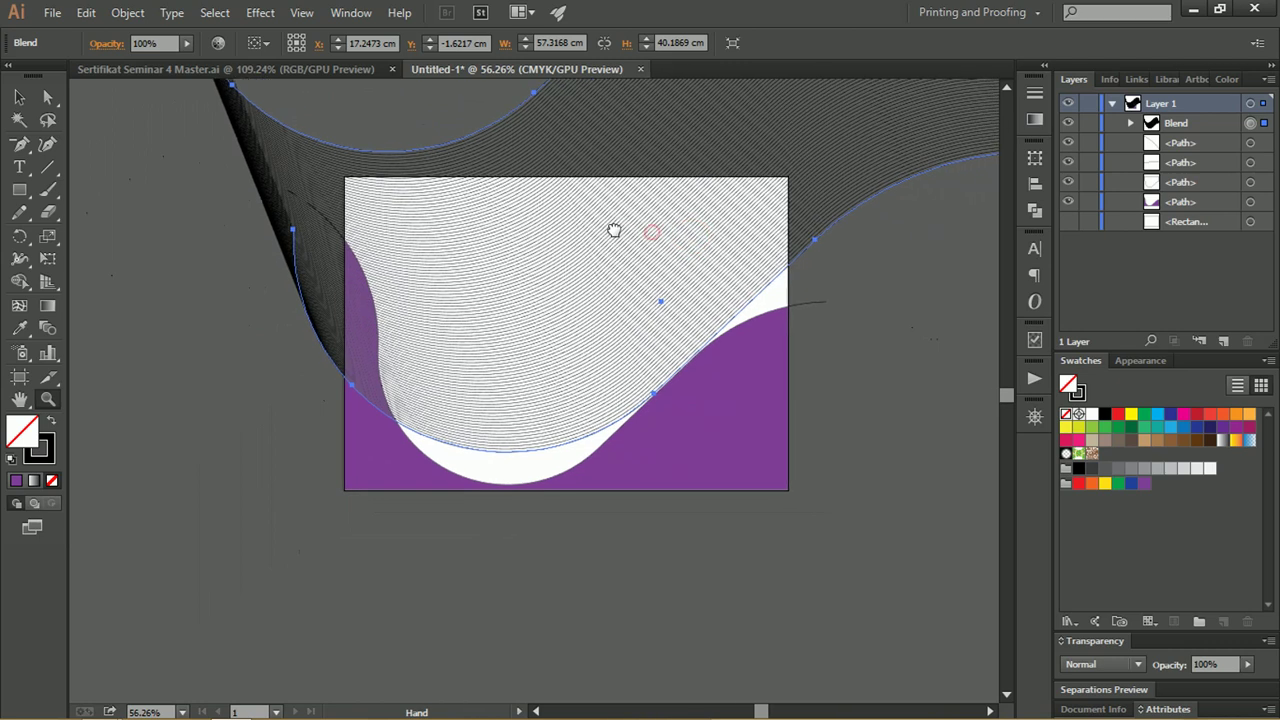
scroll(608, 250, "down", 2)
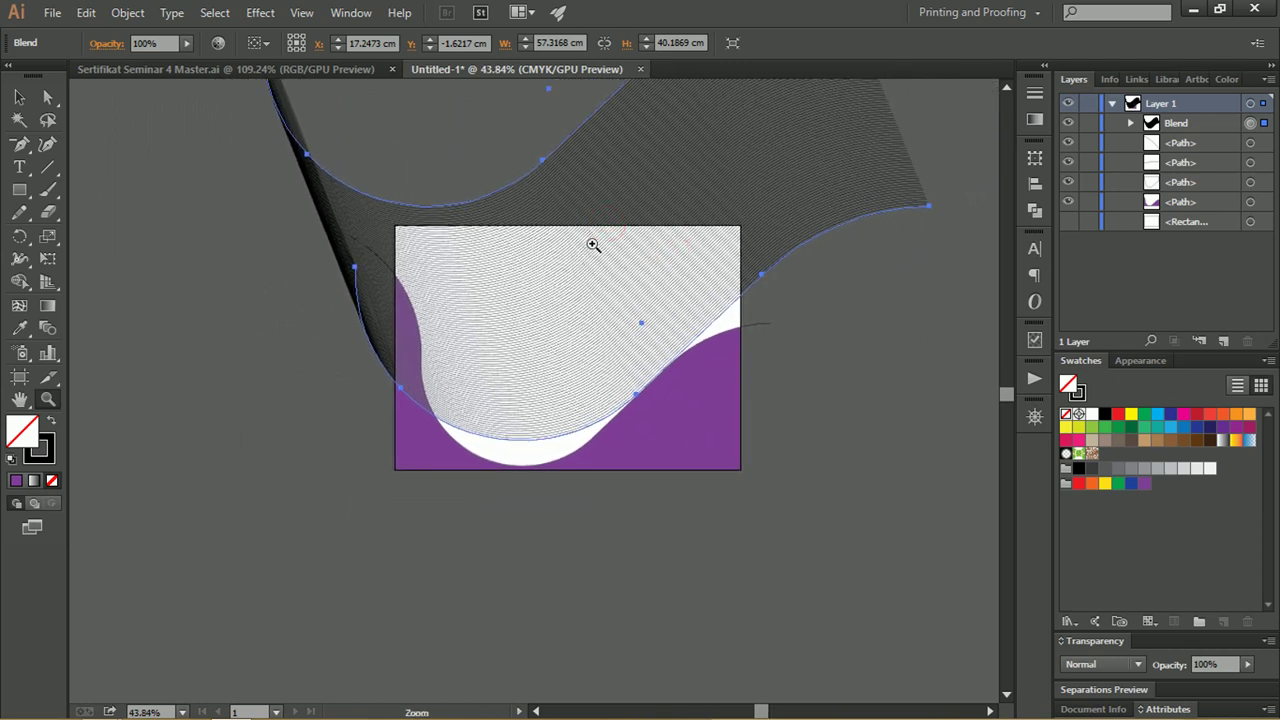
key("v")
double_click(602, 192)
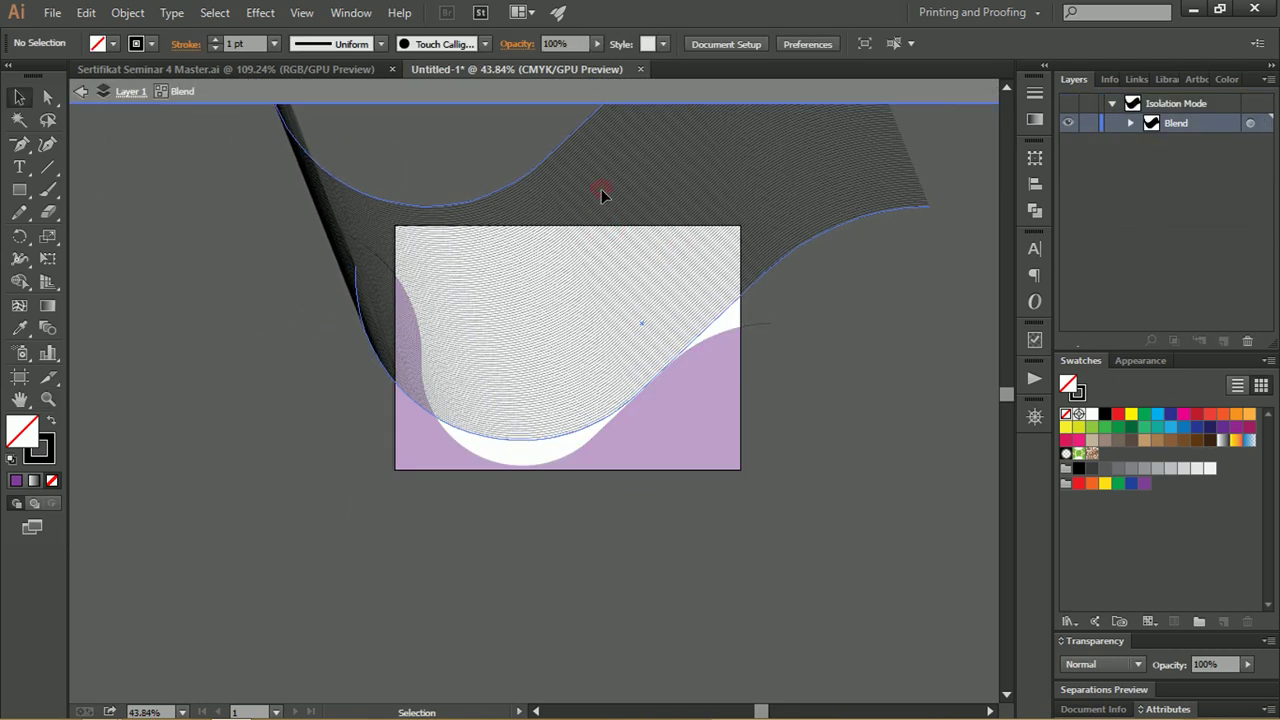
Move the blend's spine path down-left and reshape its right end.
left_click(720, 318)
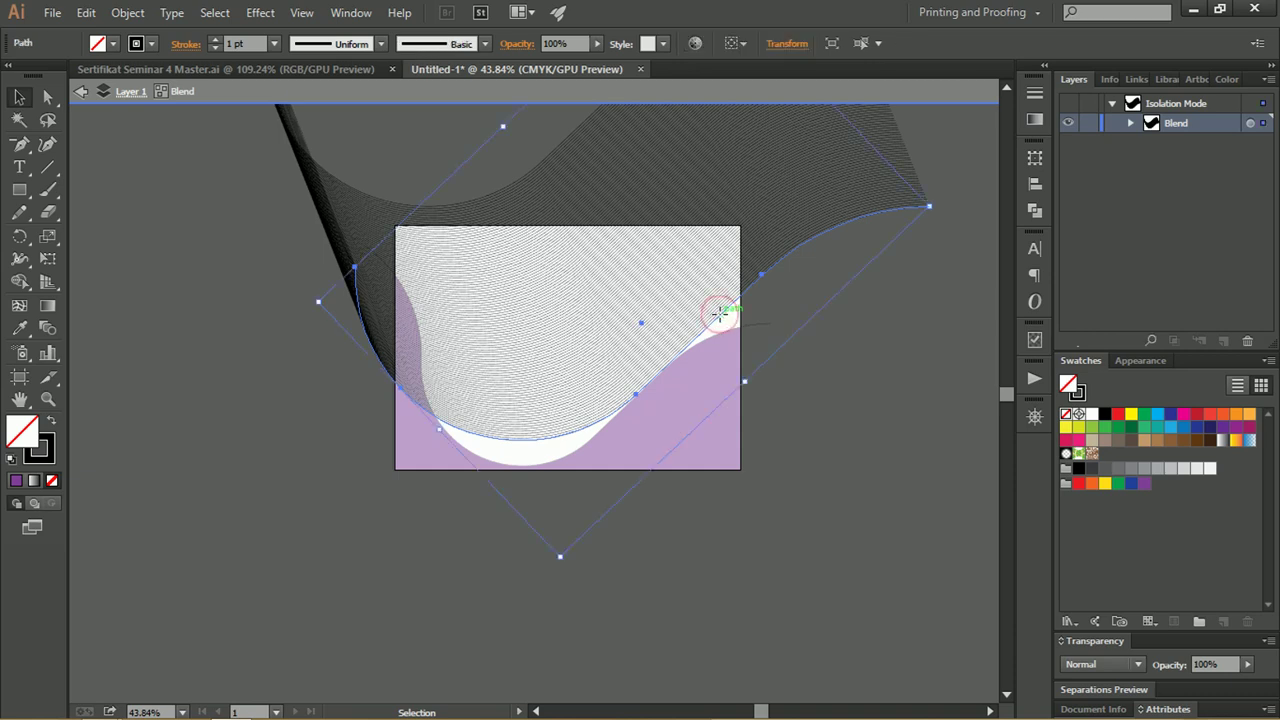
left_click_drag(720, 313, 709, 346)
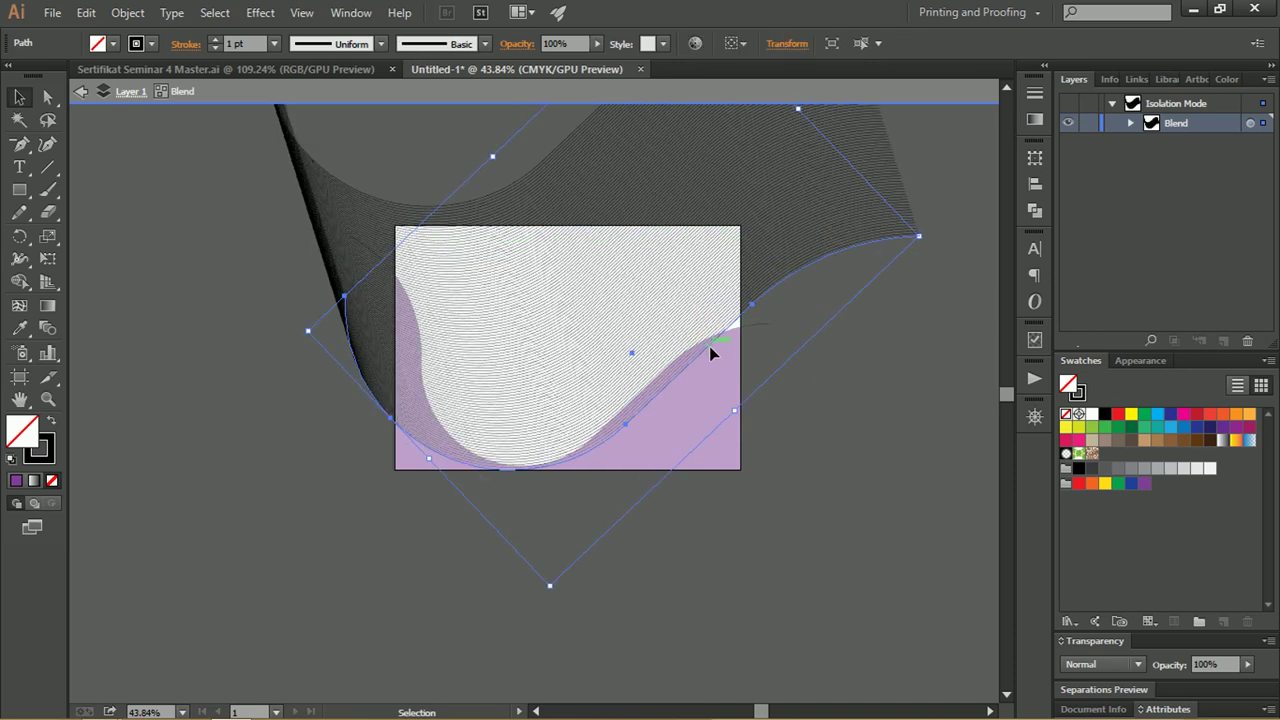
left_click_drag(769, 281, 754, 305)
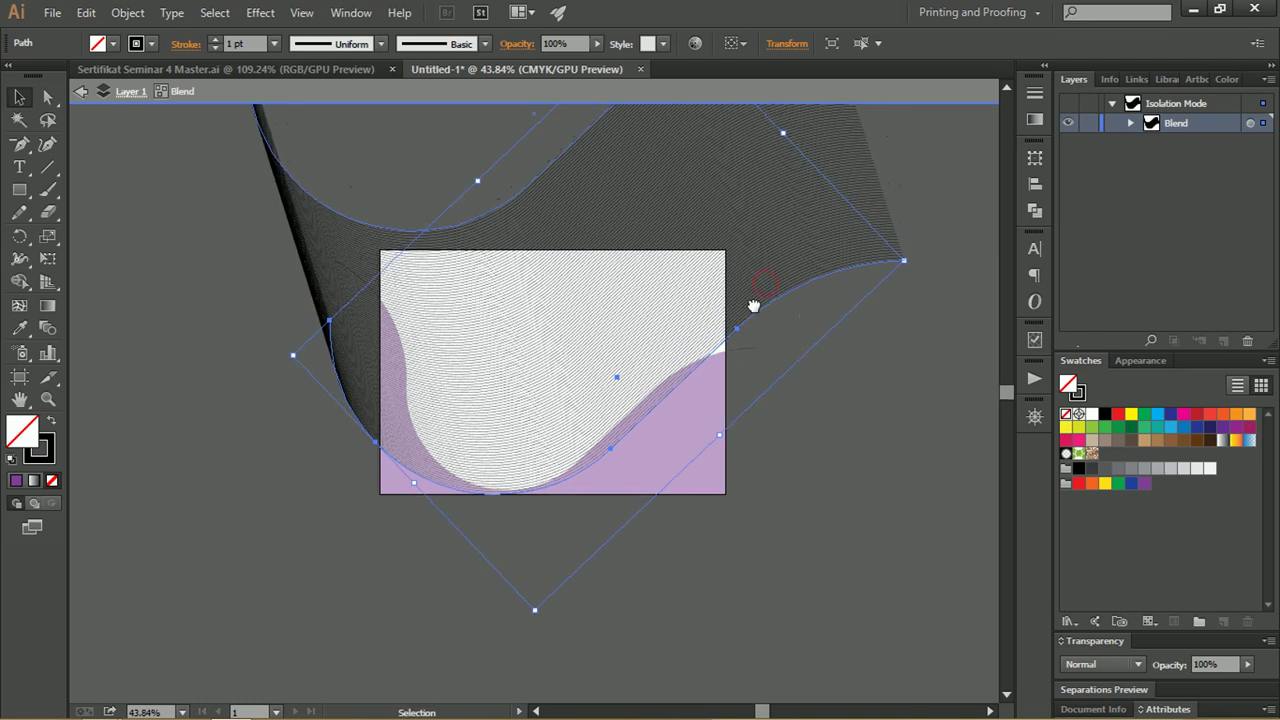
key("a")
left_click(737, 329)
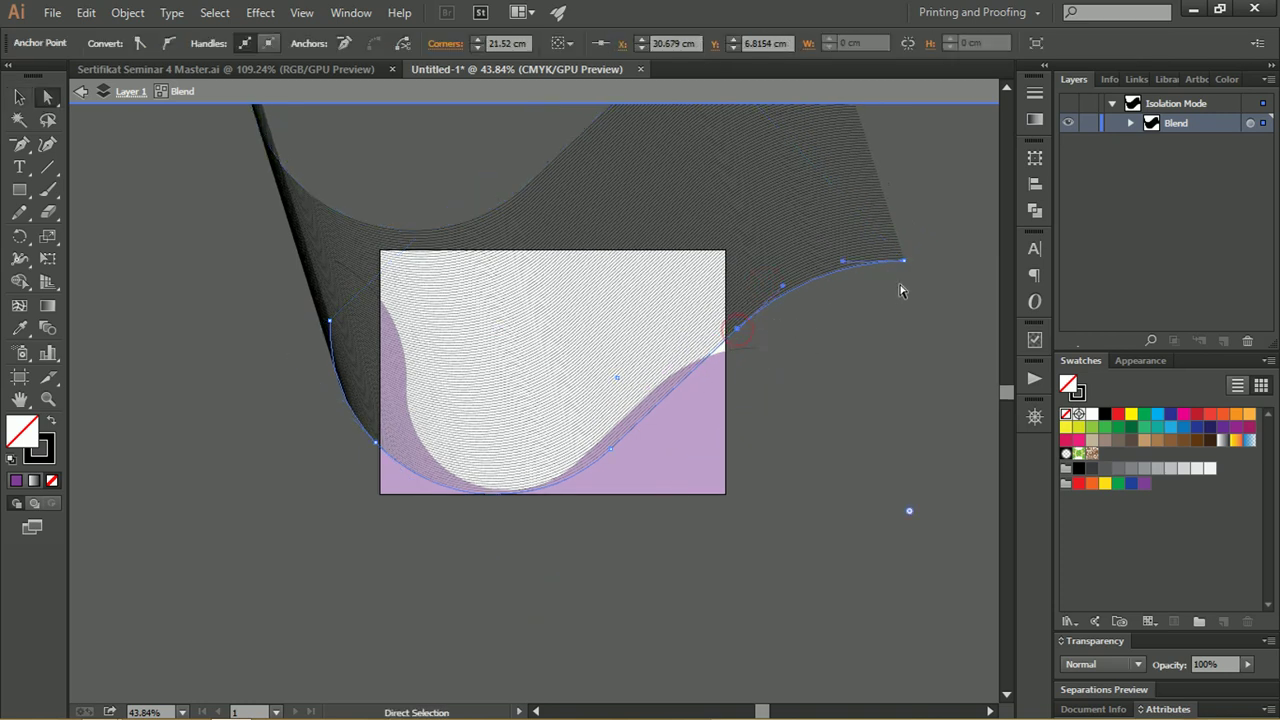
left_click_drag(903, 261, 933, 355)
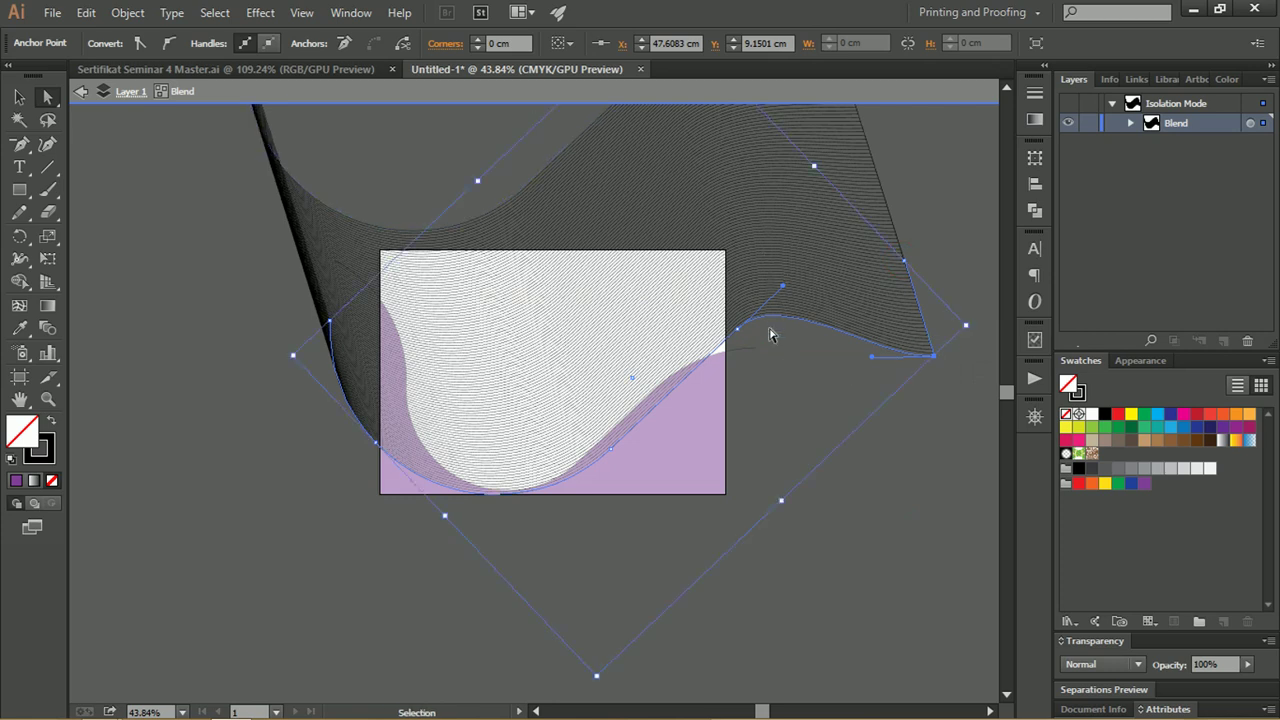
key("ctrl+z")
left_click_drag(783, 286, 735, 300)
Enlarge the blend to about 58.8 × 44.5 cm, nudge it left, and exit isolation.
key("v")
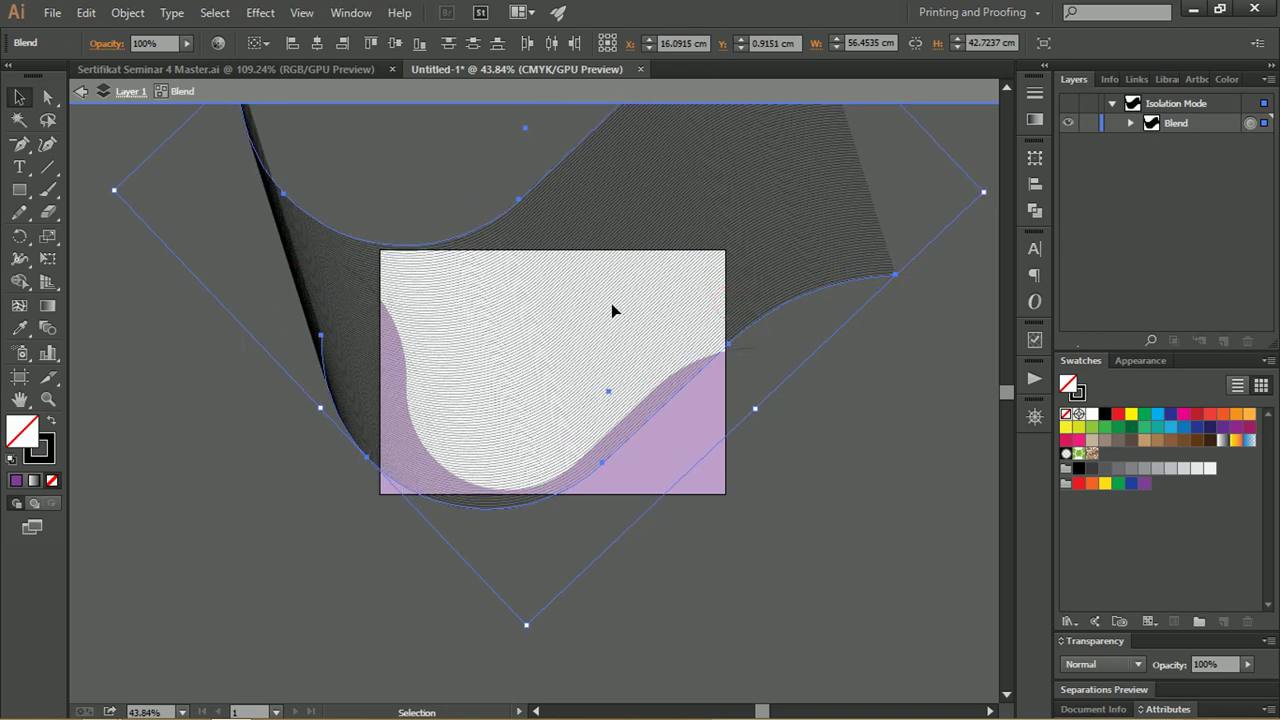
key("alt")
scroll(786, 277, "down", 1)
scroll(743, 263, "down", 1)
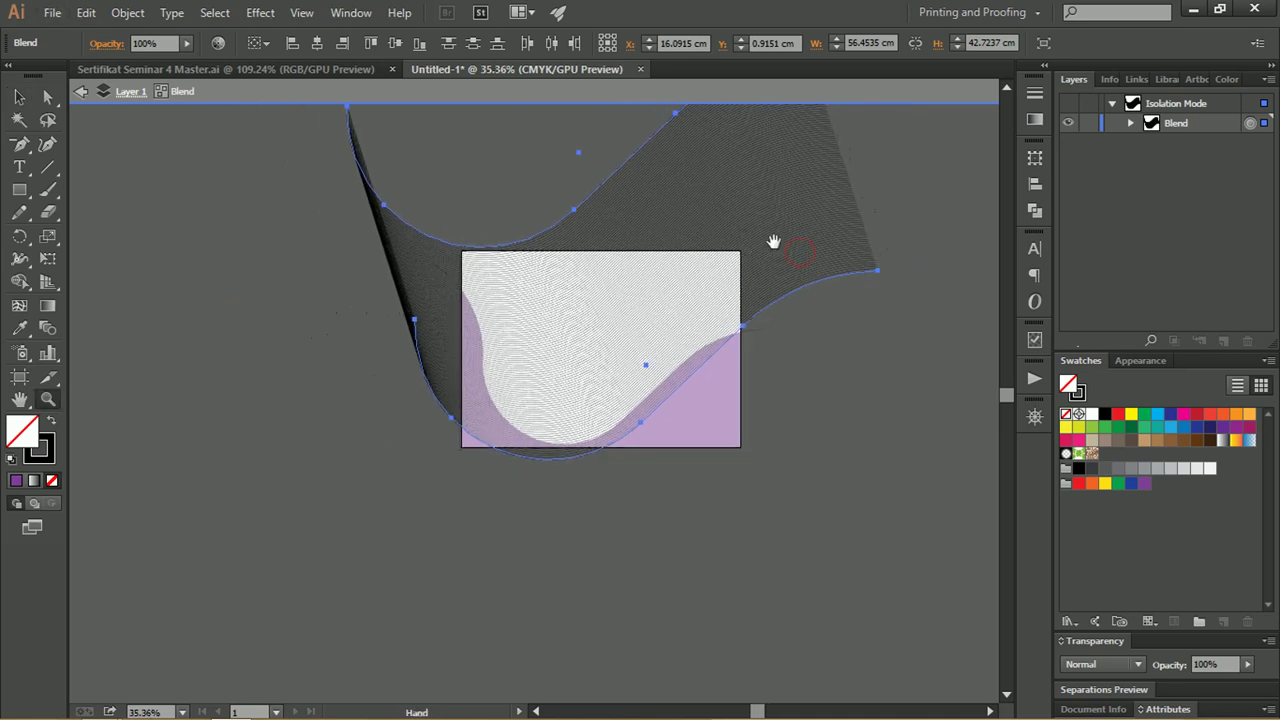
scroll(771, 243, "down", 1)
key("v")
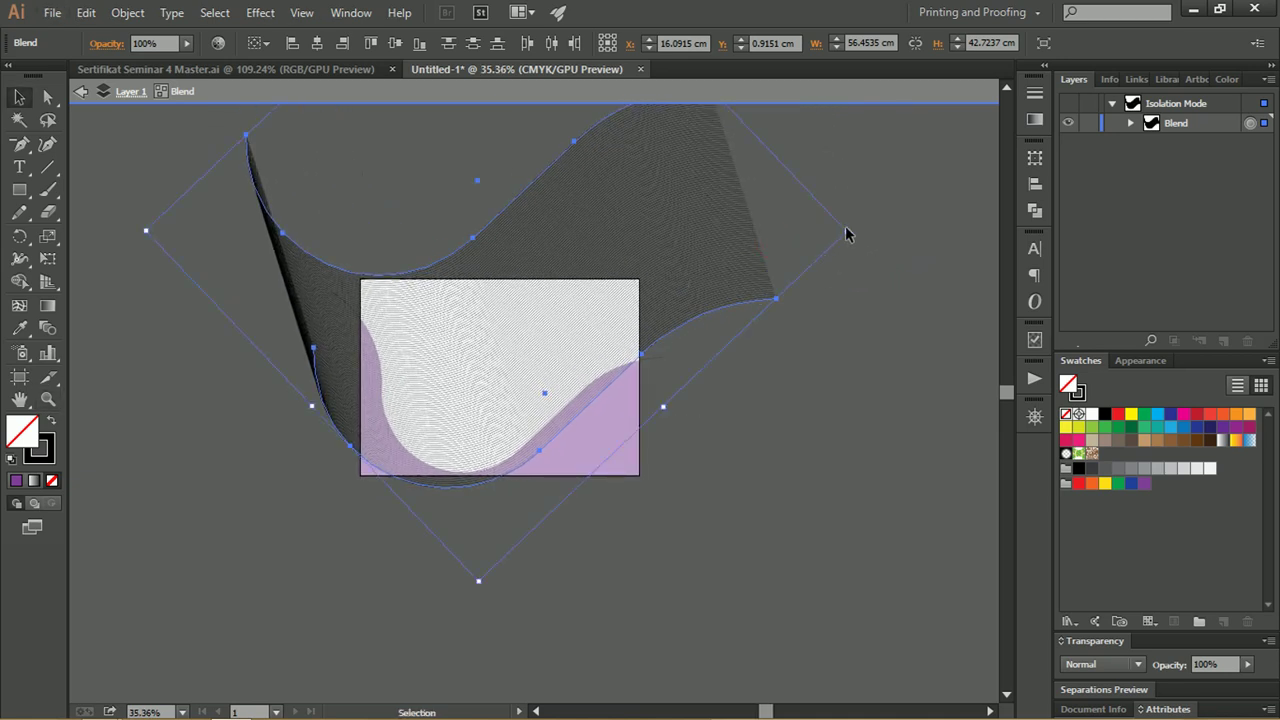
left_click_drag(847, 232, 876, 231)
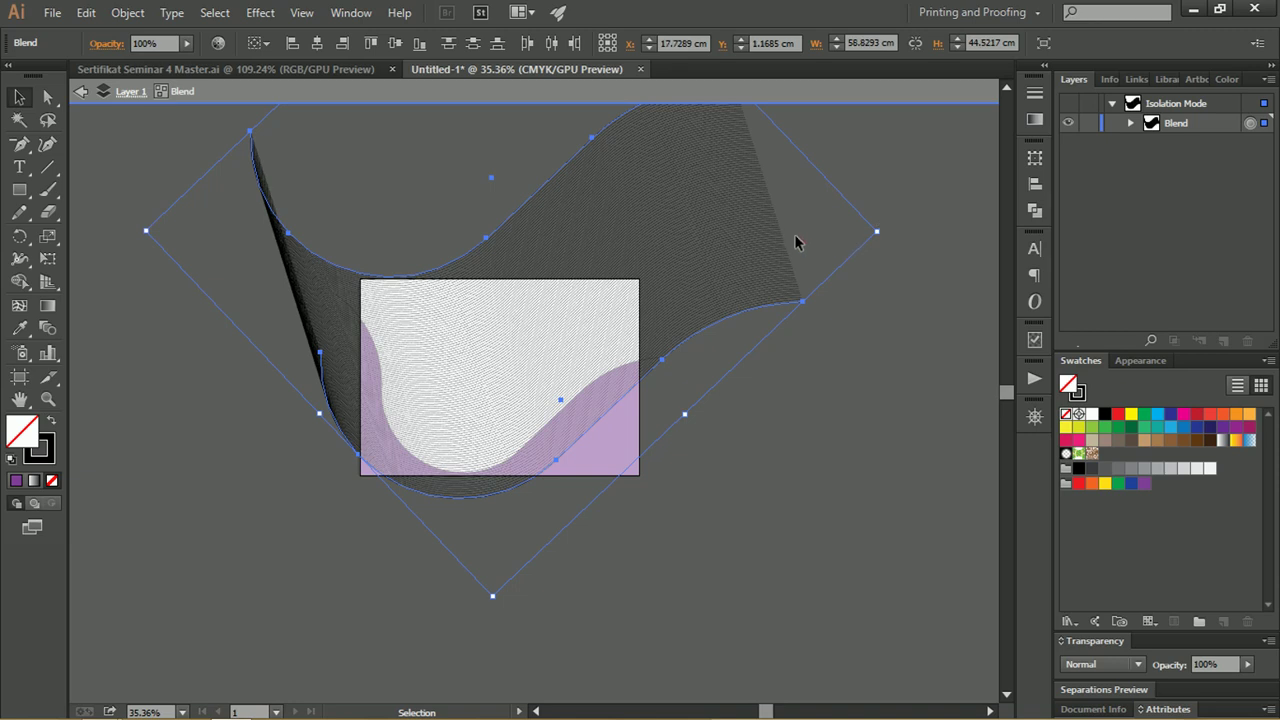
left_click_drag(738, 231, 727, 228)
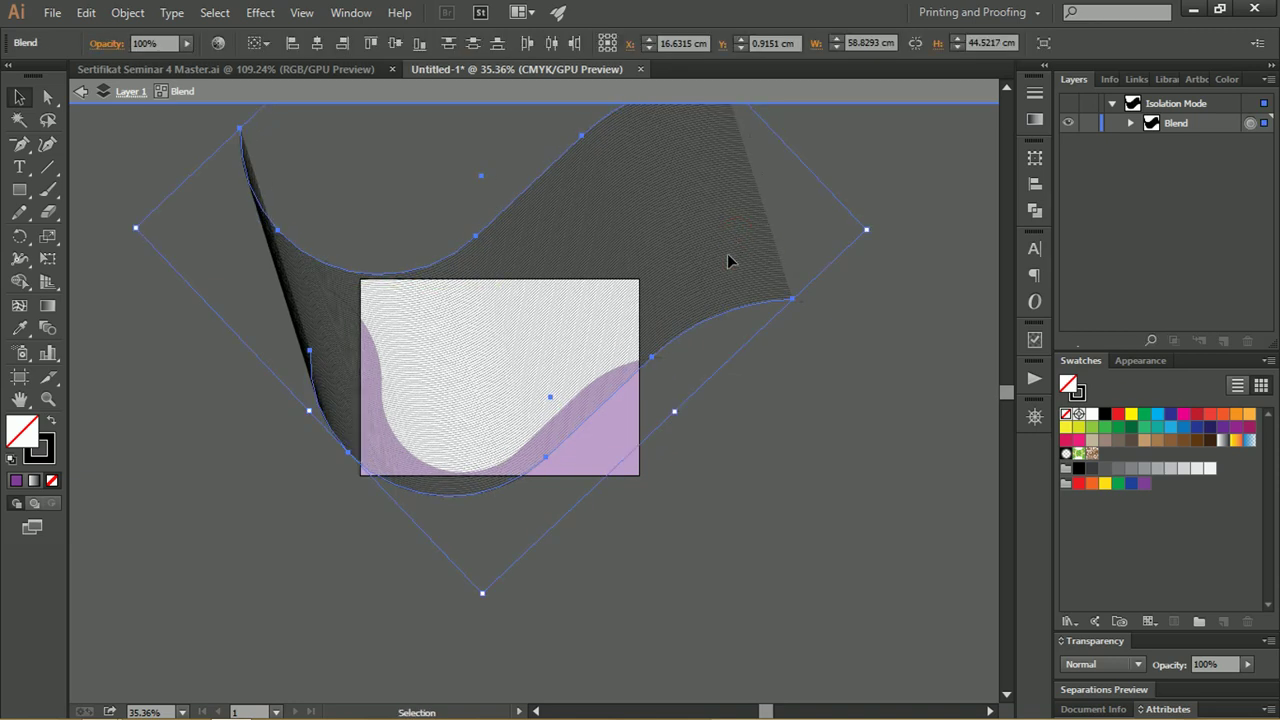
double_click(800, 380)
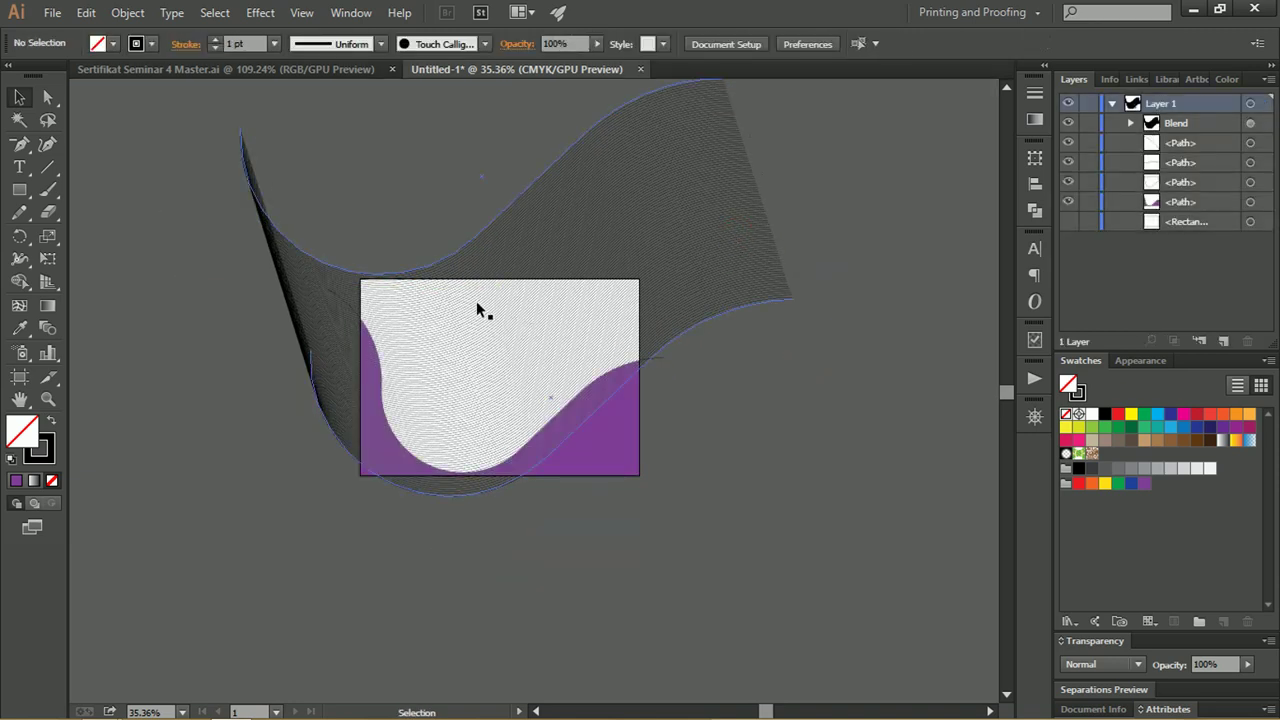
Rotate the line blend slightly clockwise and nudge it right and down.
key("z")
mouse_move(414, 279)
left_mouse_down()
mouse_move(575, 328)
mouse_move(520, 313)
left_mouse_up()
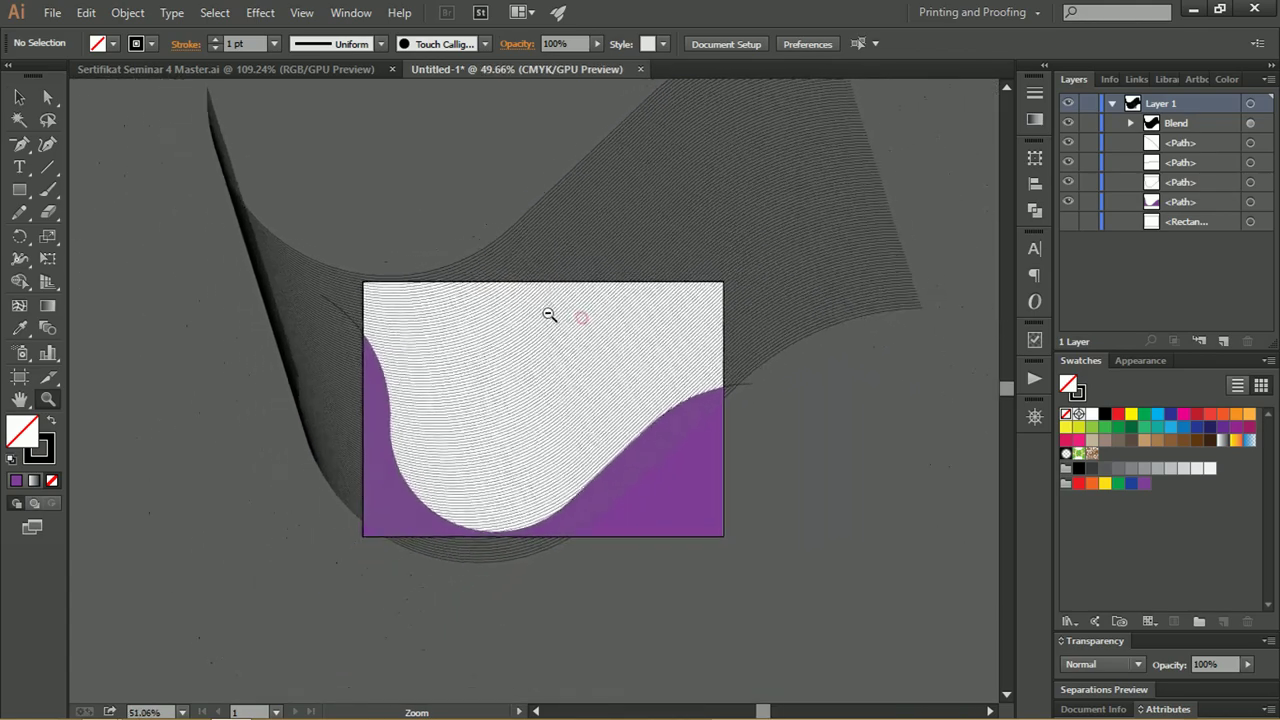
key("v")
left_click(766, 286)
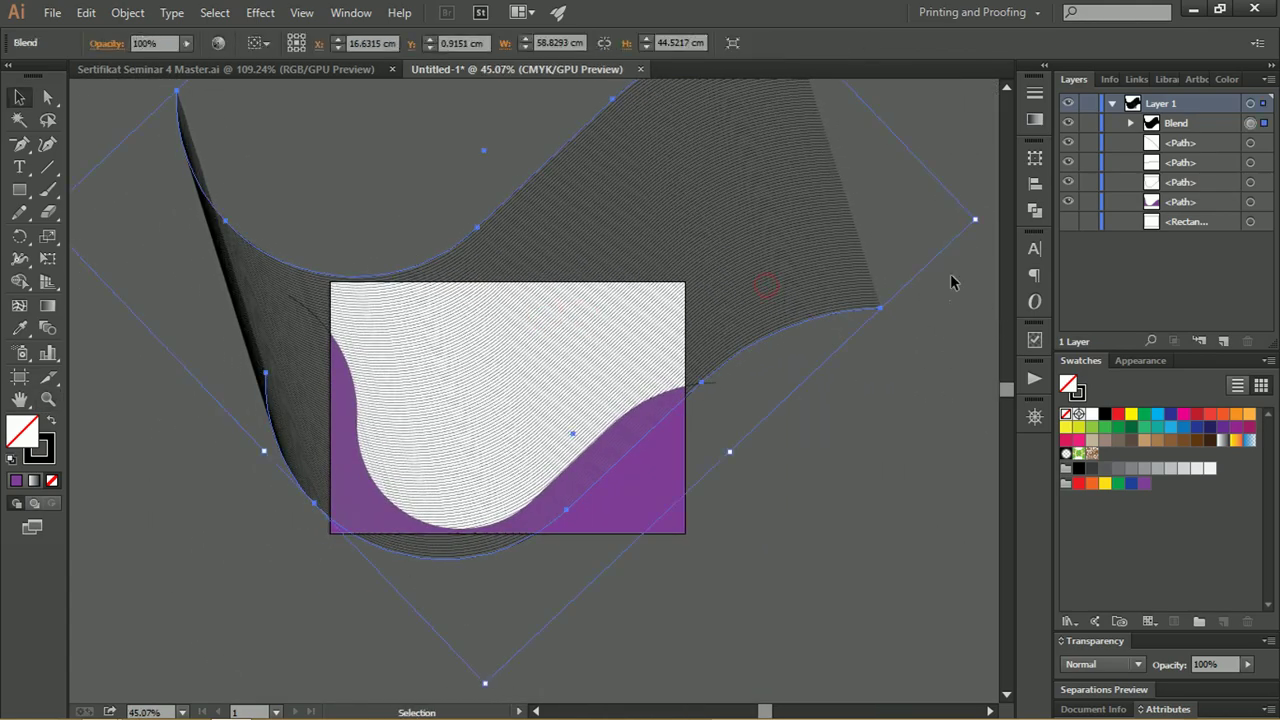
left_click_drag(985, 220, 956, 289)
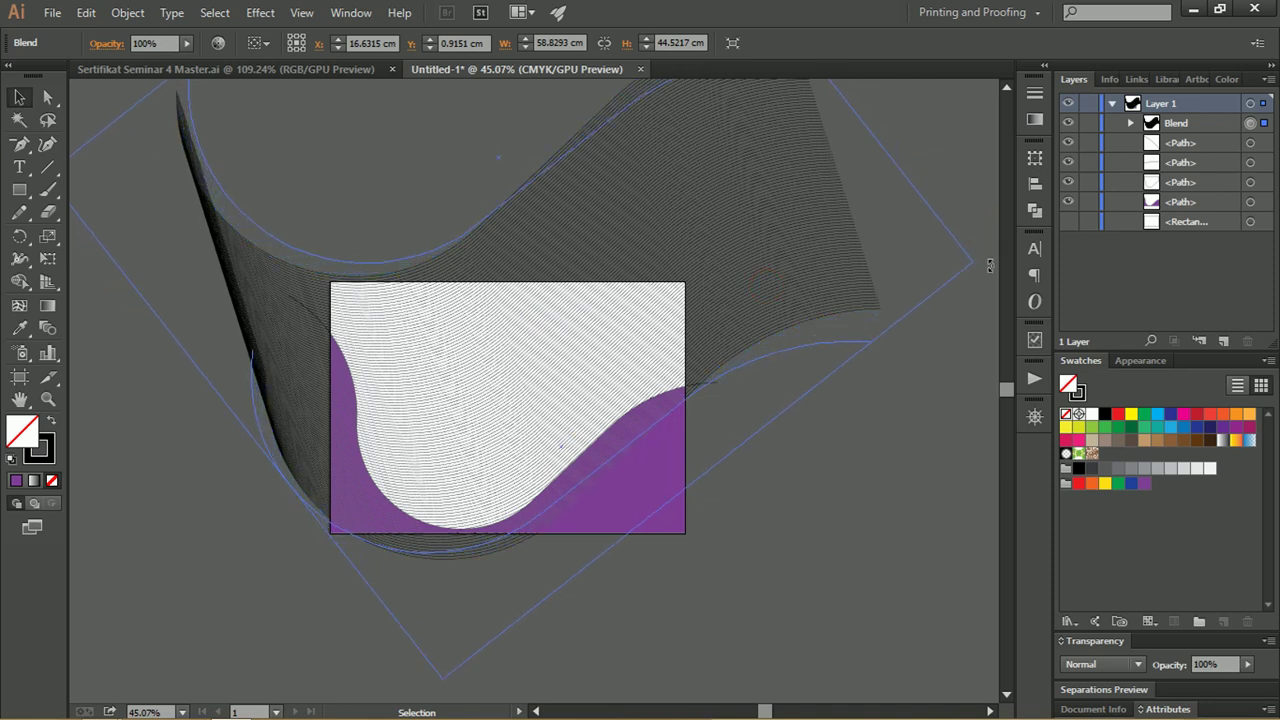
left_click_drag(796, 318, 801, 322)
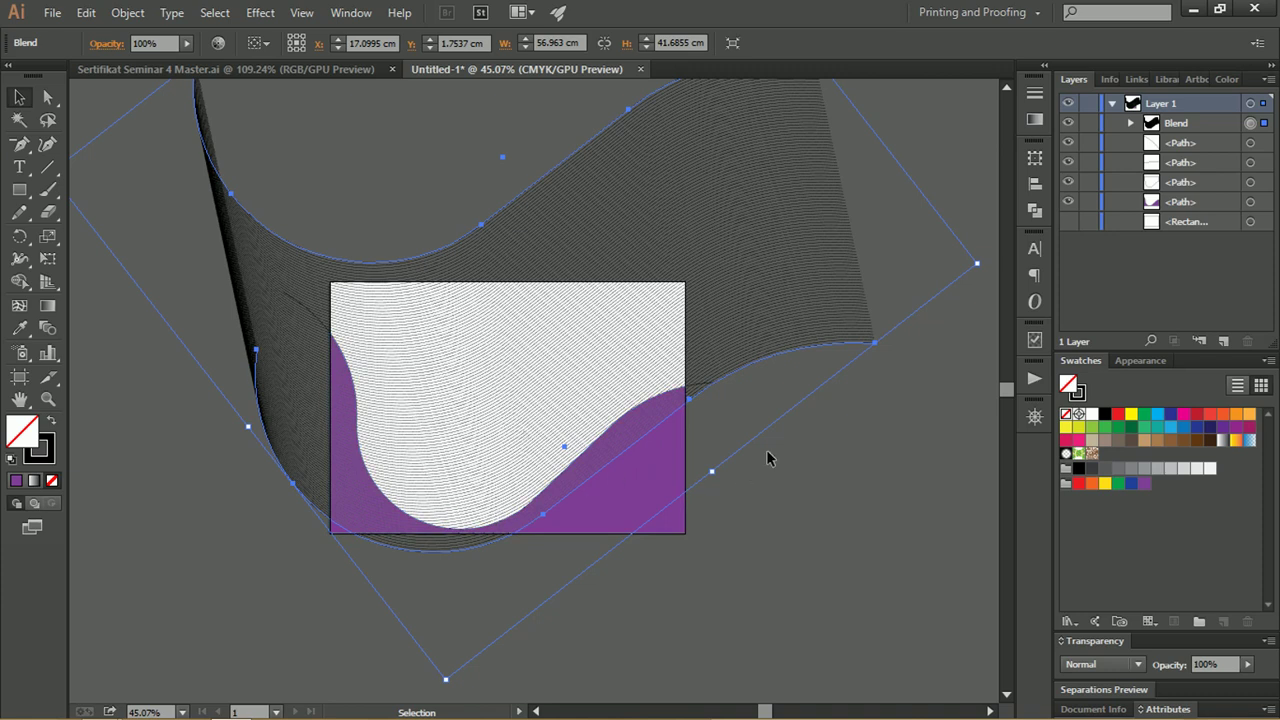
Send the blend to the back, then select the white wave shape together with it.
key("ctrl")
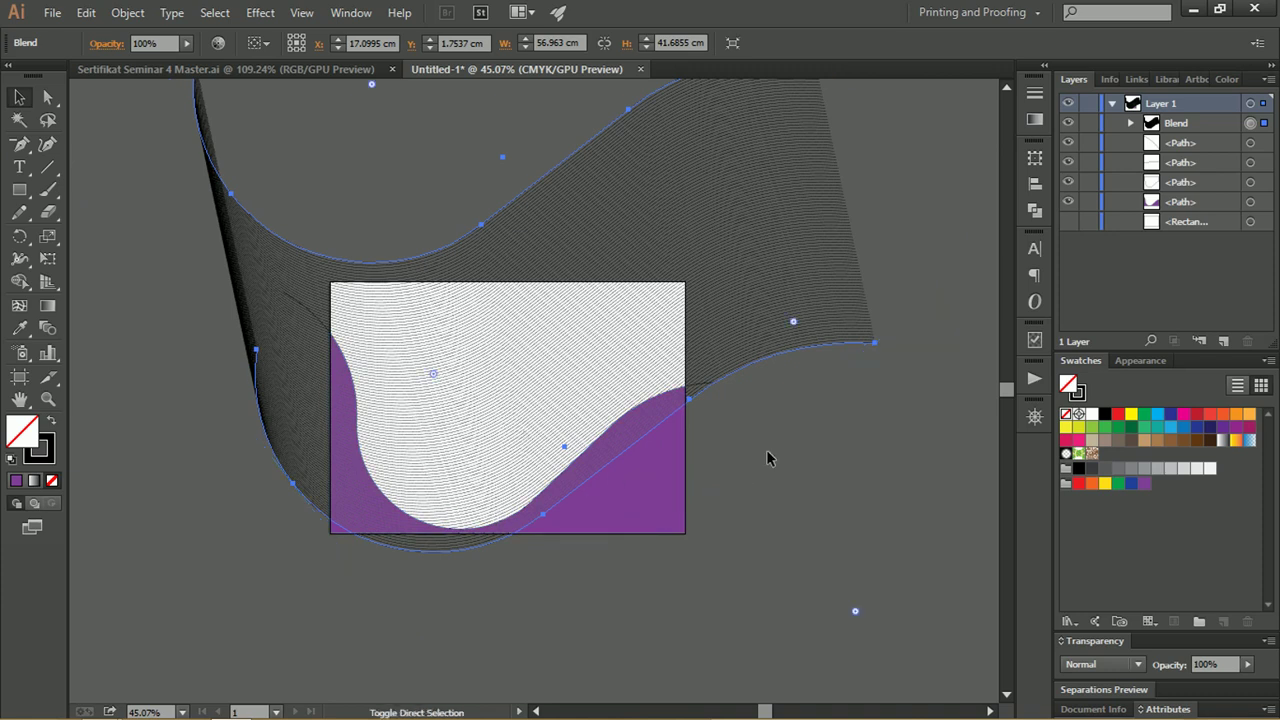
key("ctrl+shift+bracketleft")
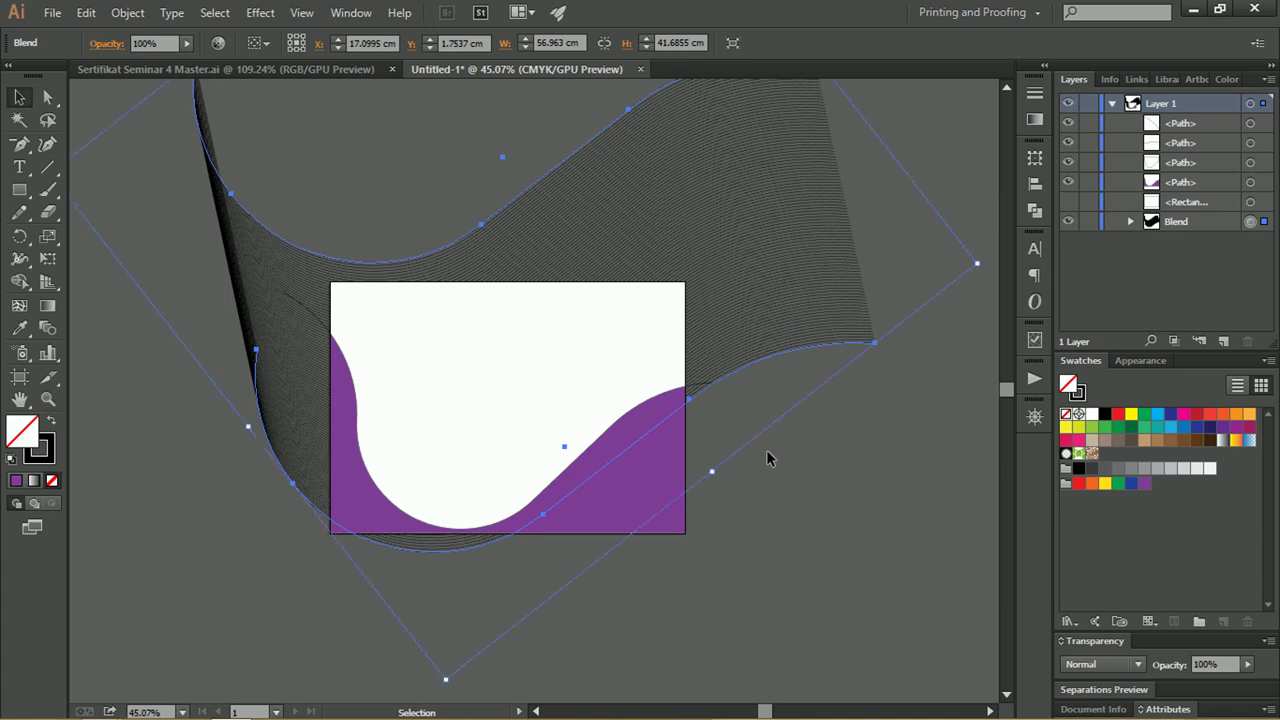
left_click(800, 438)
left_click(662, 318)
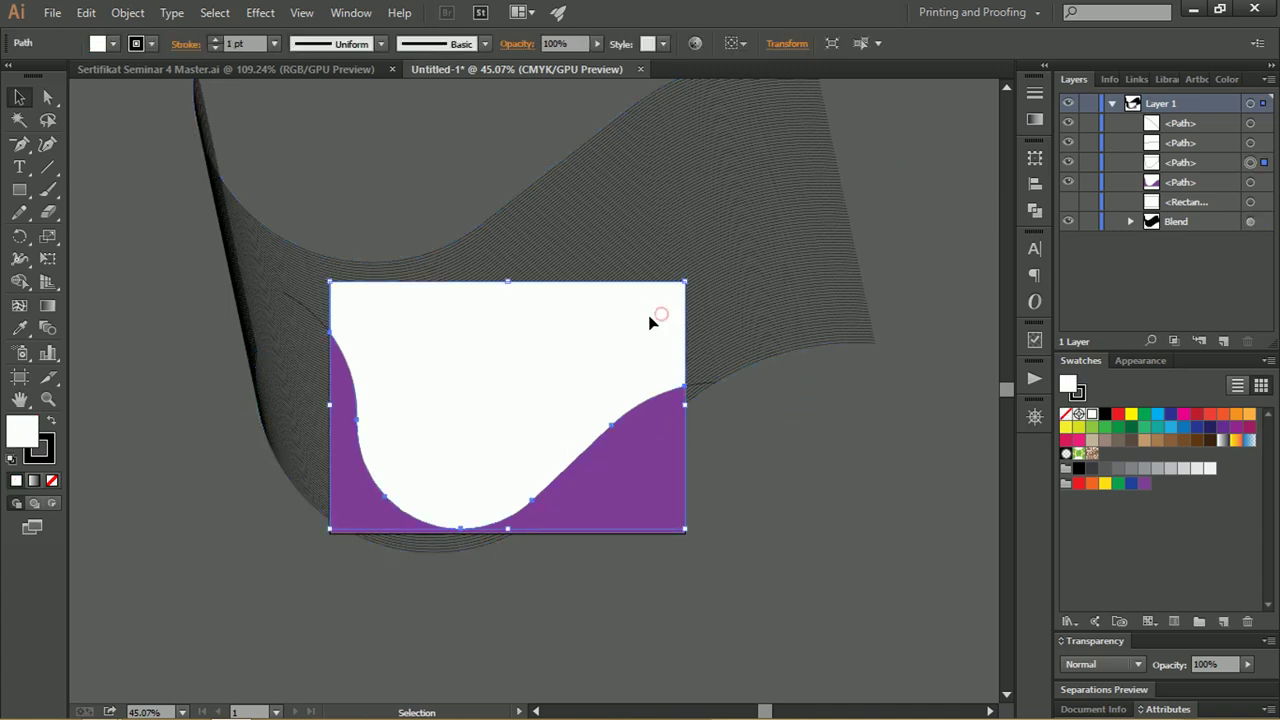
key("ctrl+7")
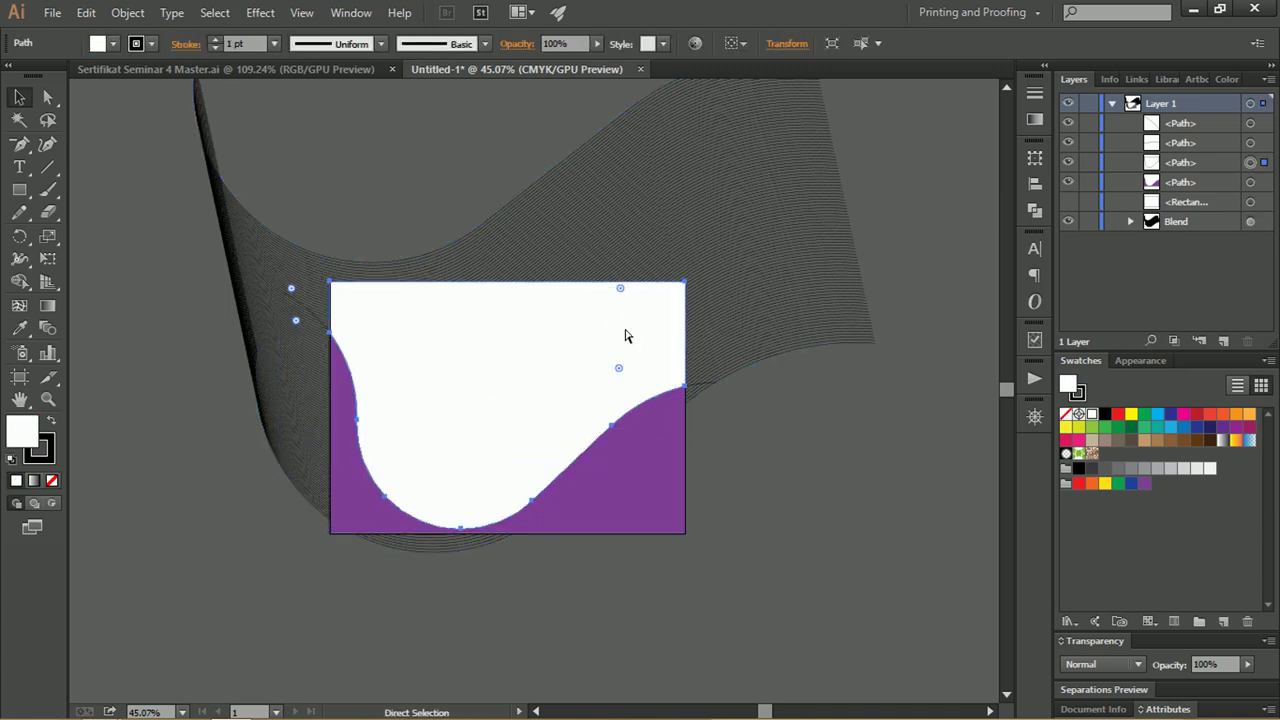
left_click(705, 287, "shift")
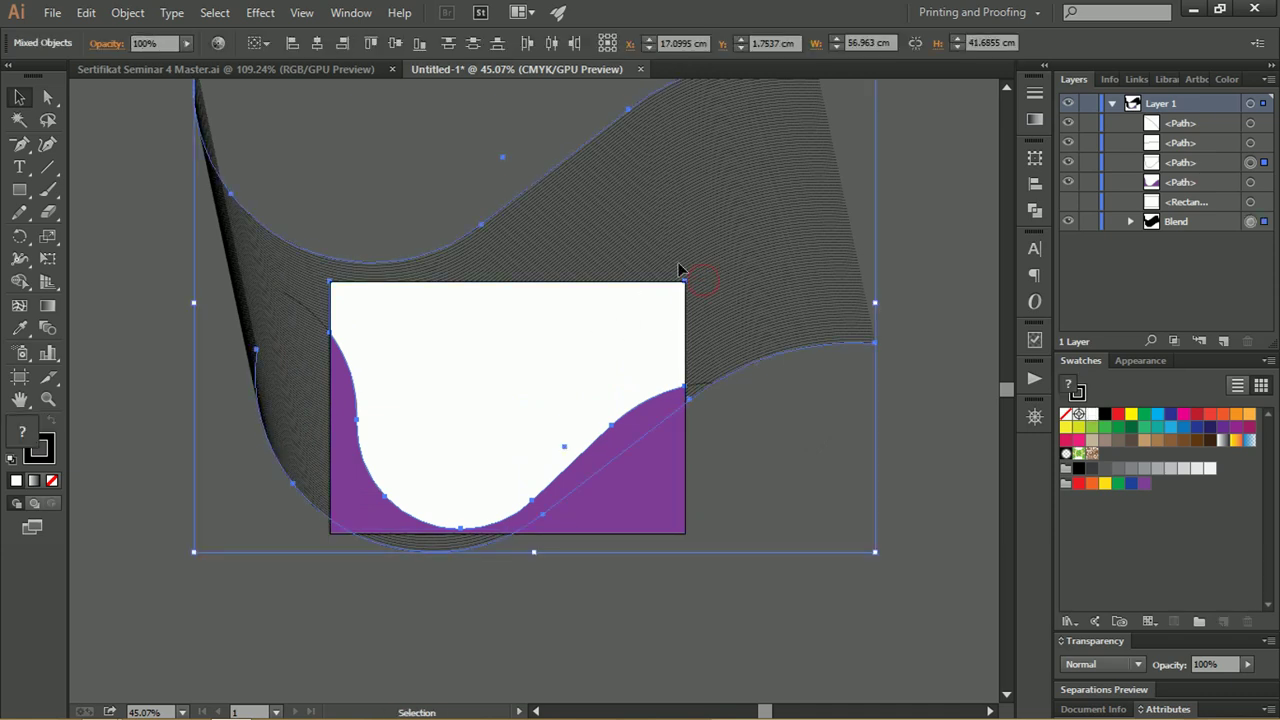
Clip the line blend inside the white wave shape with a clipping mask.
right_click(634, 297)
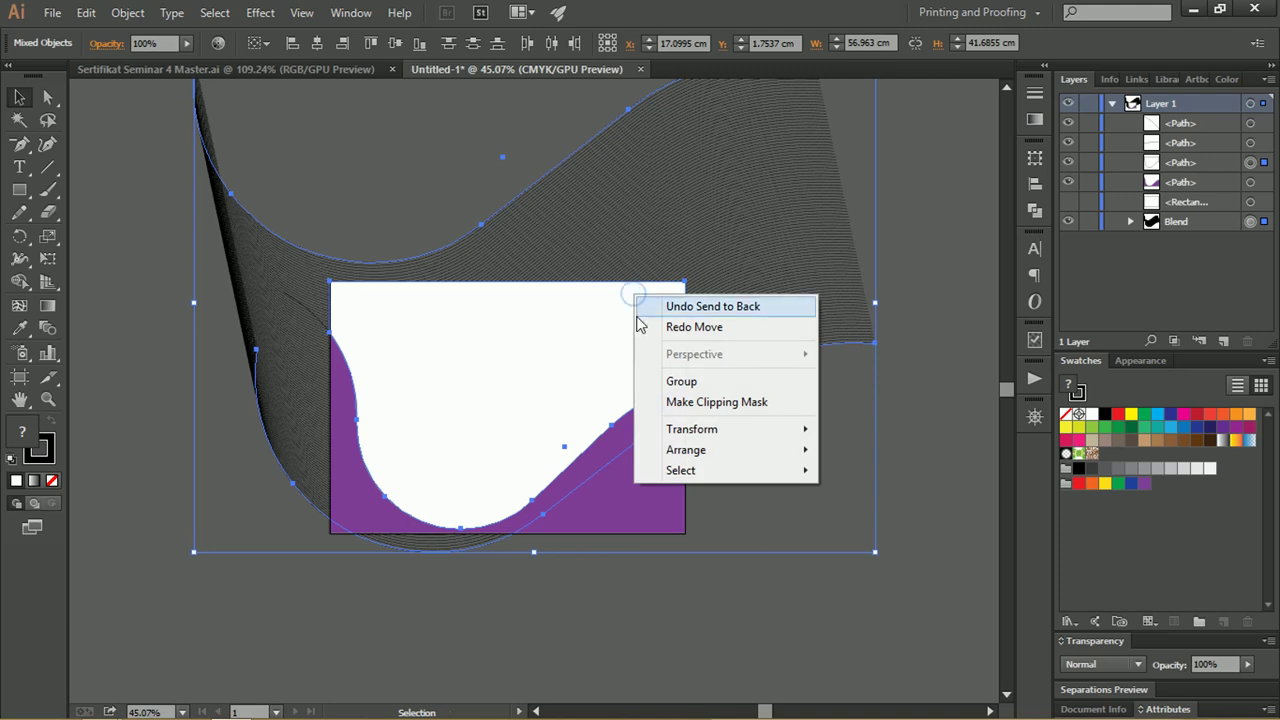
left_click(688, 410)
left_click(760, 372)
Delete the two leftover curves at the top-left and right side.
key("z")
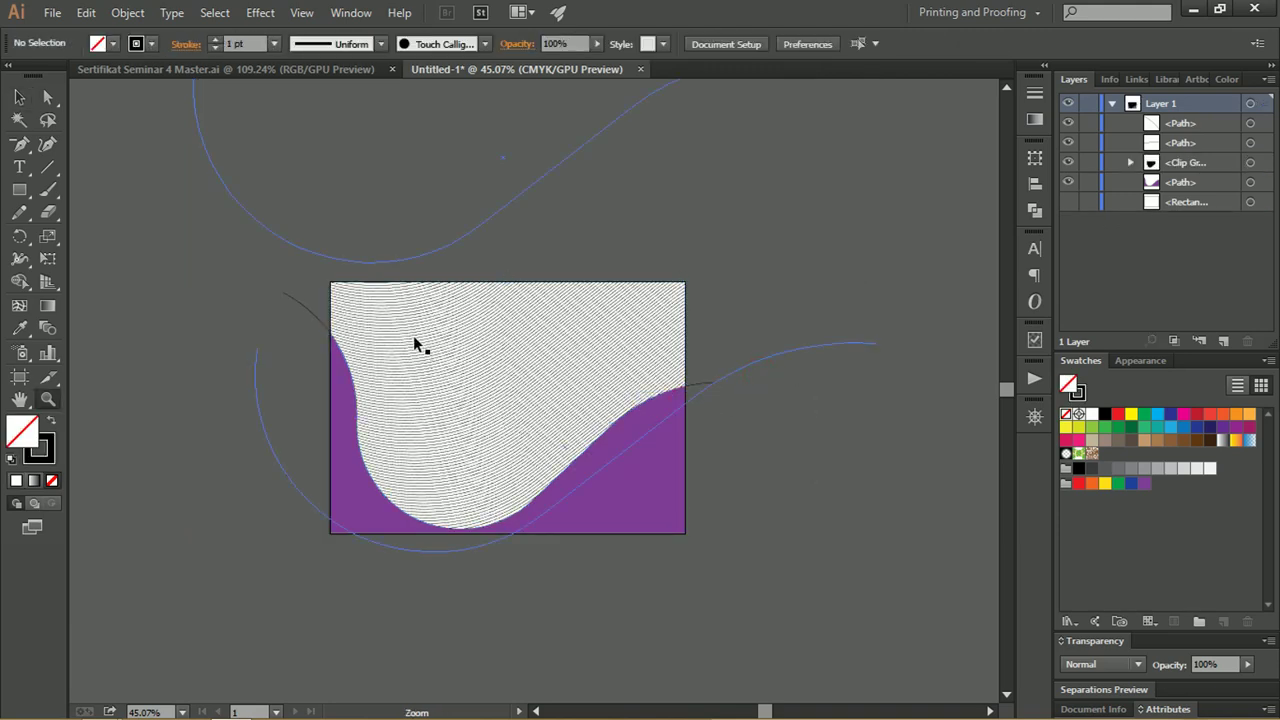
left_click_drag(386, 317, 477, 380)
key("v")
left_click(305, 305)
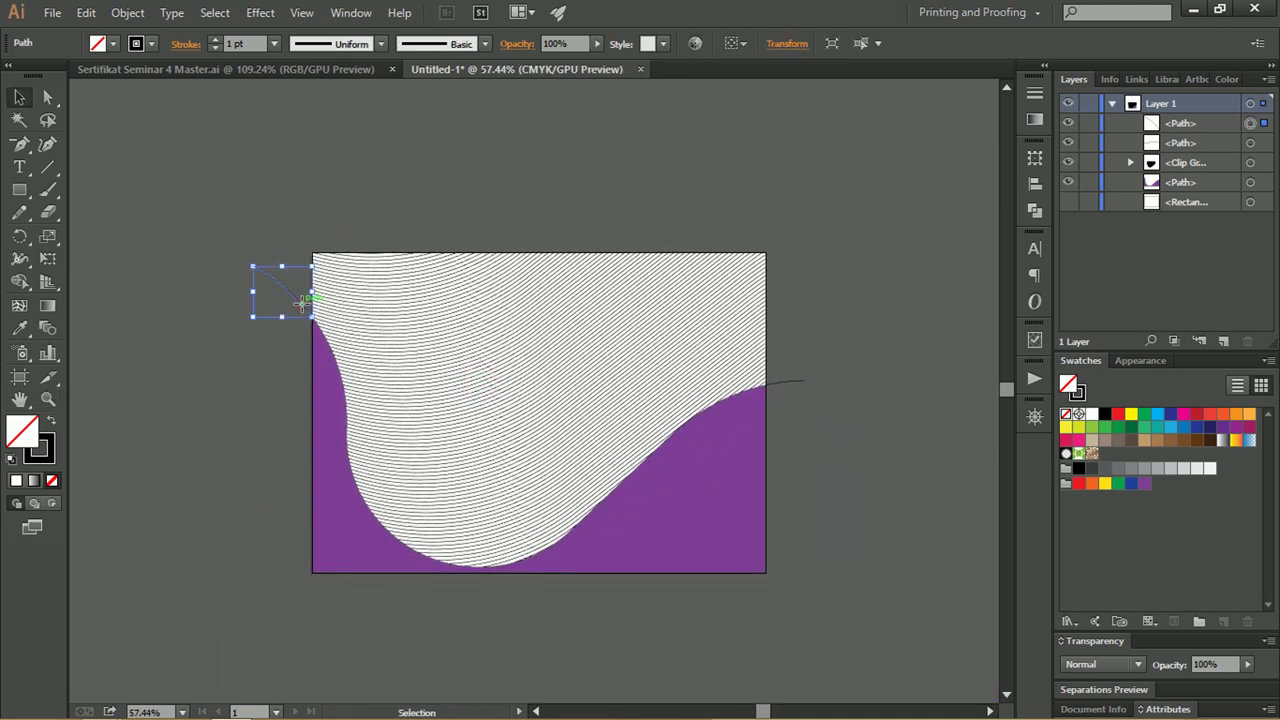
left_click(800, 383, "shift")
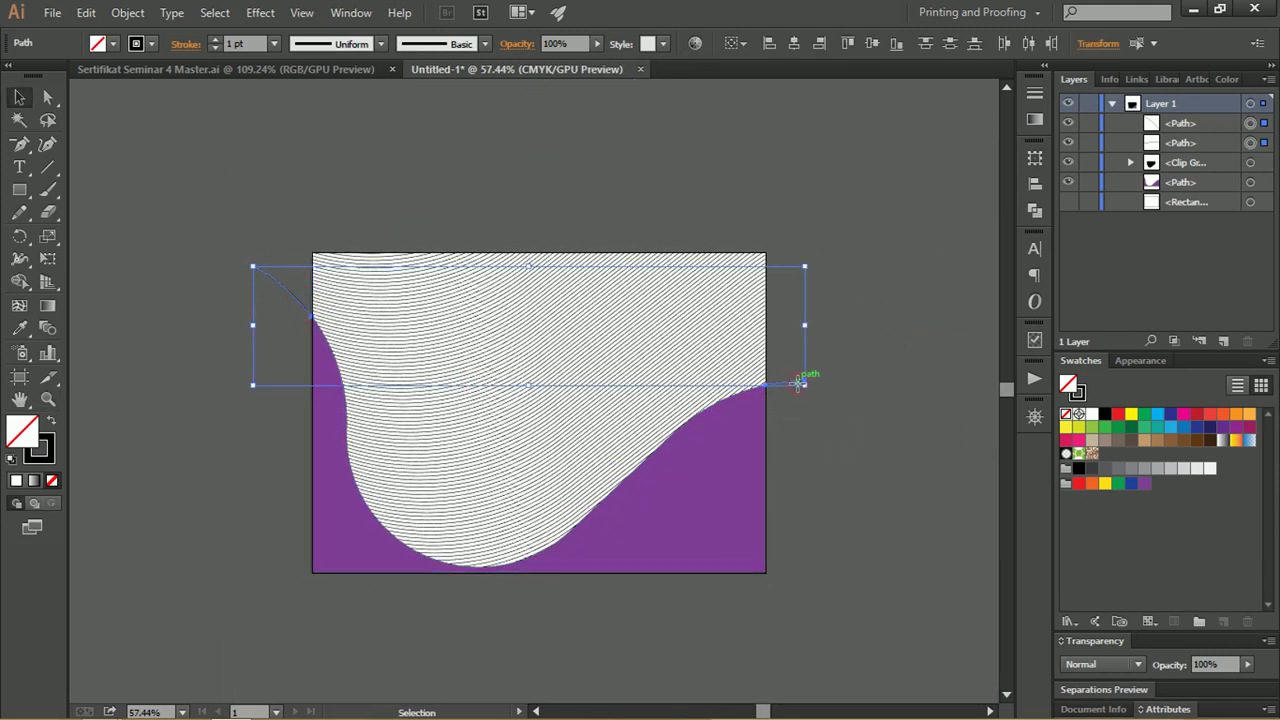
key("Delete")
Select the purple wave and darken its gradient's right stop to K 71.
key("a")
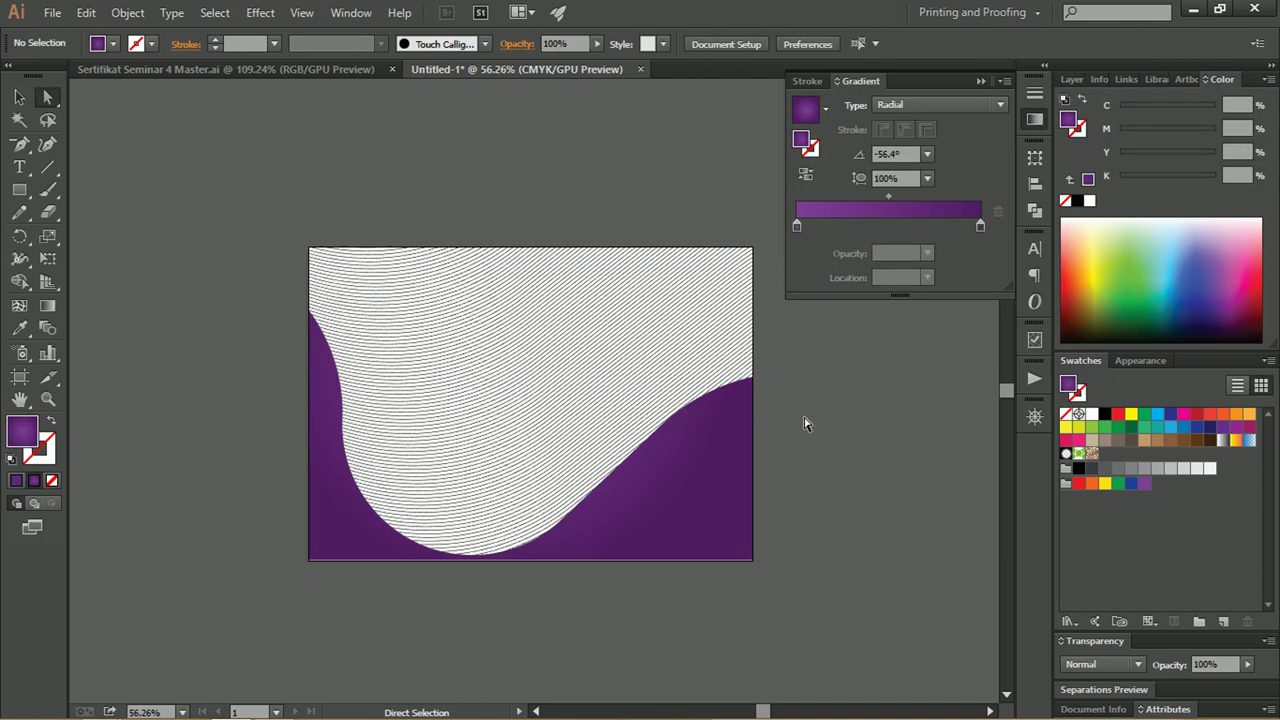
left_click(714, 474)
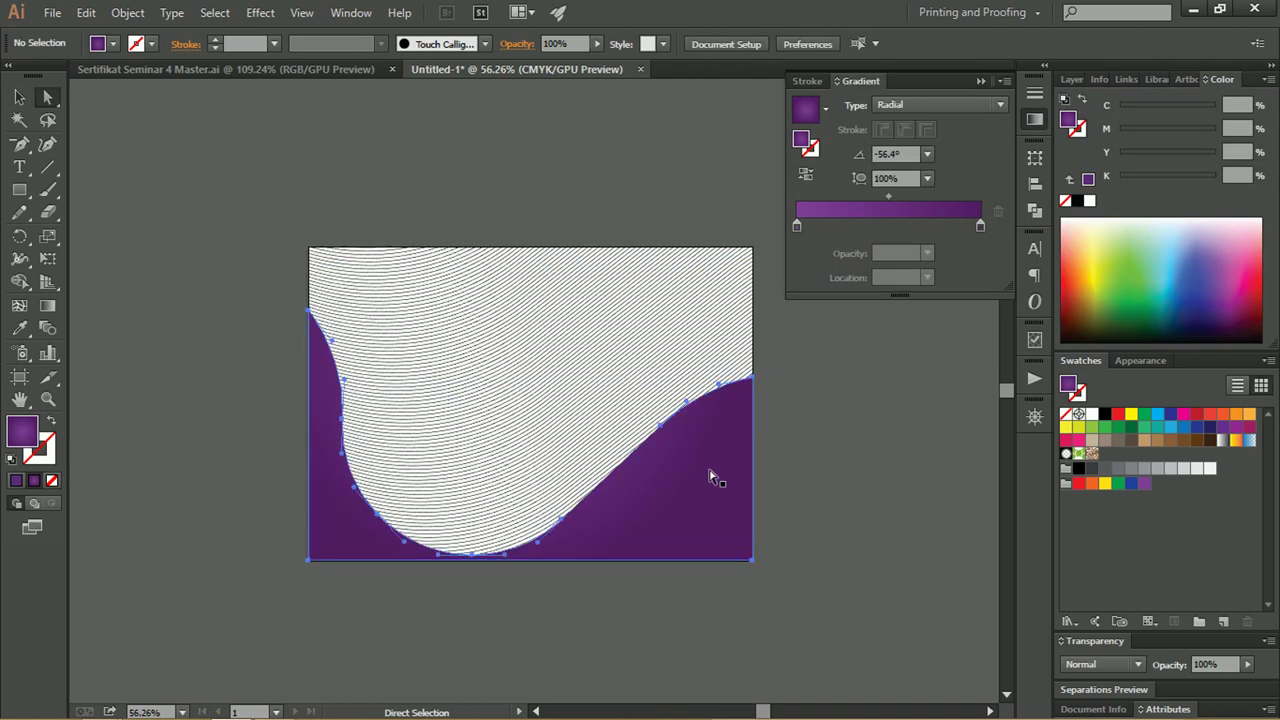
left_click(486, 391, "shift")
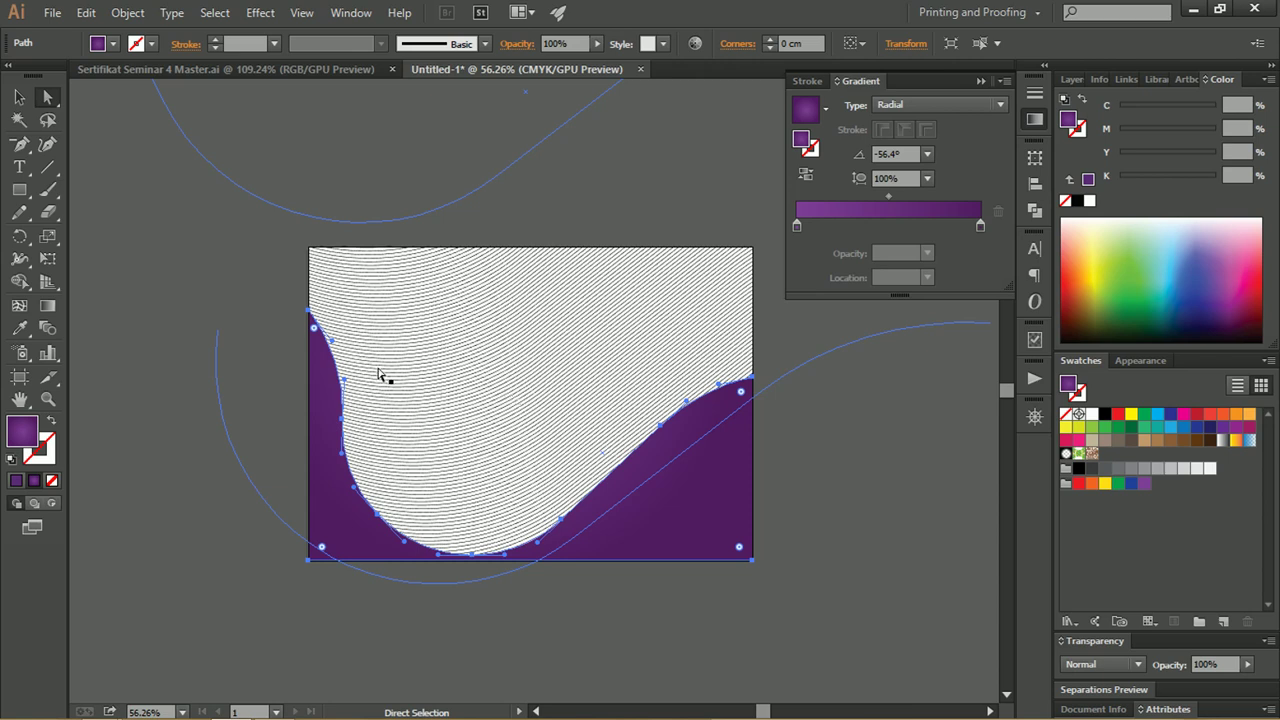
key("g")
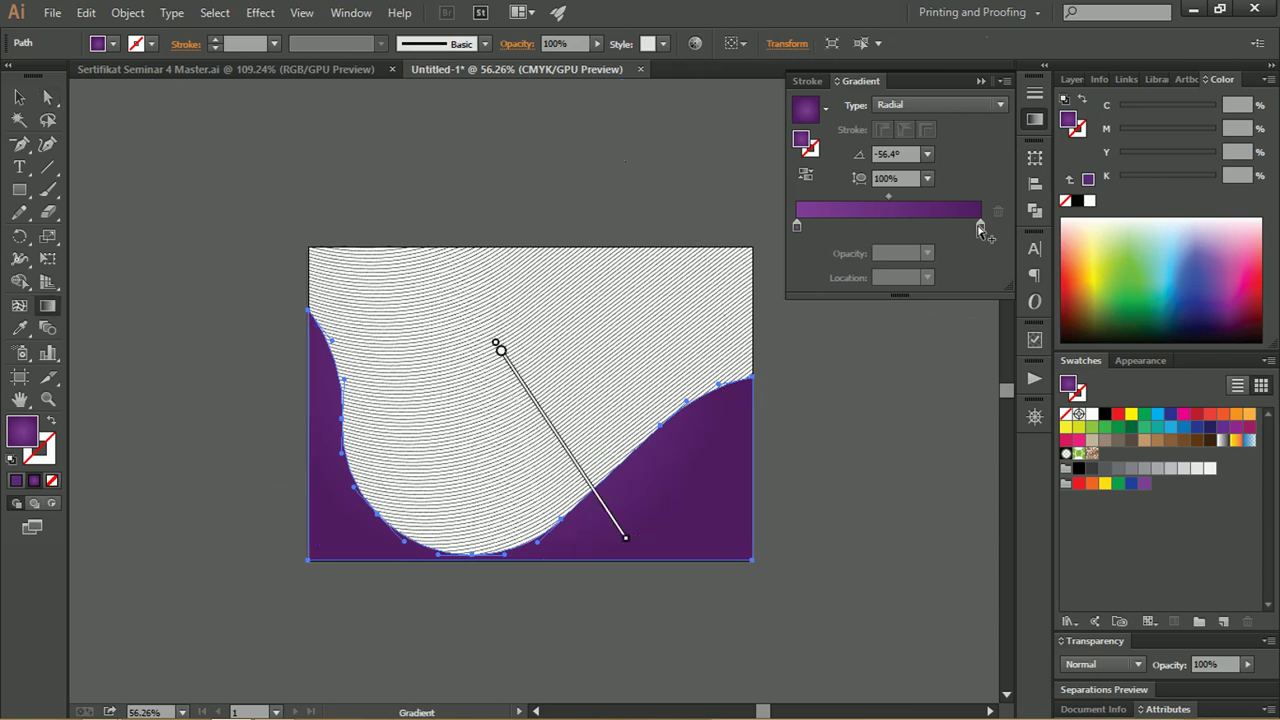
left_click(980, 228)
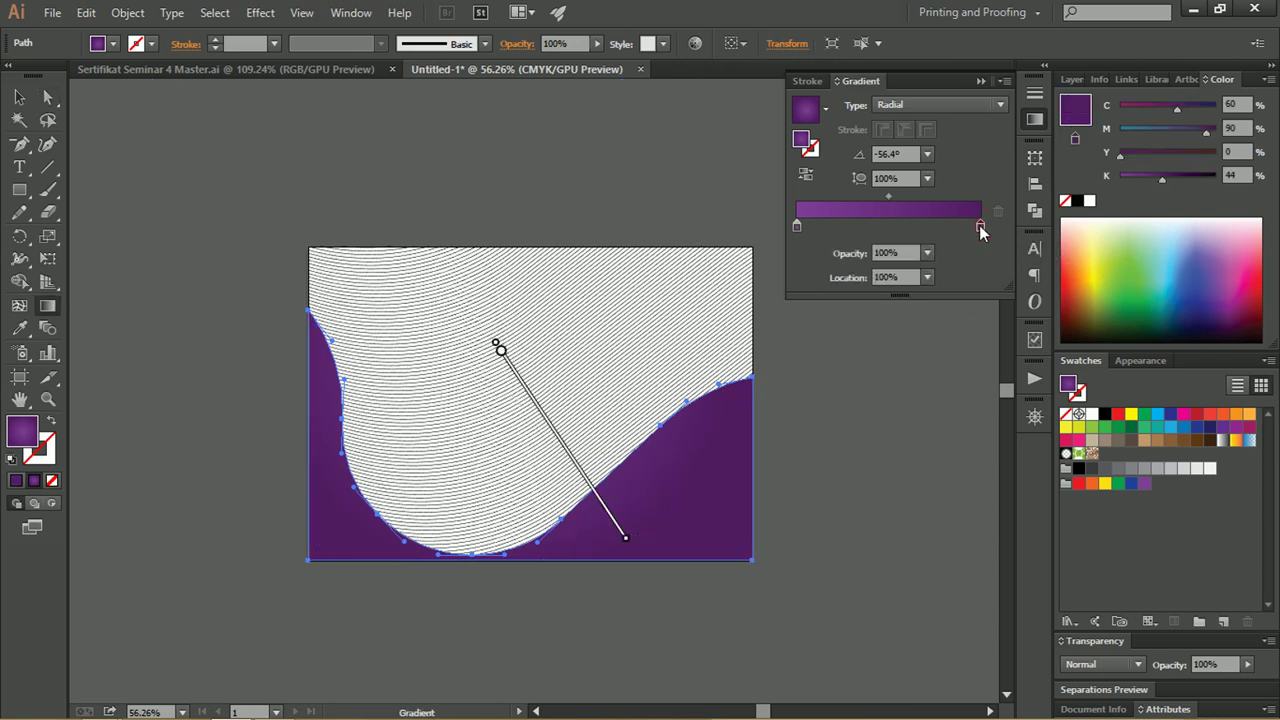
left_click_drag(1161, 180, 1137, 181)
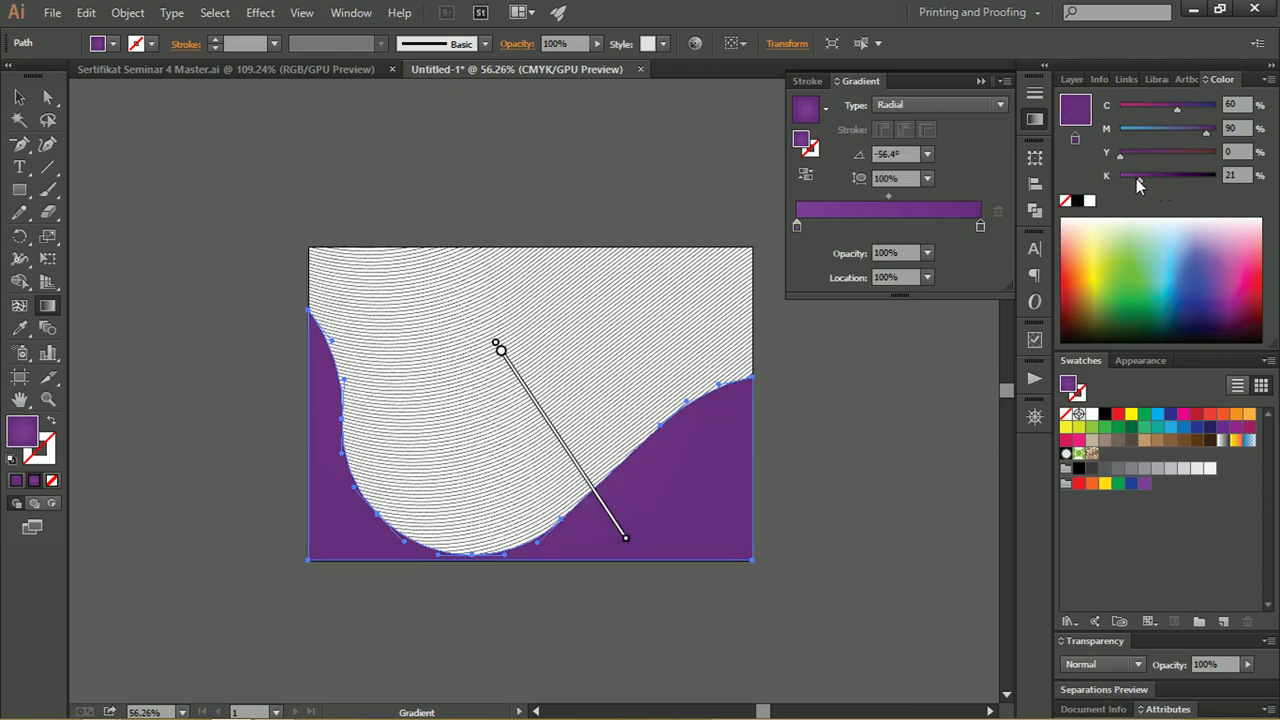
left_click_drag(1138, 181, 1146, 182)
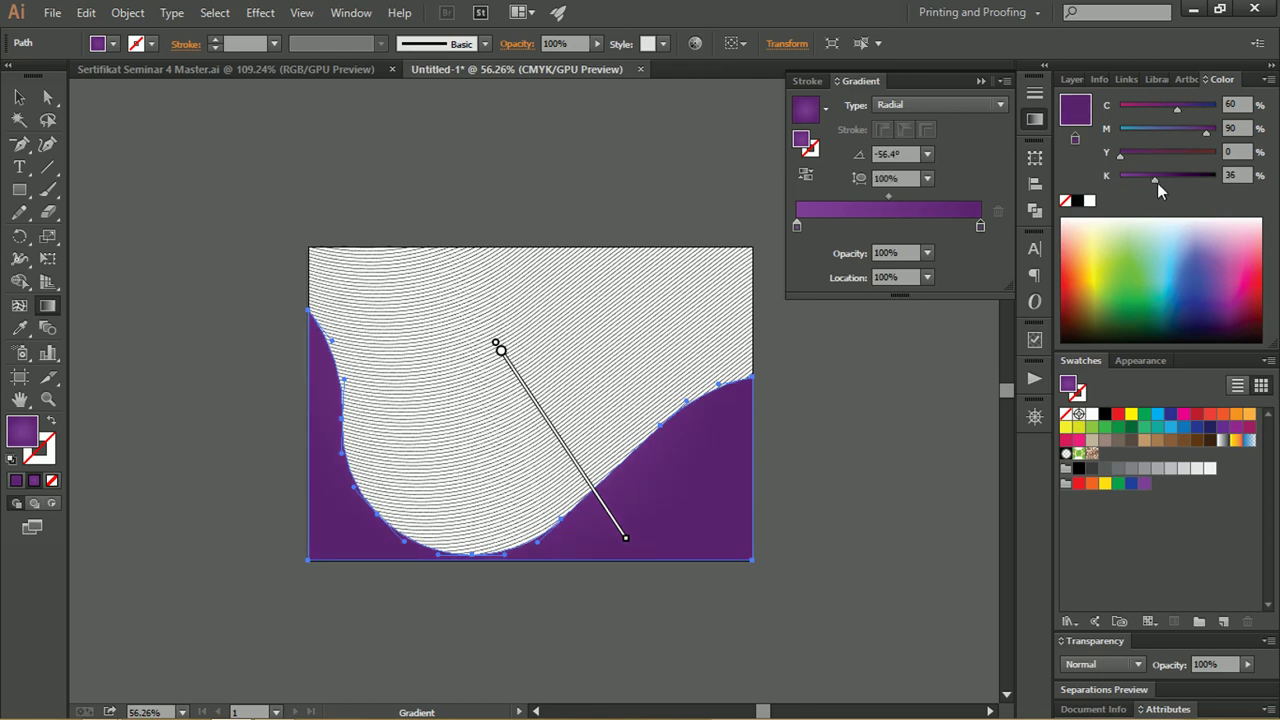
left_click_drag(1156, 179, 1189, 178)
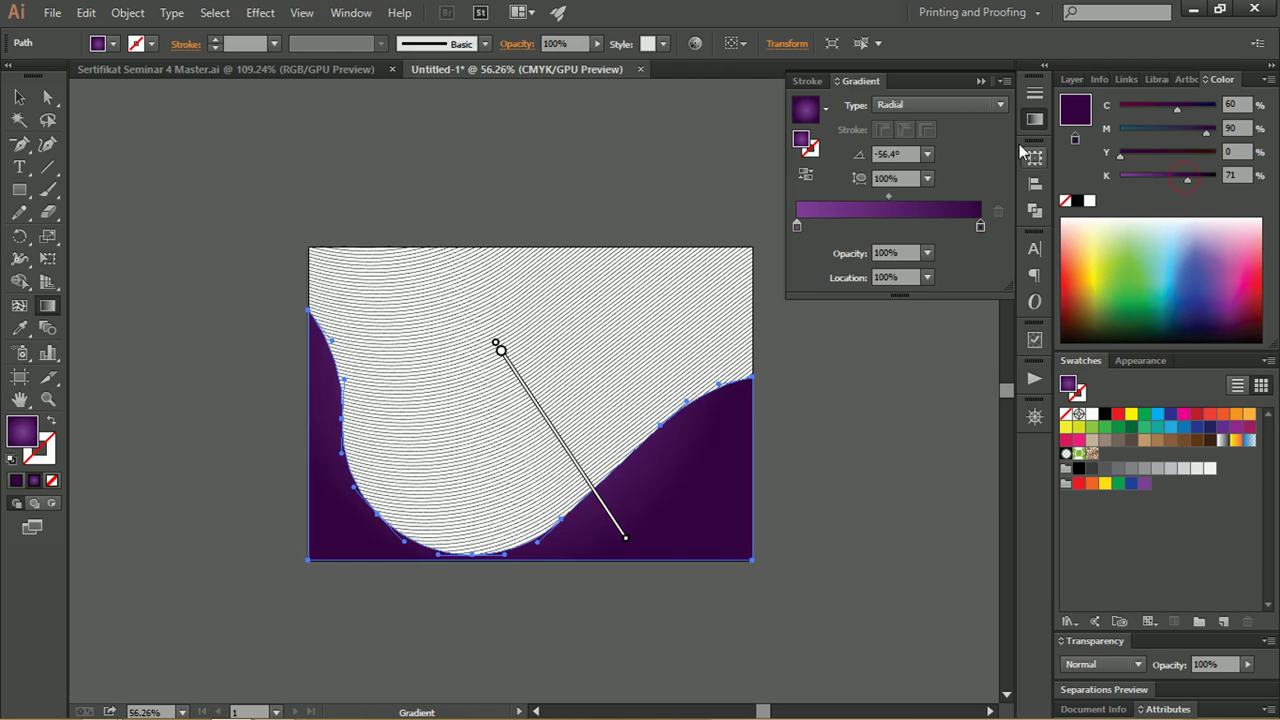
left_click(935, 107)
Keep the gradient Radial, with the left stop at K 29 and right stop at K 73.
left_click(933, 125)
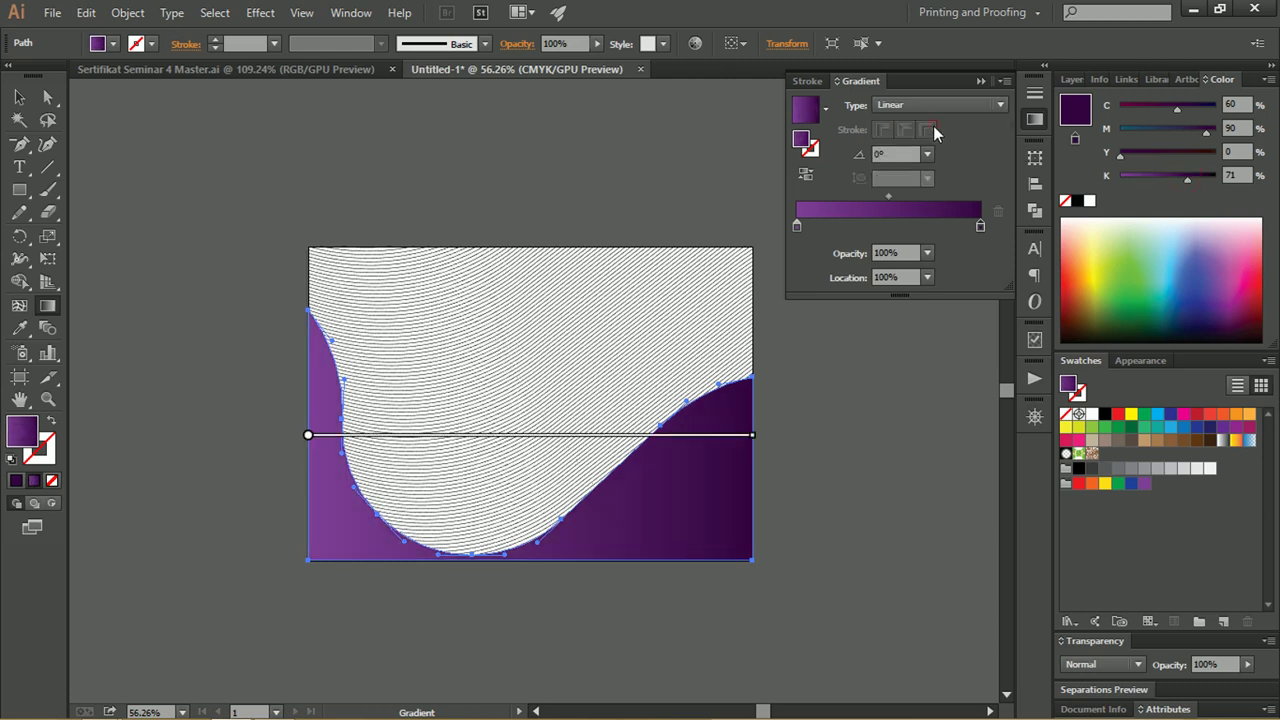
left_click(923, 106)
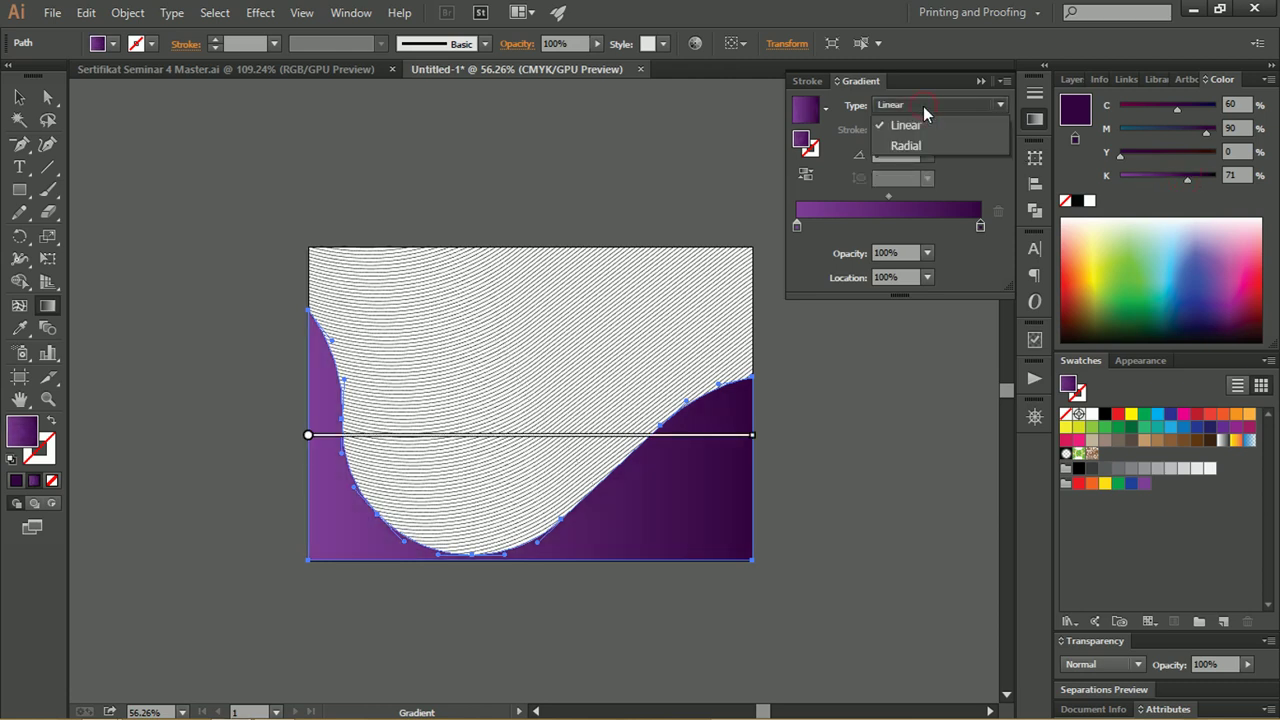
left_click(925, 145)
left_click(798, 230)
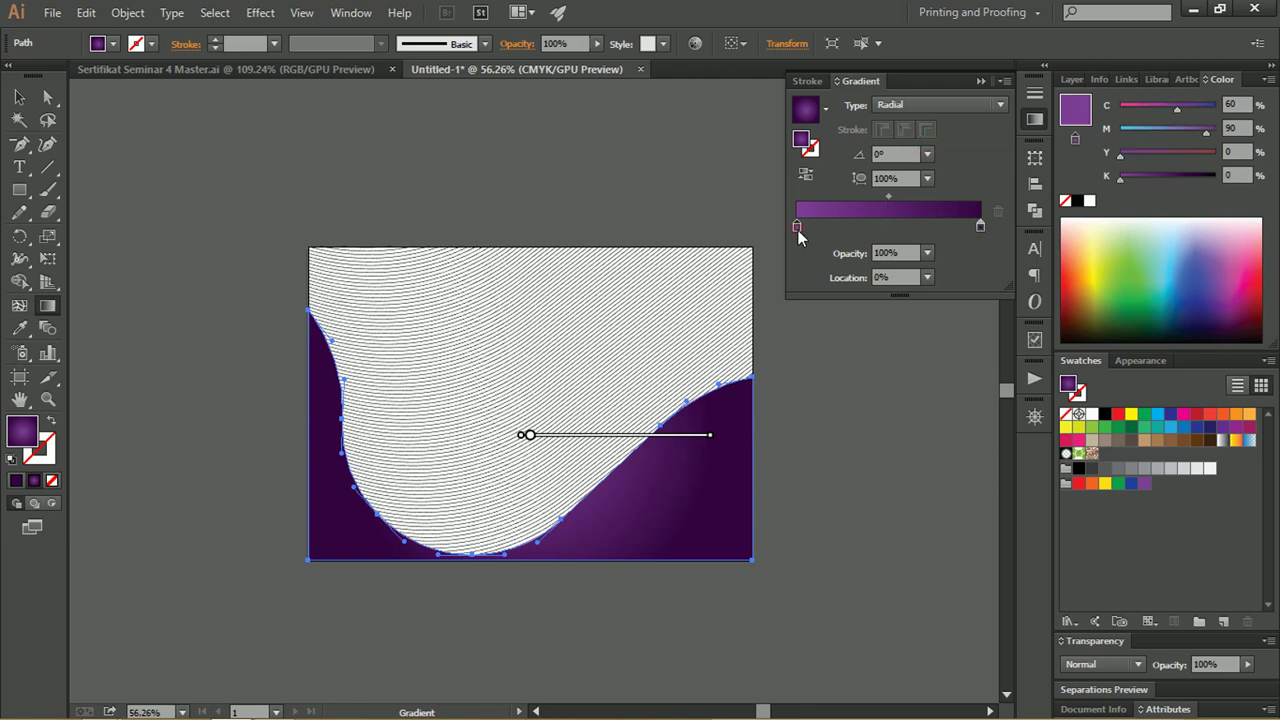
left_click(1128, 178)
left_click_drag(1130, 177, 1146, 177)
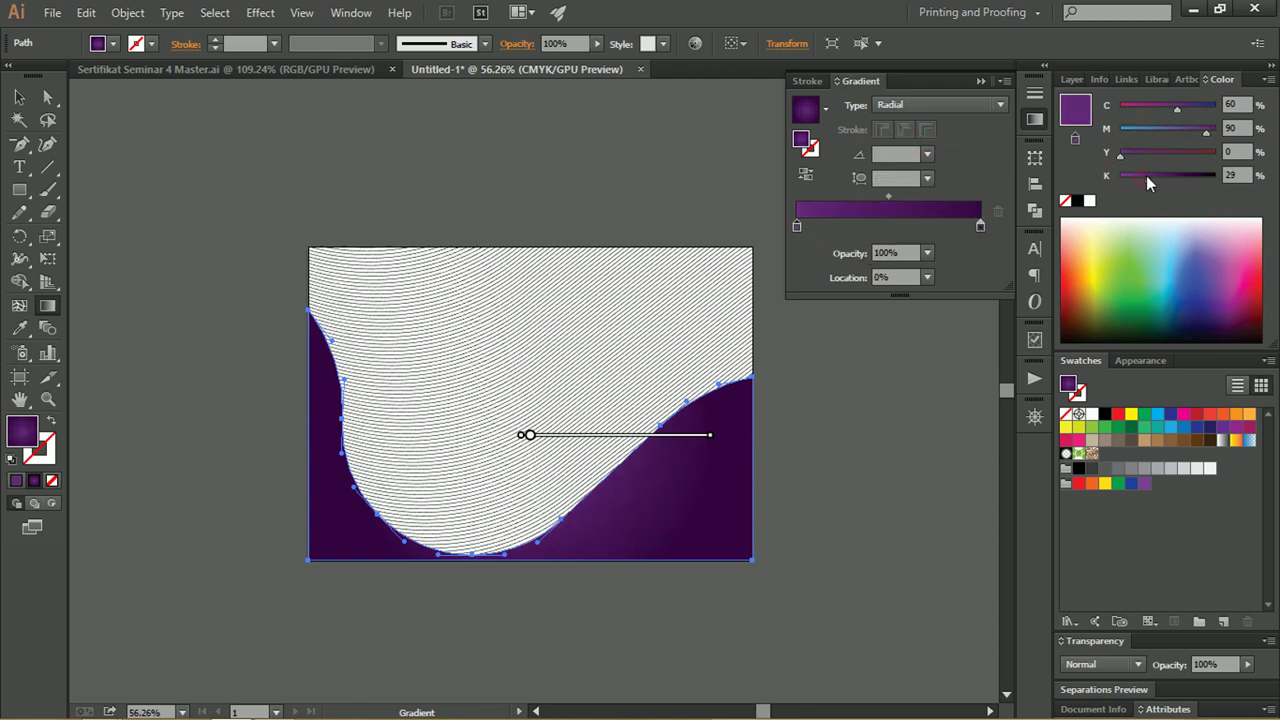
left_click(980, 226)
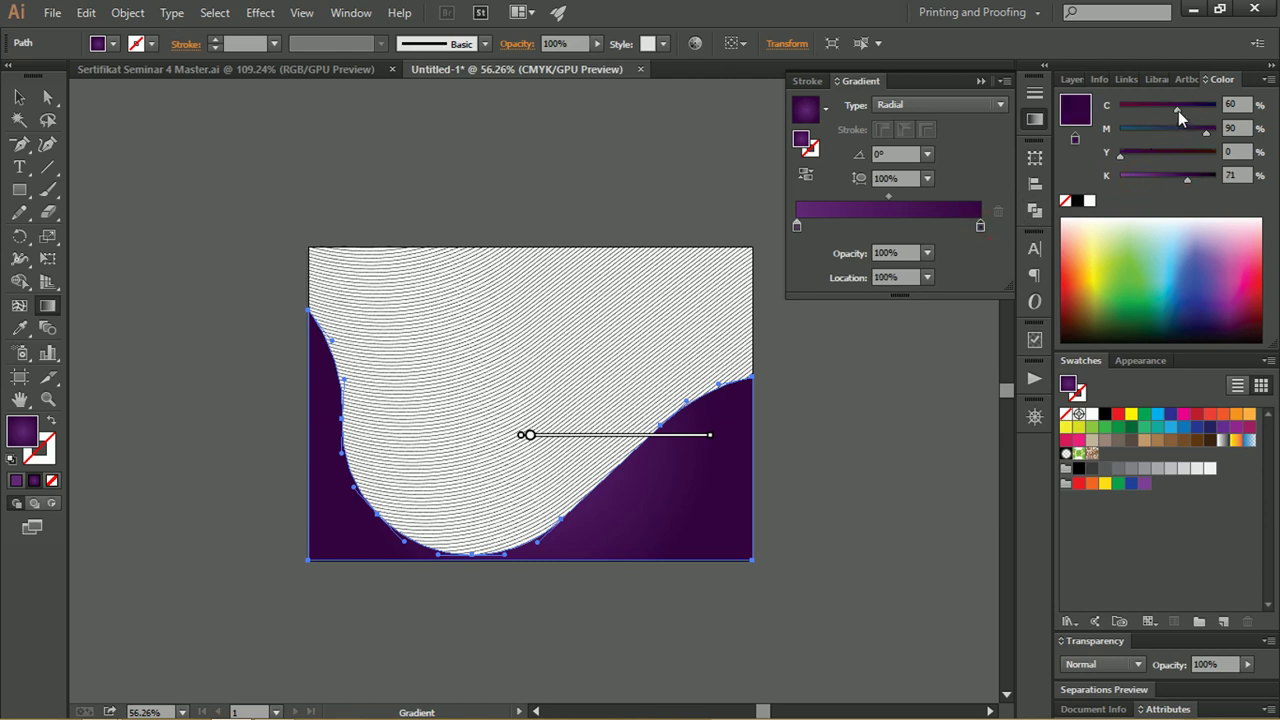
left_click(1188, 178)
mouse_move(551, 448)
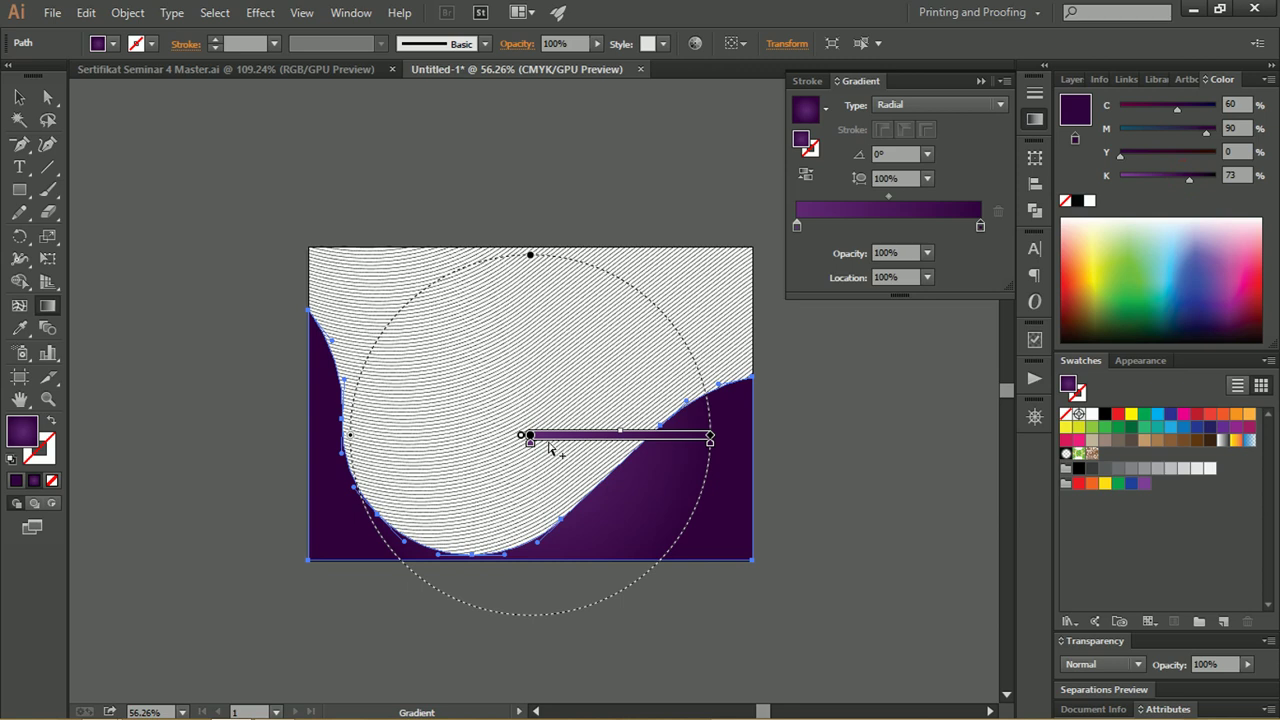
Redraw the radial gradient vector toward the lower right and adjust its centre.
left_click_drag(526, 377, 654, 514)
left_click_drag(523, 374, 566, 325)
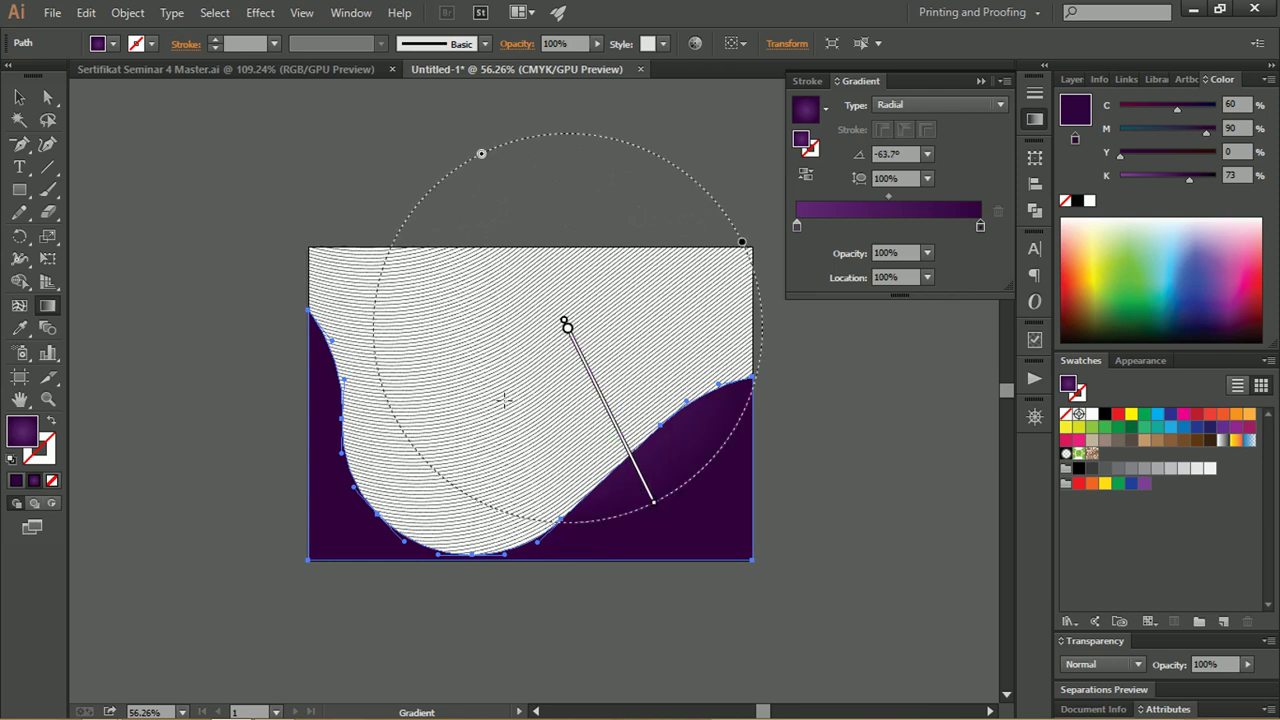
left_click_drag(506, 404, 638, 537)
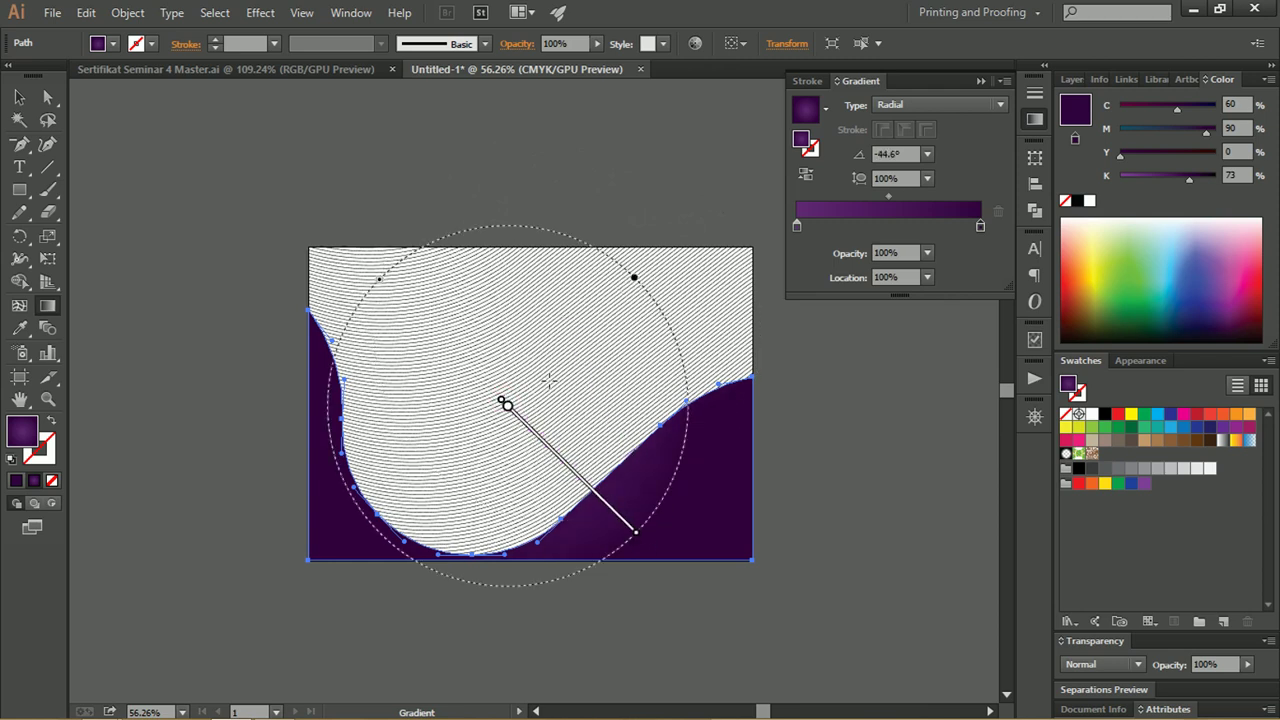
left_click_drag(506, 404, 548, 380)
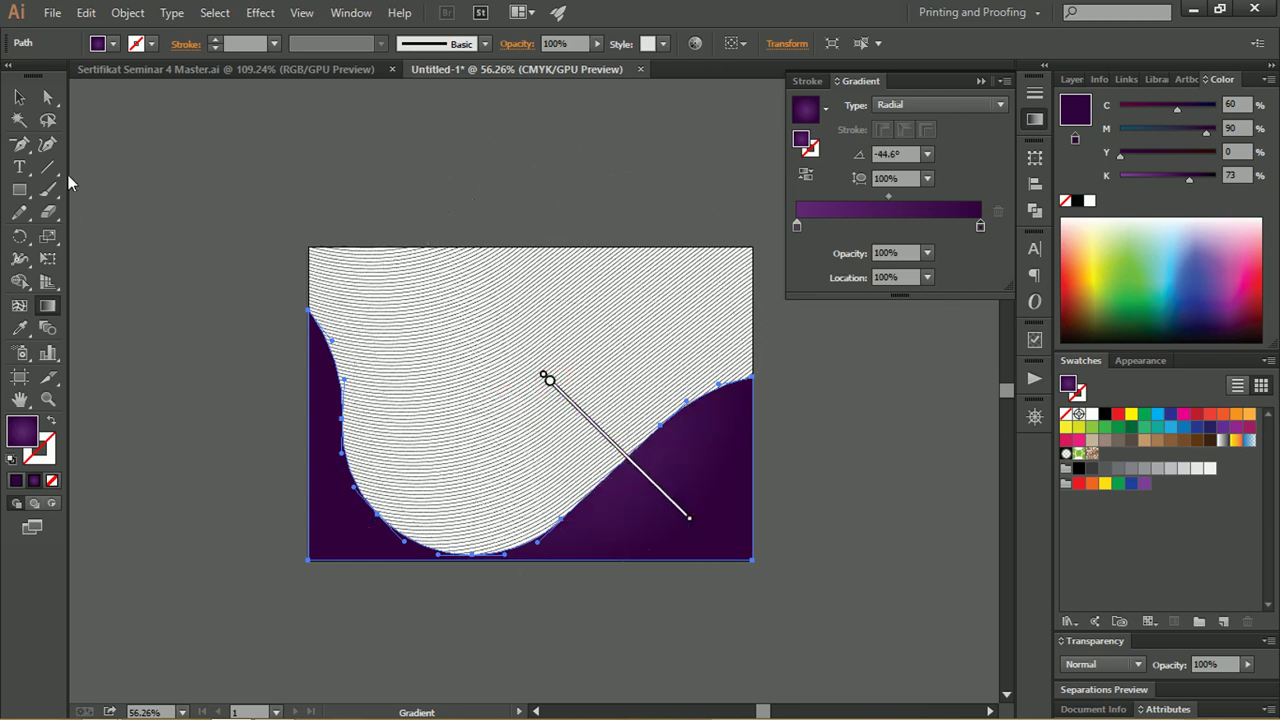
left_click(19, 98)
Reset the purple wave path to default fill and stroke, then remove its fill.
left_click(261, 188)
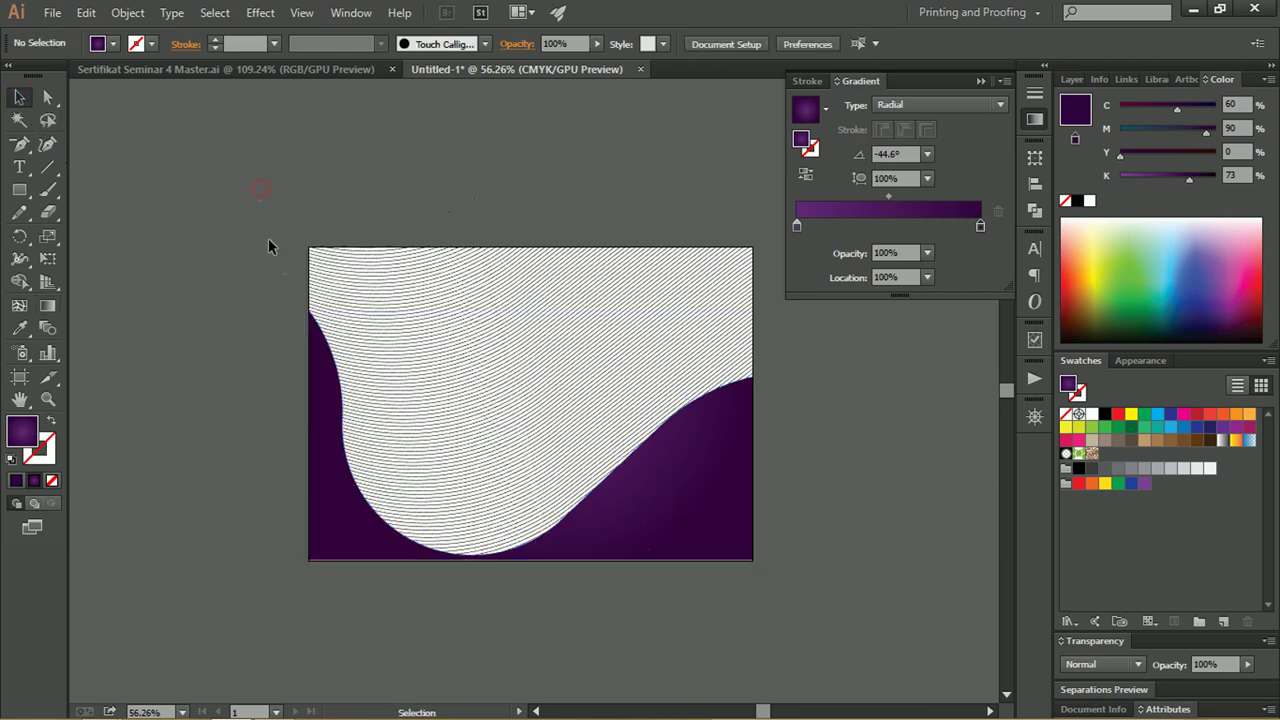
left_click(326, 421)
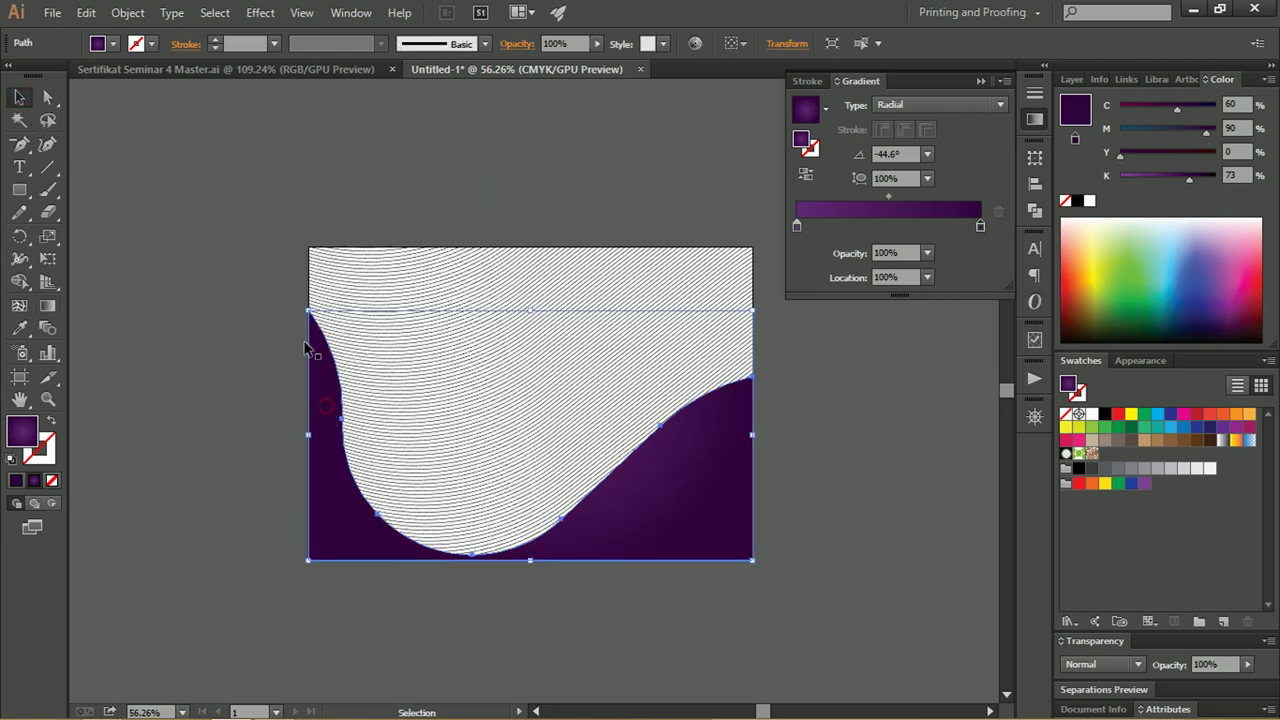
left_click(330, 433)
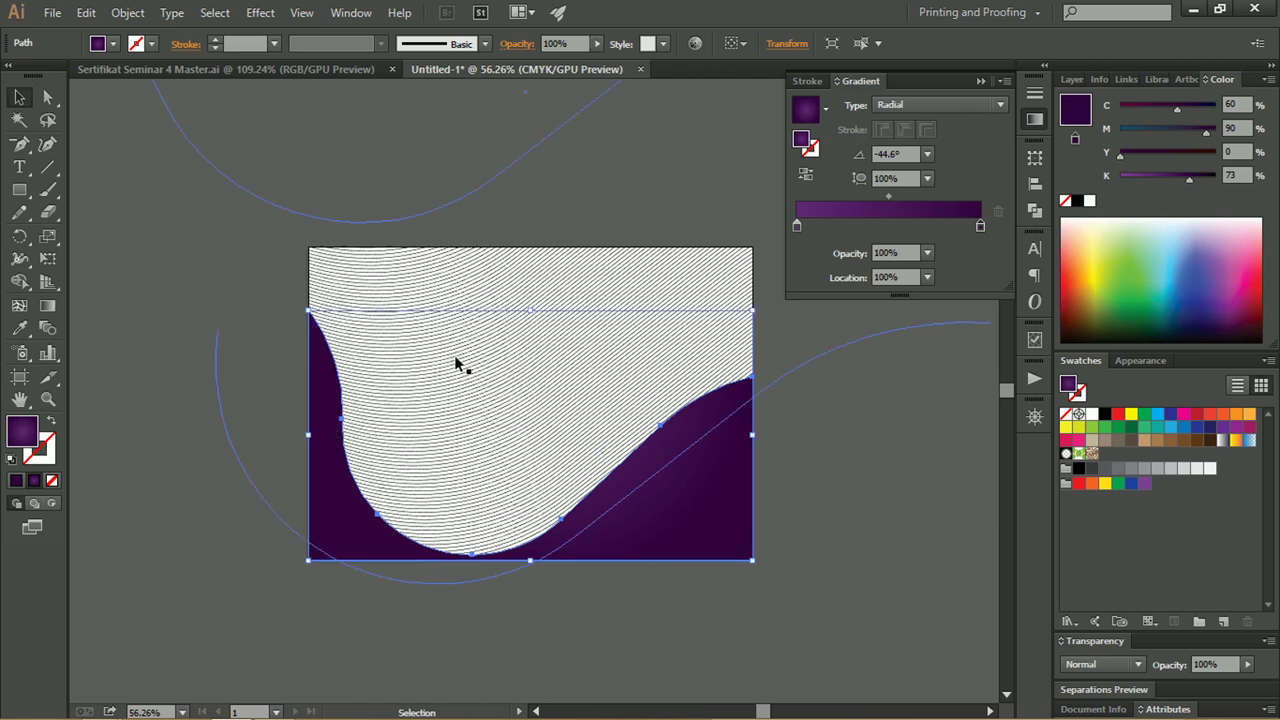
key("d")
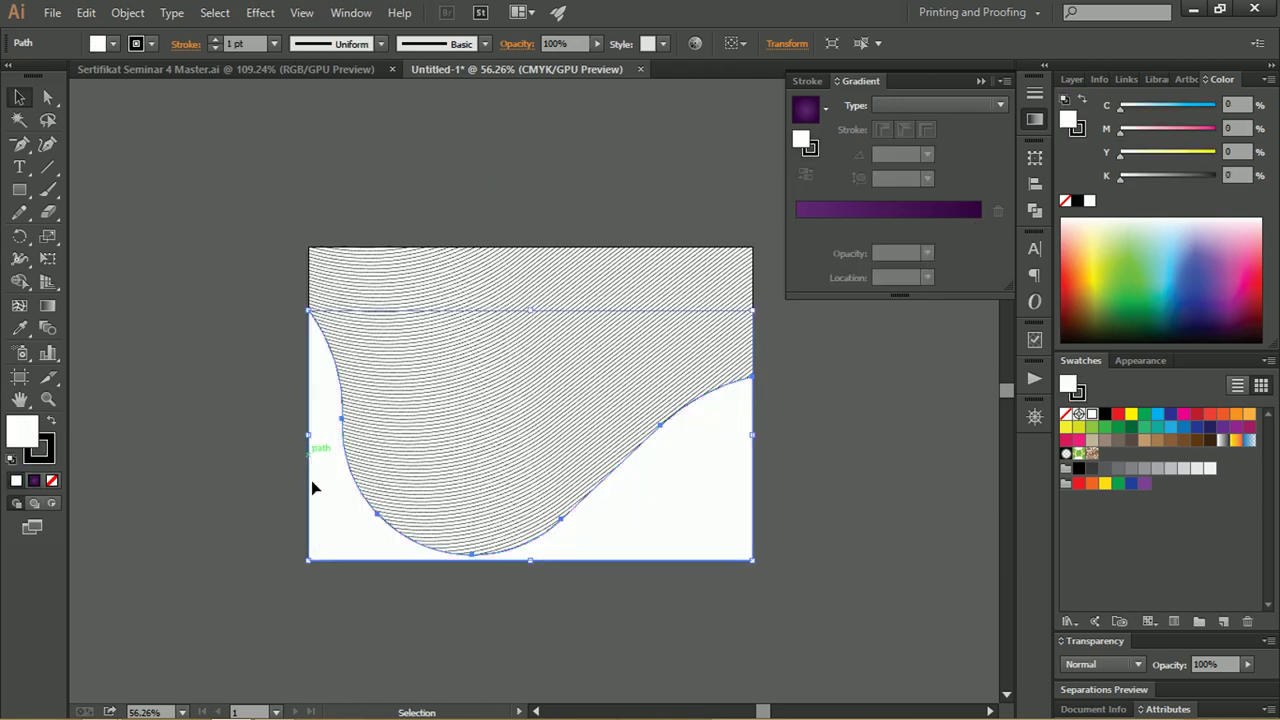
left_click(51, 423)
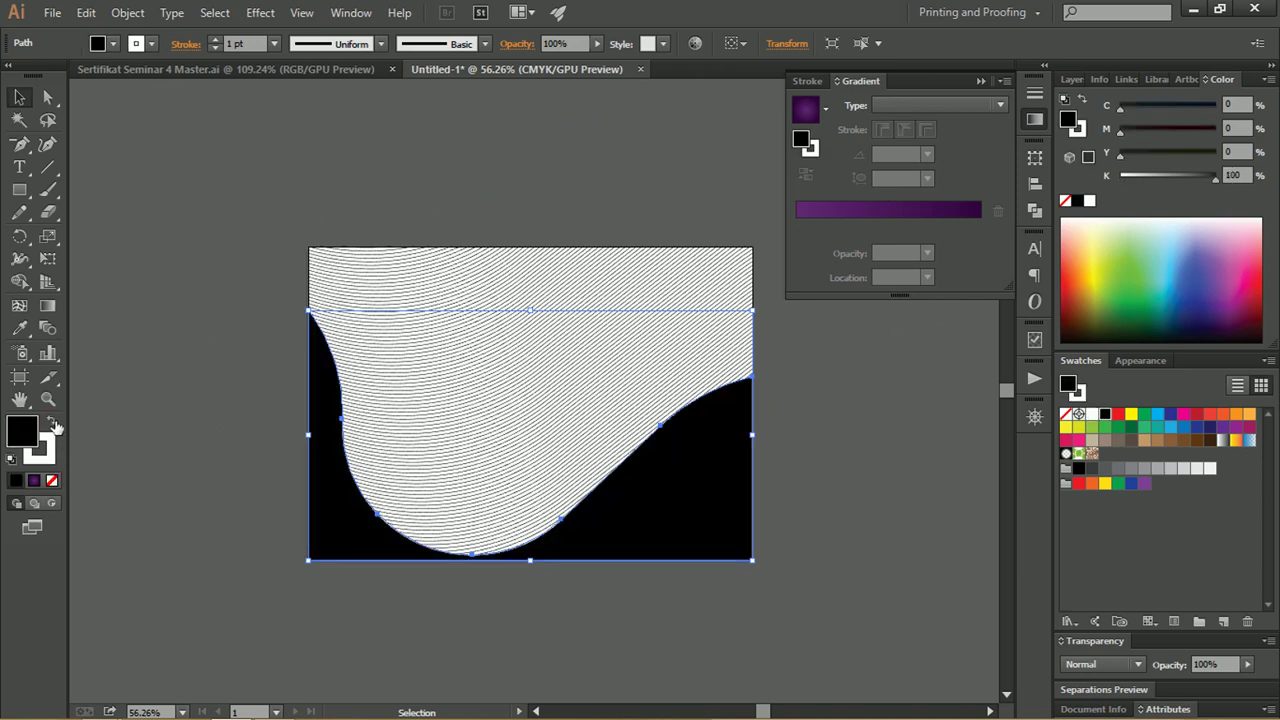
left_click(50, 423)
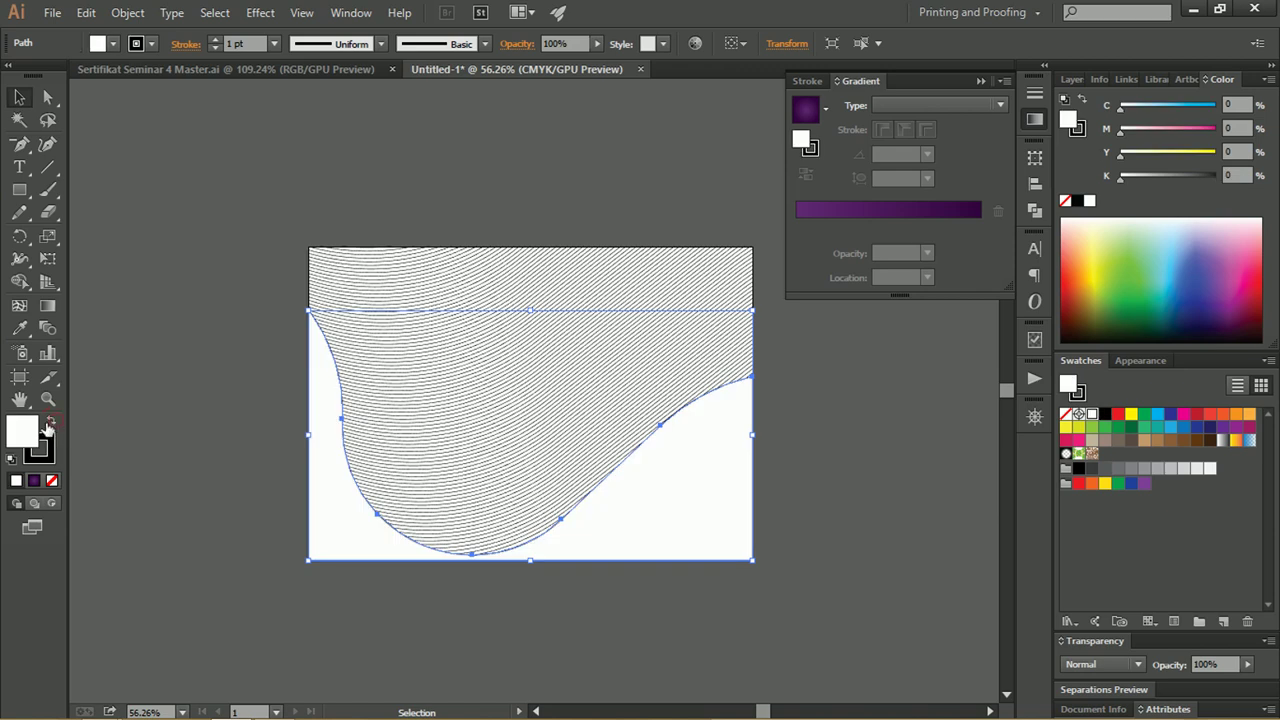
left_click(52, 481)
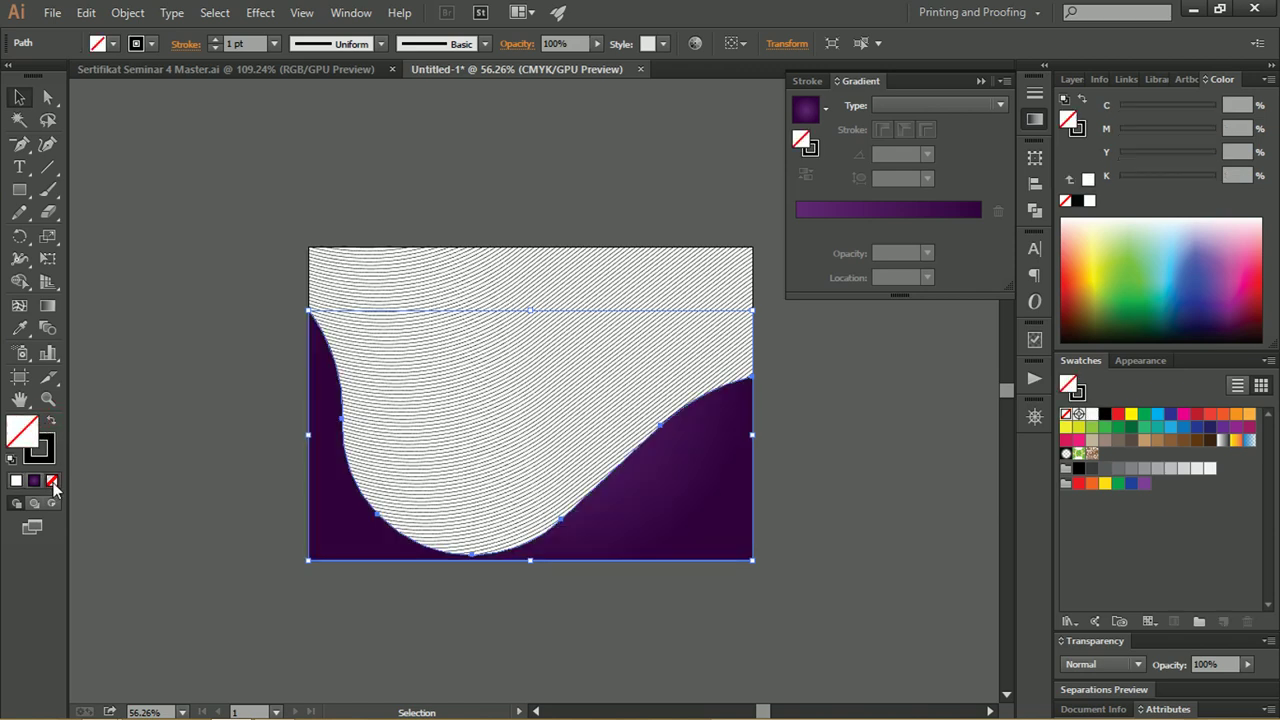
Isolate the wave path, zoom in, and select its top-right anchor point.
right_click(336, 370)
left_click(377, 451)
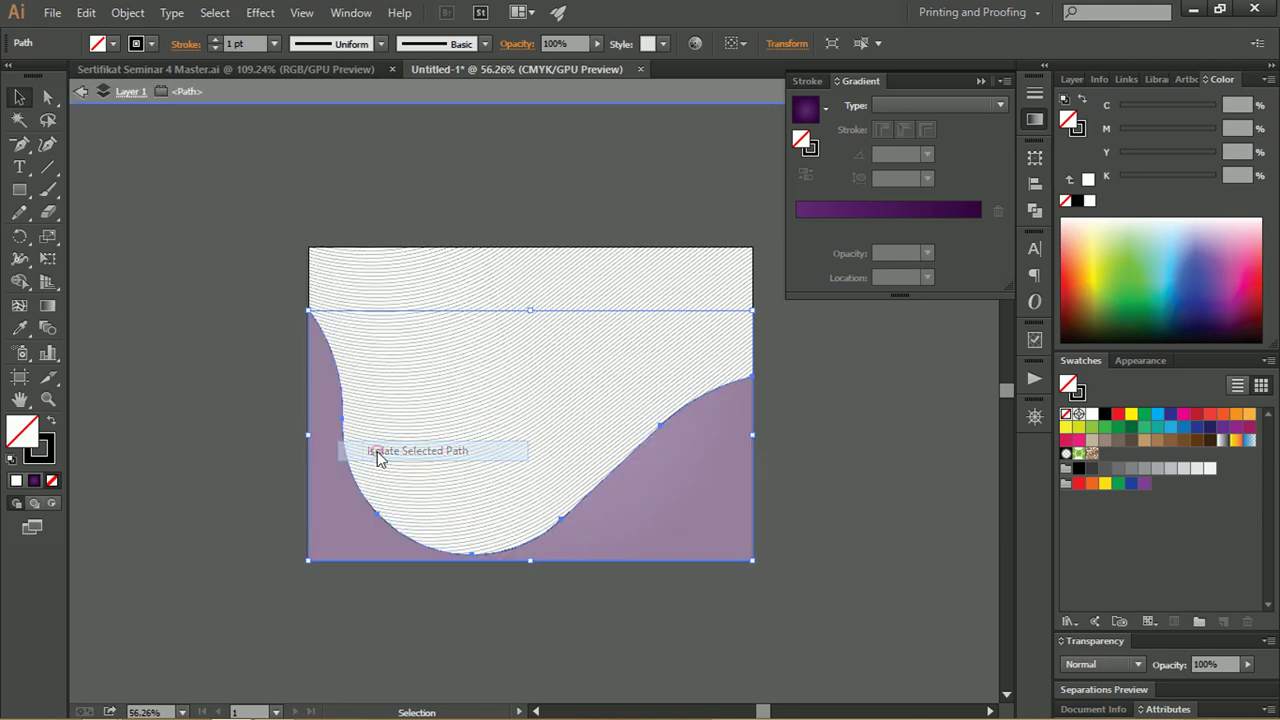
left_click(505, 455)
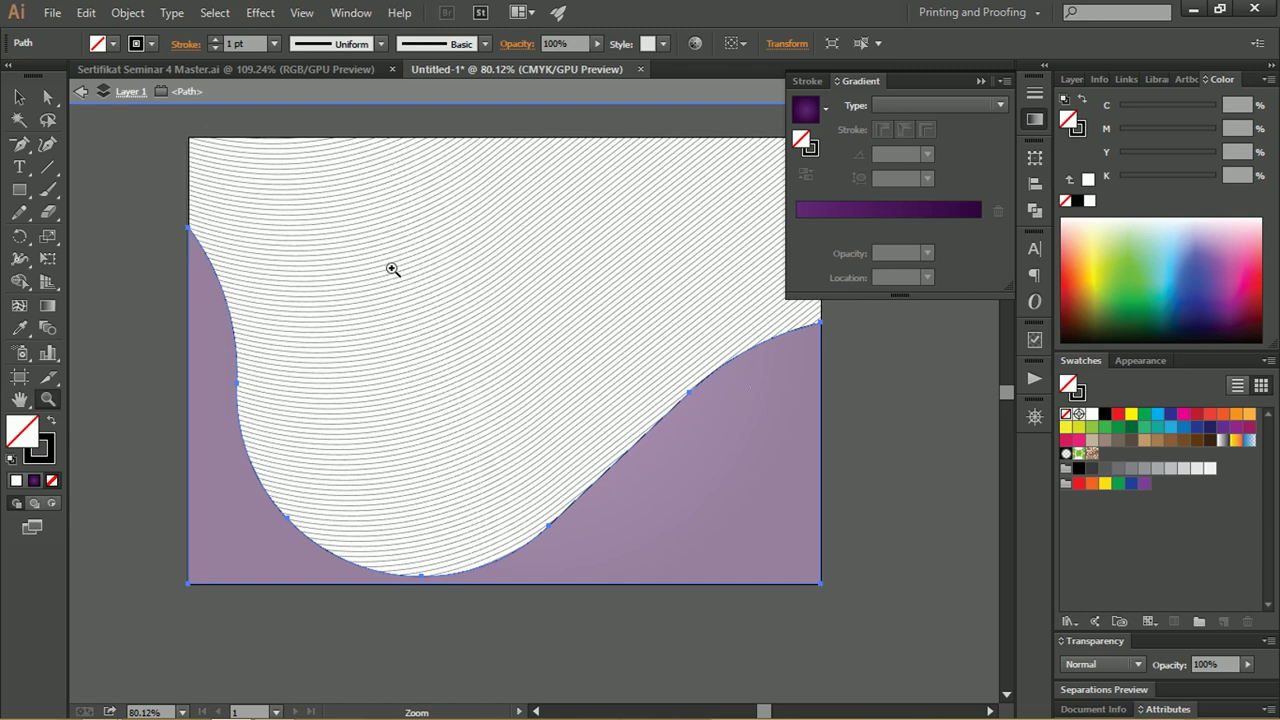
left_click(48, 98)
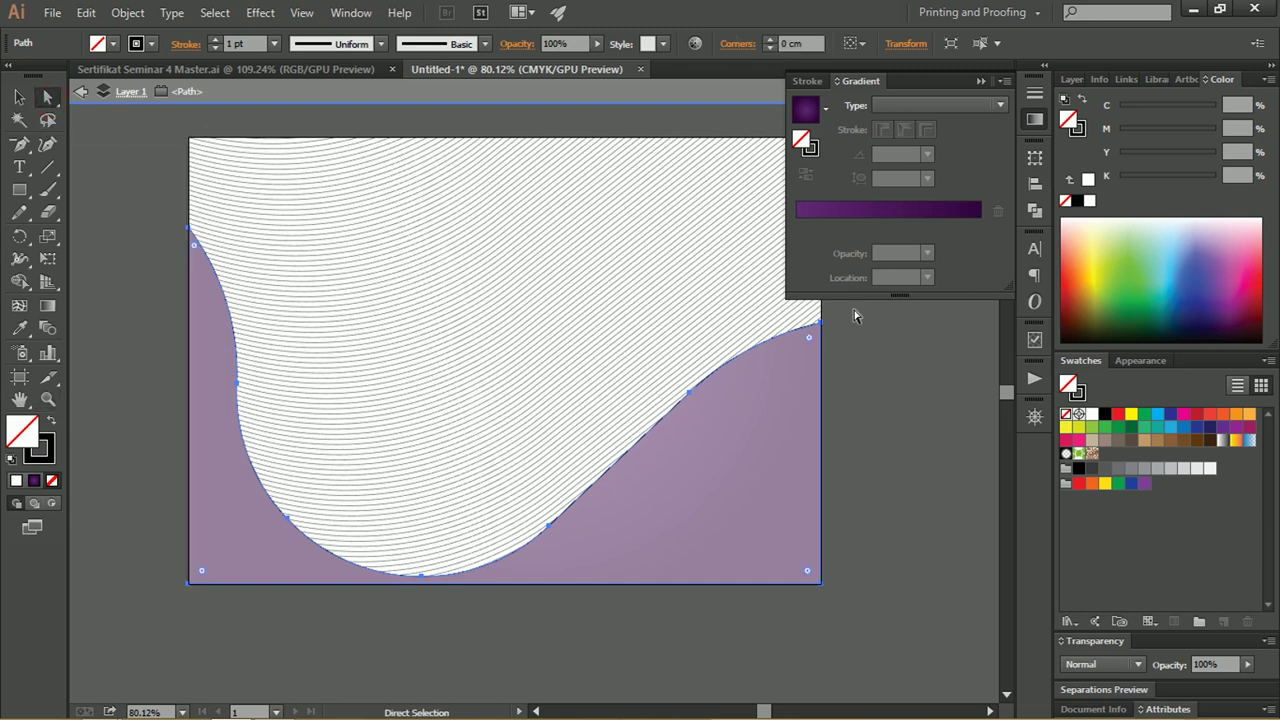
left_click(821, 323)
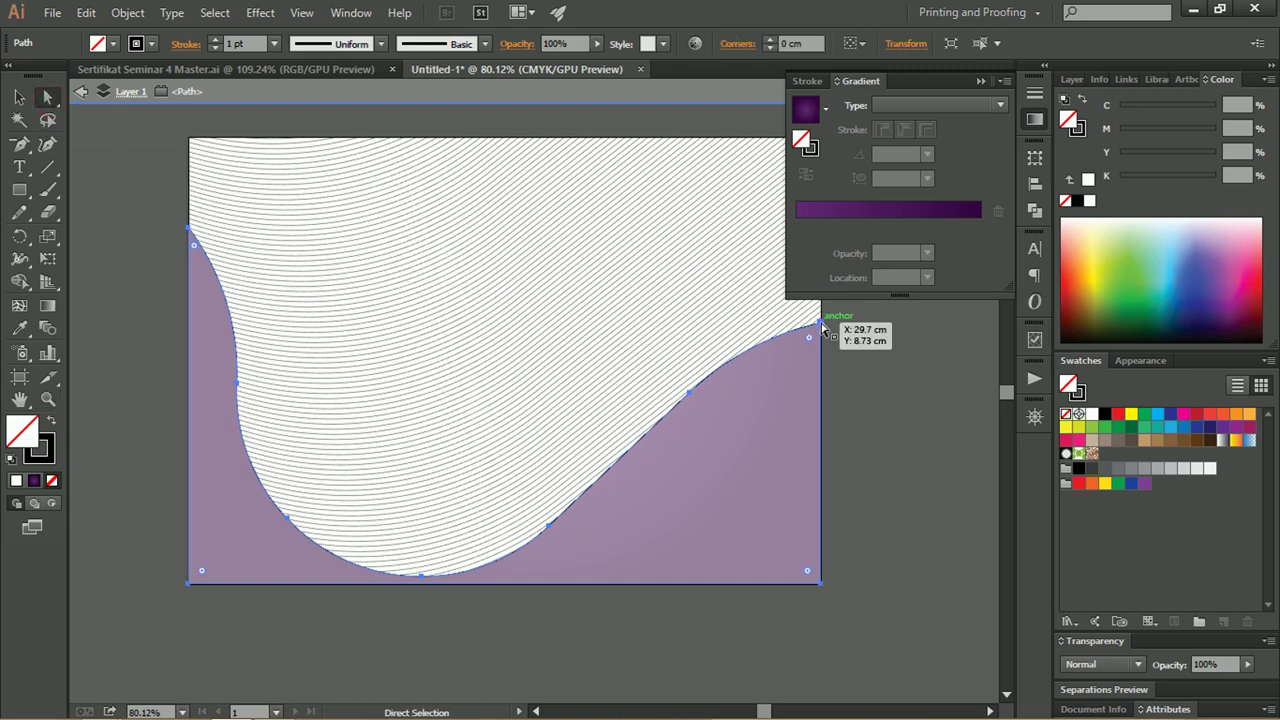
left_click(980, 81)
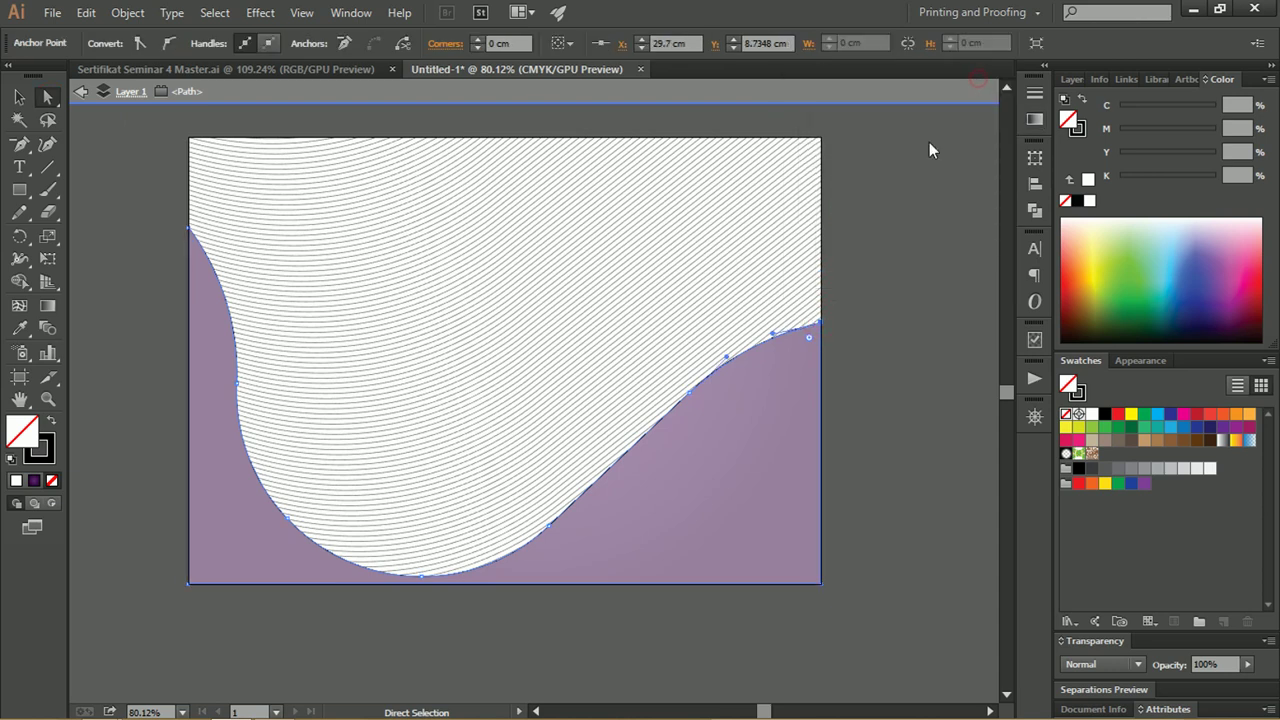
Cut the path at that anchor and delete the bottom-left corner section.
left_click(403, 43)
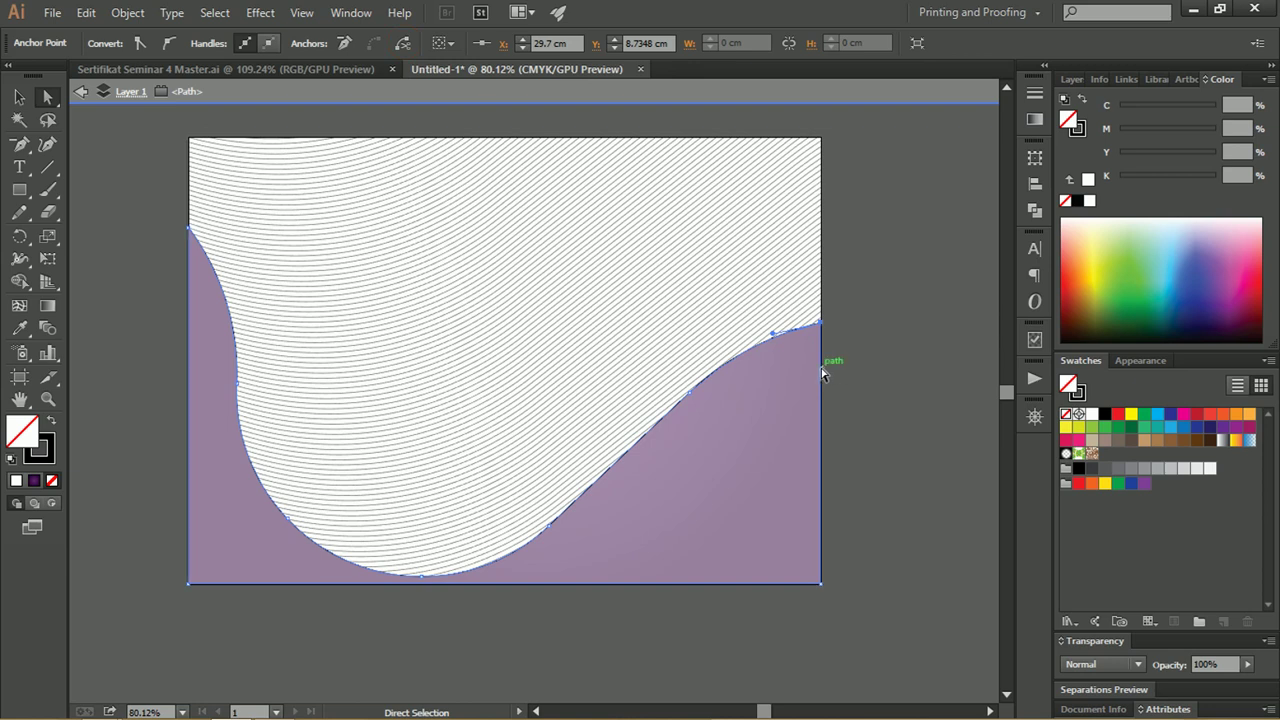
left_click(820, 365)
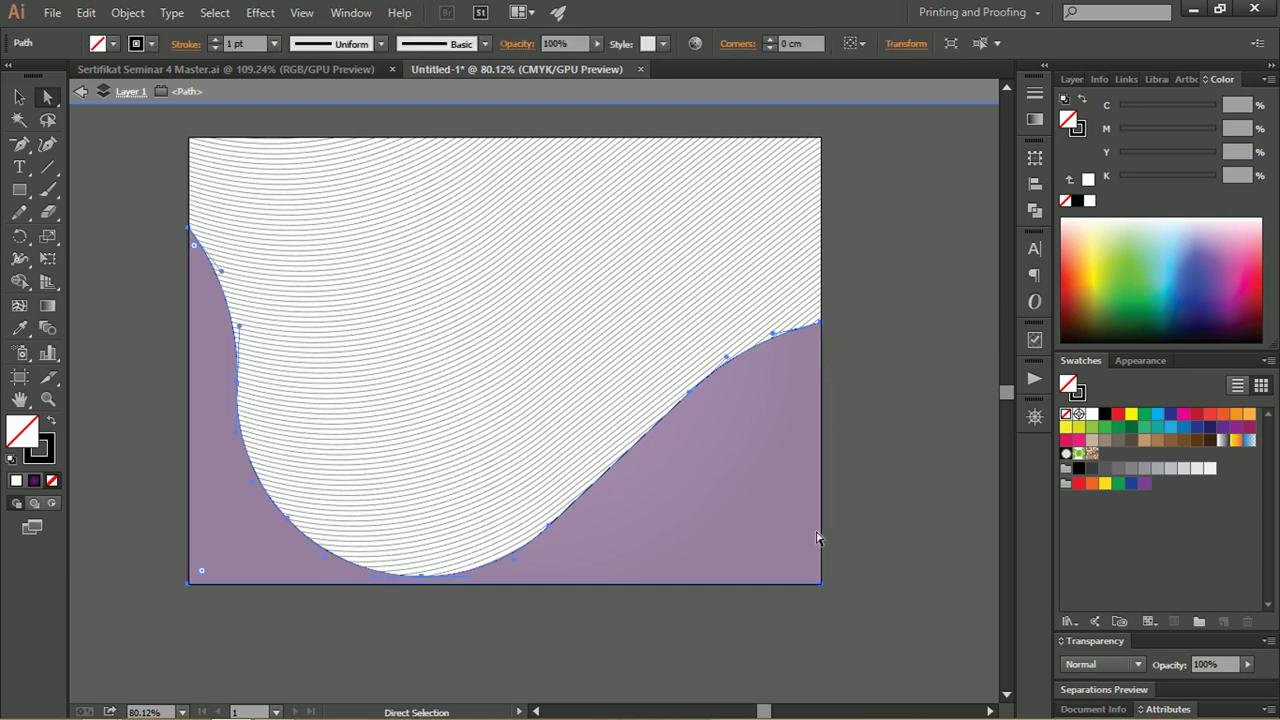
mouse_move(916, 627)
left_mouse_down()
mouse_move(193, 608)
mouse_move(190, 576)
left_mouse_up()
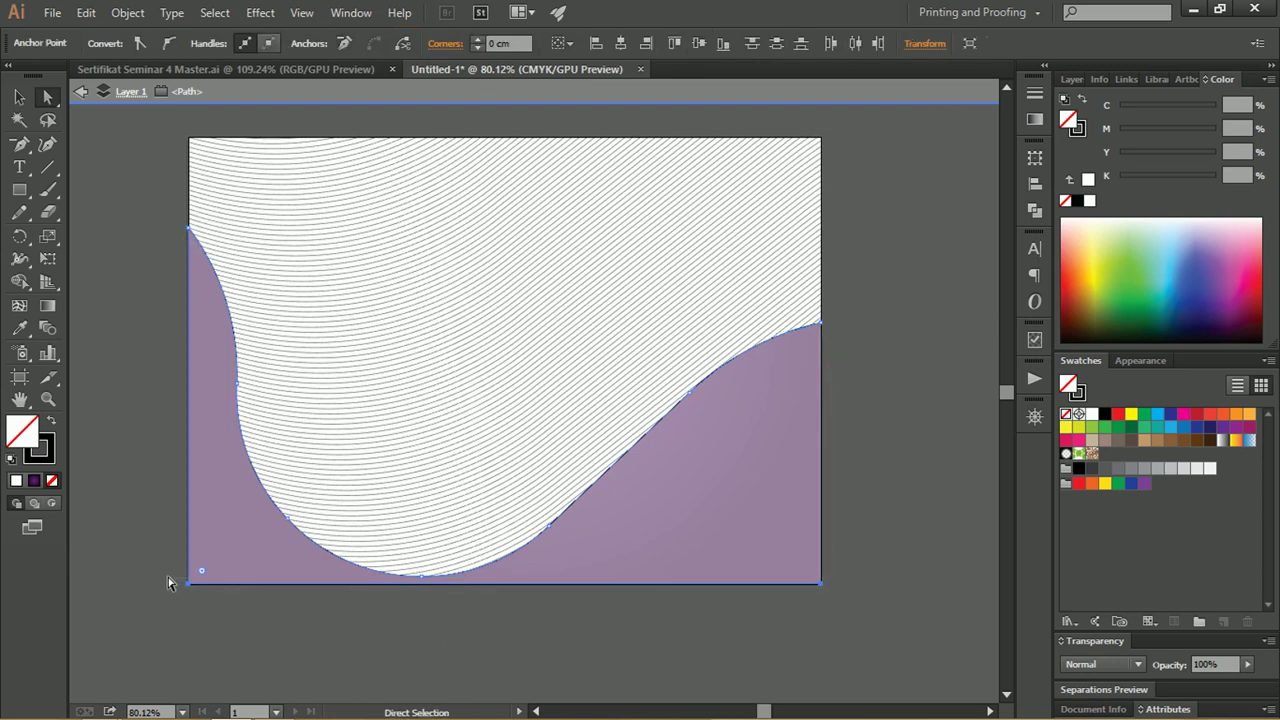
key("Delete")
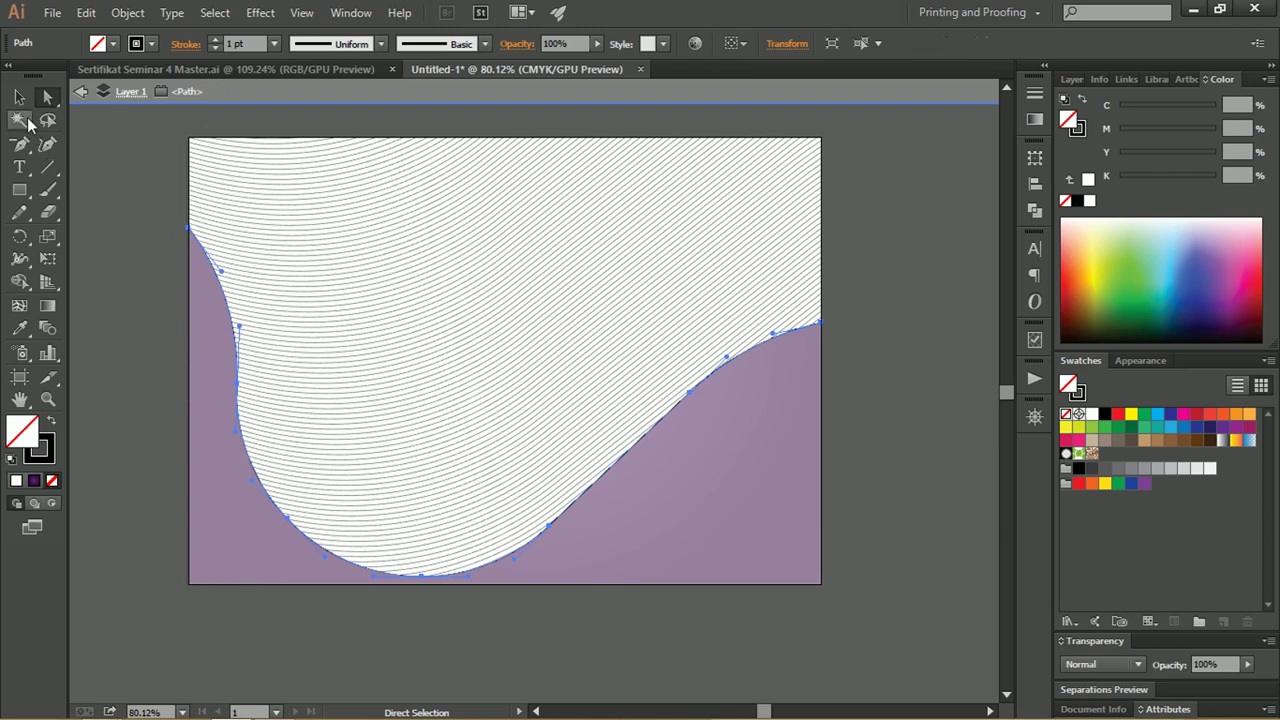
Thicken the wave curve's stroke to about 24 pt and apply Width Profile 1 to taper both ends.
left_click(19, 97)
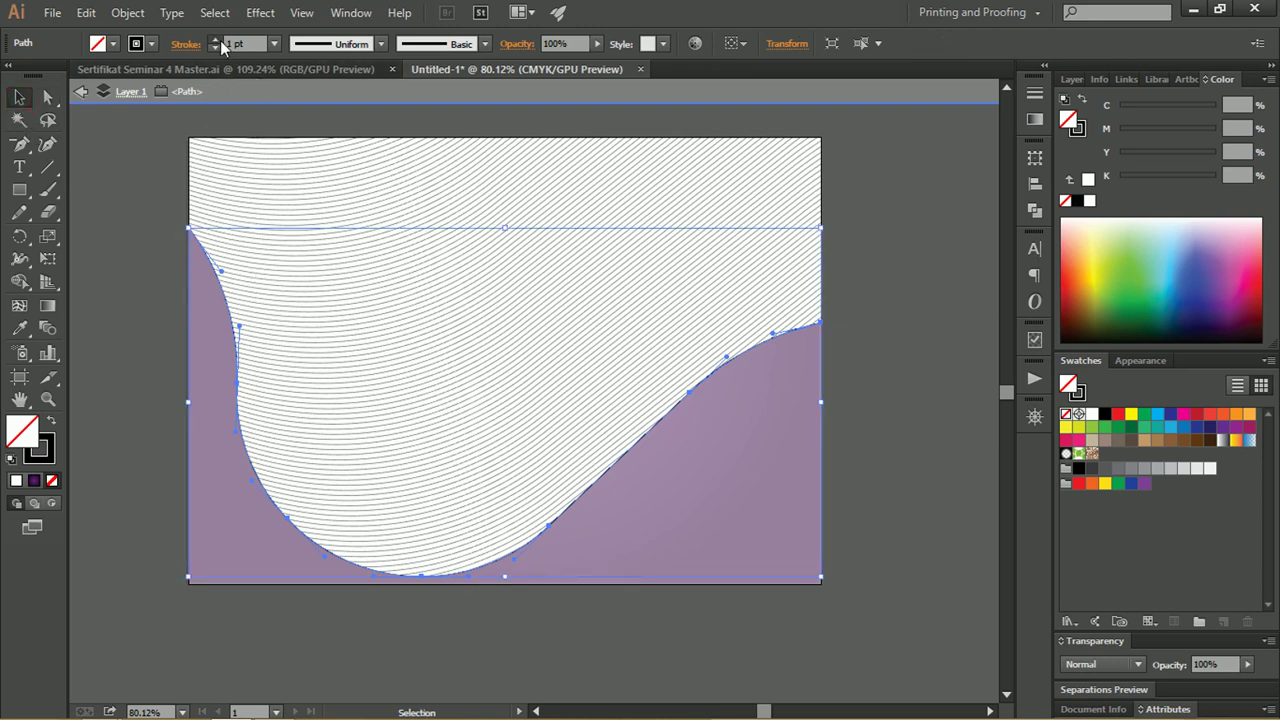
left_click(216, 39)
left_click(216, 39)
left_click(216, 39)
left_click(216, 40)
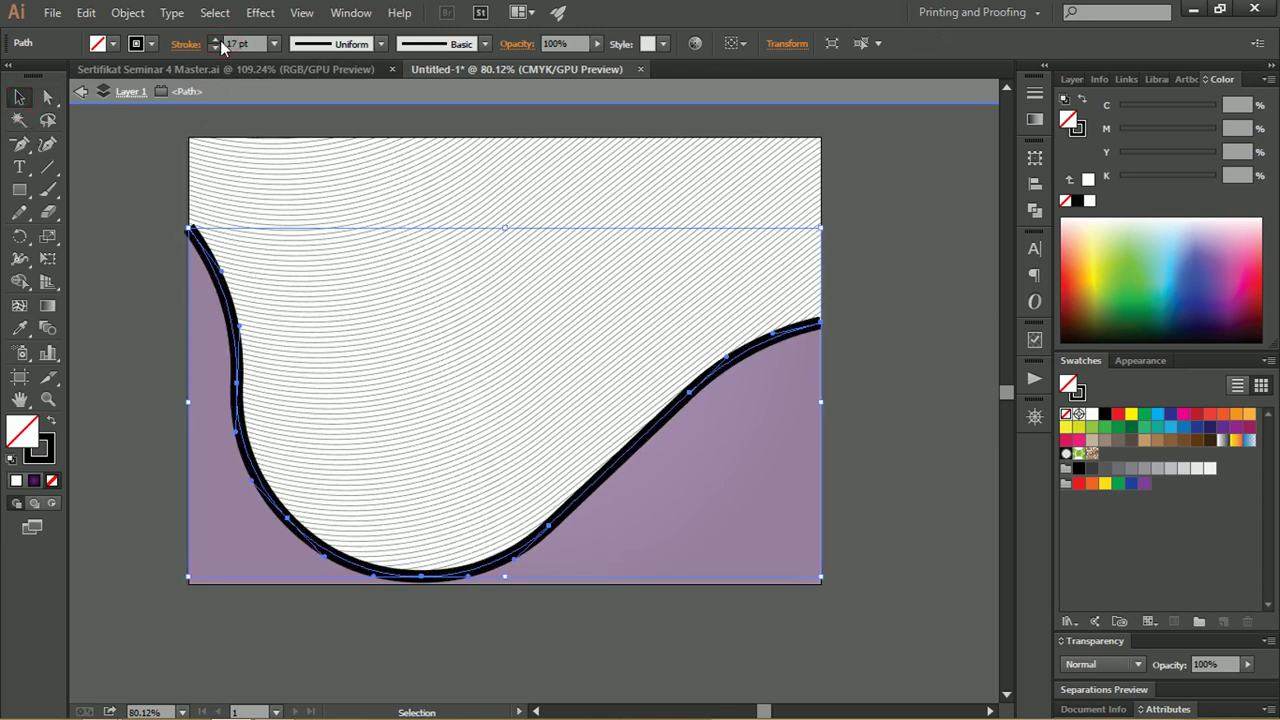
left_click(216, 40)
left_click(216, 40)
left_click(216, 40)
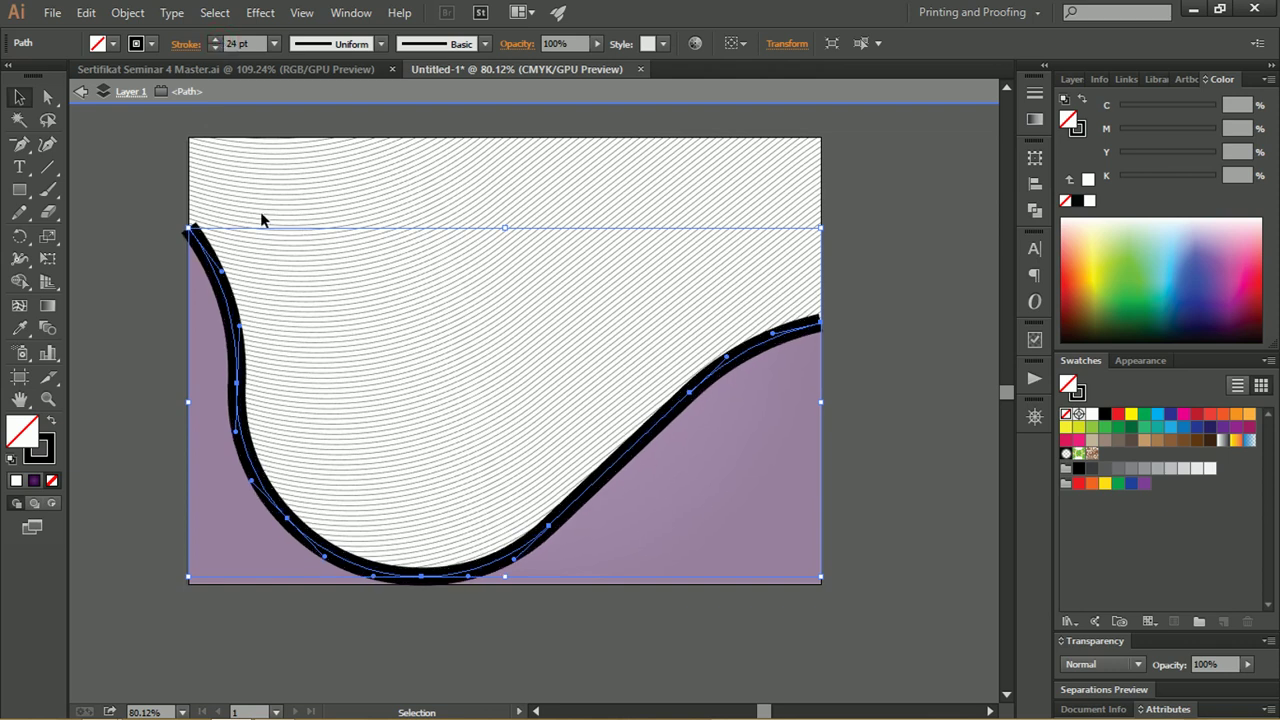
left_click(322, 46)
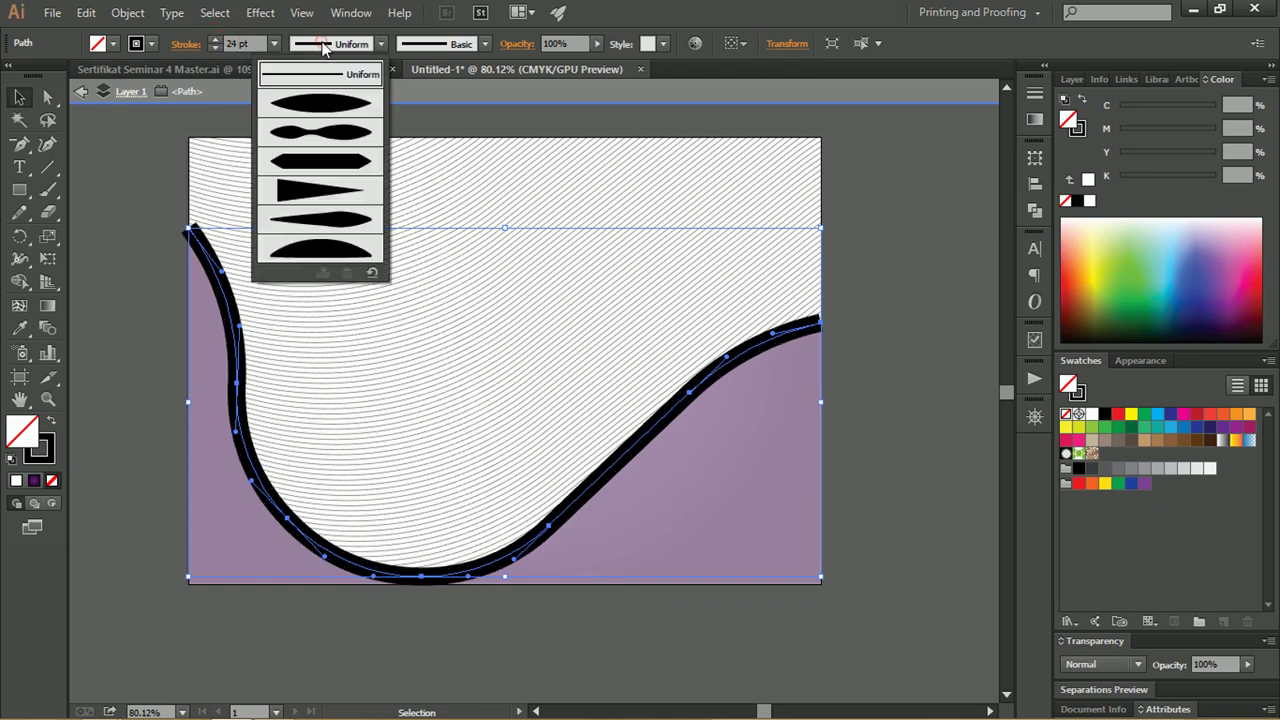
left_click(329, 106)
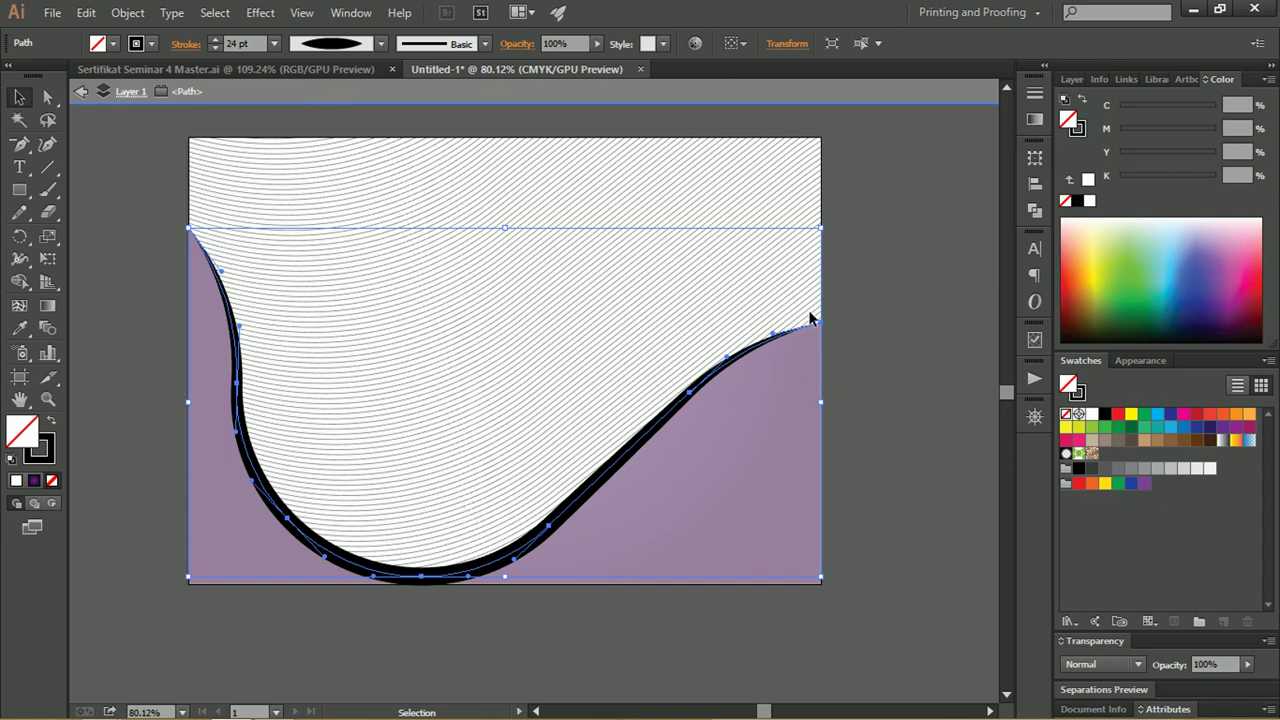
Fine-tune the tapered stroke weight to 20 pt and deselect the curve.
left_click(216, 48)
left_click(216, 48)
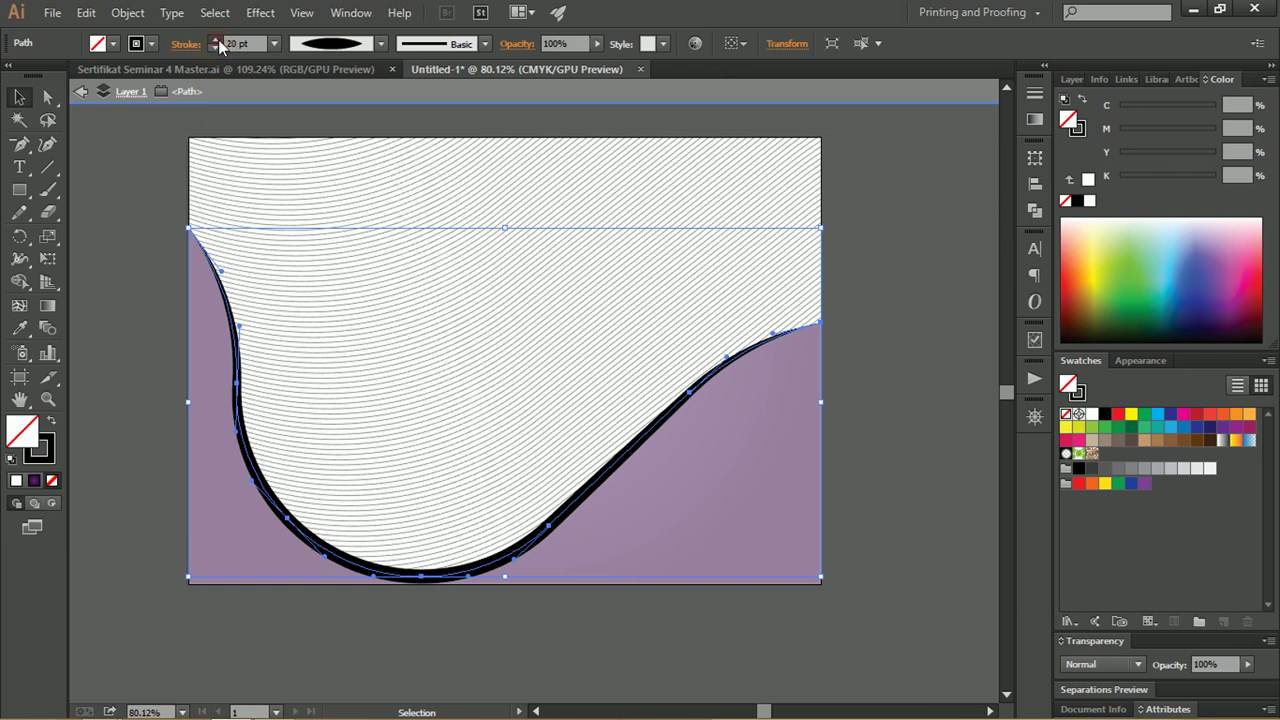
left_click(216, 41)
left_click(216, 41)
left_click(216, 41)
left_click(216, 47)
left_click(216, 47)
left_click(216, 47)
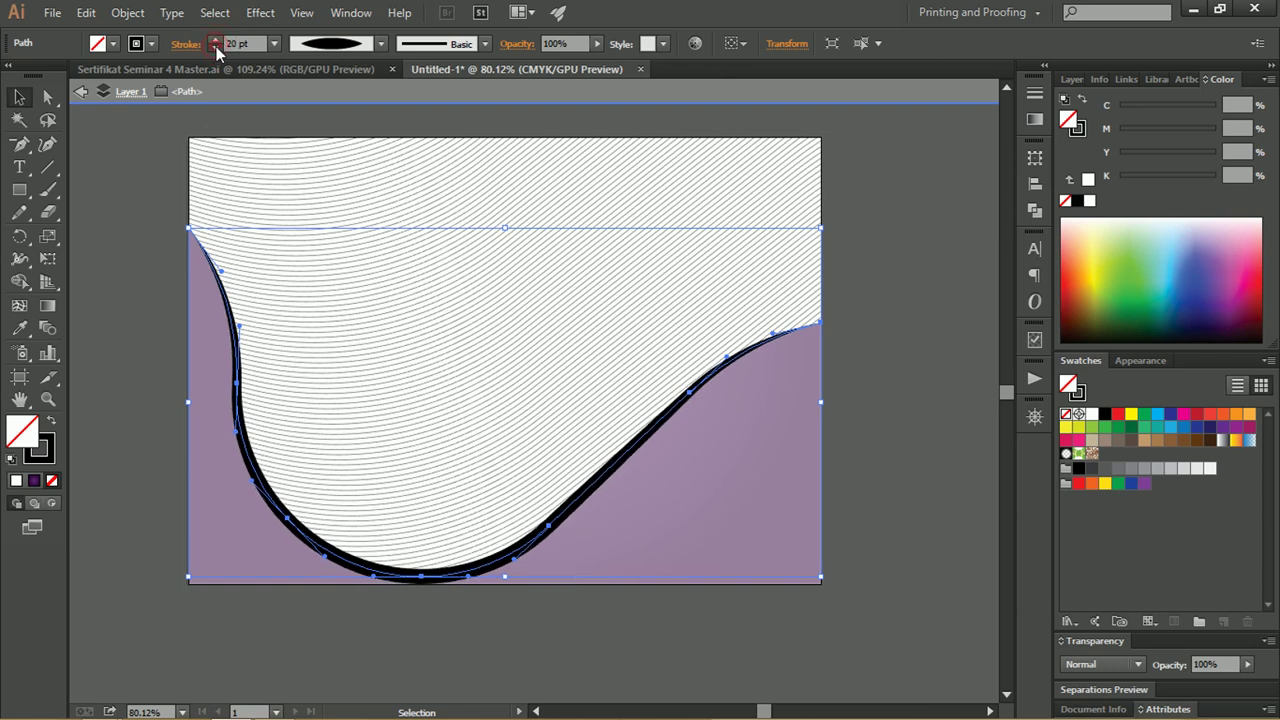
left_click(216, 47)
left_click(216, 39)
left_click(882, 299)
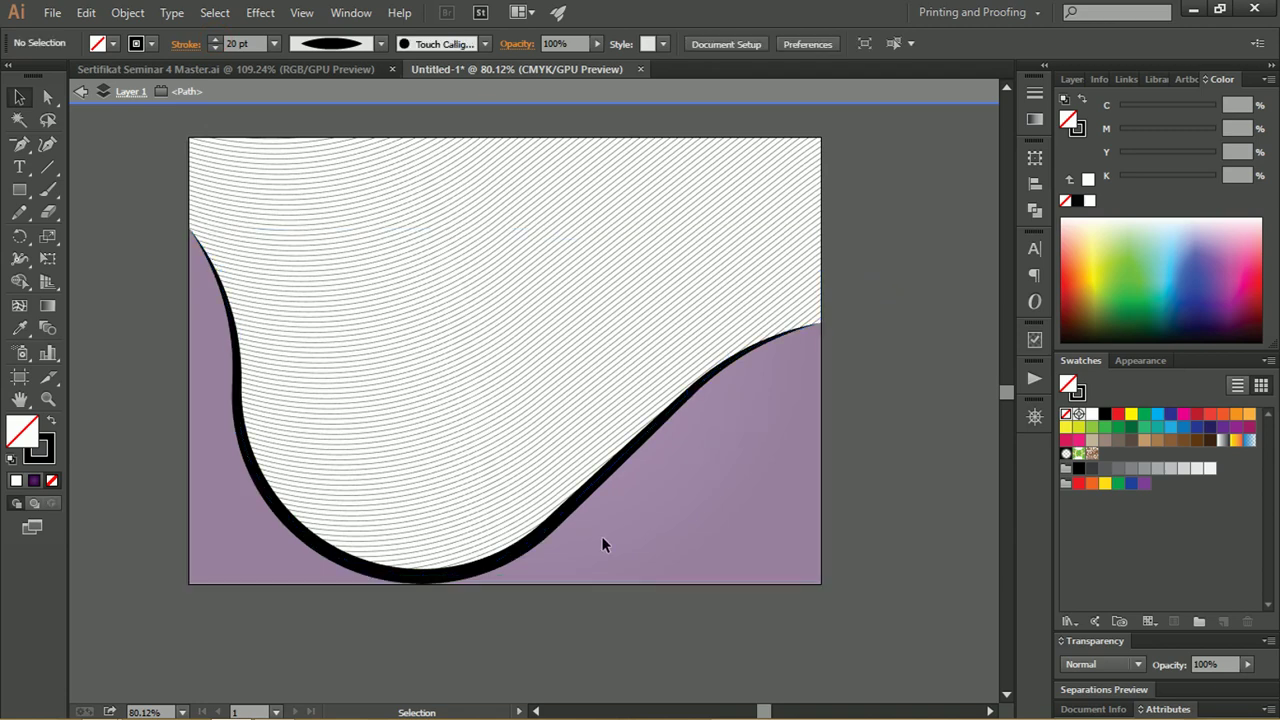
Zoom in on the tapered curve and nudge it slightly into position.
key("z")
mouse_move(457, 517)
left_mouse_down()
mouse_move(445, 489)
mouse_move(470, 500)
left_mouse_up()
key("v")
left_click(428, 529)
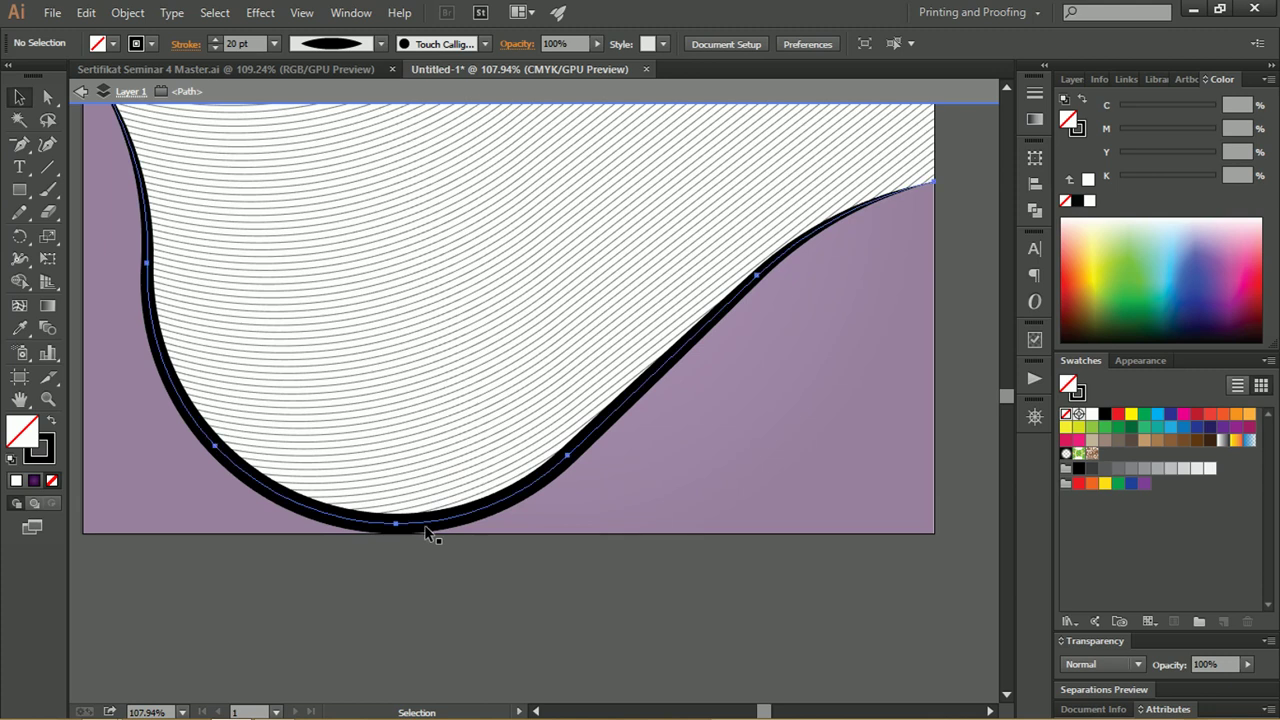
left_click(425, 530)
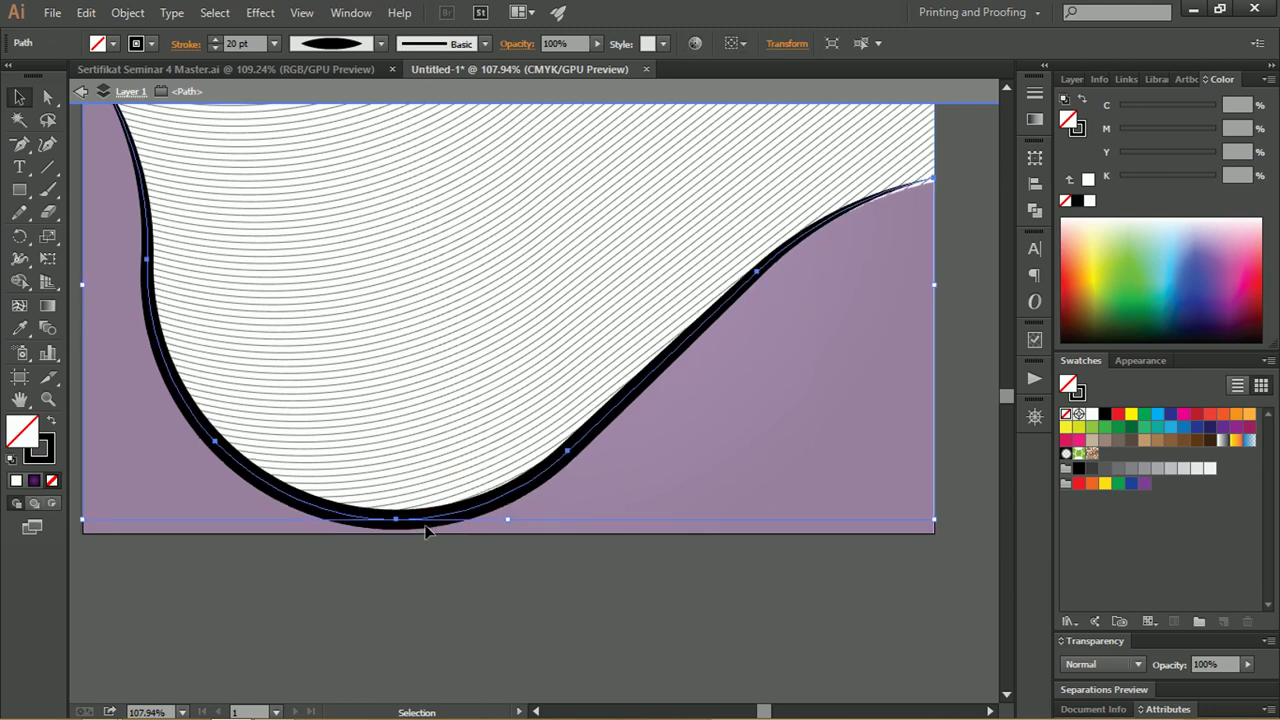
left_click_drag(425, 530, 428, 527)
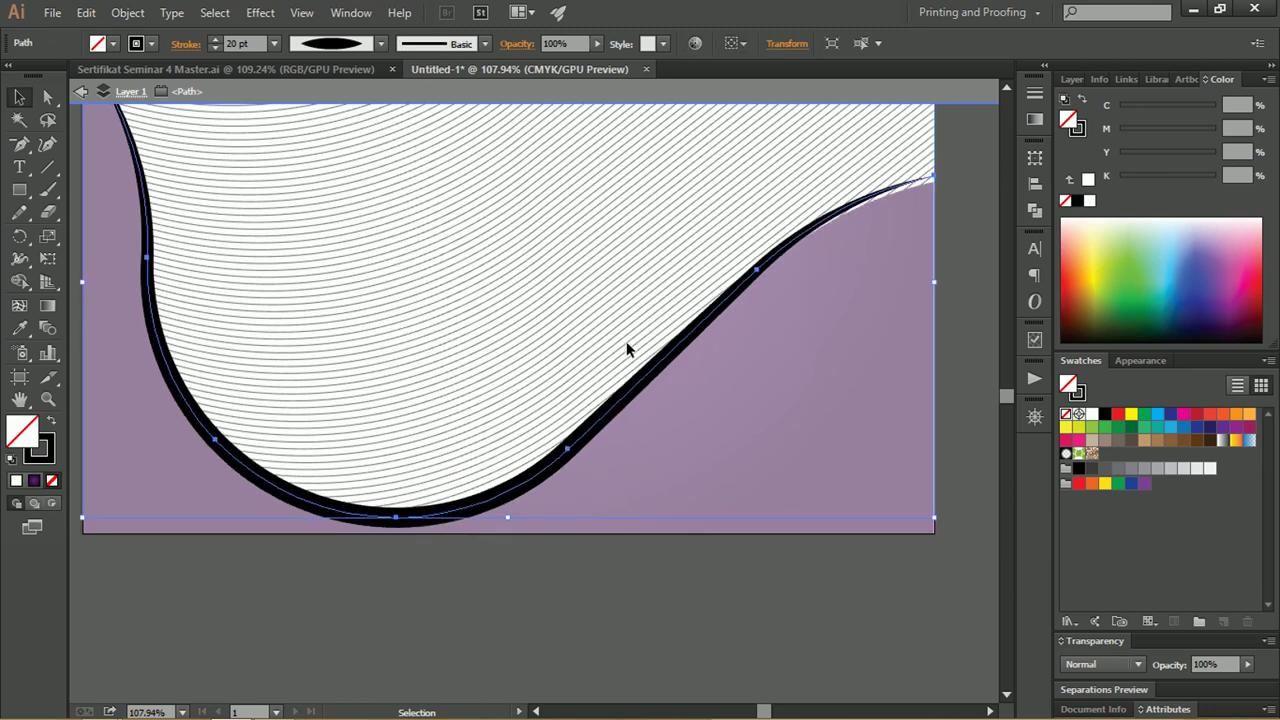
key("Down")
key("Down")
key("Down")
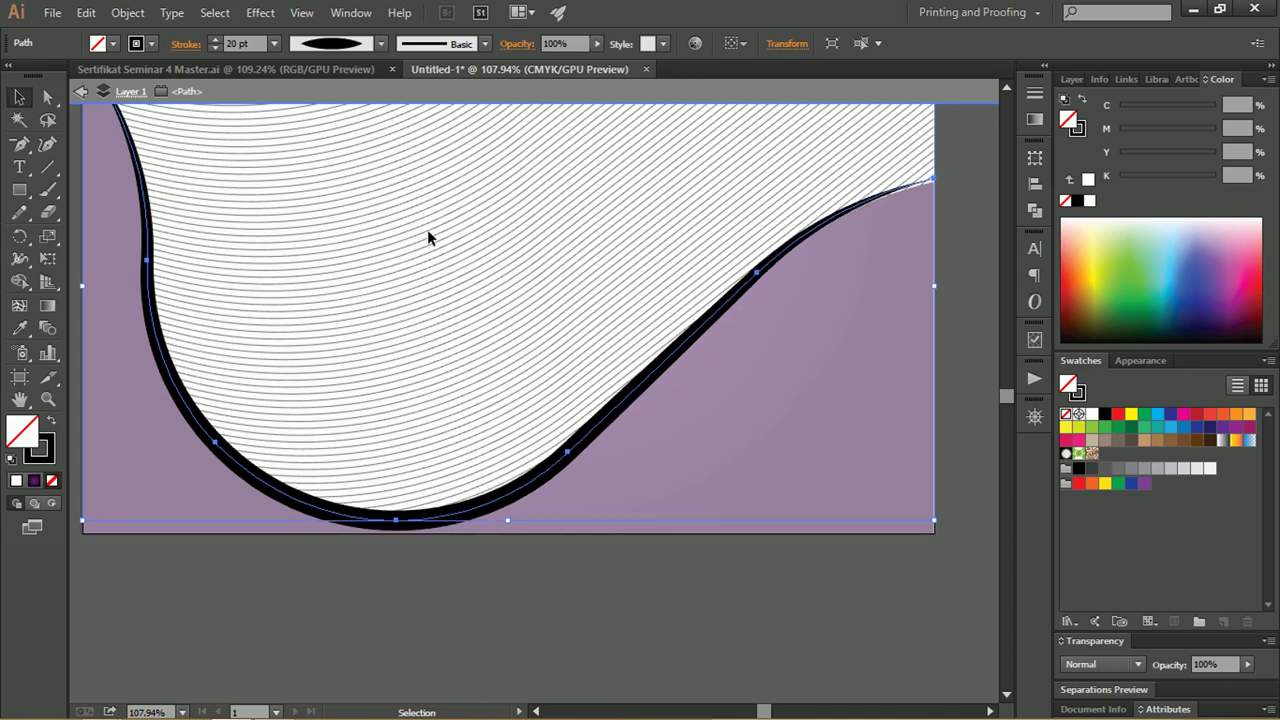
Drag the curve's top-left end anchor onto the artboard's left edge.
key("z")
mouse_move(491, 228)
left_mouse_down()
mouse_move(471, 234)
mouse_move(508, 296)
left_mouse_up()
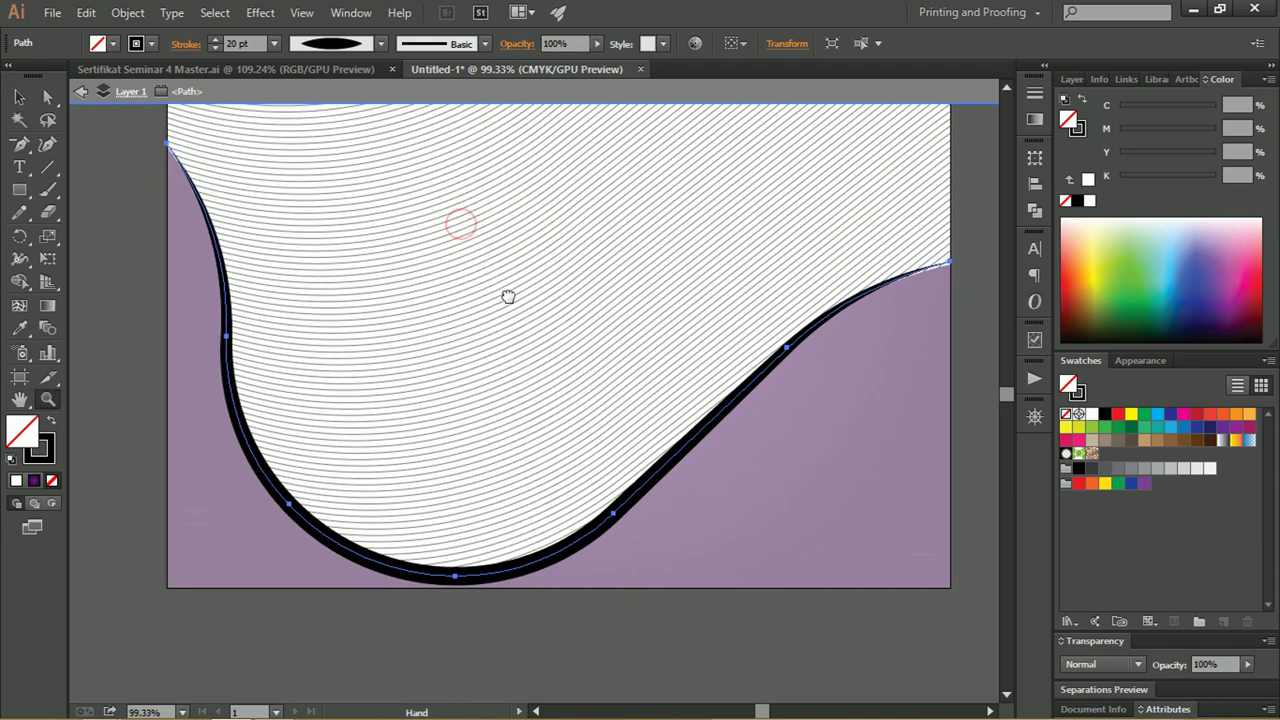
key("a")
left_click(166, 146)
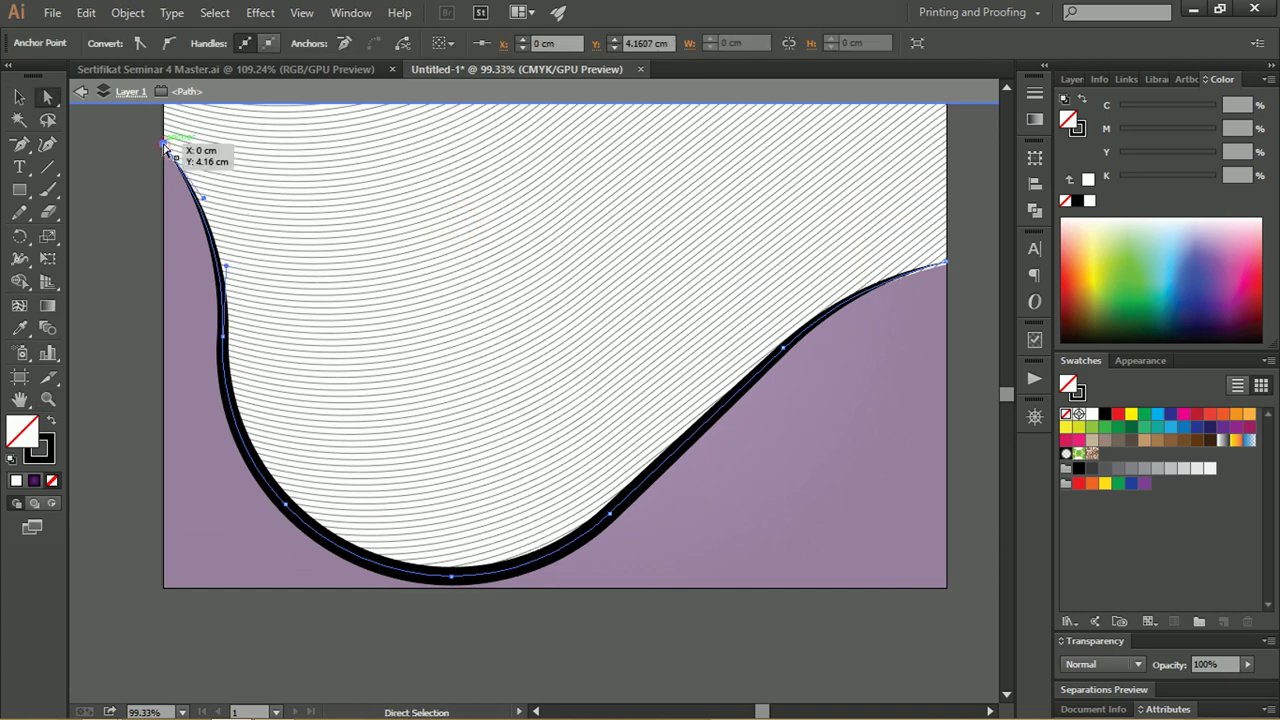
left_click_drag(166, 146, 396, 261)
key("z")
key("a")
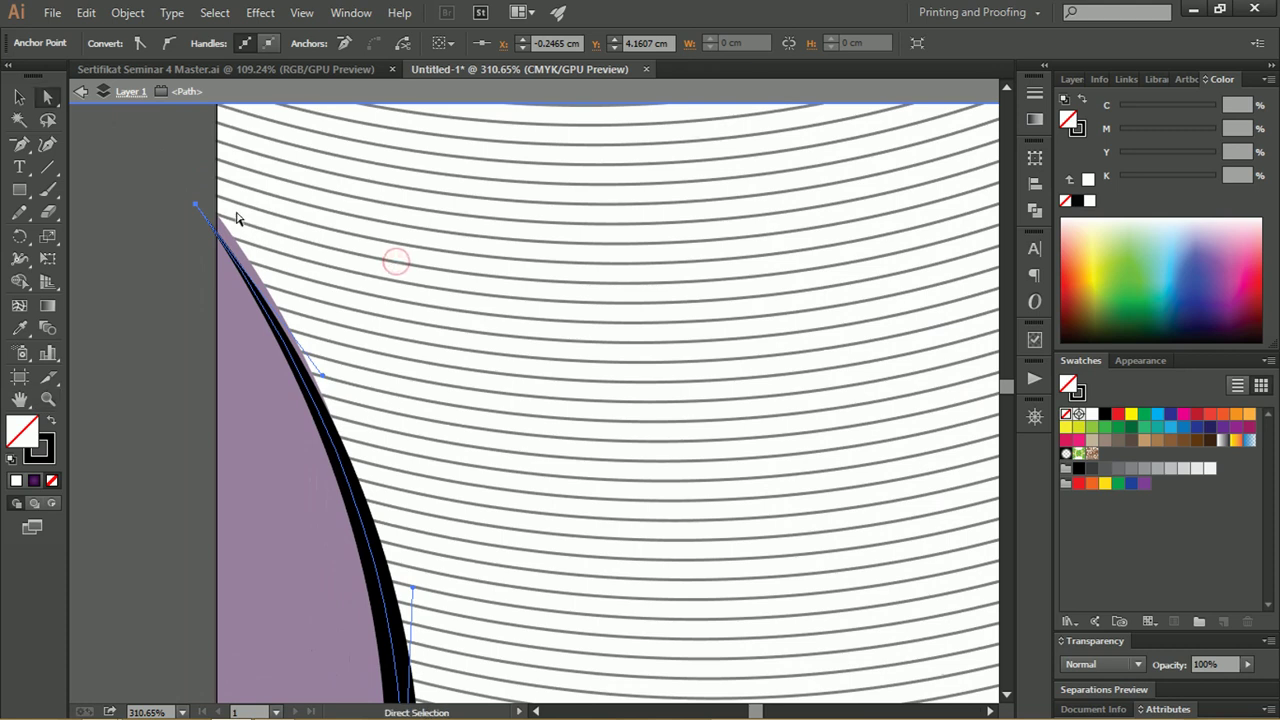
left_click_drag(195, 205, 201, 195)
Drag the right end anchor onto the artboard's right edge and zoom out.
mouse_move(494, 300)
left_mouse_down()
mouse_move(446, 310)
mouse_move(606, 380)
mouse_move(443, 300)
left_mouse_up()
mouse_move(591, 346)
left_mouse_down()
mouse_move(463, 338)
mouse_move(717, 340)
mouse_move(580, 334)
mouse_move(571, 346)
left_mouse_up()
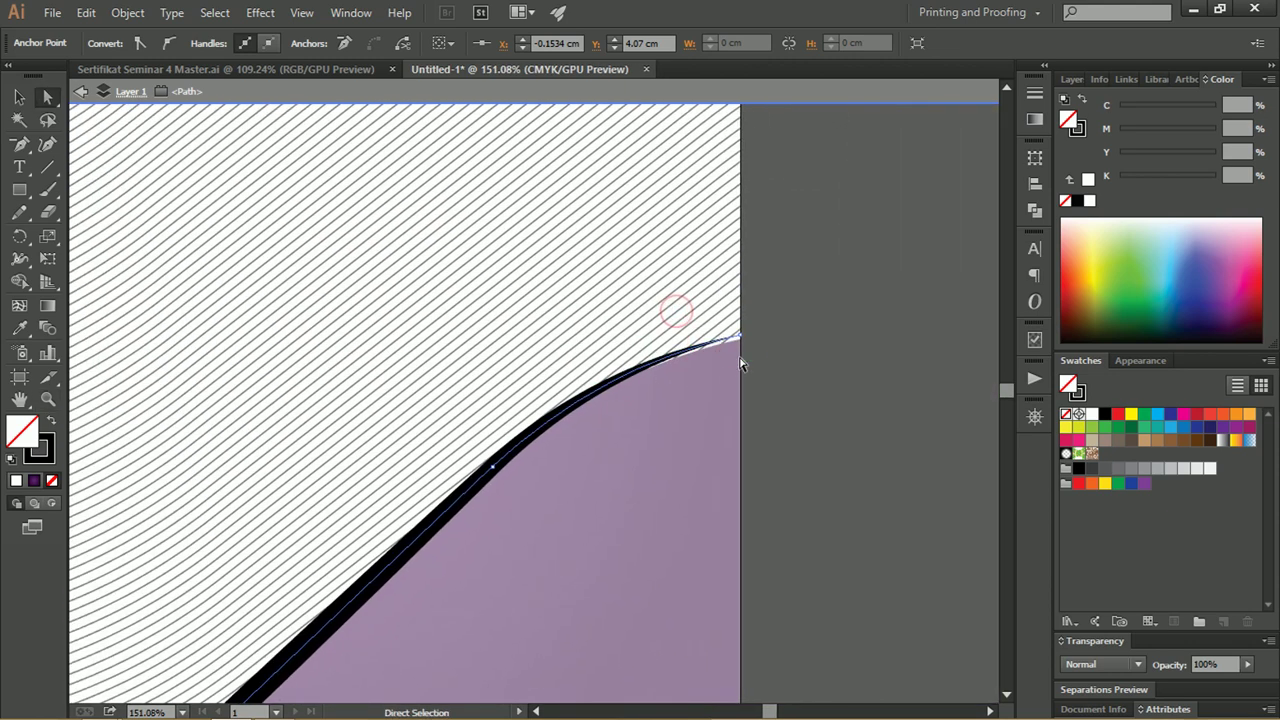
left_click_drag(739, 338, 748, 341)
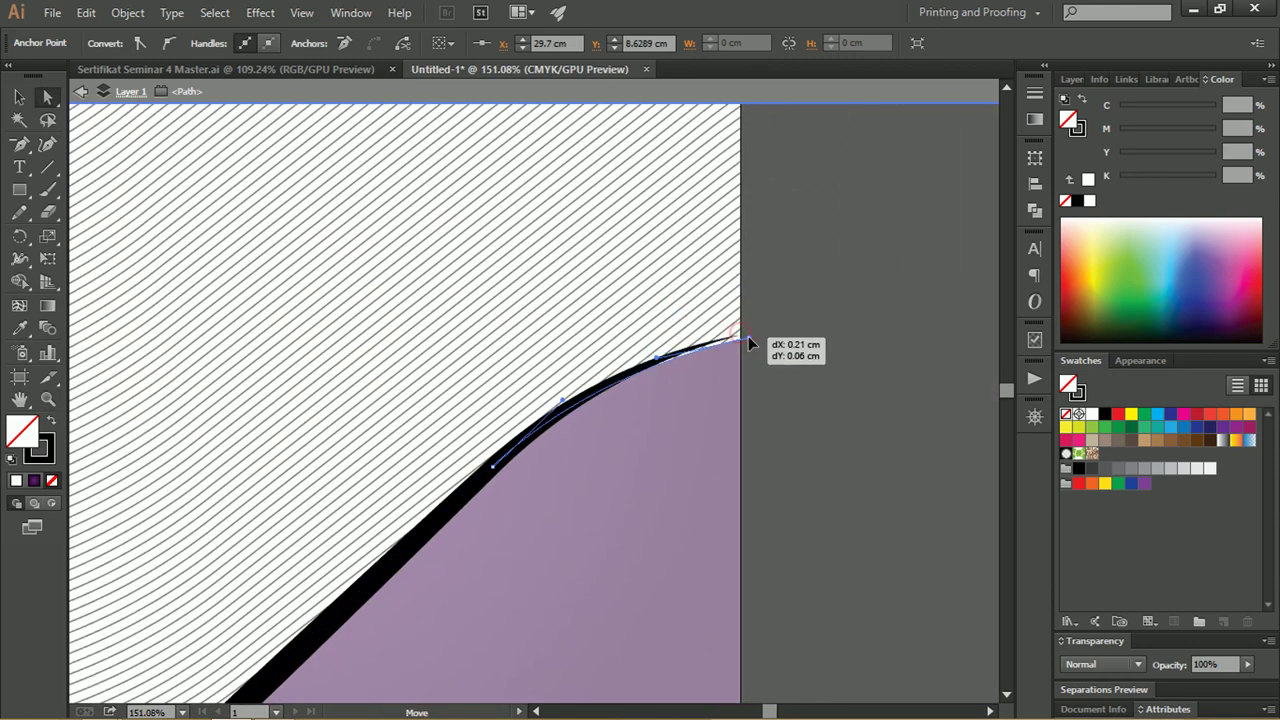
mouse_move(748, 337)
left_mouse_down()
mouse_move(573, 314)
mouse_move(594, 314)
left_mouse_up()
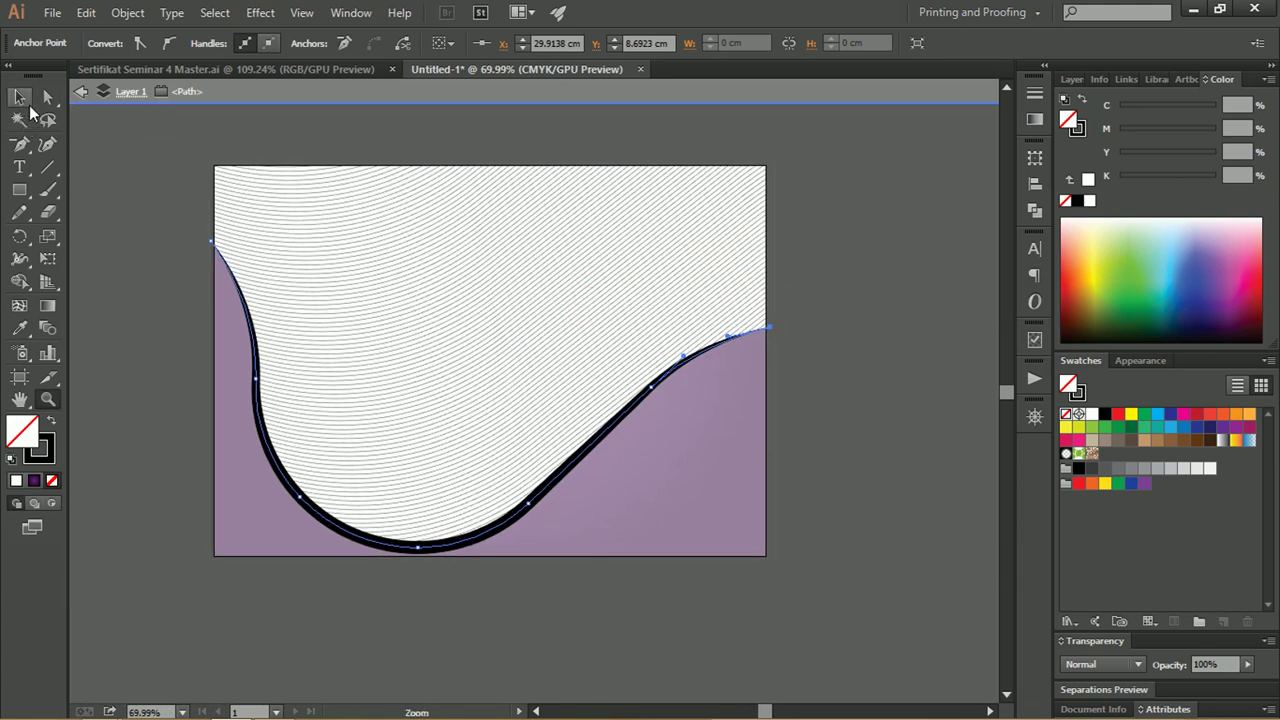
Exit isolation mode, duplicate the tapered curve's <Path> layer, and target the copy.
left_click(20, 97)
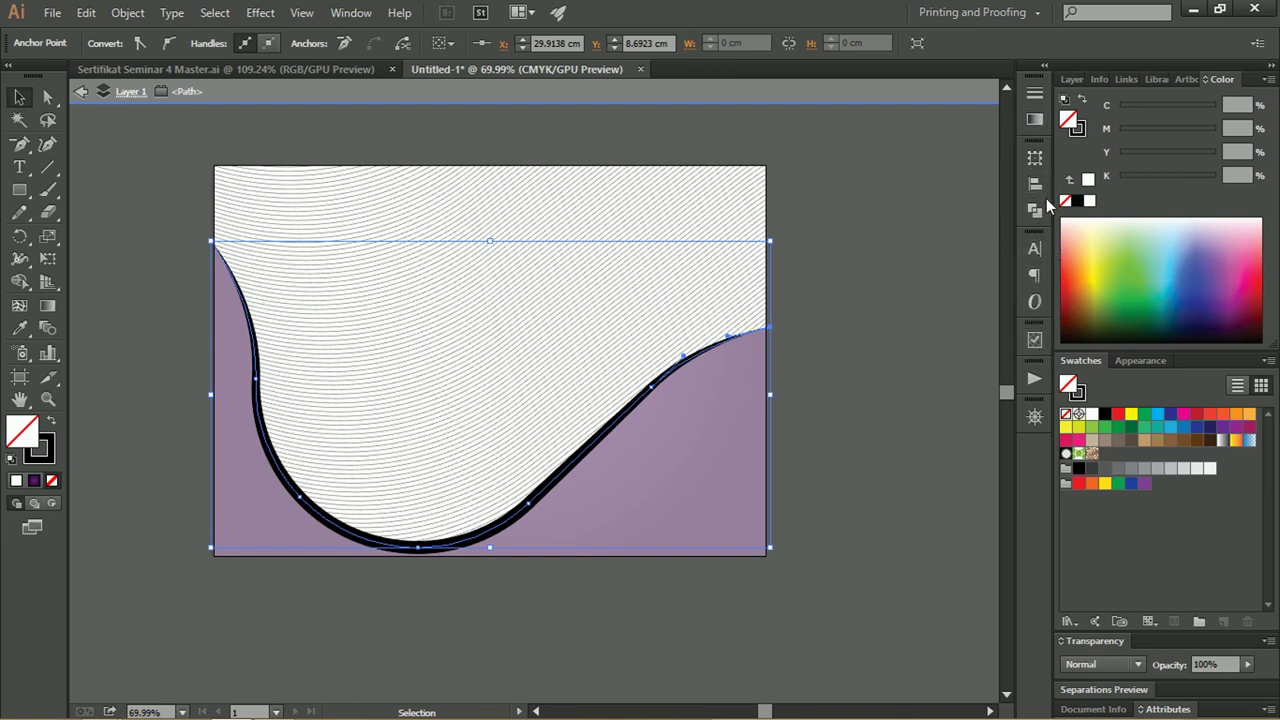
left_click(1073, 79)
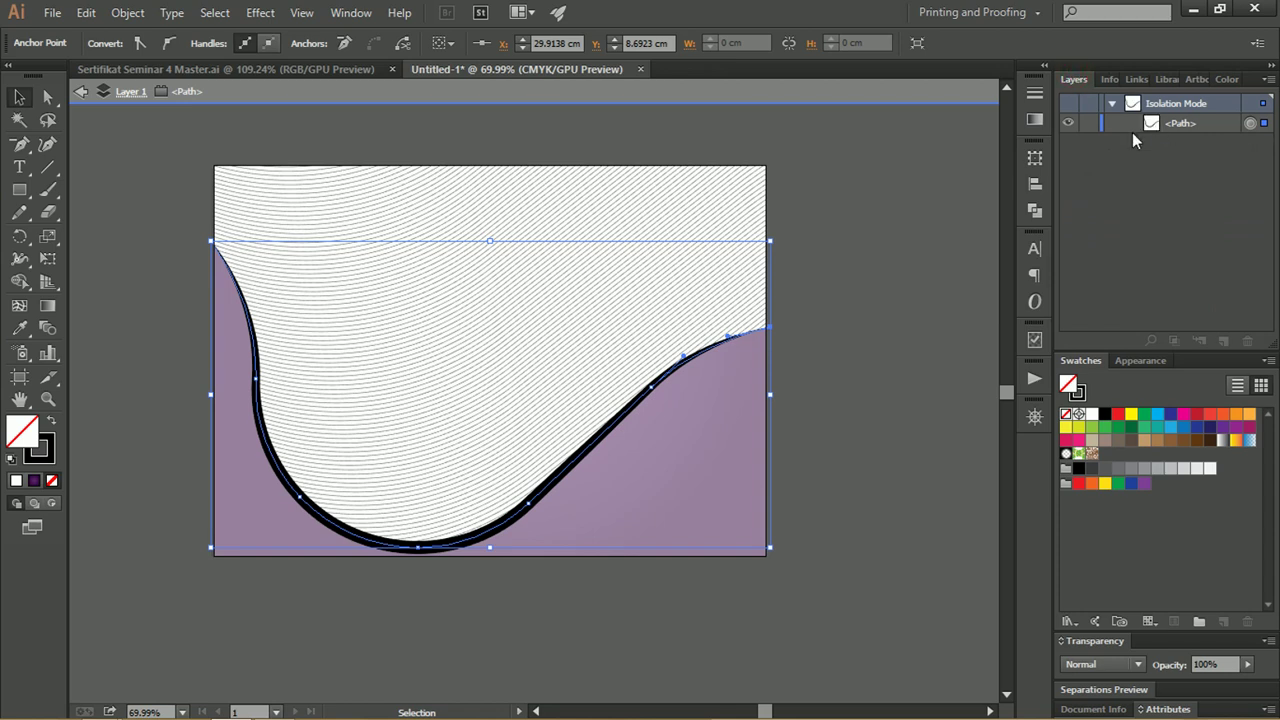
key("Escape")
left_click(1182, 145)
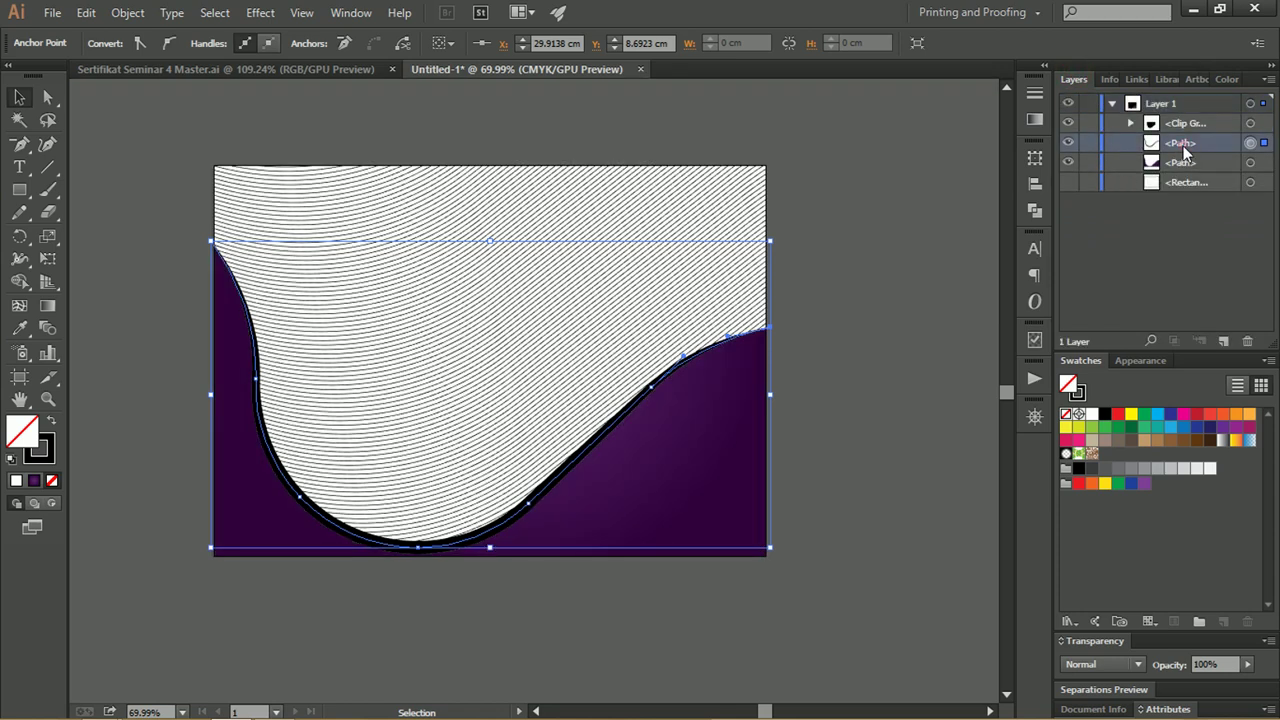
left_click_drag(1182, 145, 1222, 340)
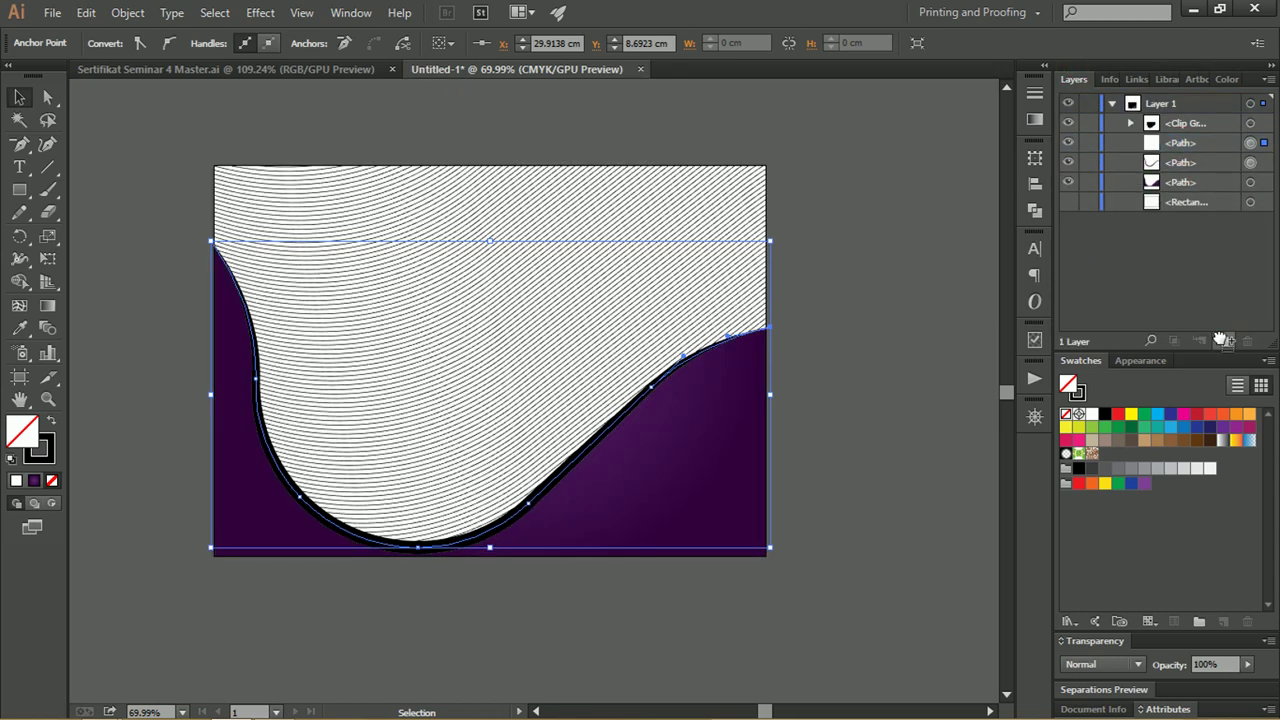
left_click(1215, 163)
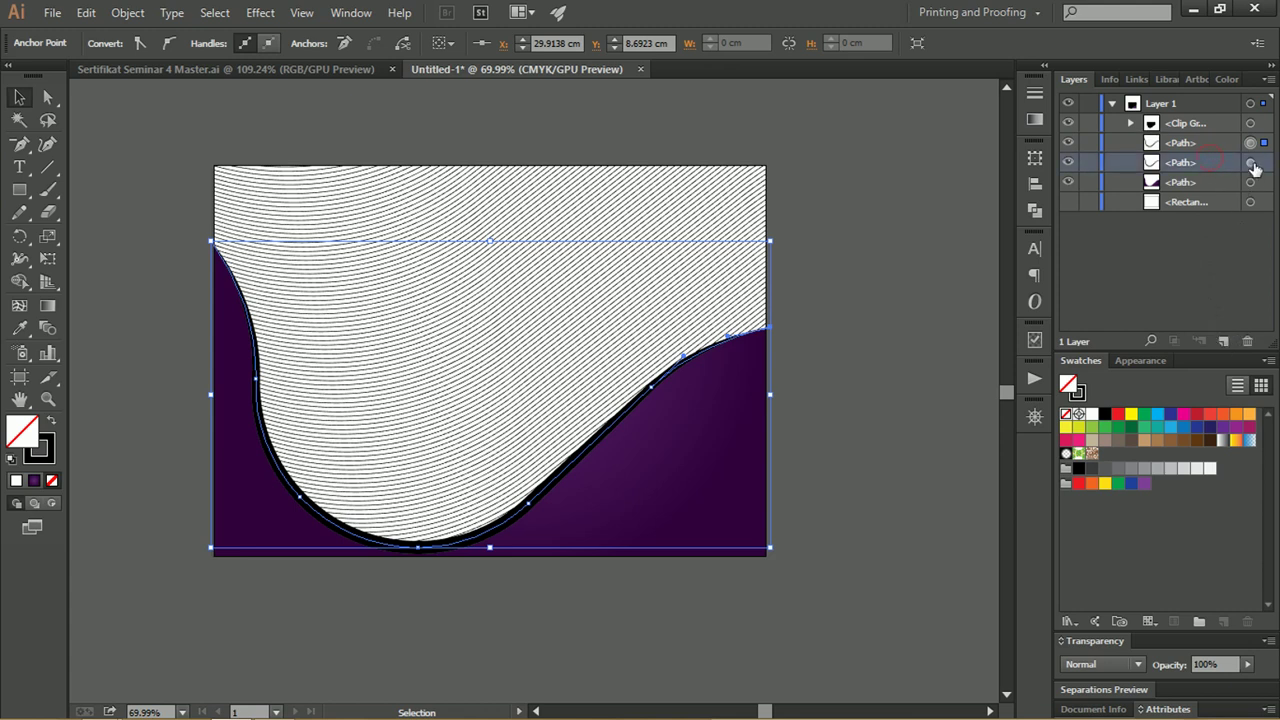
left_click(1251, 163)
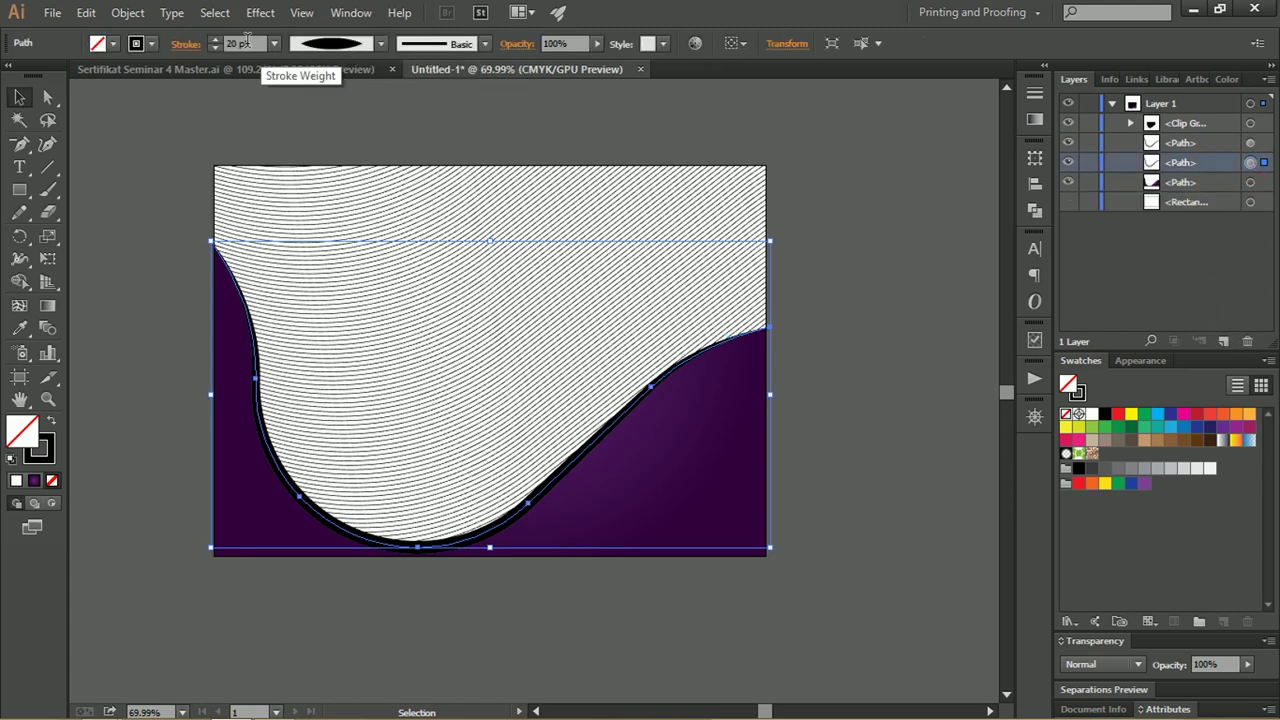
left_click(120, 14)
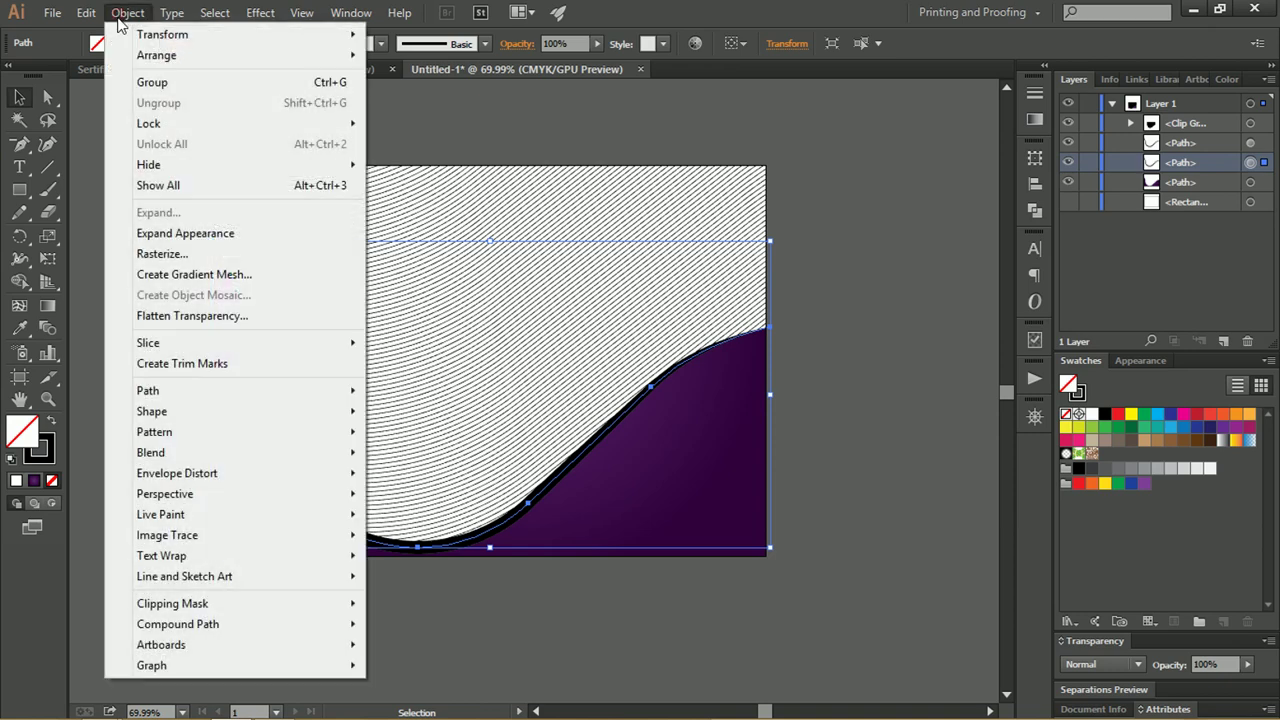
Outline the copied stroke, fill it yellow, and hide the black stroked curve.
left_click(220, 238)
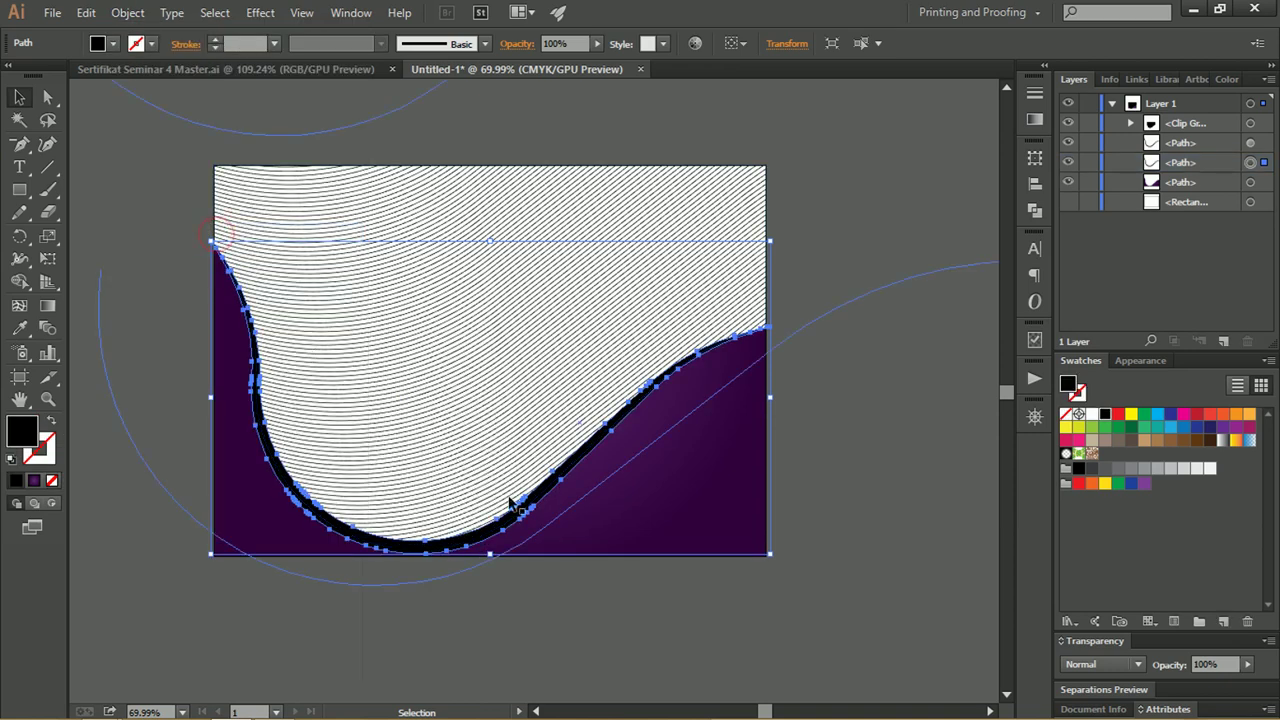
left_click(1066, 427)
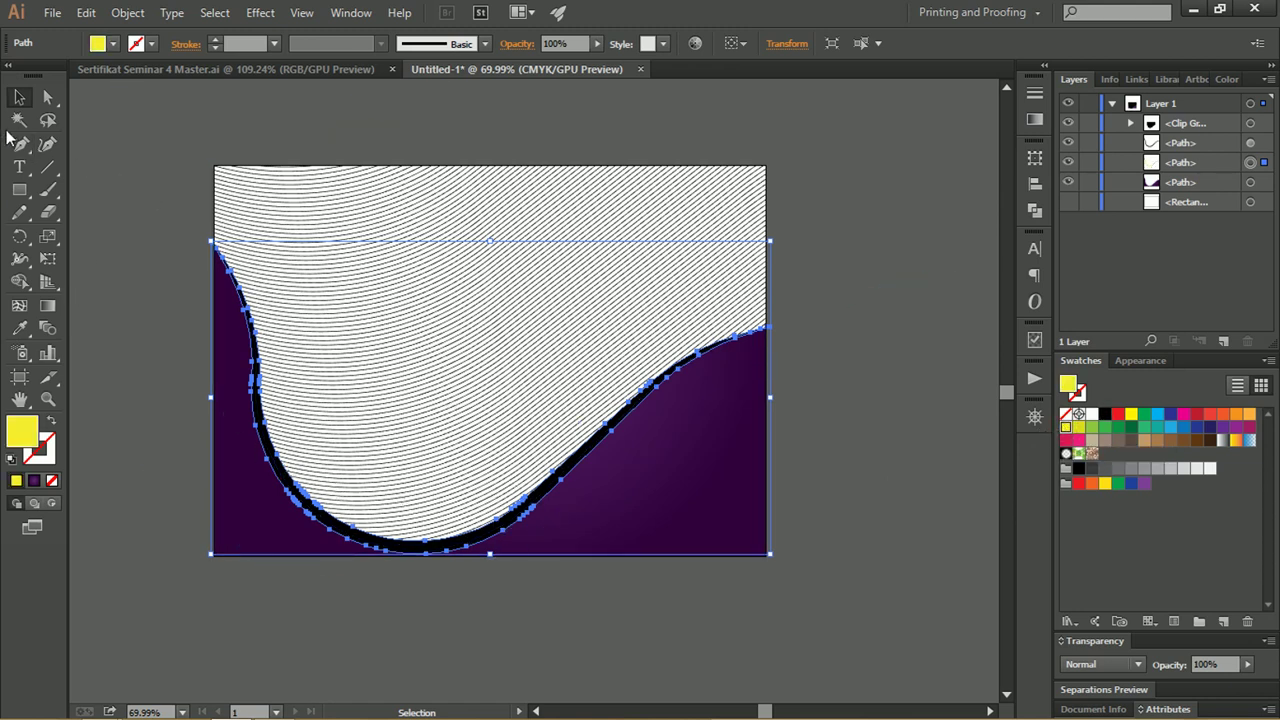
left_click(19, 96)
left_click(1068, 142)
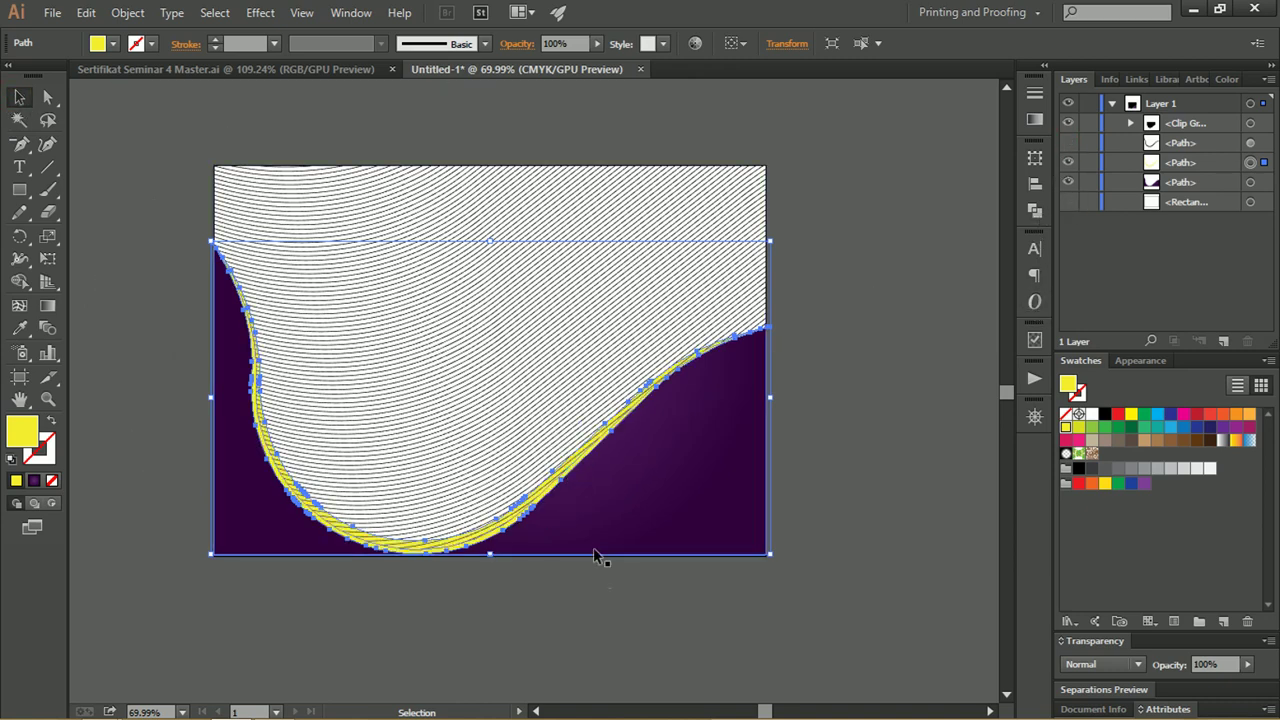
left_click(614, 599)
Show the black path again, select both paths, and fill them solid yellow.
key("z")
left_click_drag(500, 476, 495, 471)
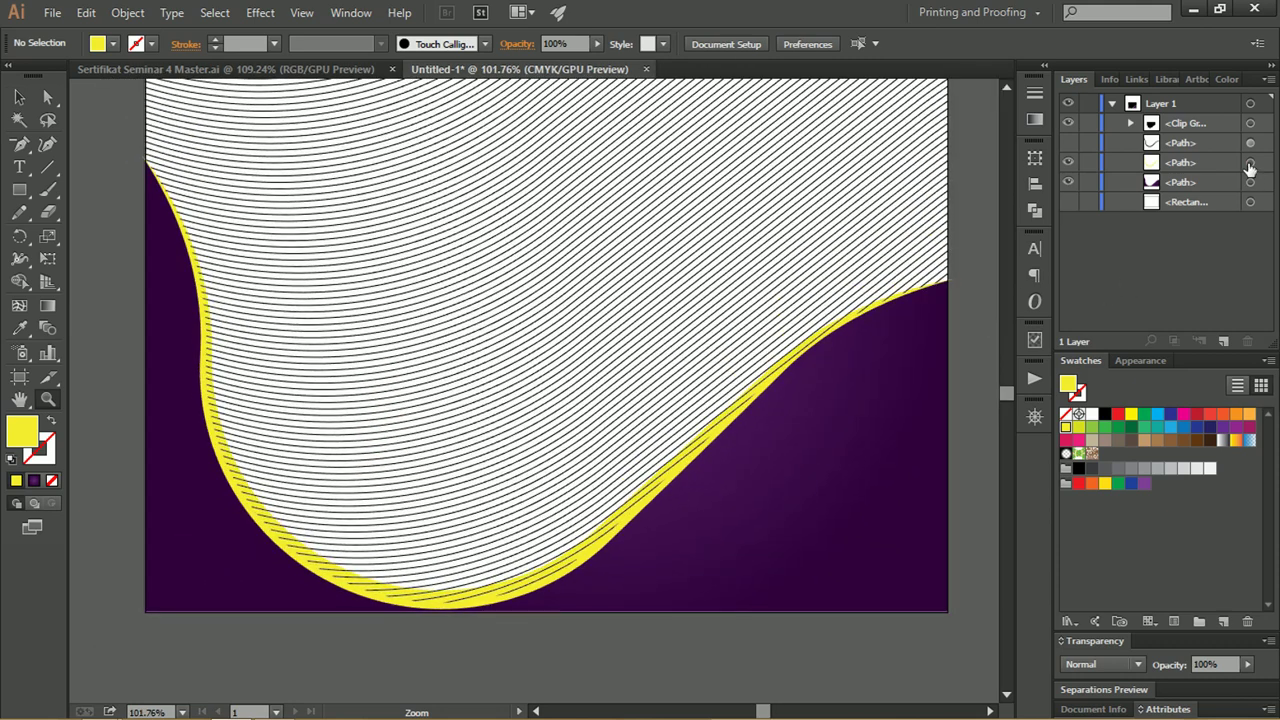
left_click(1250, 163)
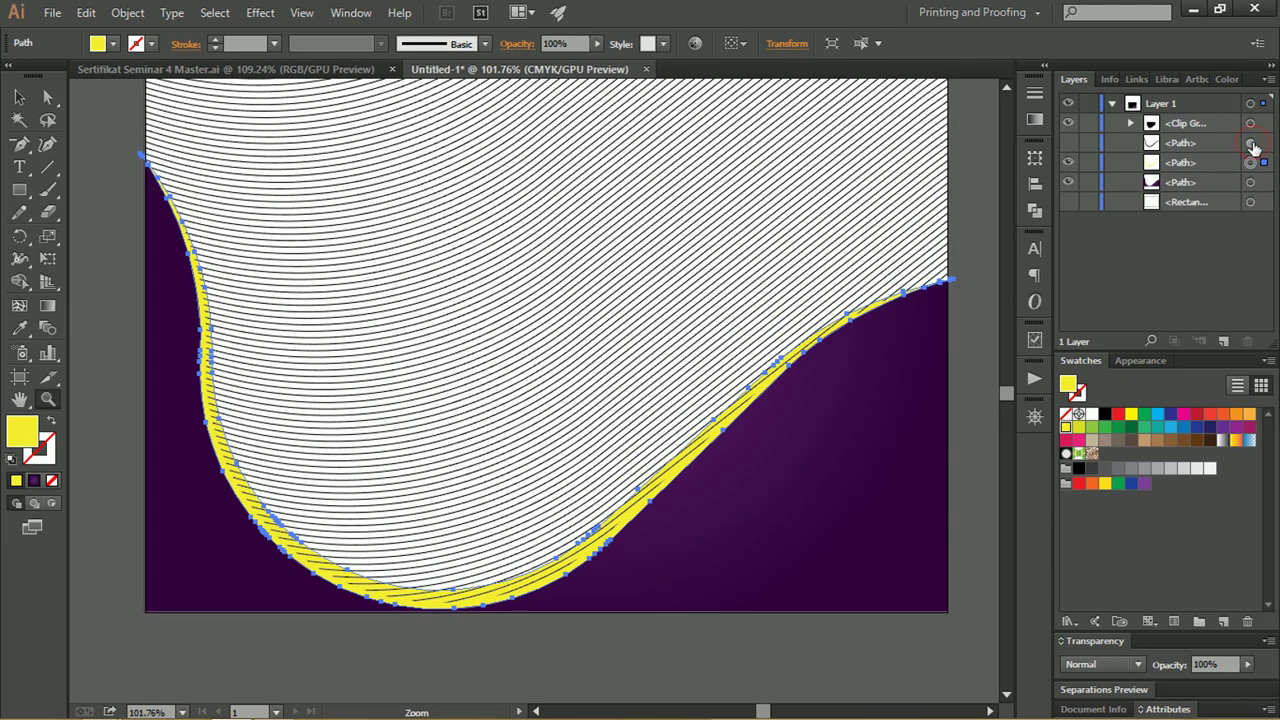
left_click(1068, 142)
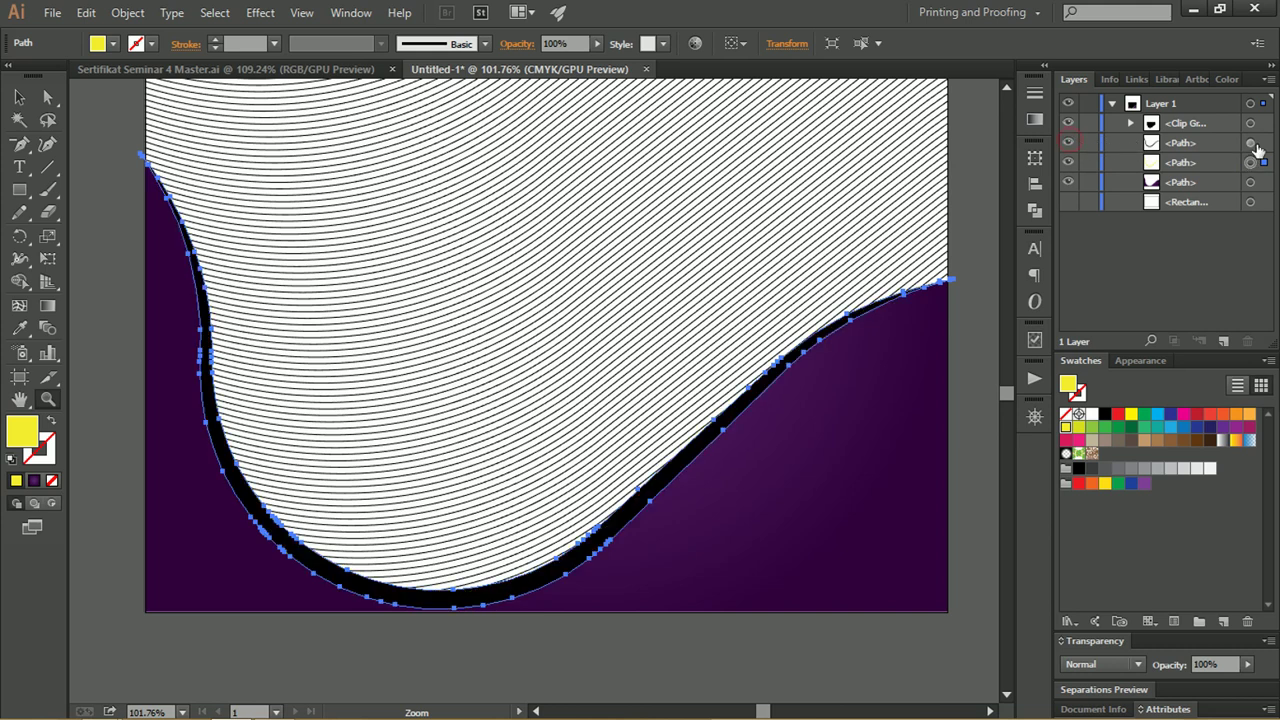
left_click(1250, 143, "shift")
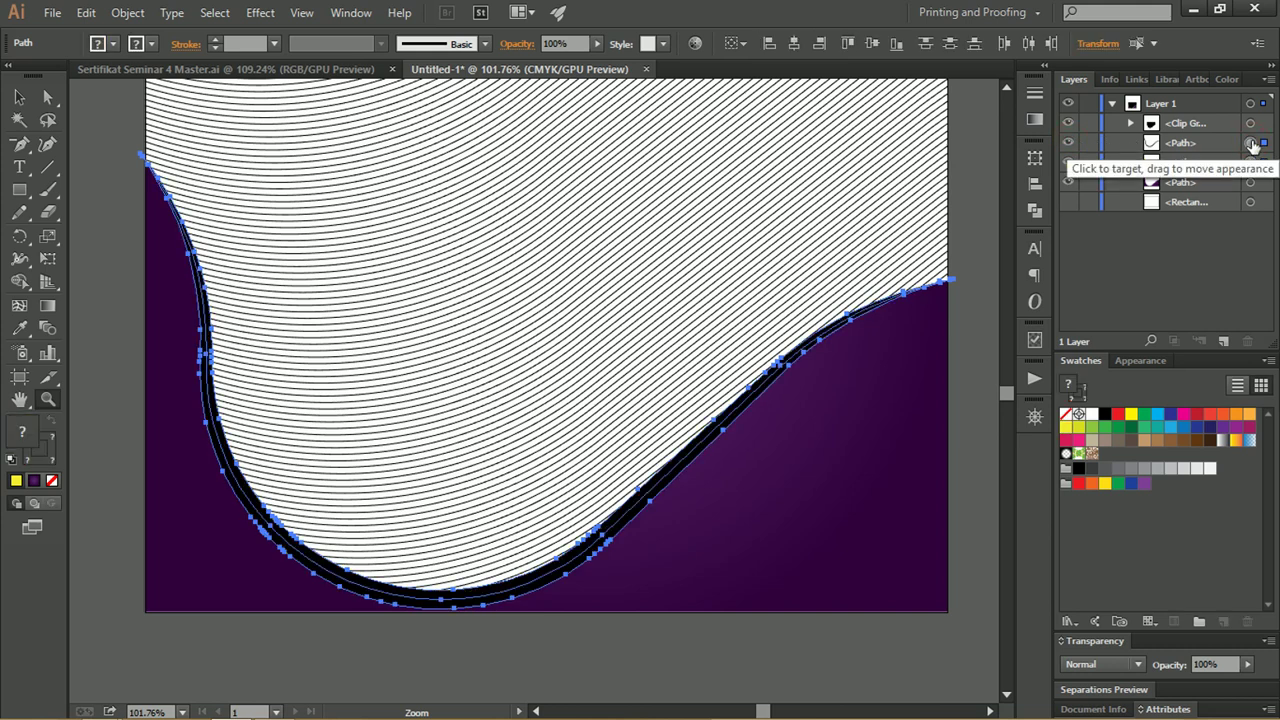
key("ctrl+alt+7")
left_click(1068, 123)
key("F7")
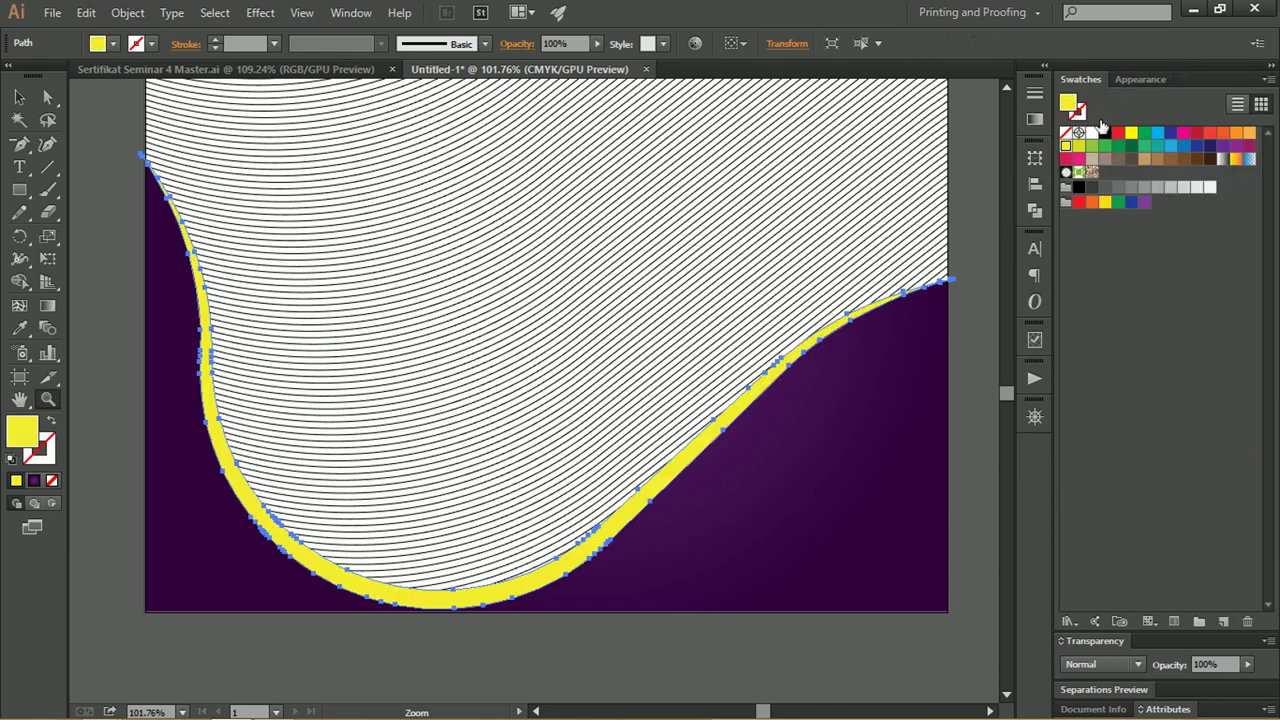
Reframe the whole curve and select the yellow band running along it.
left_click(982, 133)
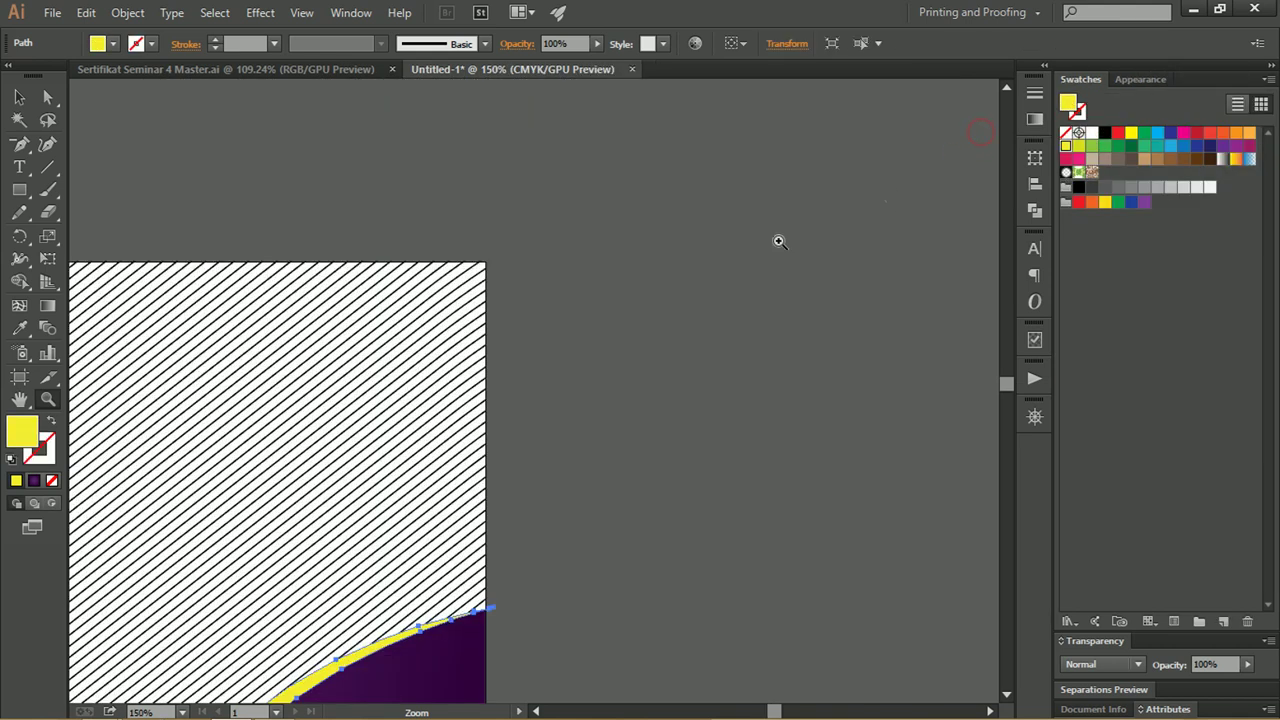
left_click_drag(536, 348, 766, 149)
scroll(686, 194, "down", 3)
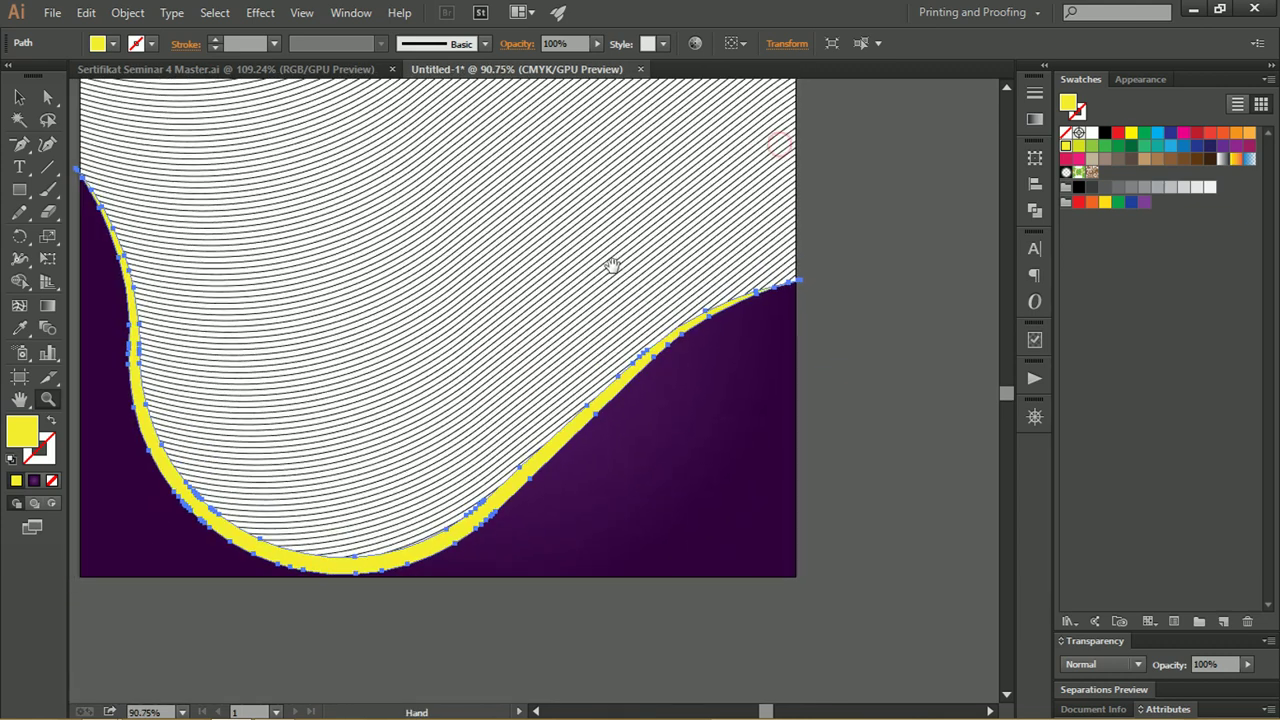
key("v")
left_click(915, 260)
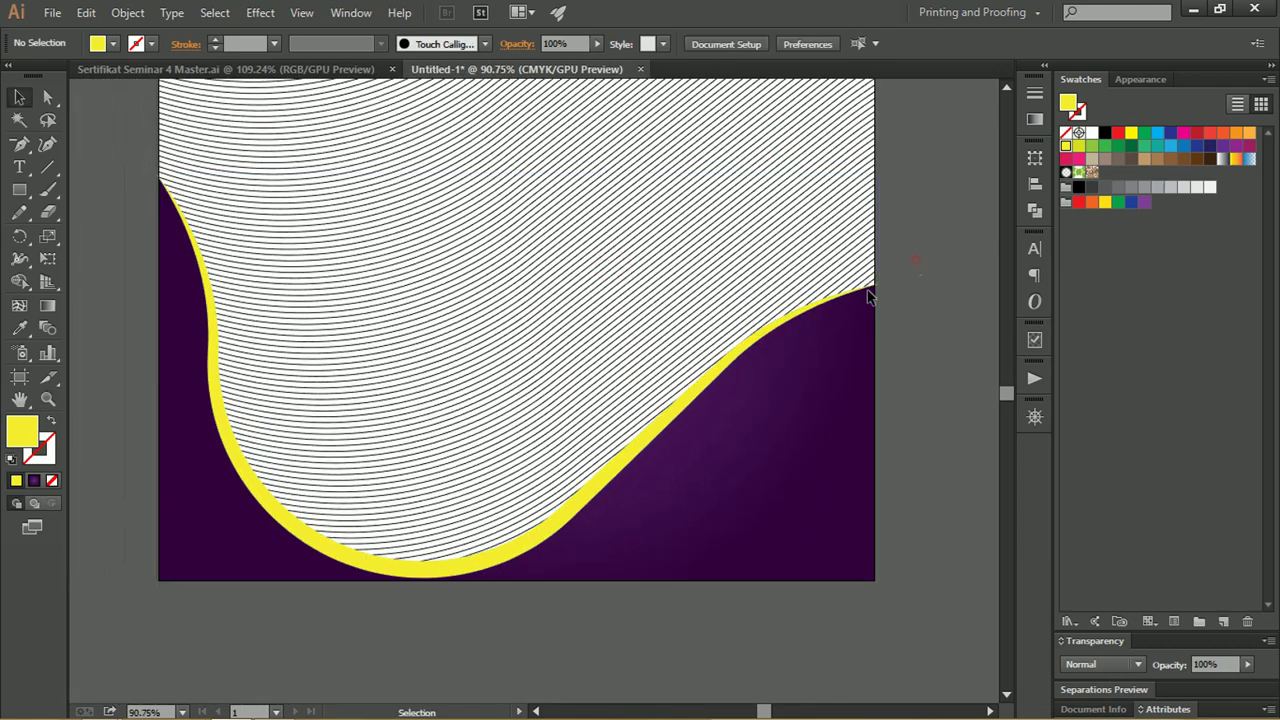
left_click(787, 326)
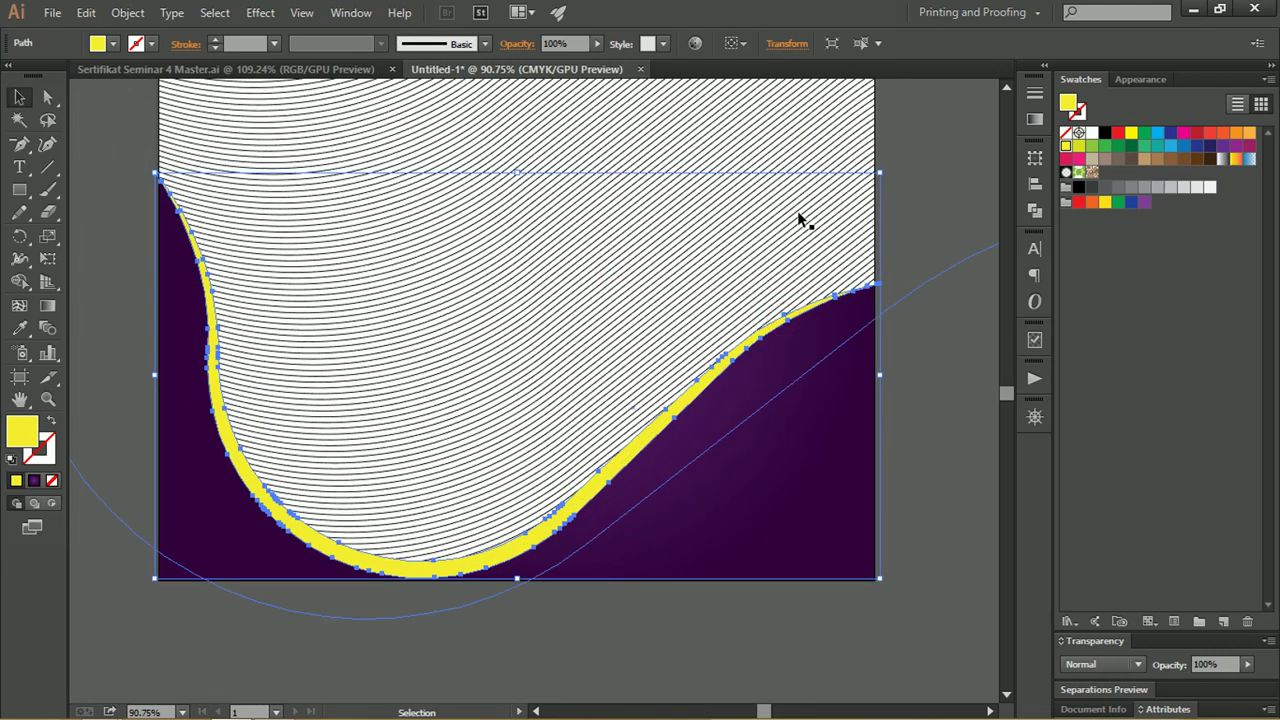
Give the band a radial gradient, replacing its purple stops with yellow stops at both ends.
left_click(1041, 118)
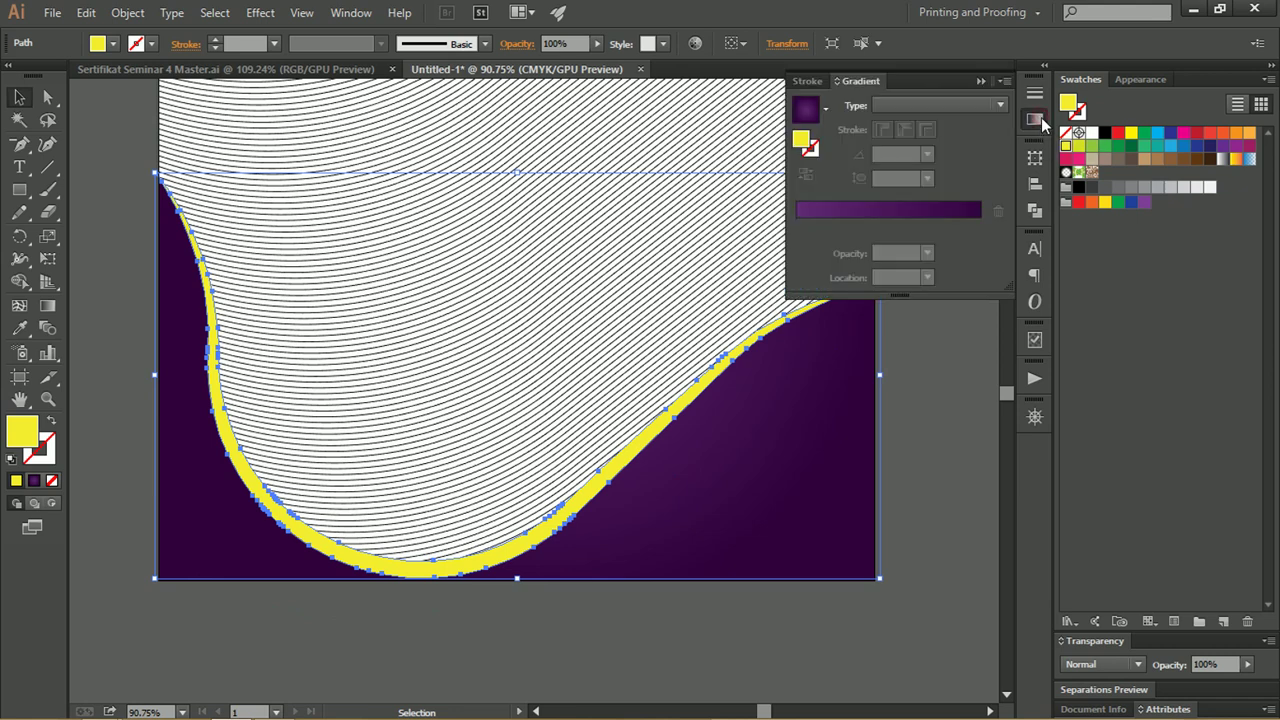
left_click(823, 216)
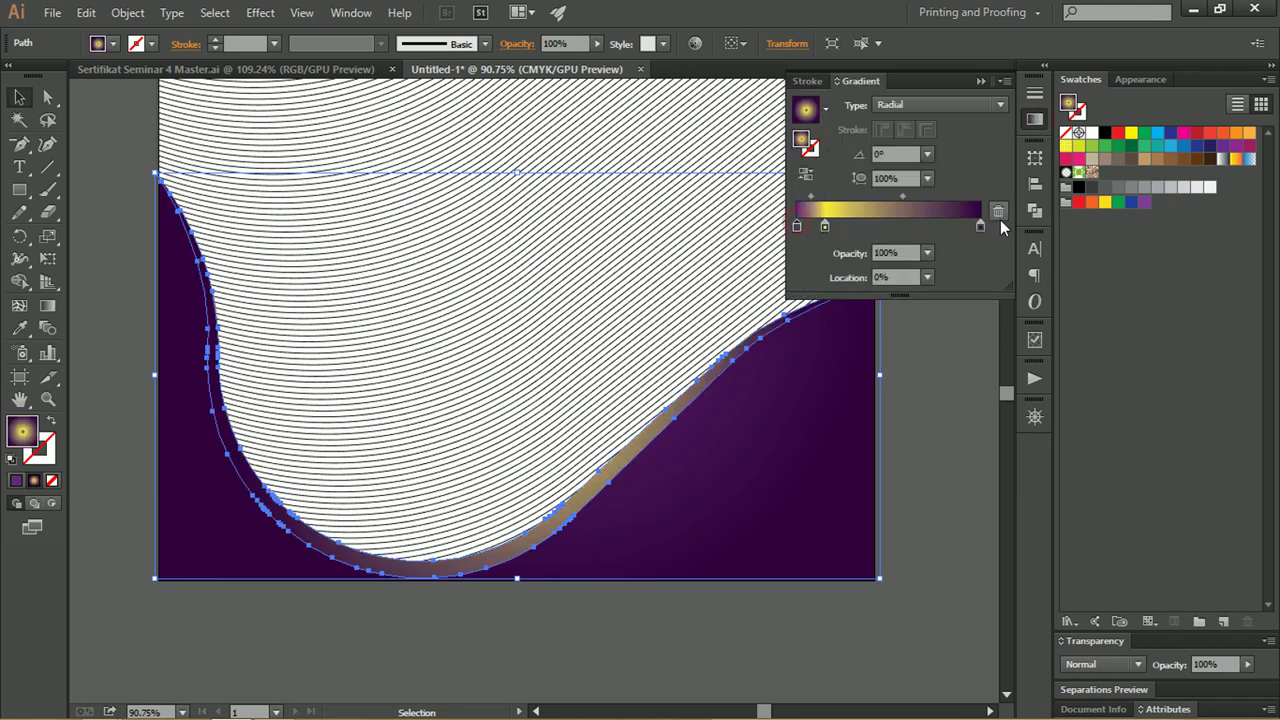
left_click(997, 212)
left_click_drag(823, 228, 915, 228)
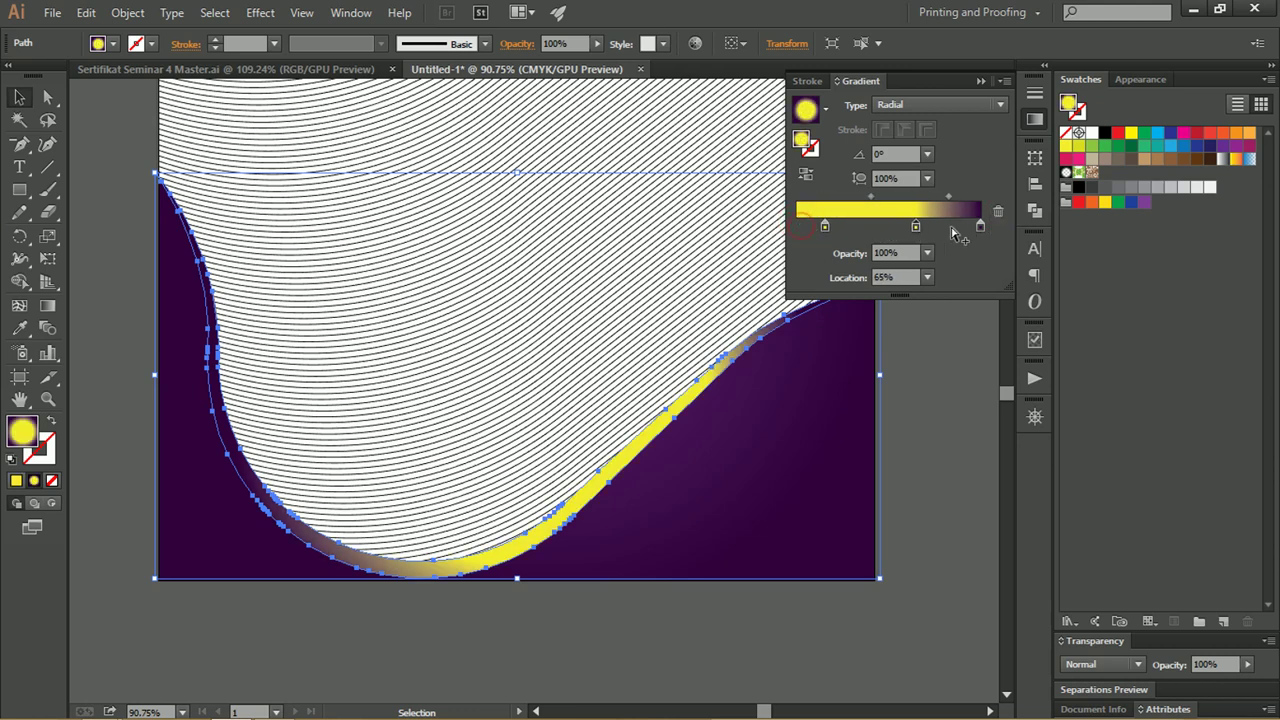
left_click(984, 226)
left_click(997, 212)
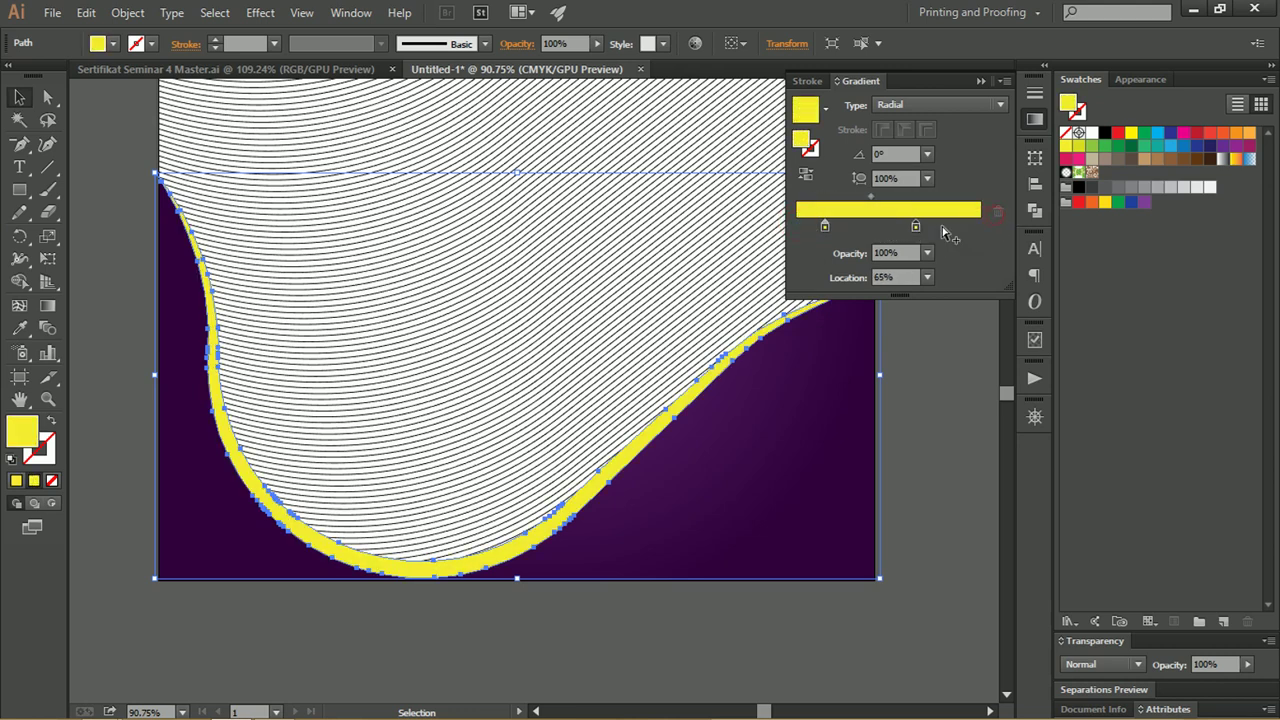
left_click_drag(918, 228, 980, 228)
left_click_drag(825, 227, 796, 228)
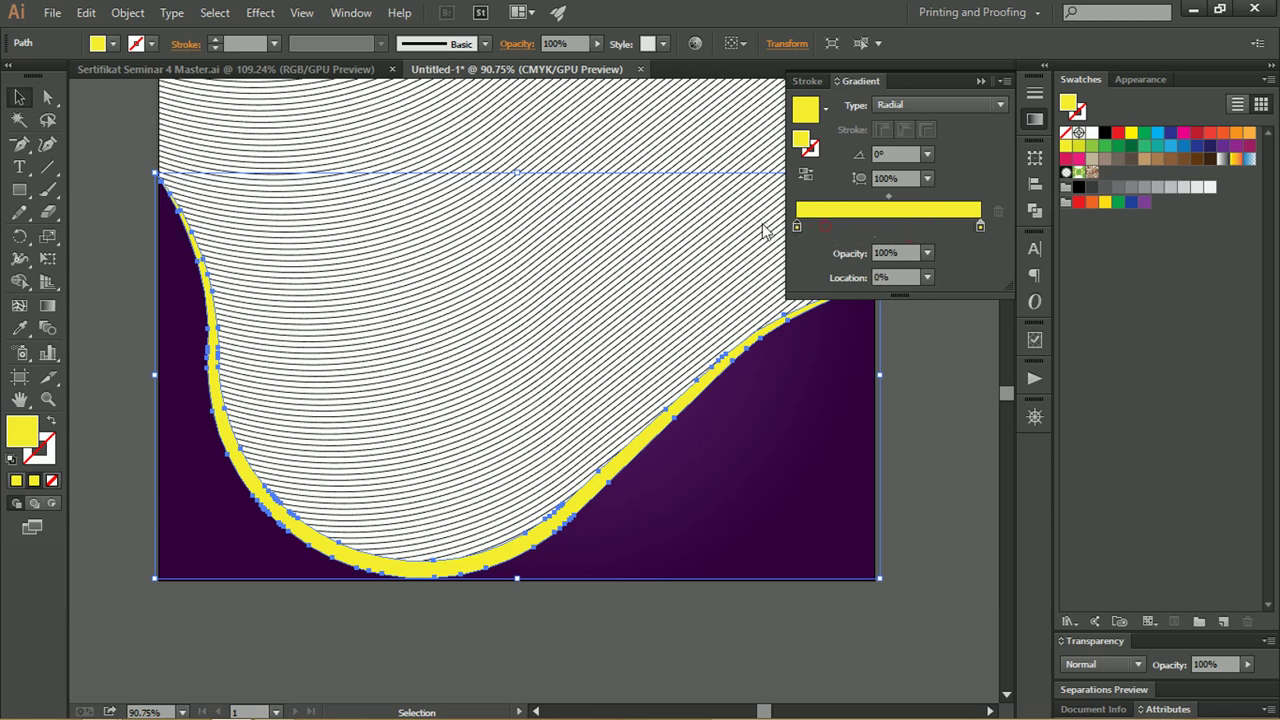
left_click_drag(983, 227, 981, 228)
double_click(977, 227)
Shift the gradient's end stop toward orange and change the gradient type to Linear.
left_click(351, 12)
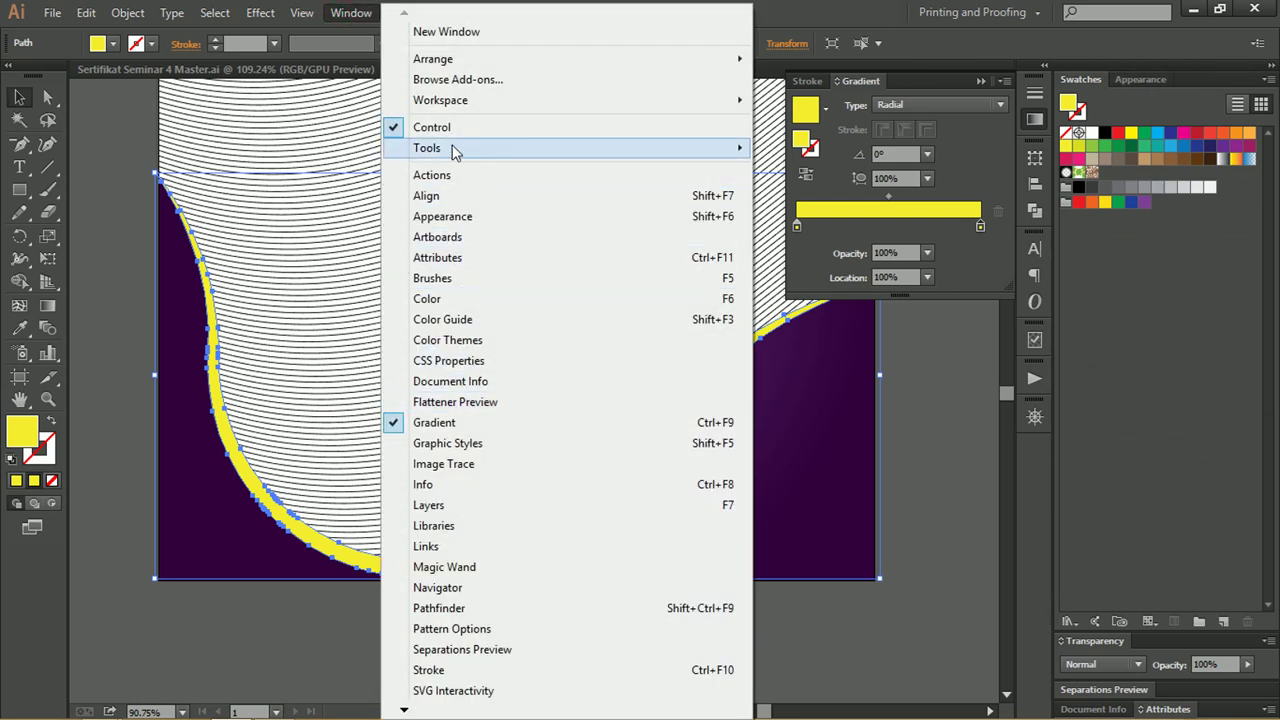
left_click(468, 298)
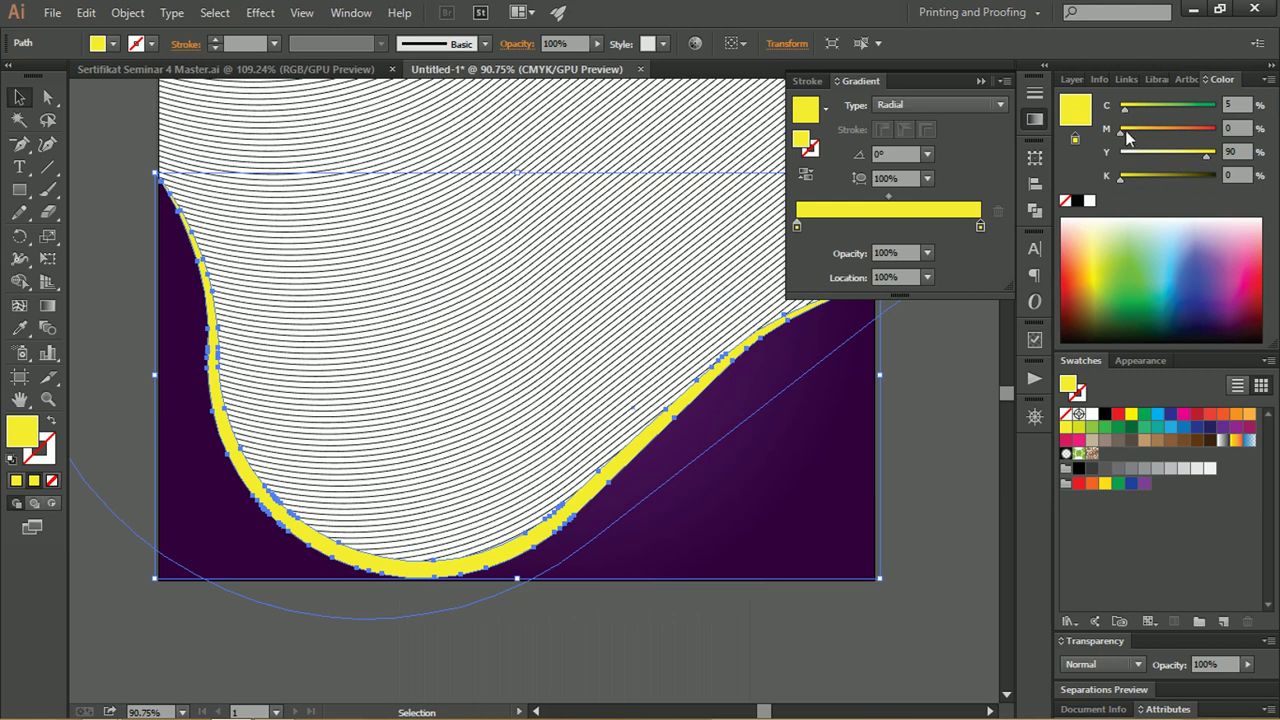
left_click_drag(1121, 130, 1155, 130)
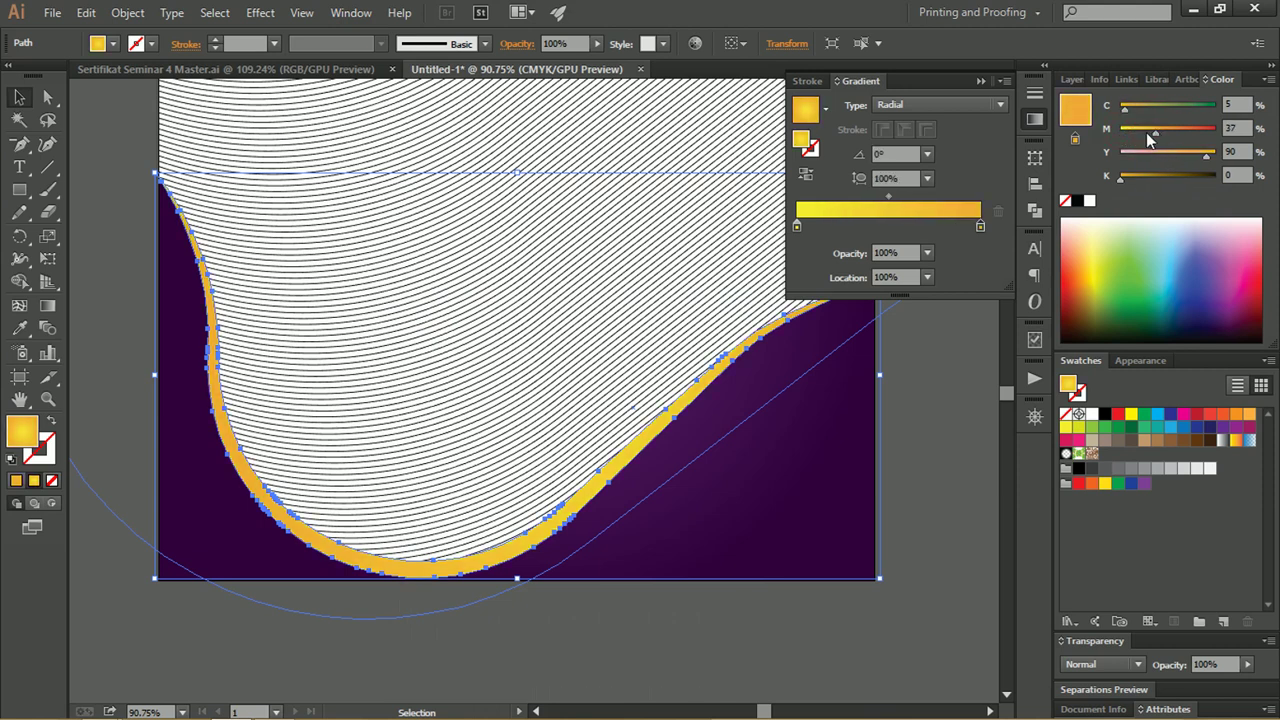
left_click(936, 106)
left_click(930, 123)
Angle the gradient at 14.2° across the band and tune the yellow and orange stops.
left_click(47, 306)
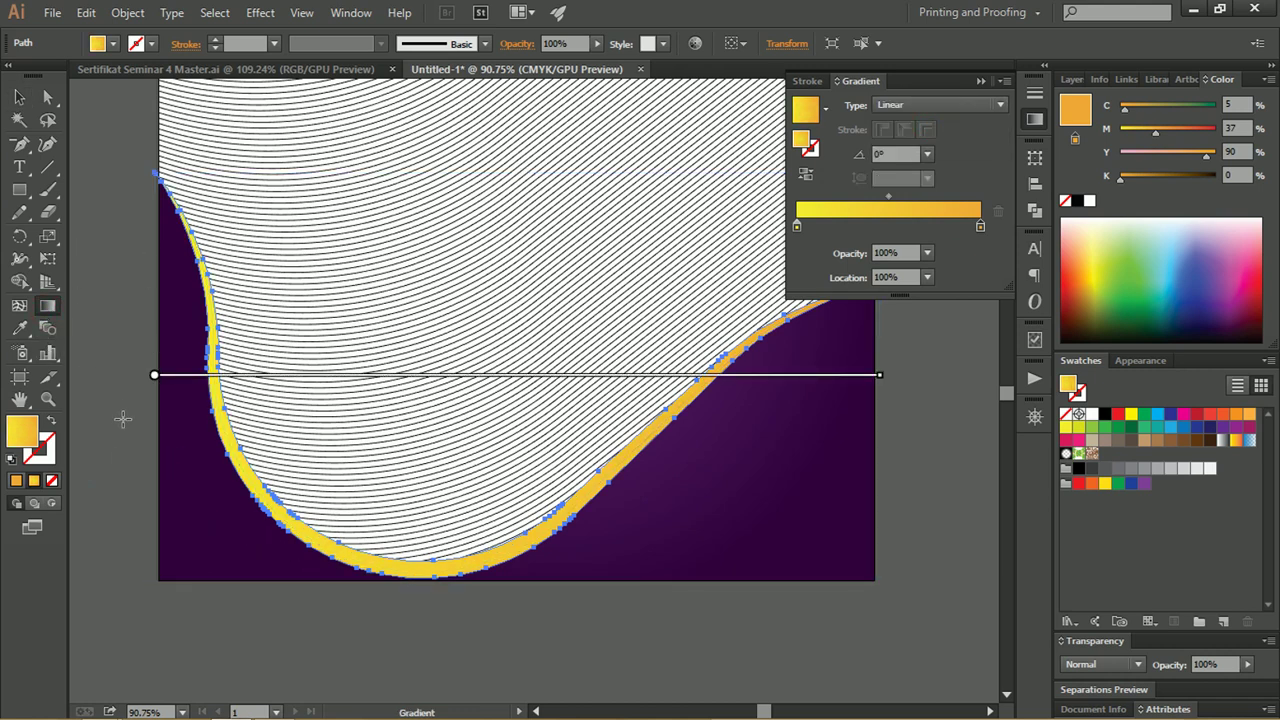
left_click_drag(131, 417, 868, 245)
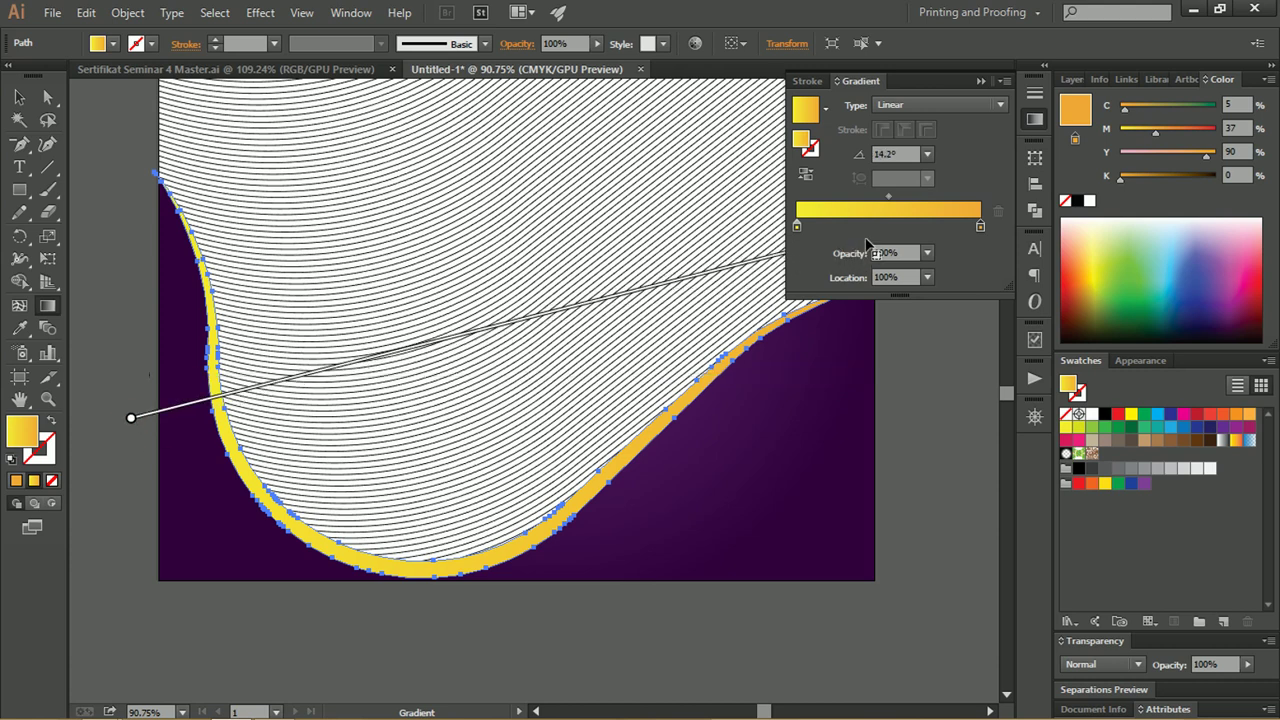
left_click(796, 224)
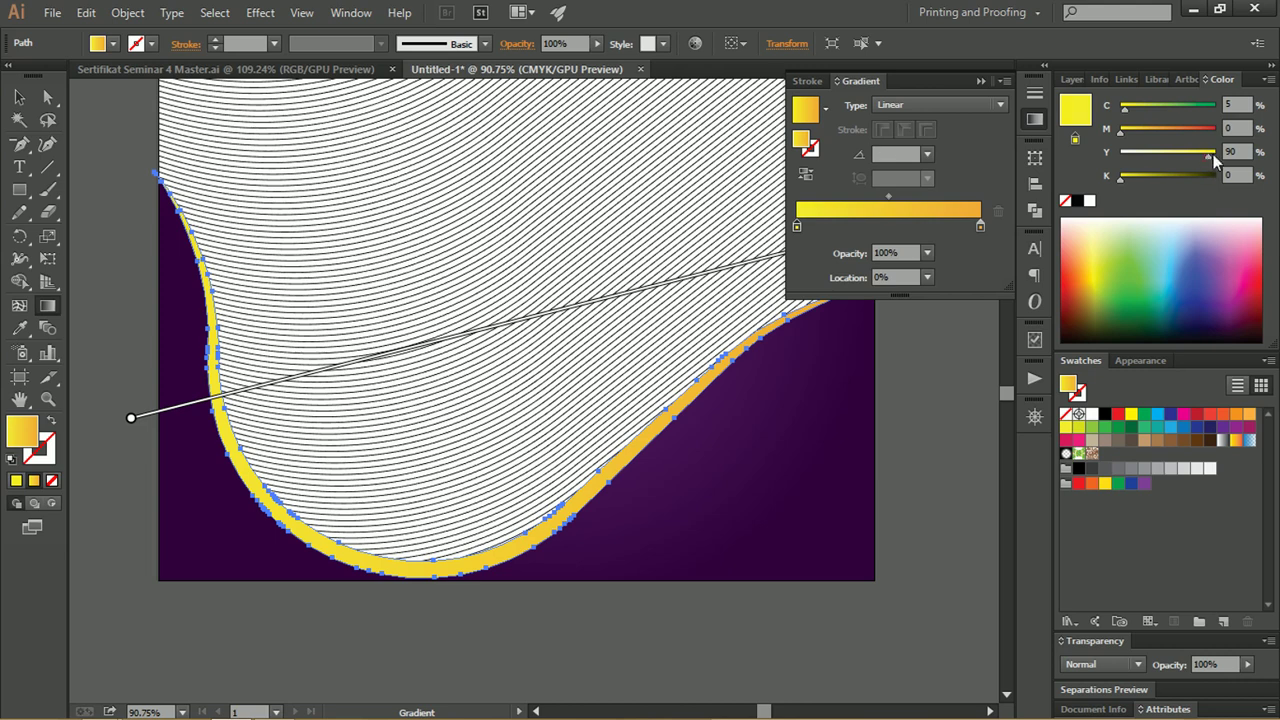
left_click_drag(1125, 136, 1135, 134)
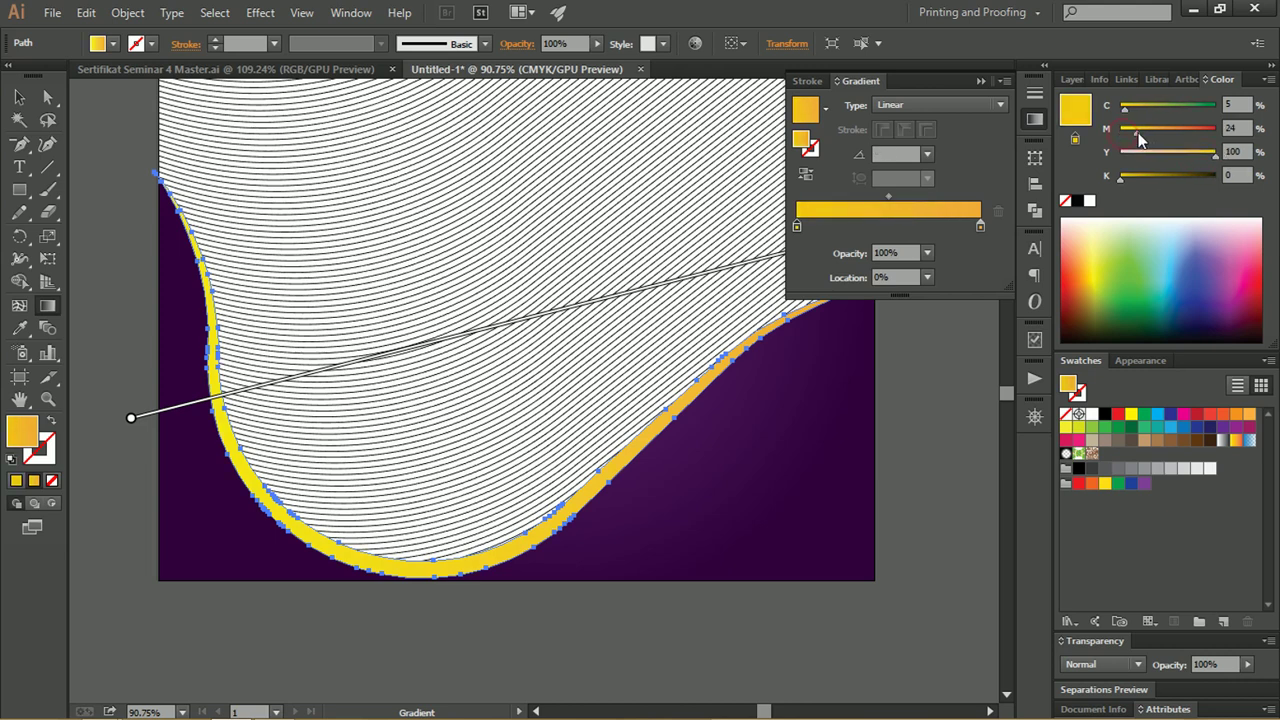
left_click(980, 227)
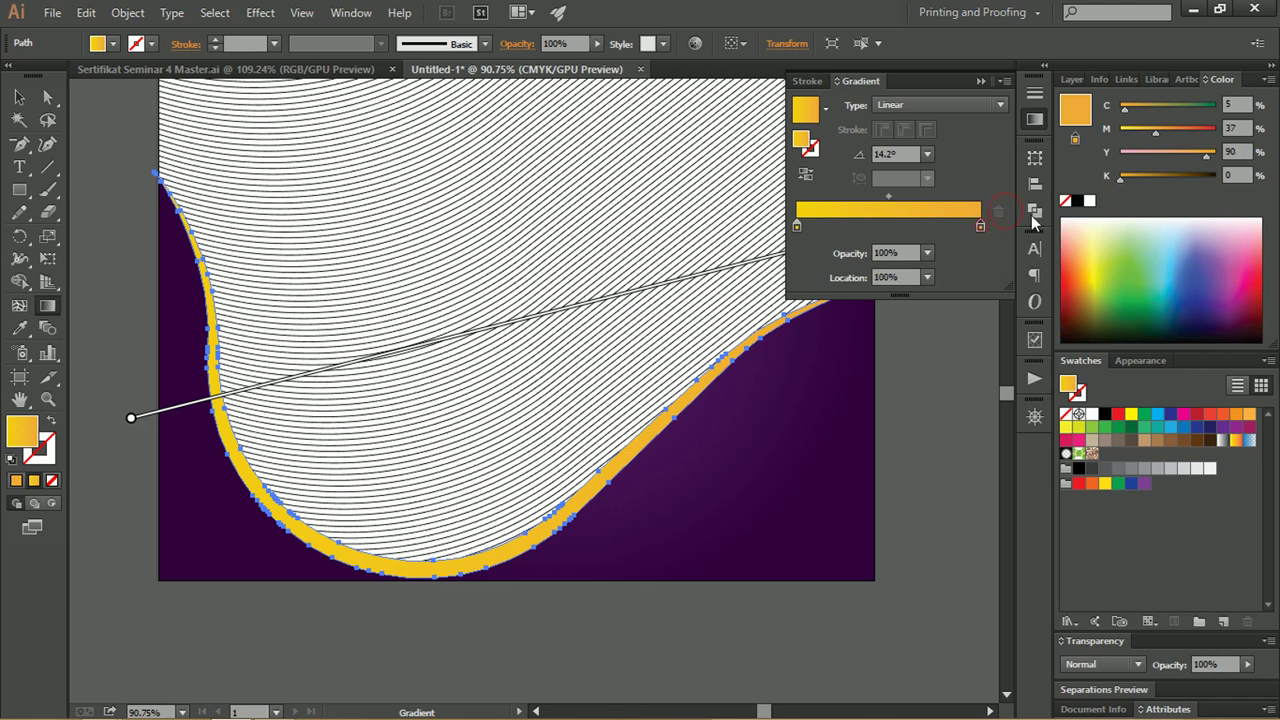
left_click_drag(1166, 131, 1167, 131)
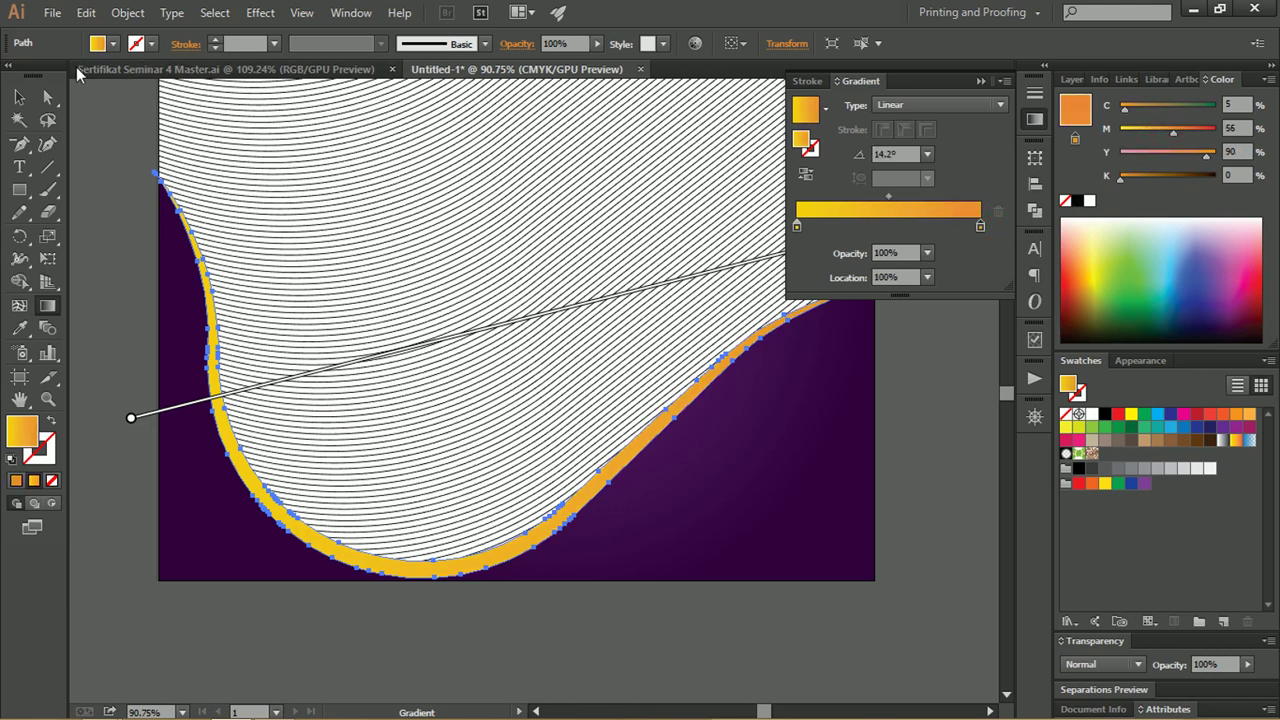
left_click(19, 96)
left_click(72, 117)
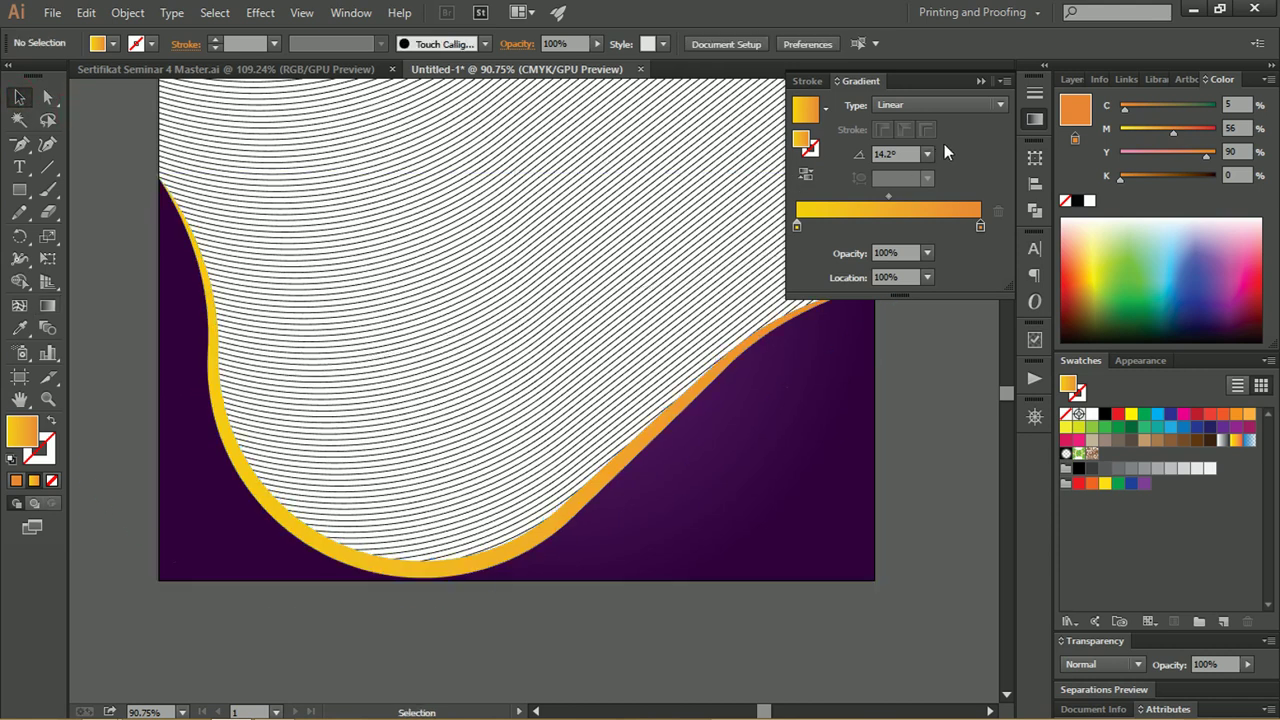
Show the hidden top path and give its stroke 1 pt weight with a uniform profile.
left_click(1071, 79)
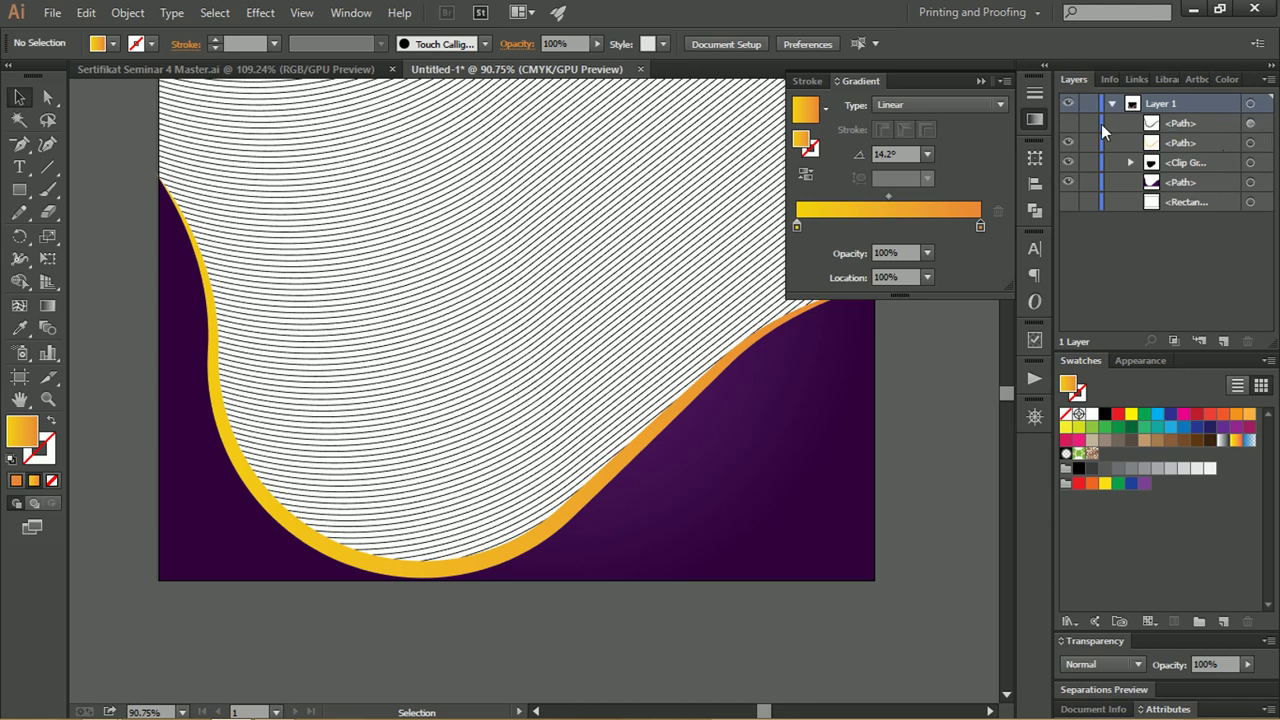
left_click(1068, 123)
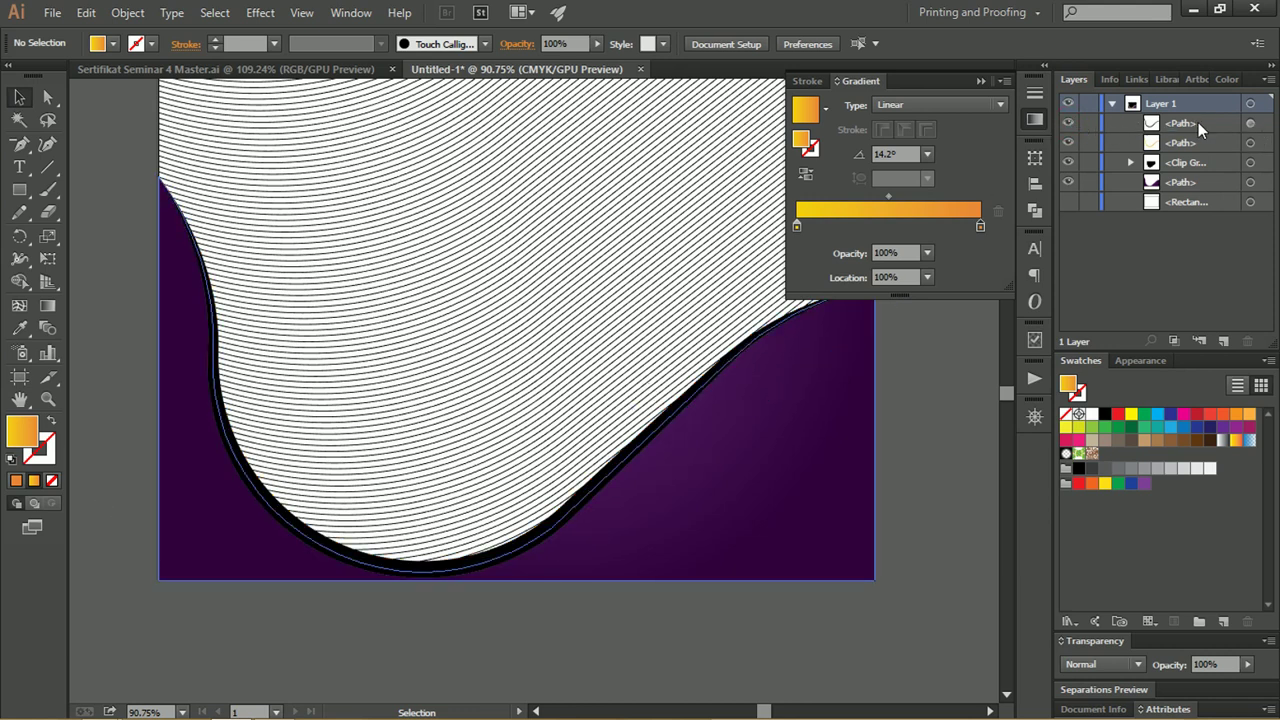
left_click(1249, 123)
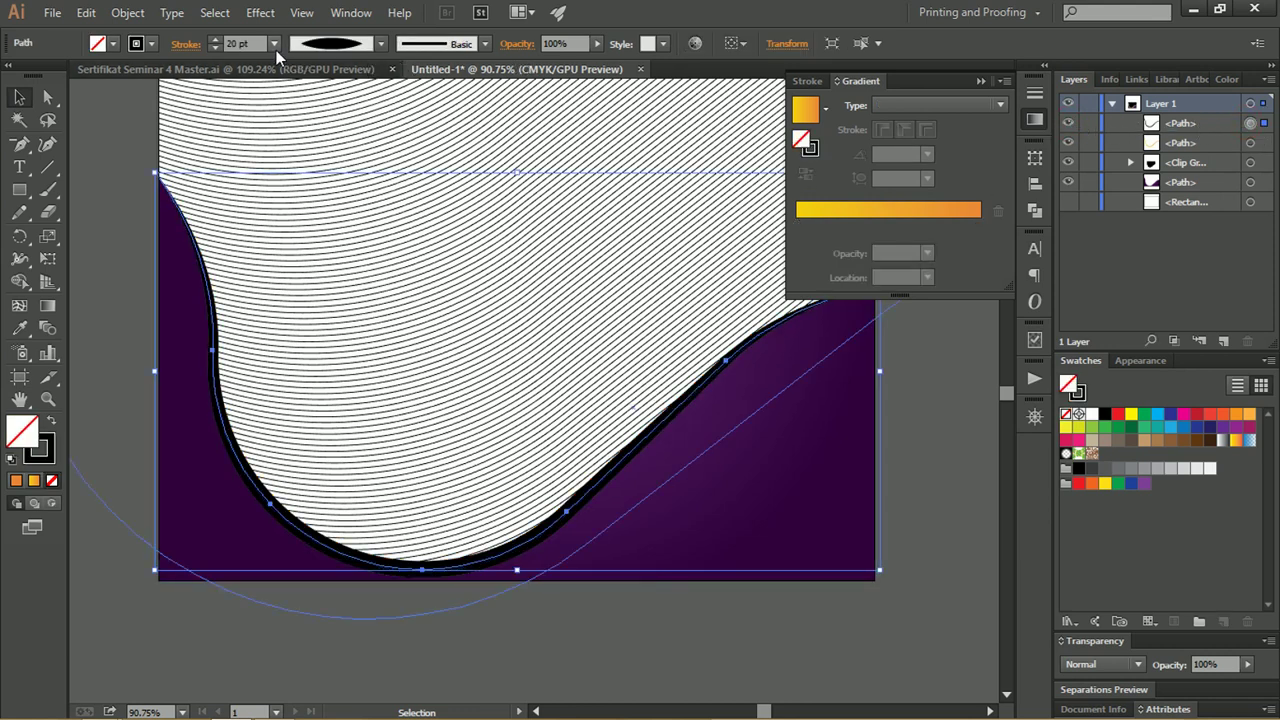
left_click(273, 43)
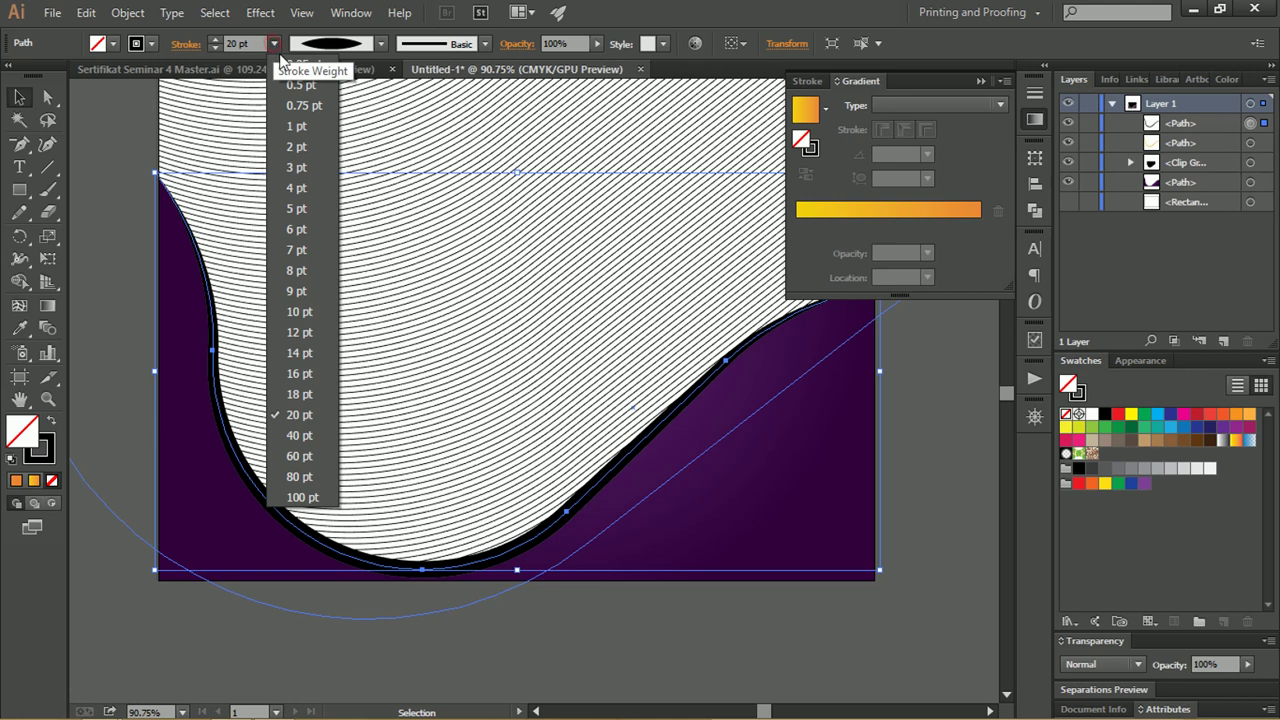
left_click(311, 126)
left_click(345, 43)
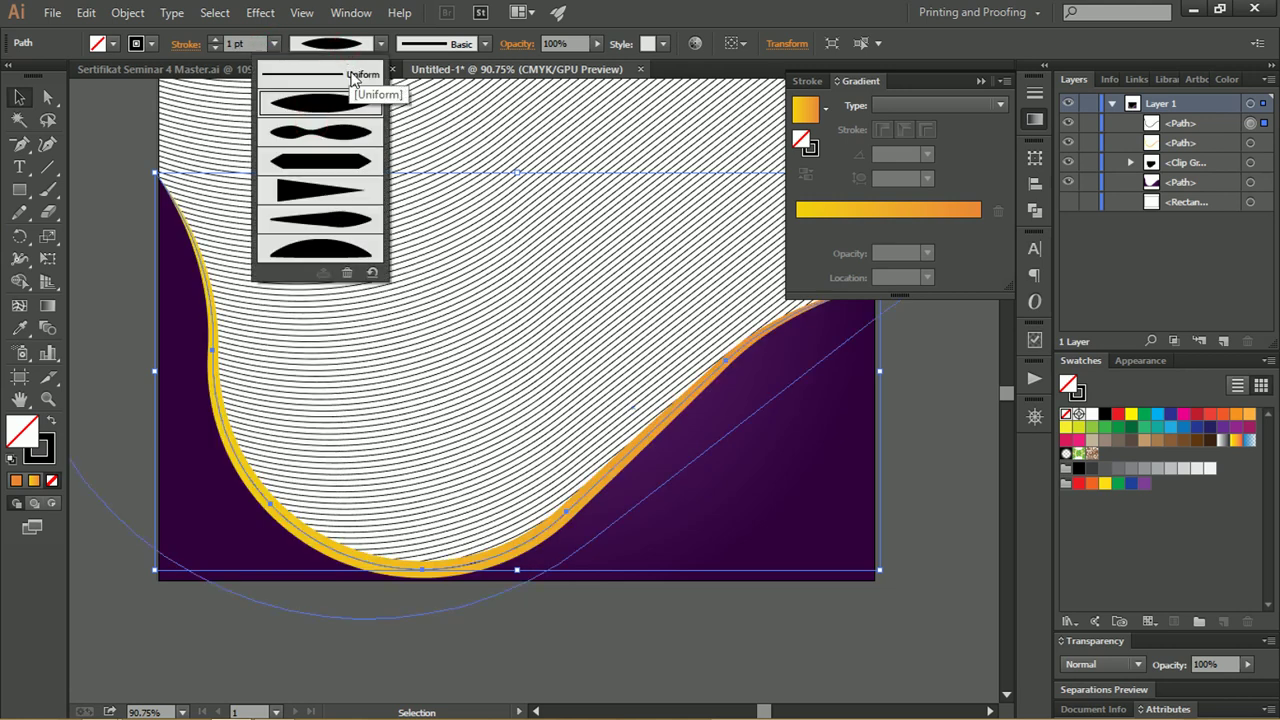
left_click(352, 78)
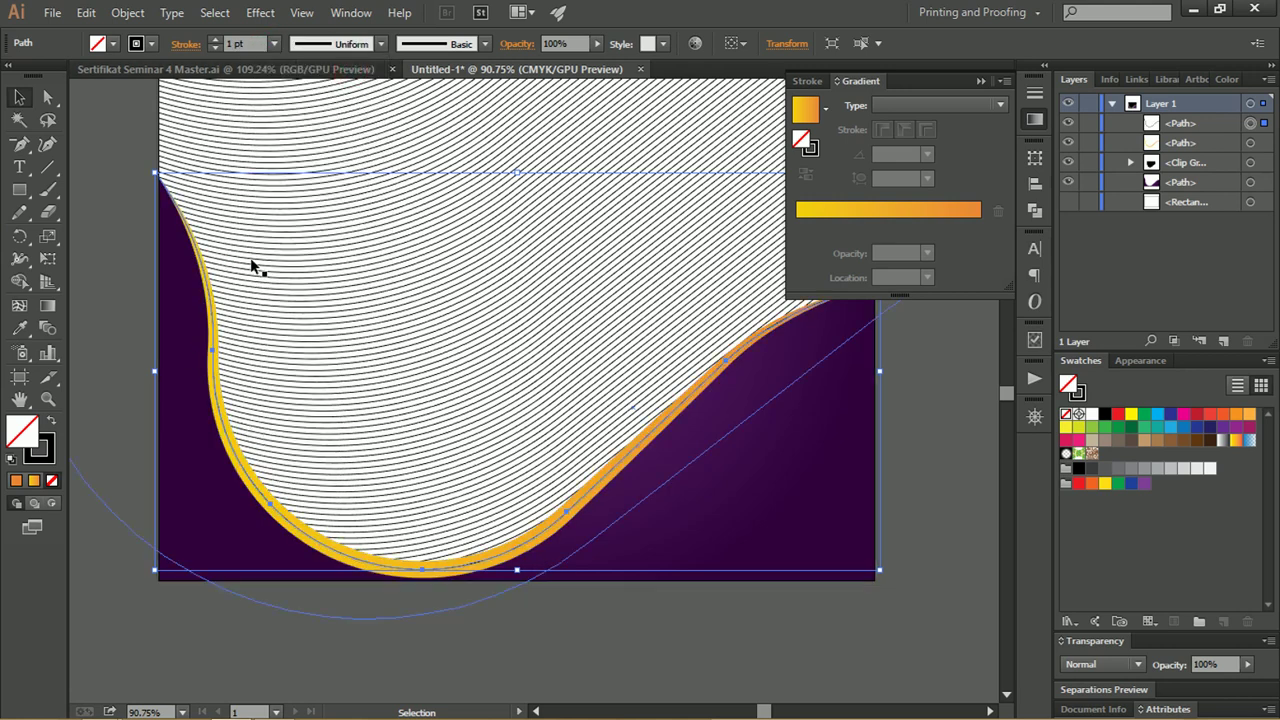
Select both band paths together in the Layers panel.
left_click(1178, 143)
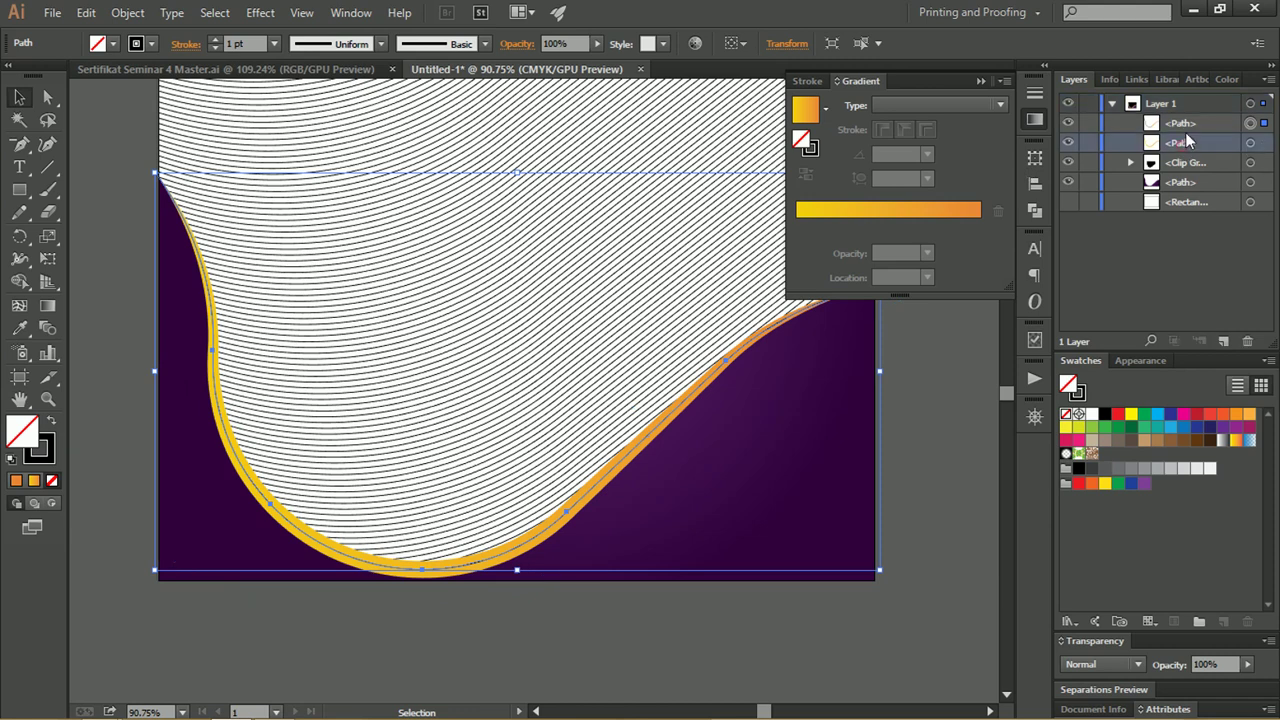
left_click(1188, 124)
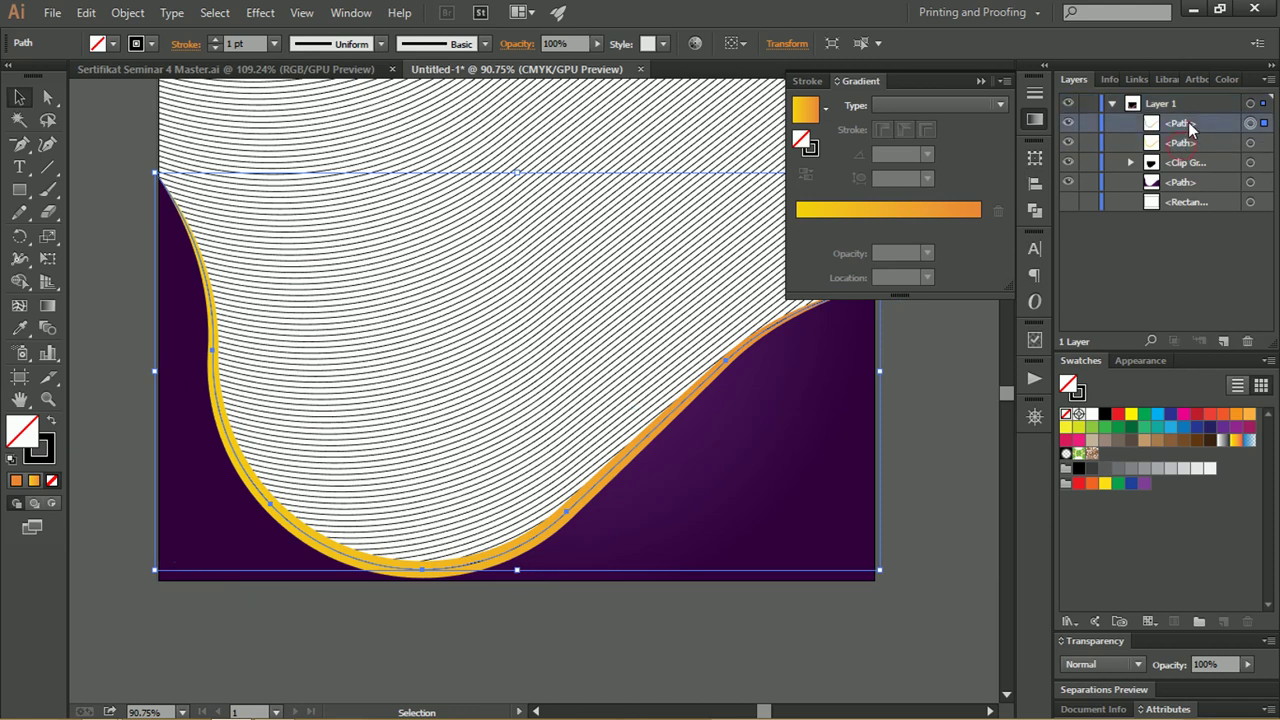
left_click(1250, 143, "shift")
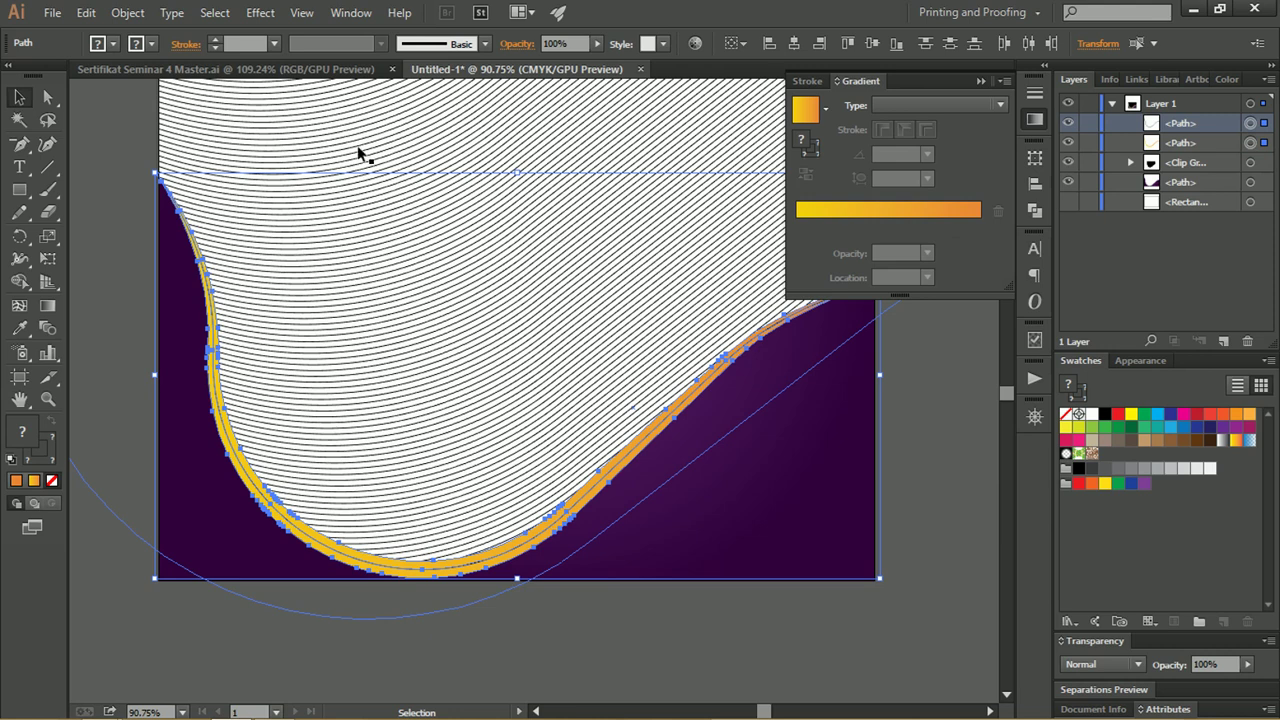
Divide the overlapping yellow-orange bands with Pathfinder's Divide.
left_click(1035, 212)
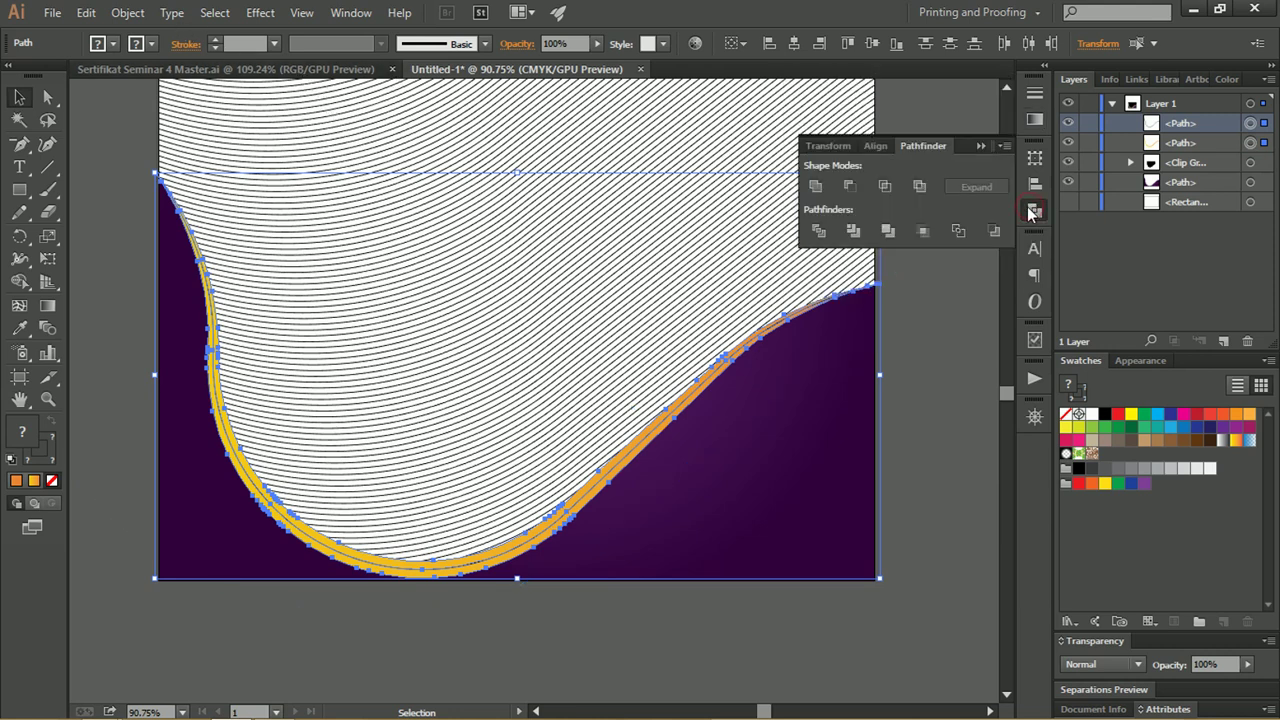
left_click(351, 12)
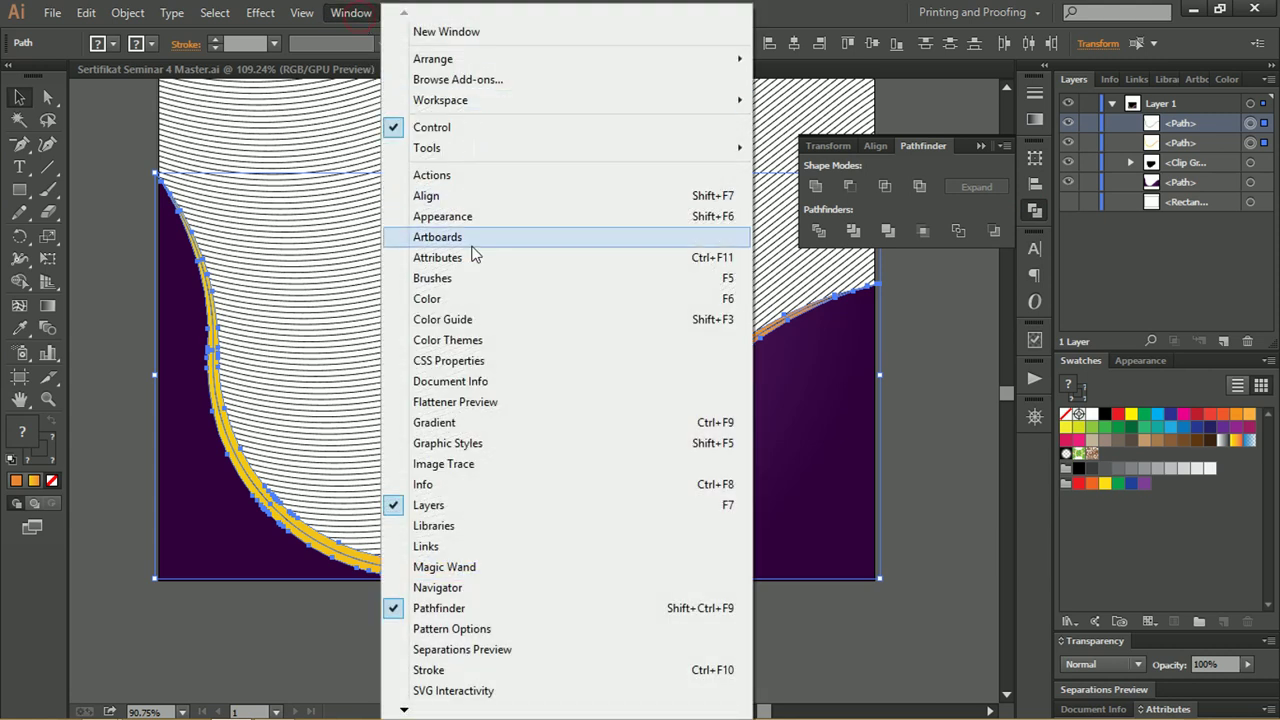
left_click(870, 150)
left_click(1035, 211)
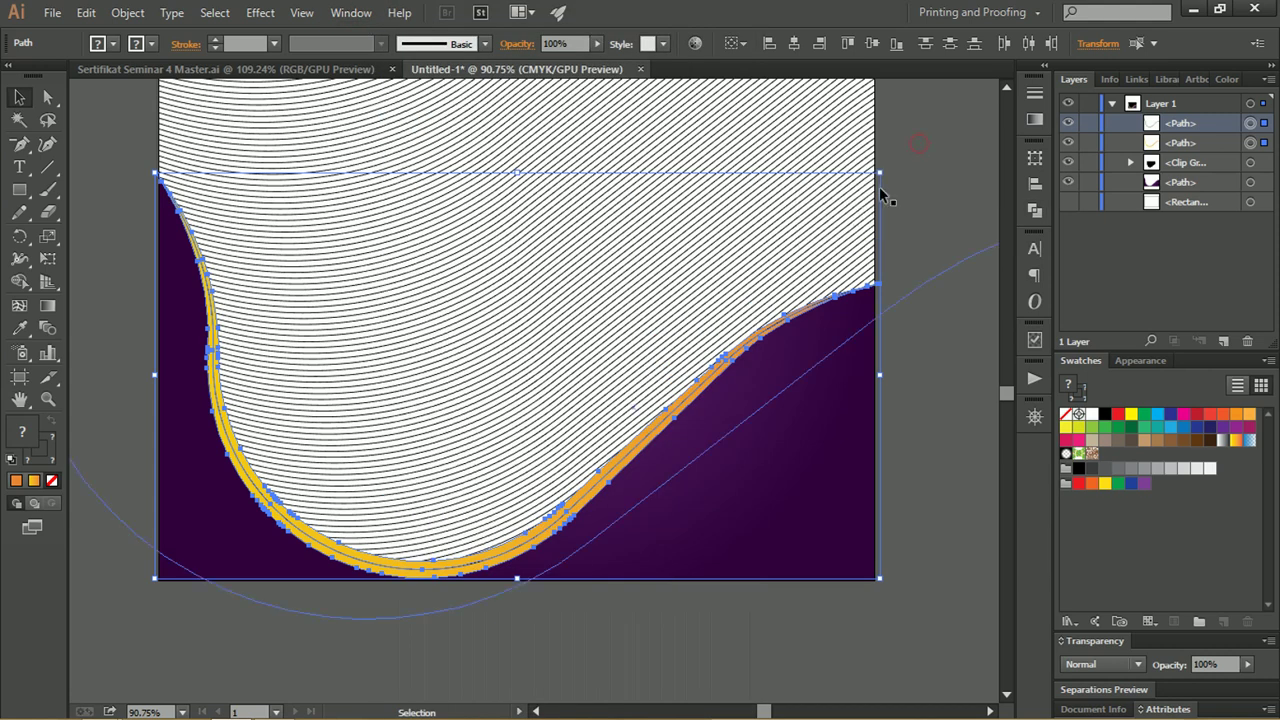
left_click(1035, 212)
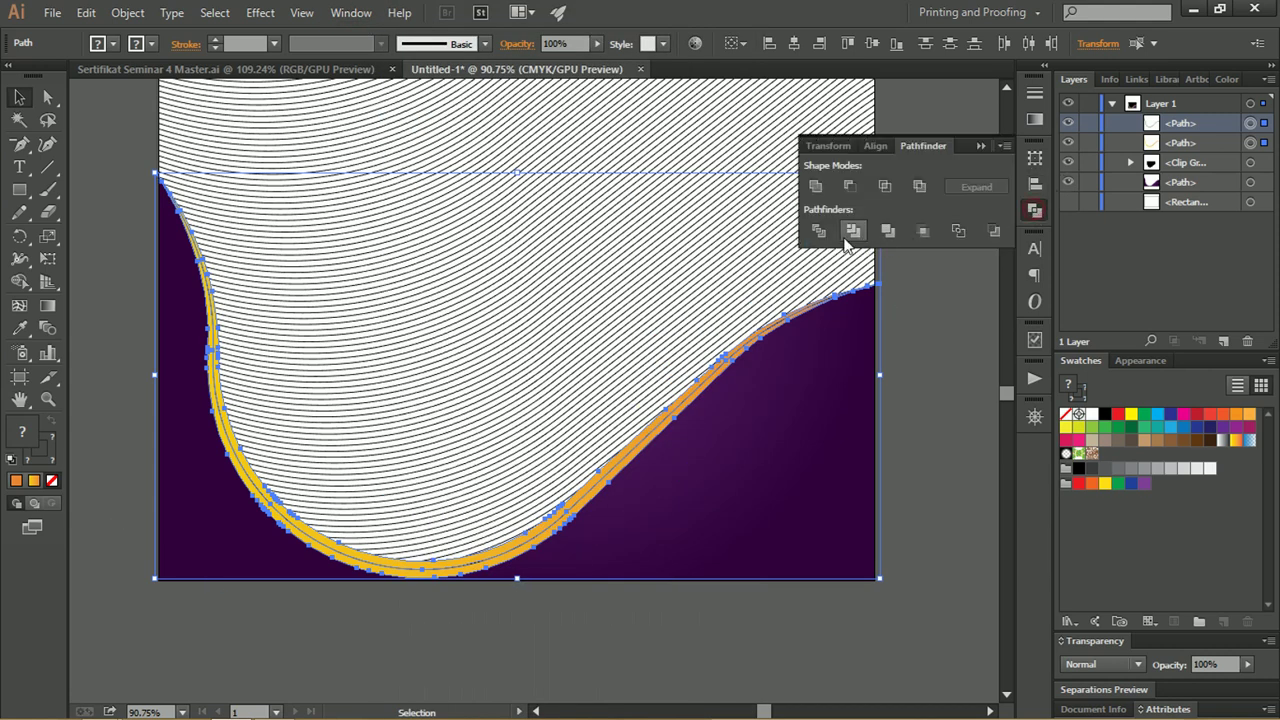
left_click(819, 231)
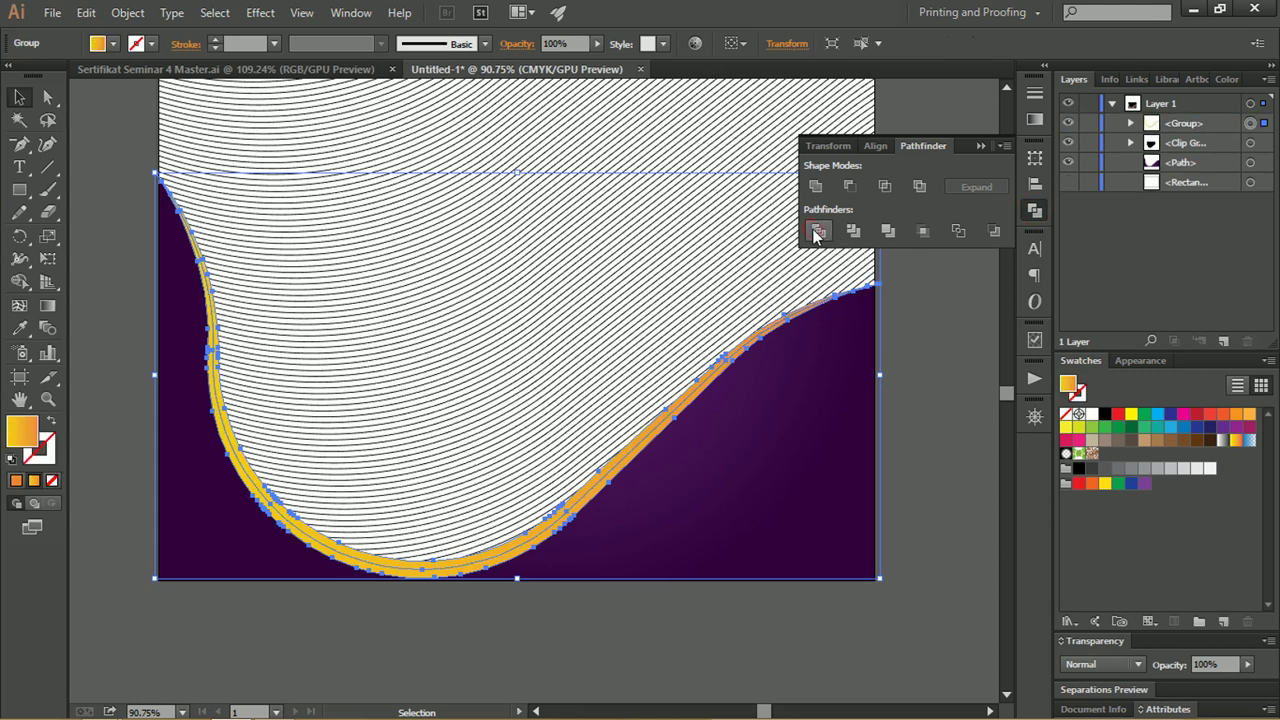
Ungroup the divided pieces and select one band piece.
right_click(777, 330)
left_click(840, 435)
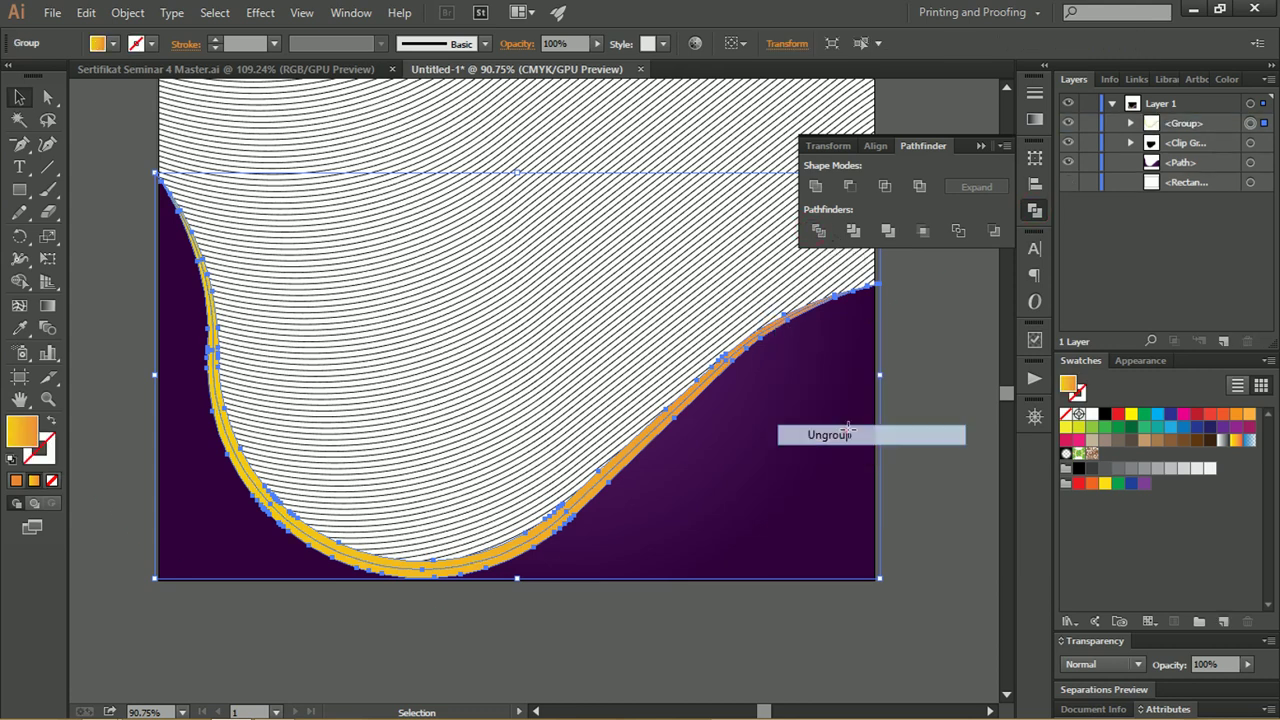
left_click(914, 288)
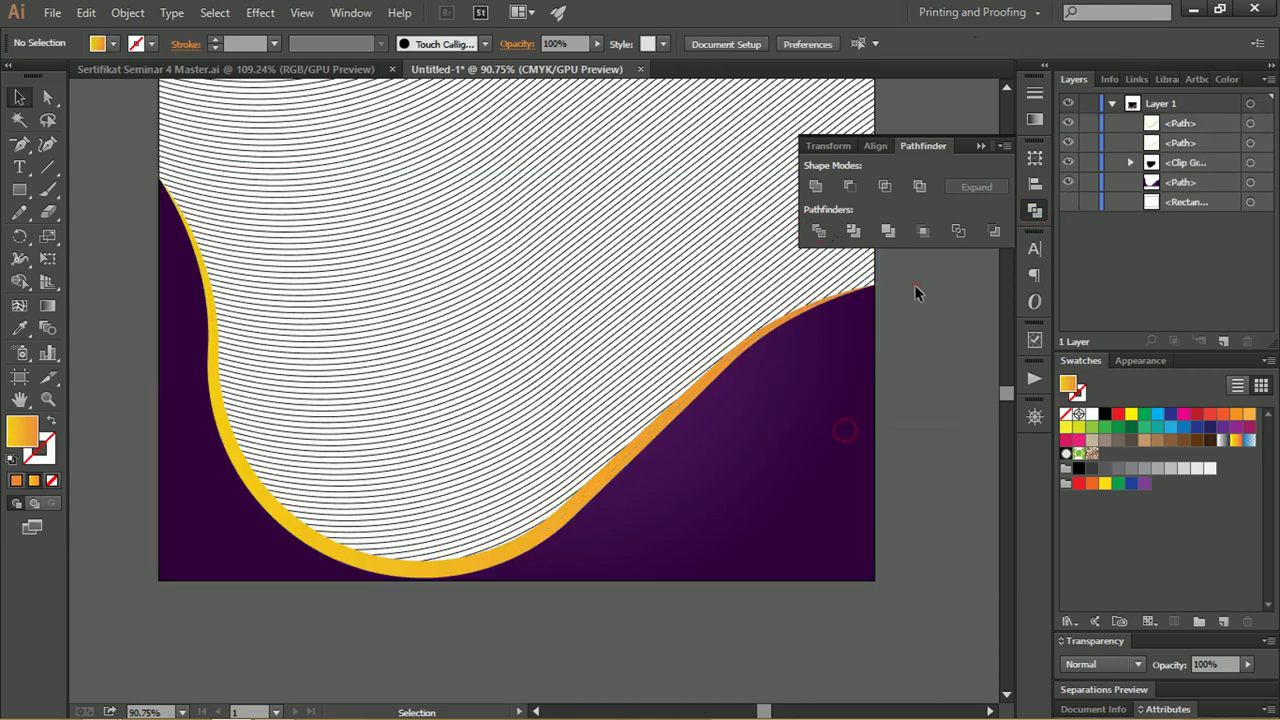
left_click(643, 449)
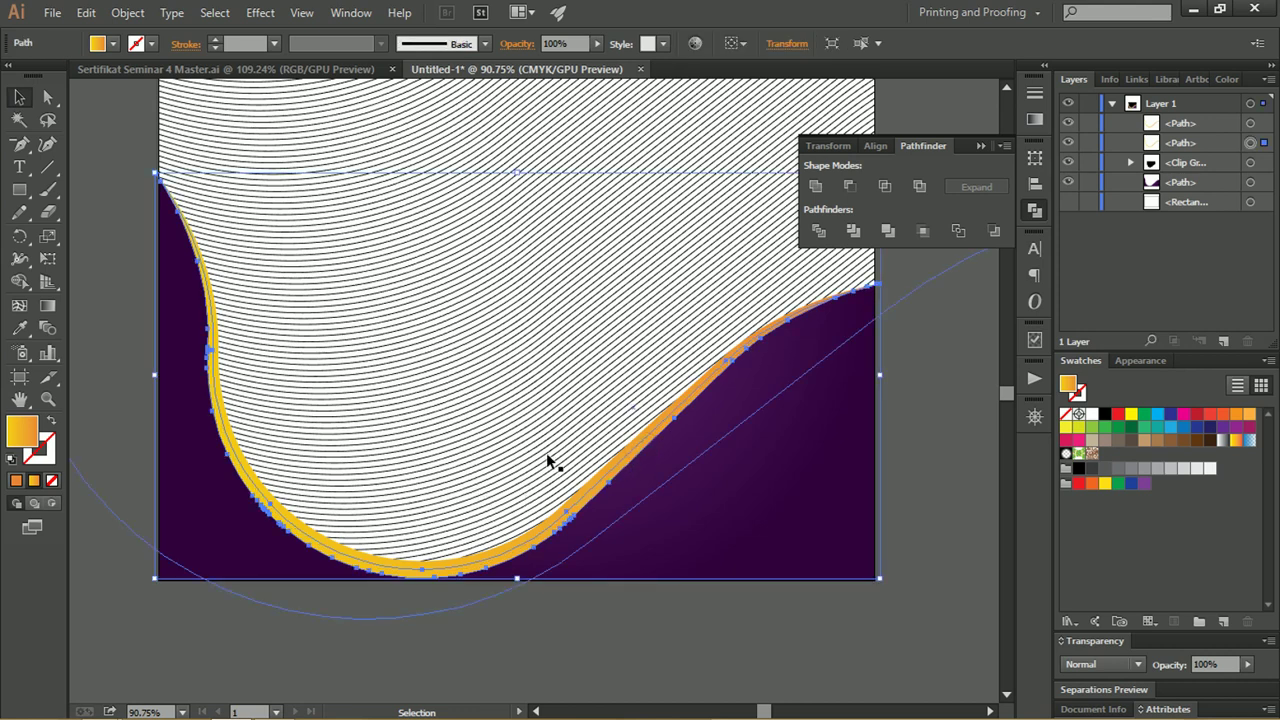
Apply Reverse Gradient to the selected band piece, then deselect it.
left_click(1031, 123)
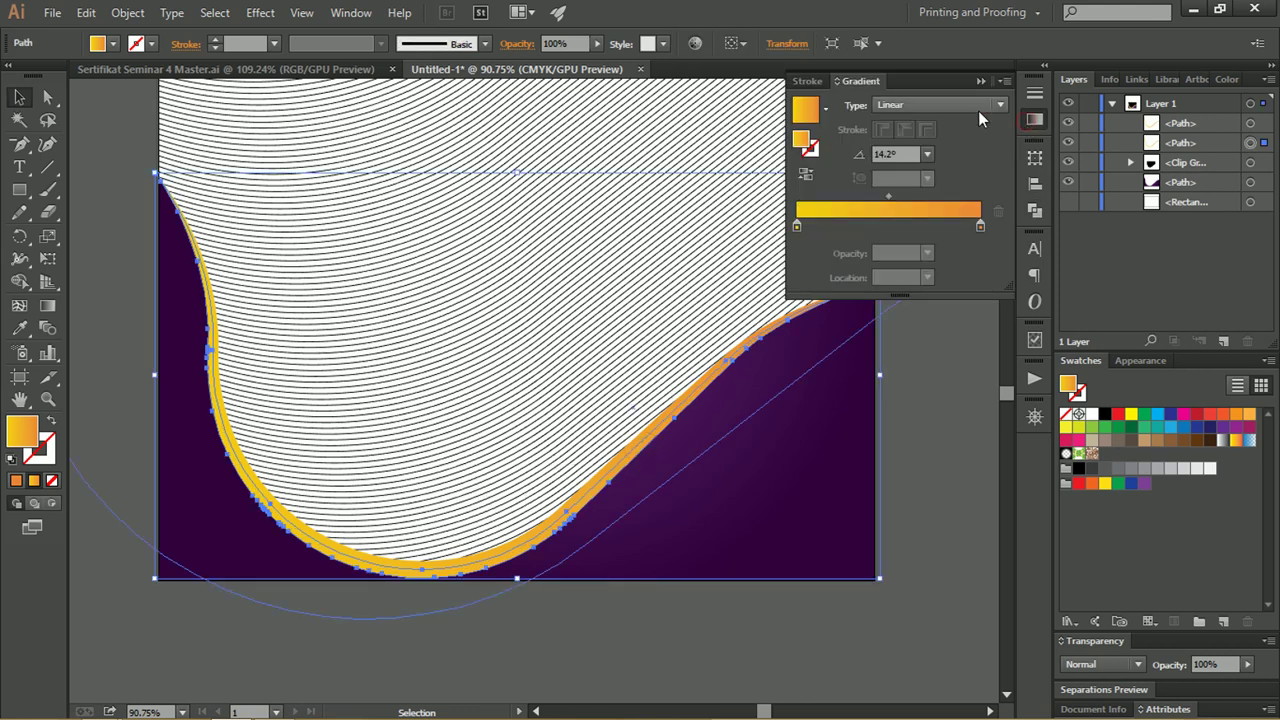
left_click(806, 175)
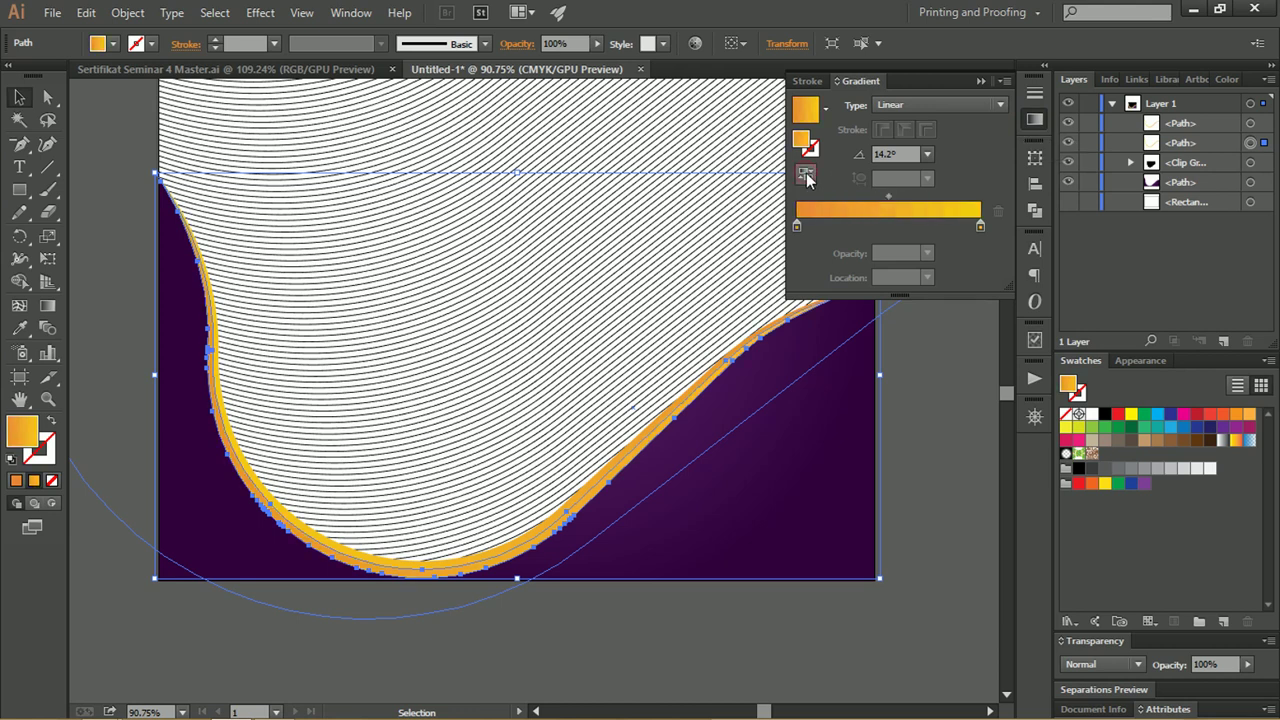
left_click(81, 130)
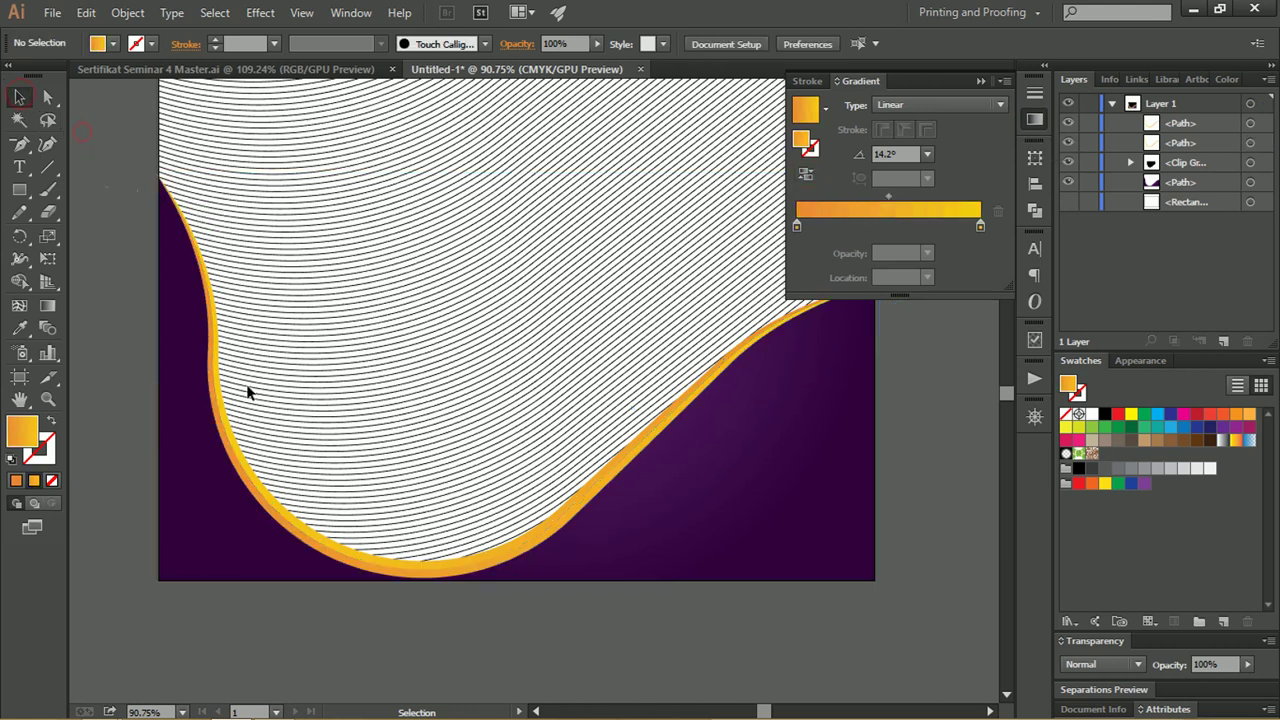
Zoom and pan along the curve to inspect where the bands meet the artboard's right edge.
key("z")
left_click(334, 489)
left_click_drag(450, 535, 249, 286)
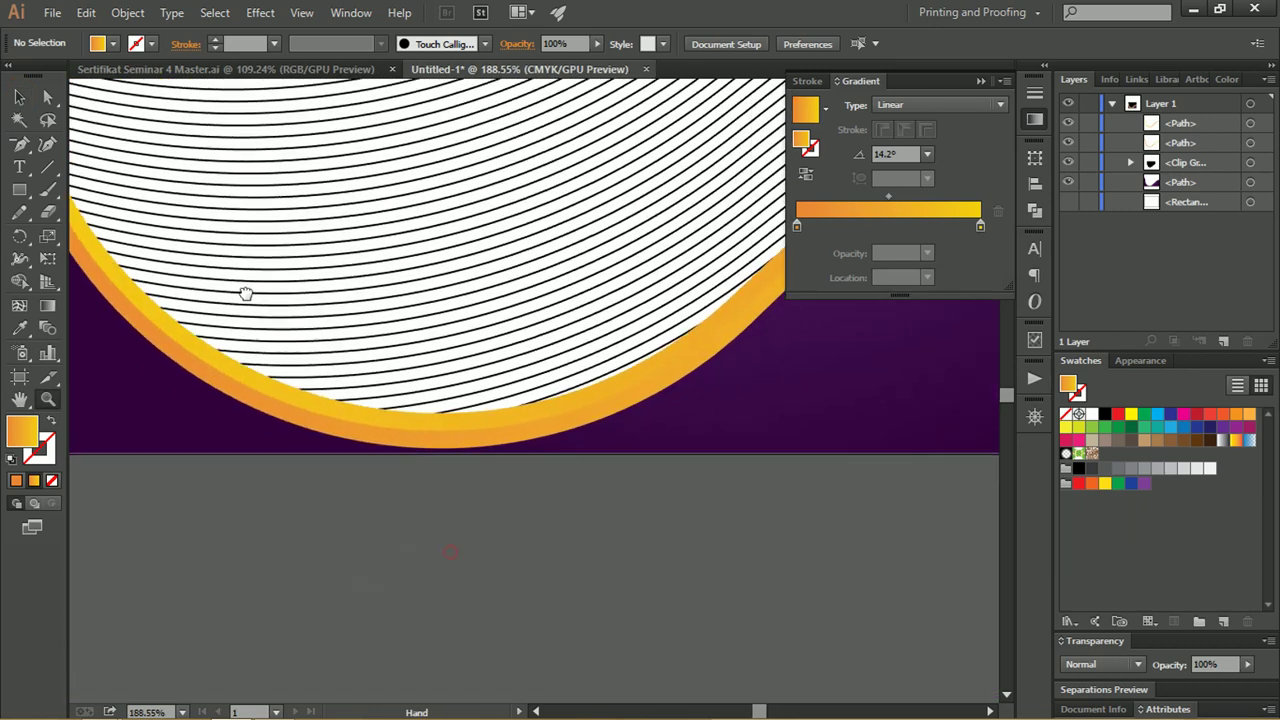
mouse_move(509, 331)
left_mouse_down()
mouse_move(380, 405)
mouse_move(520, 320)
mouse_move(563, 329)
mouse_move(477, 343)
mouse_move(614, 234)
mouse_move(463, 294)
mouse_move(346, 306)
mouse_move(531, 277)
mouse_move(545, 388)
mouse_move(488, 375)
left_mouse_up()
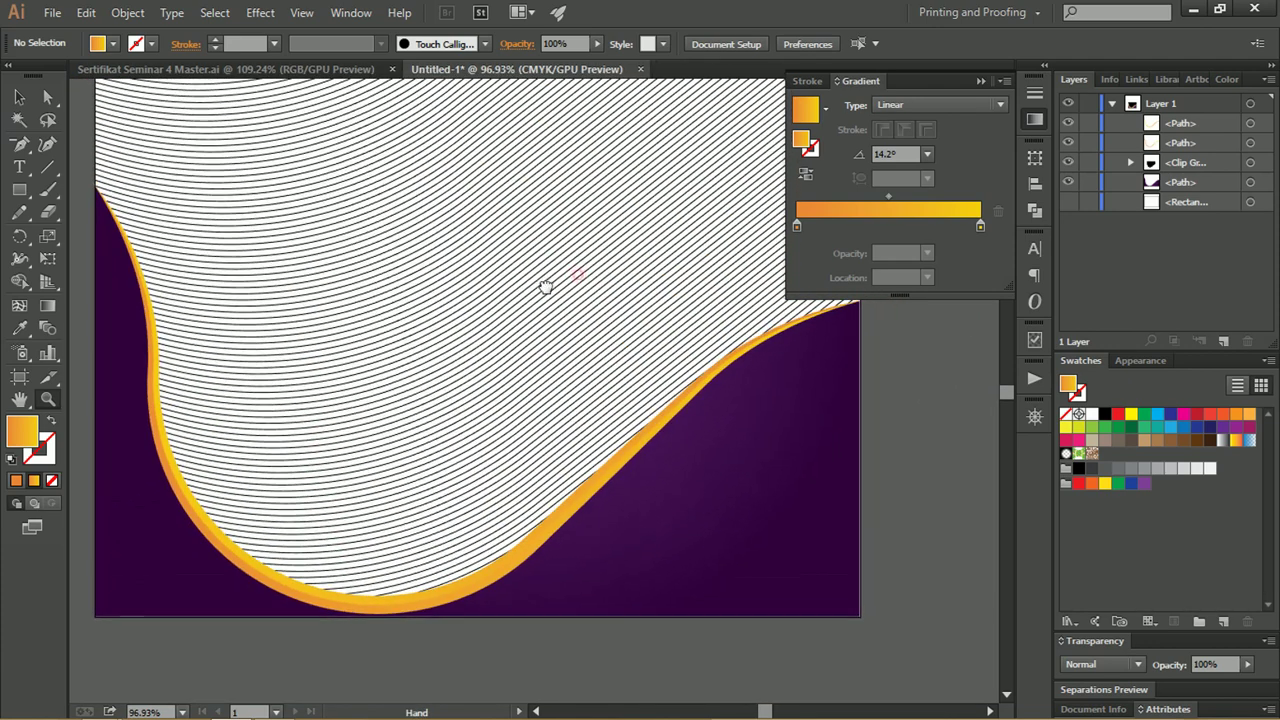
left_click_drag(566, 248, 500, 271)
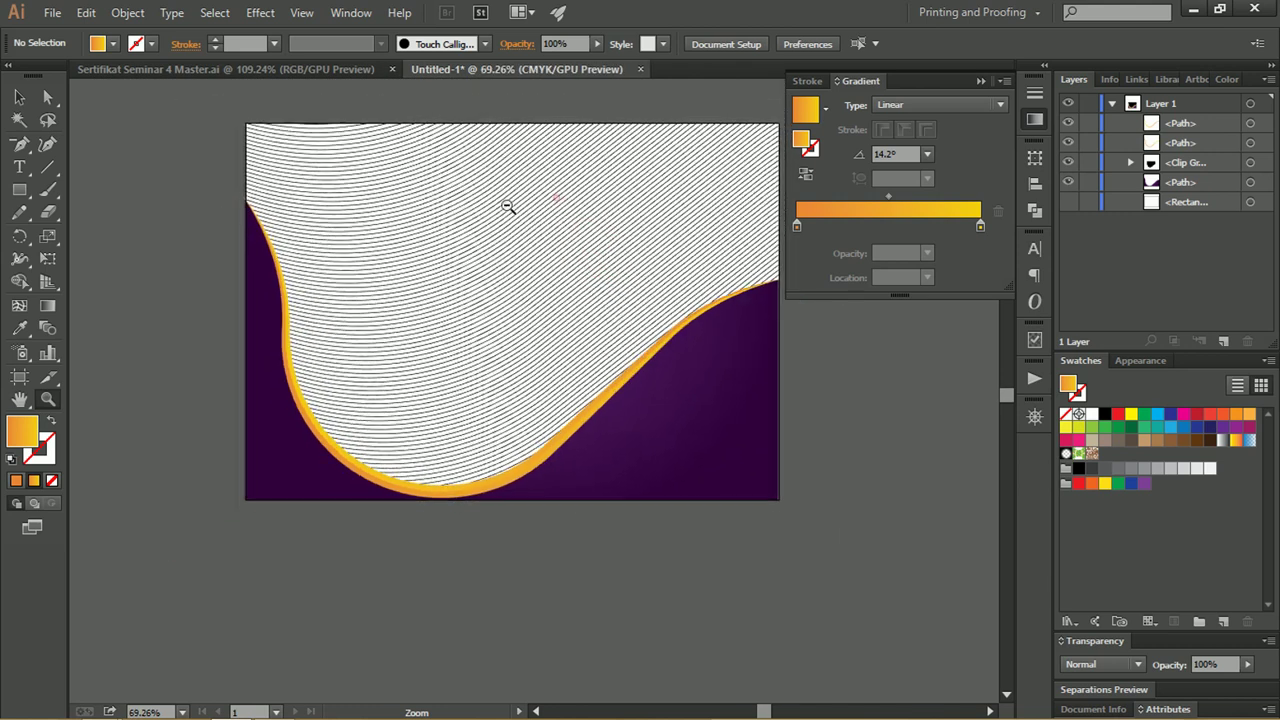
left_click(553, 199, "alt")
left_click_drag(534, 178, 497, 185)
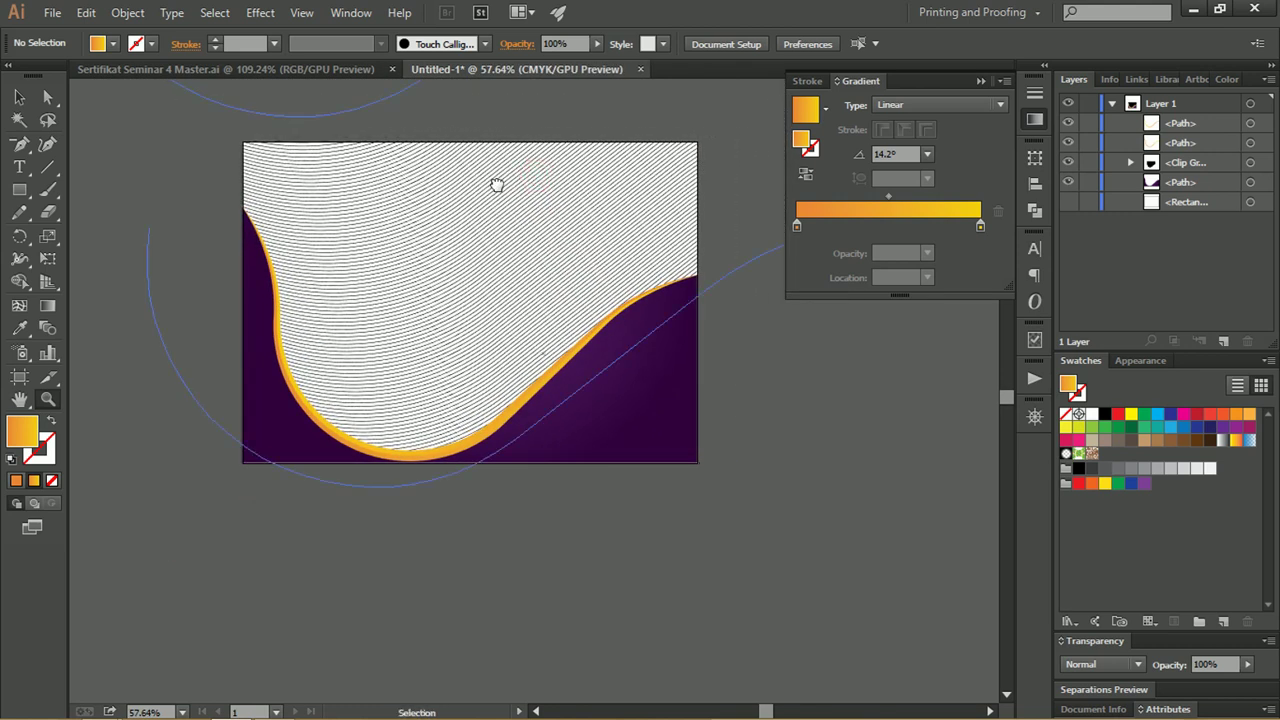
left_click_drag(620, 286, 700, 340)
key("a")
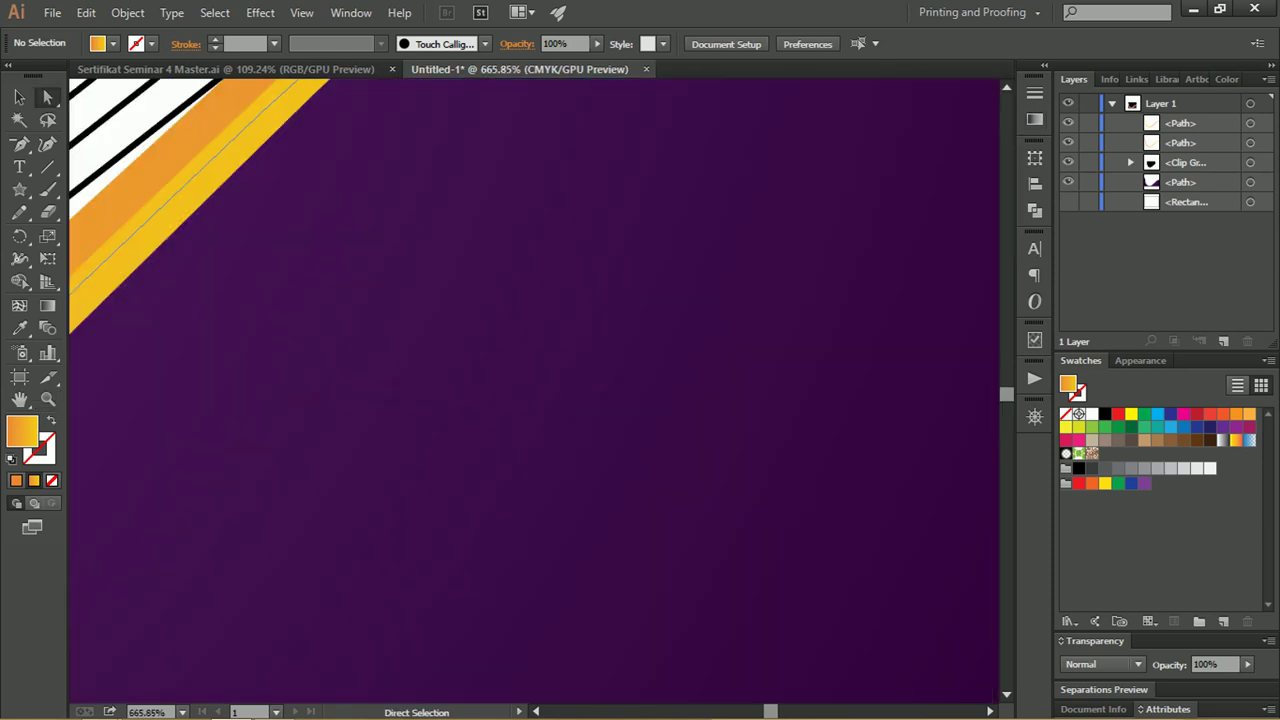
left_click_drag(610, 232, 471, 214)
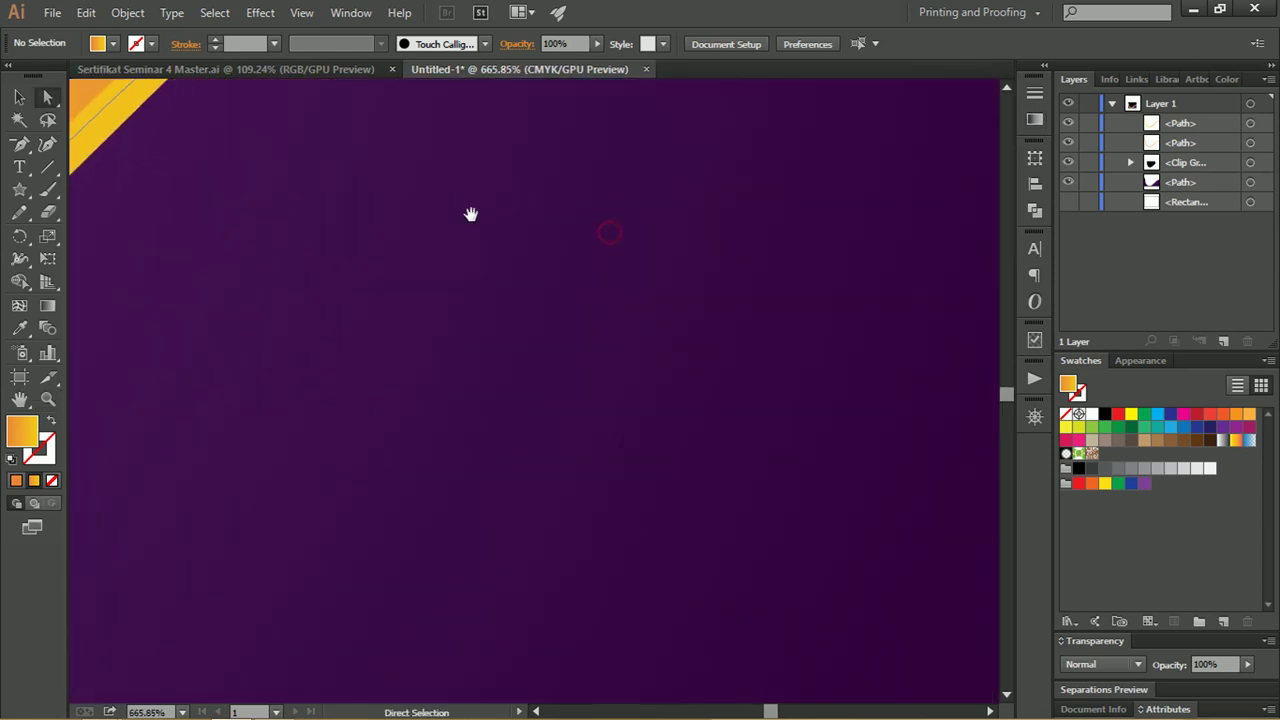
left_click_drag(459, 245, 166, 342)
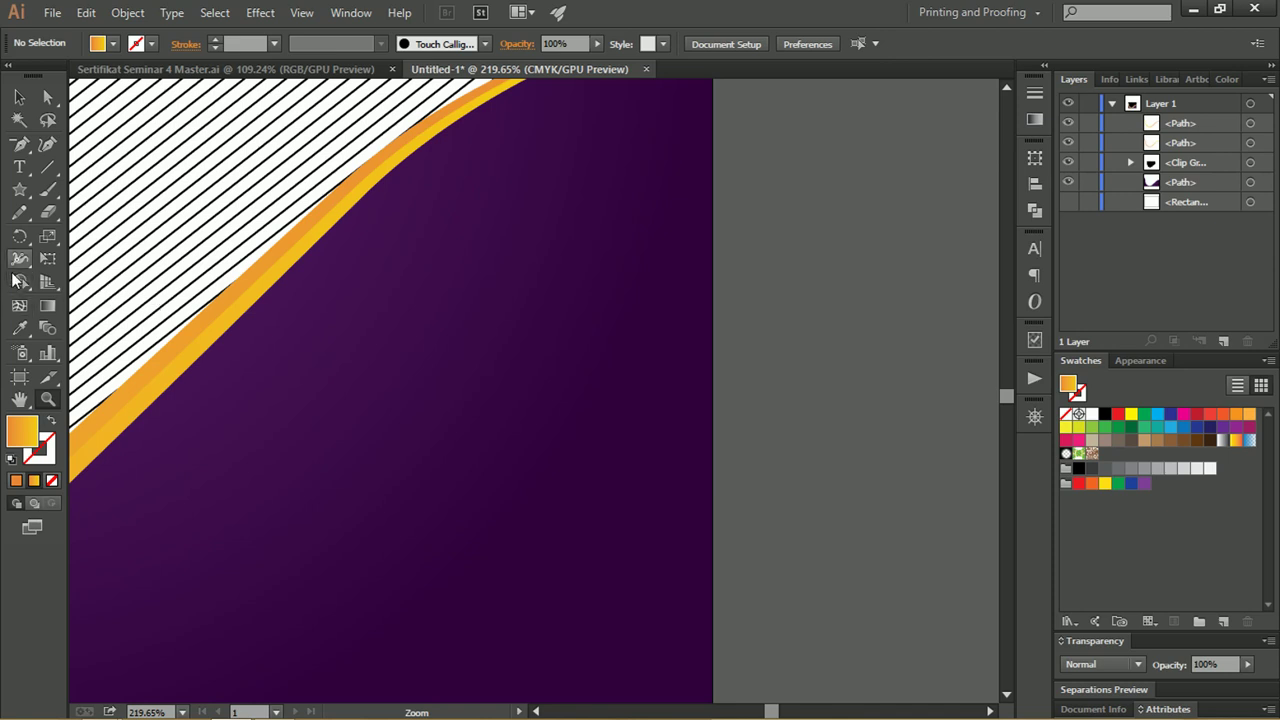
Open the Star Tool dialog on the purple area with 12 points, ready to edit Radius 1.
left_click(19, 207)
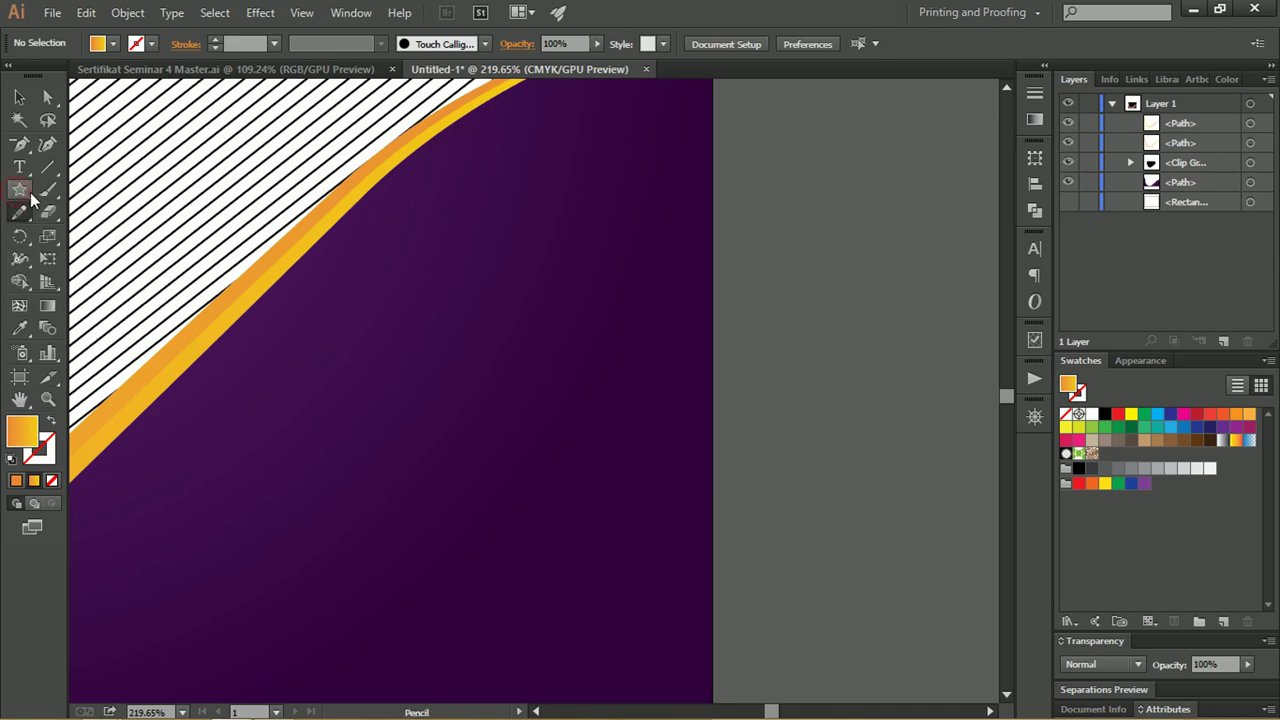
left_click(17, 191)
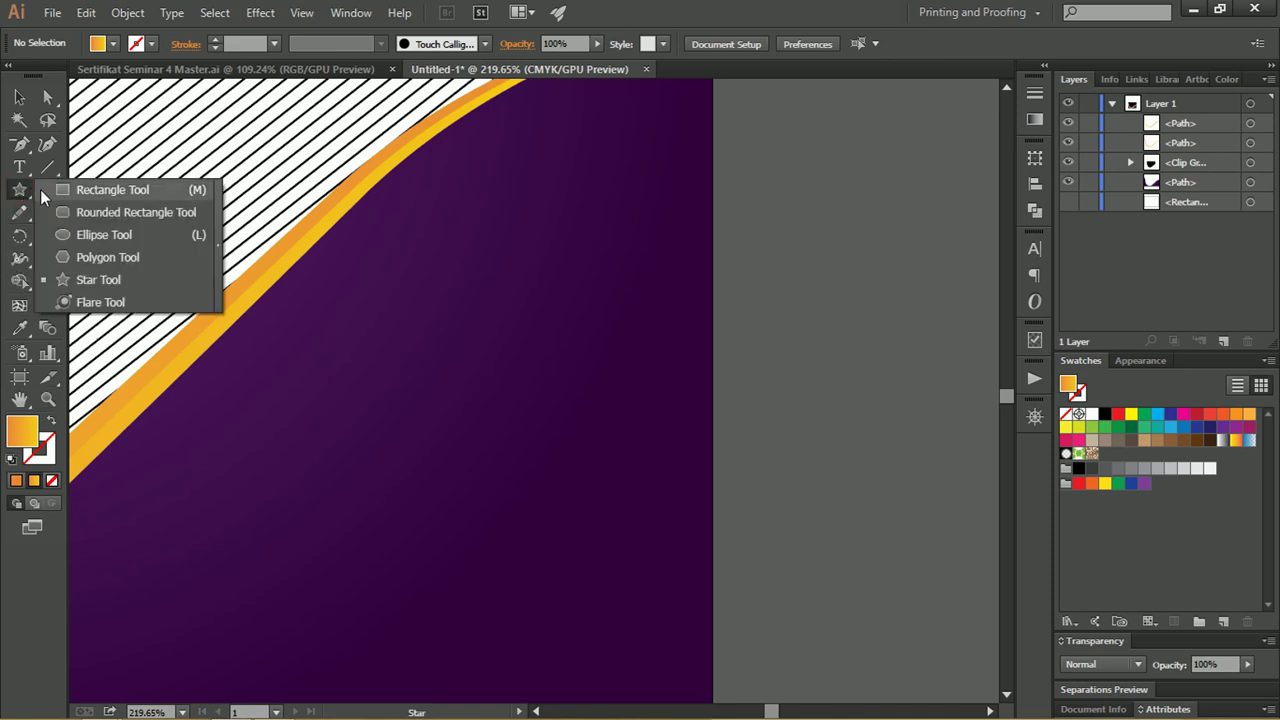
left_click(84, 283)
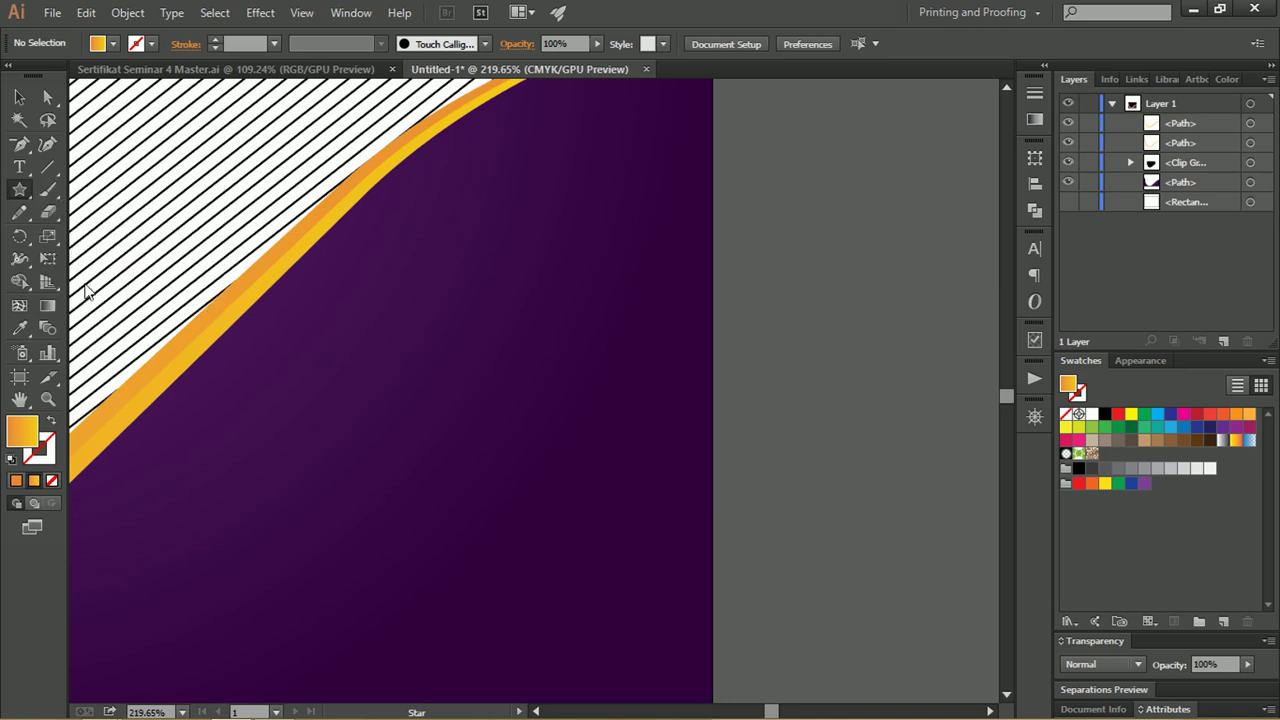
left_click(469, 355)
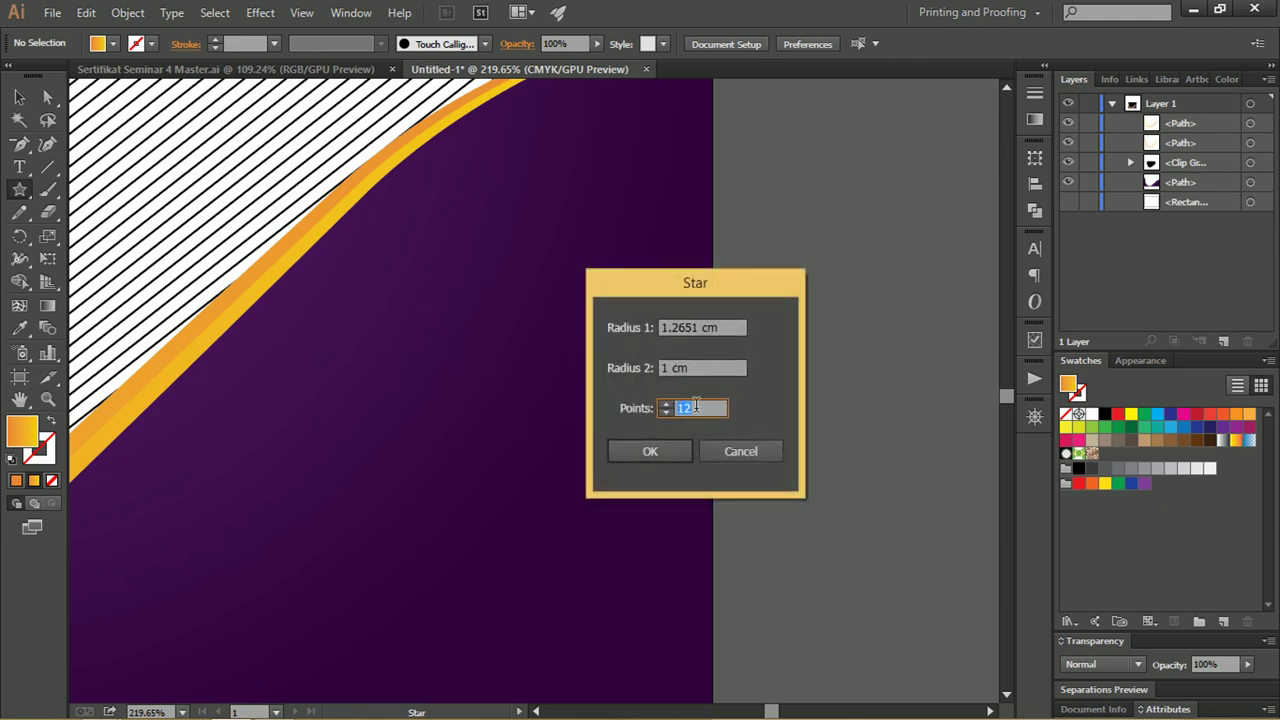
left_click_drag(697, 327, 673, 327)
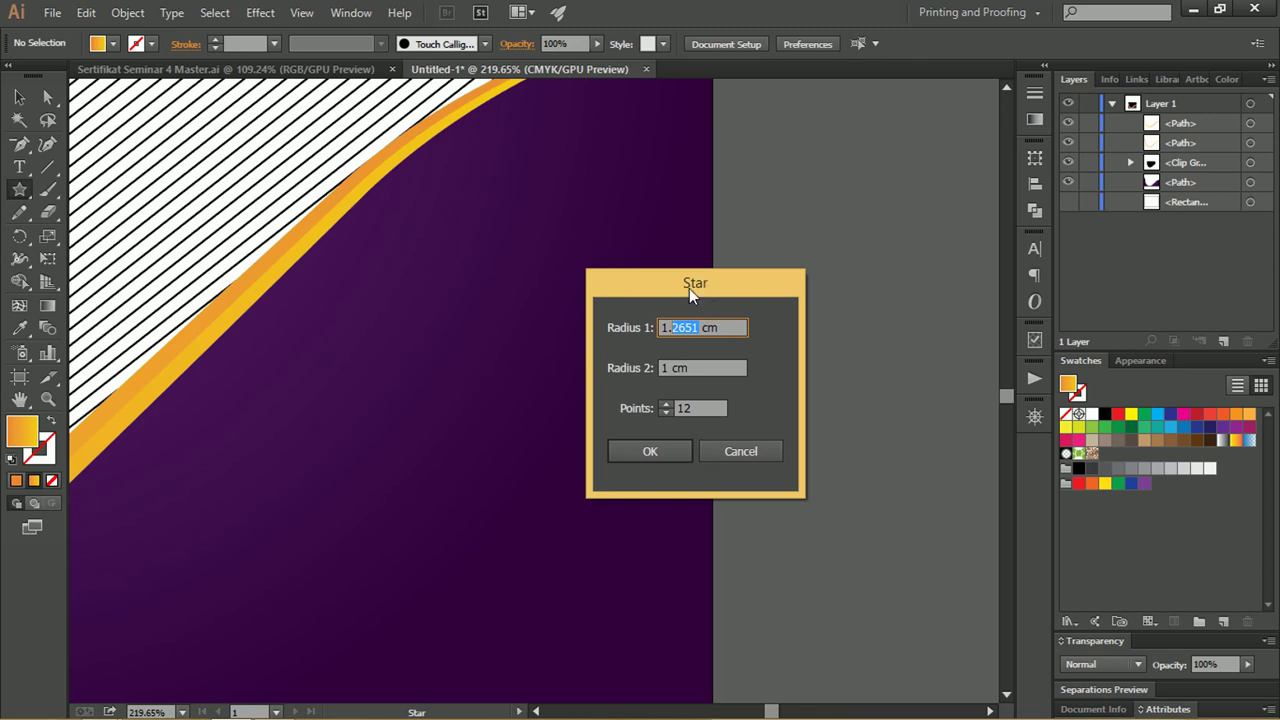
Create a 12-point star with a 1 cm radius, then enlarge it and move it up-left.
left_click_drag(701, 328, 677, 328)
key("BackSpace")
left_click(650, 451)
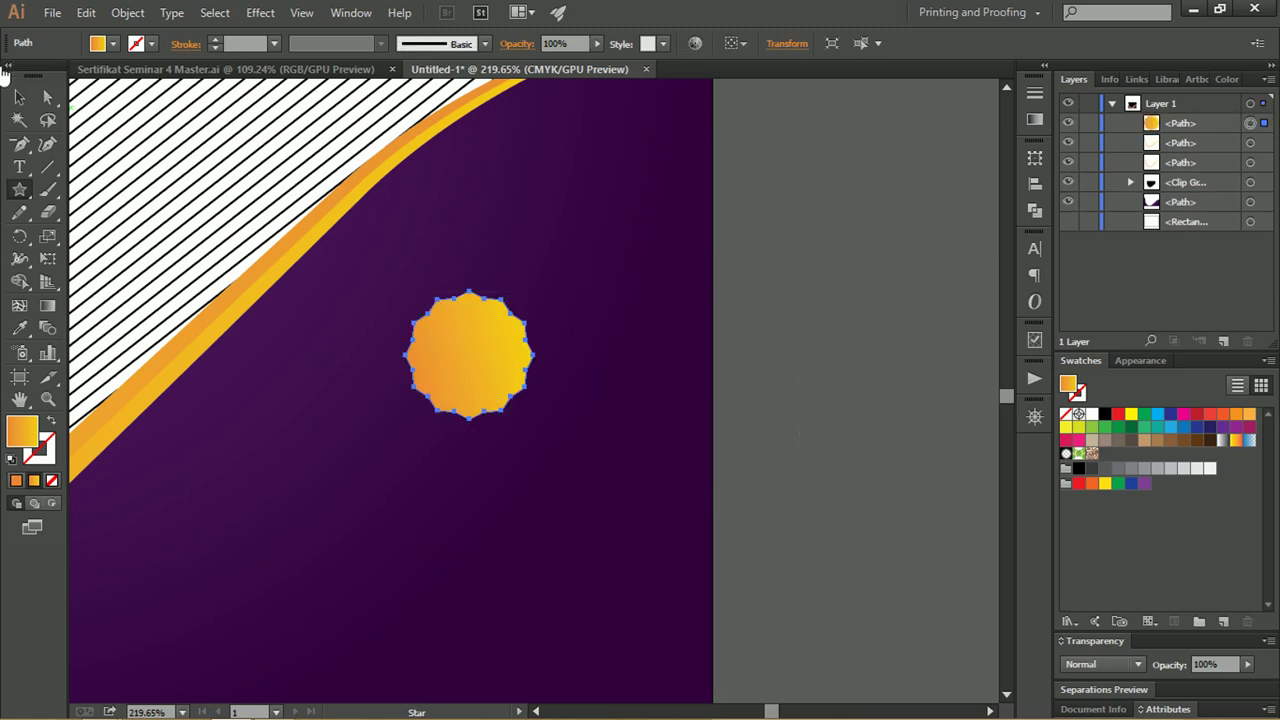
left_click(16, 95)
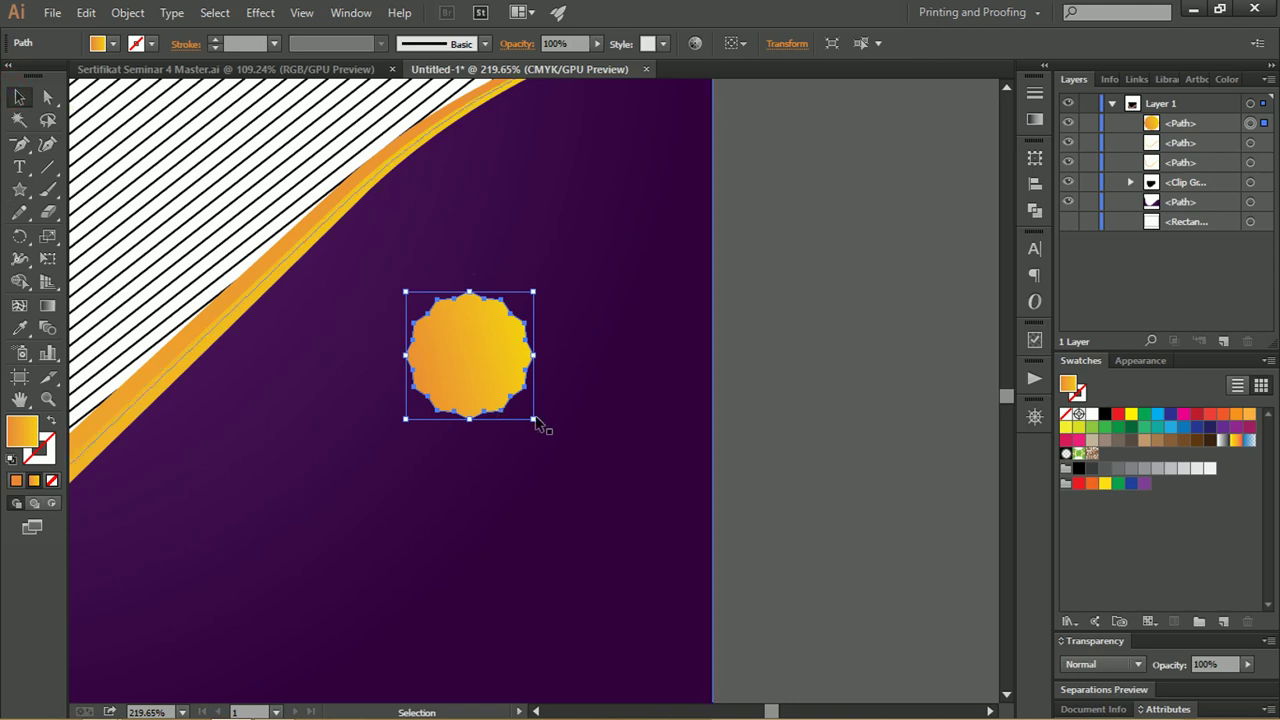
left_click_drag(546, 431, 740, 535)
left_click_drag(594, 420, 538, 402)
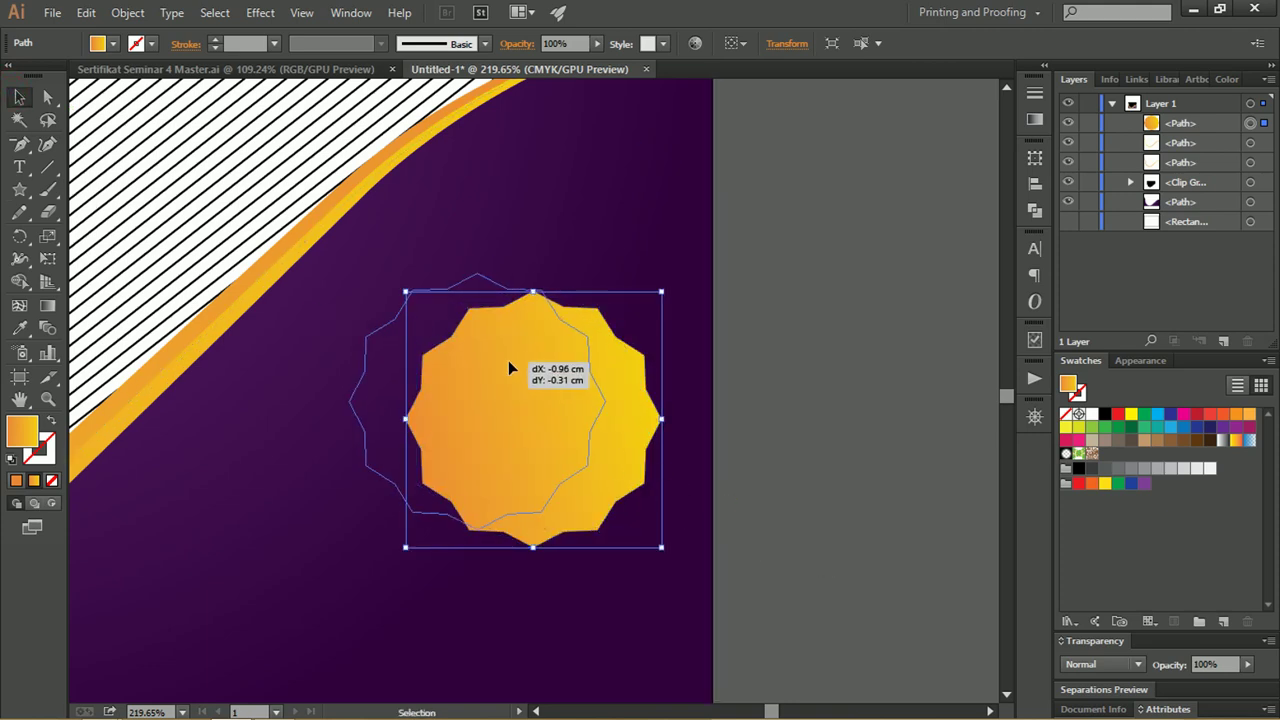
Round all of the star's corners into a scalloped seal shape.
key("z")
left_click_drag(415, 276, 600, 376)
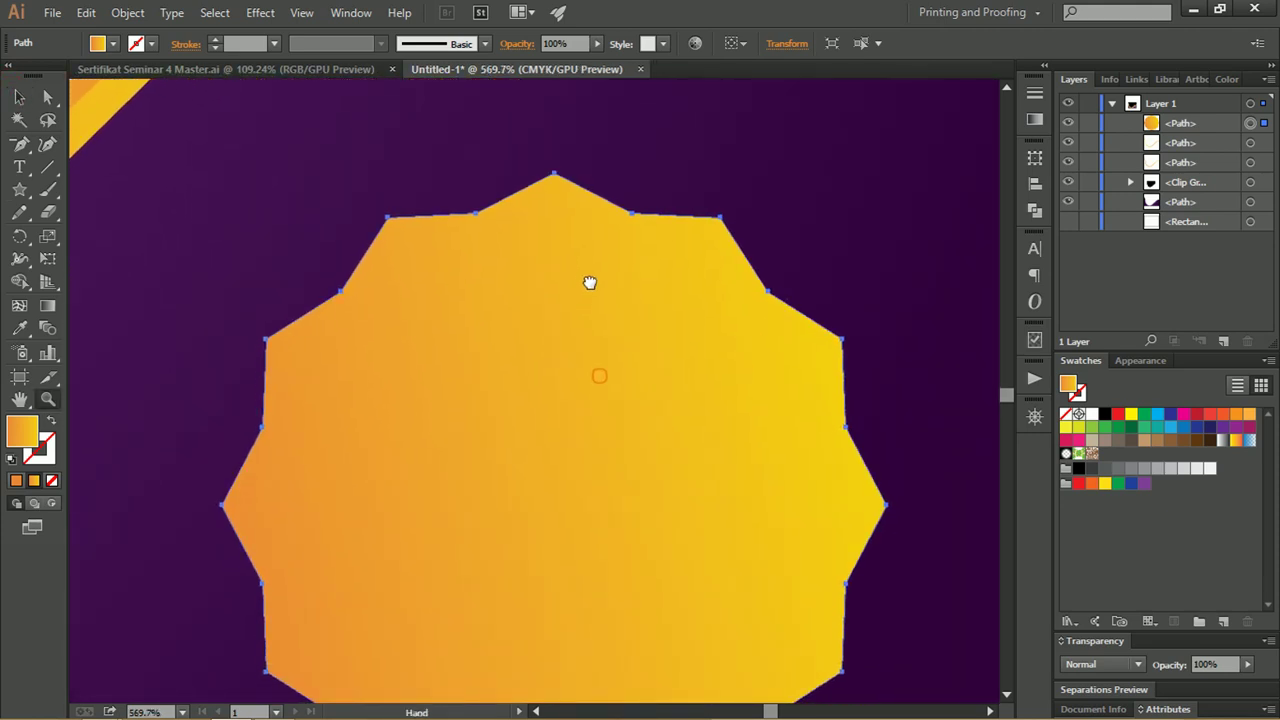
left_click(47, 96)
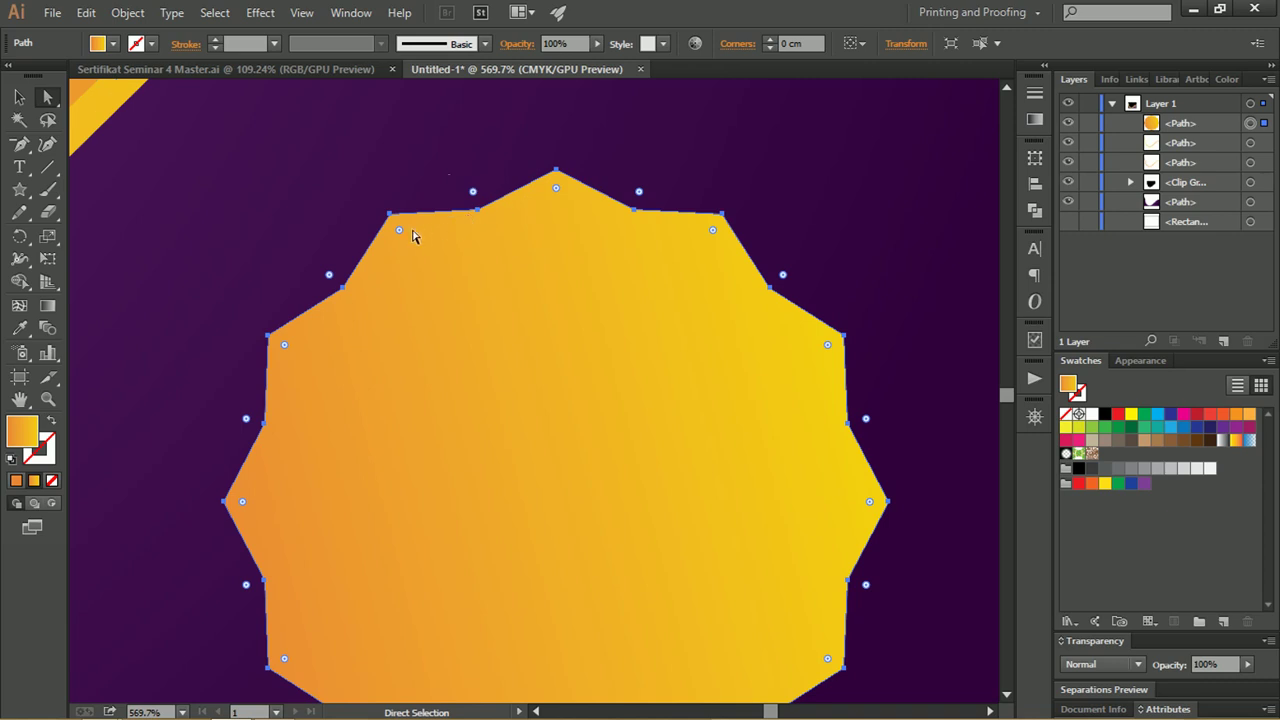
mouse_move(515, 193)
left_click_drag(556, 192, 570, 356)
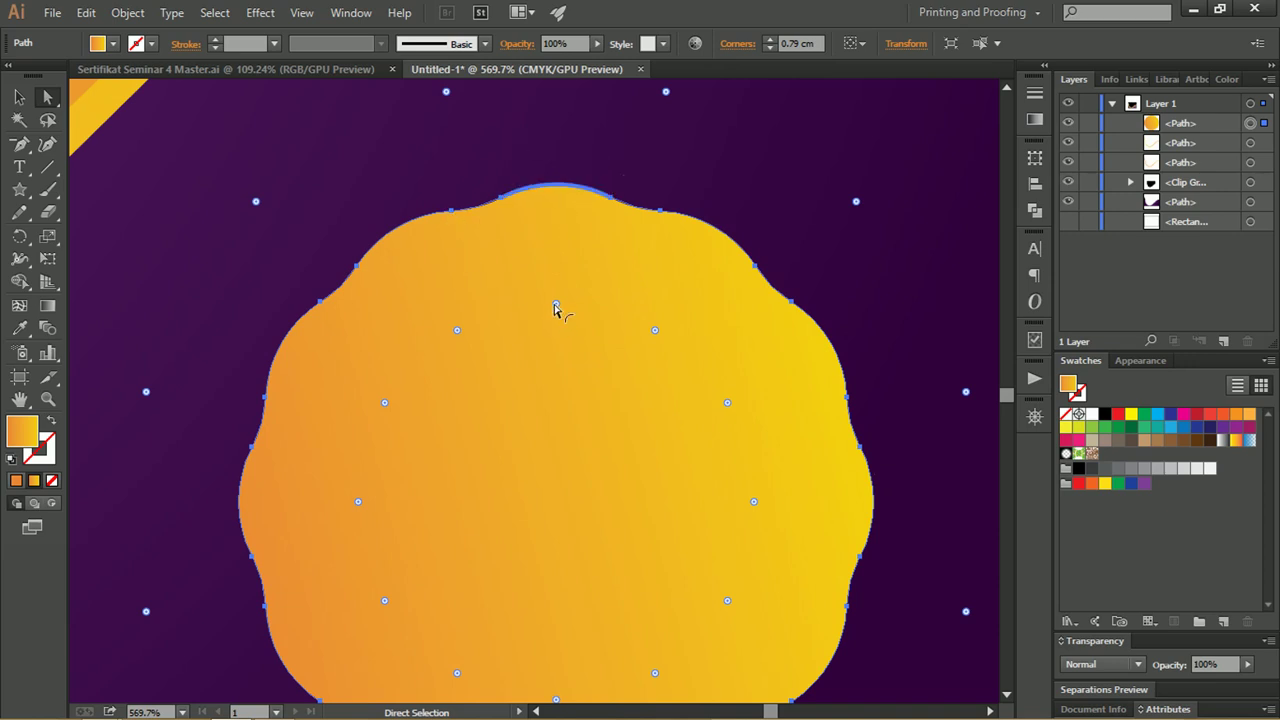
left_click_drag(557, 308, 507, 291)
left_click(19, 97)
key("z")
left_click_drag(474, 131, 246, 177)
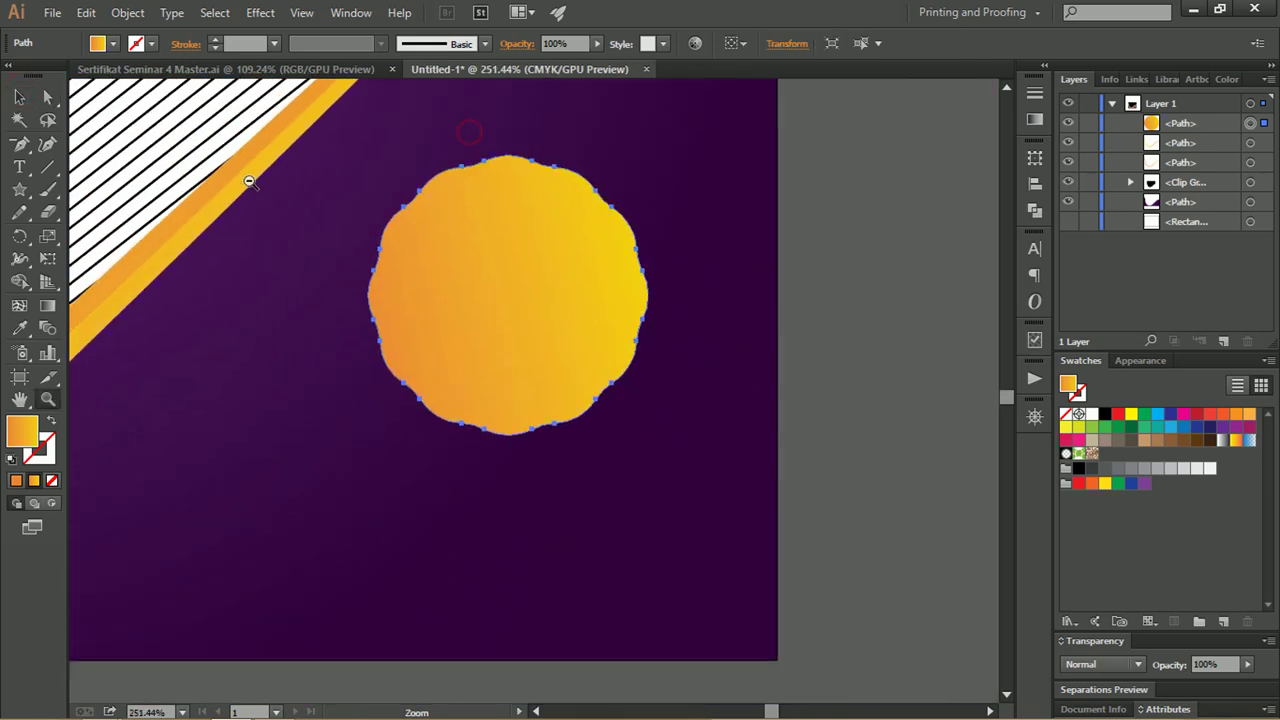
Apply the Stylize > Round Corners effect to the wavy seal and shift it left.
left_click(19, 97)
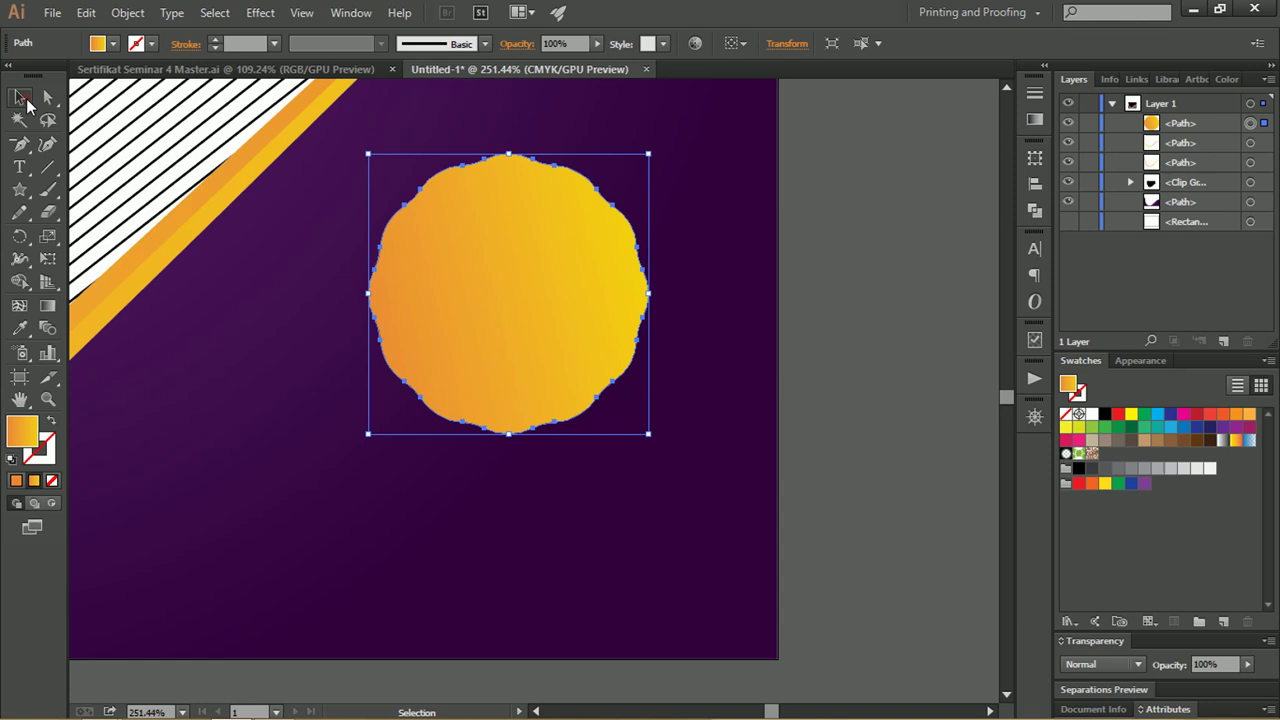
left_click(915, 240)
left_click_drag(556, 256, 531, 264)
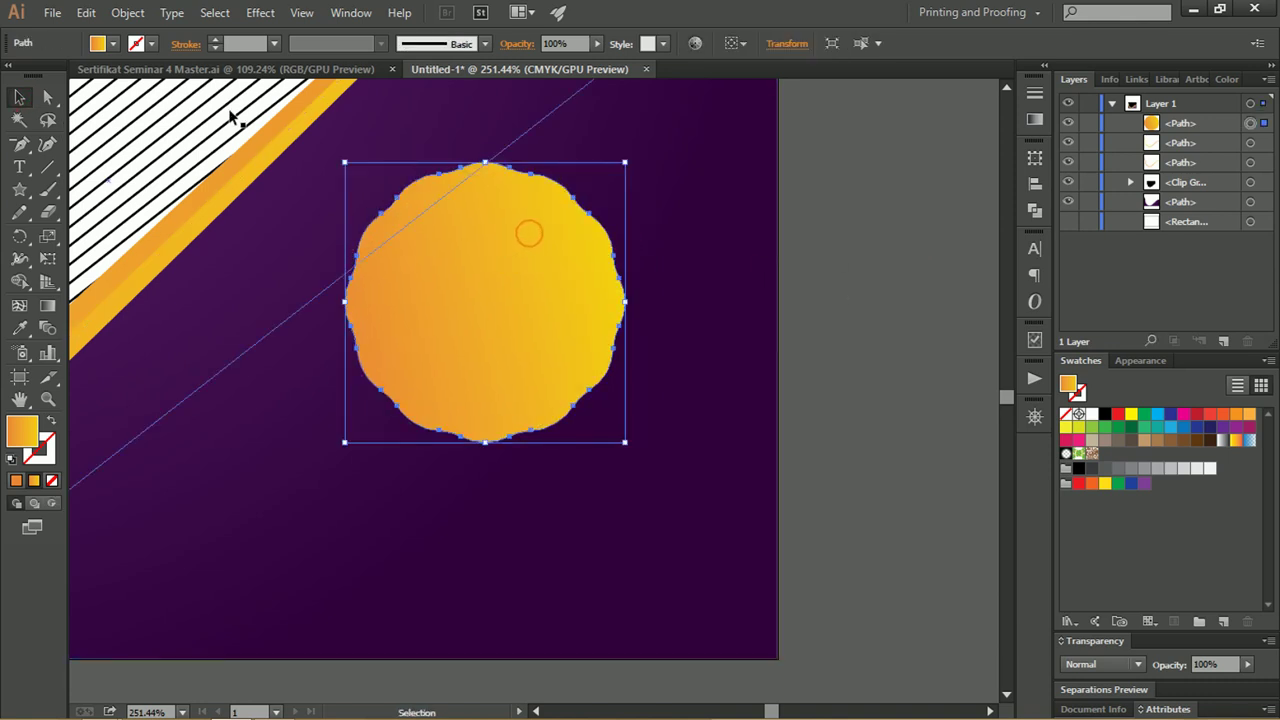
left_click(260, 12)
mouse_move(284, 224)
left_click(311, 220)
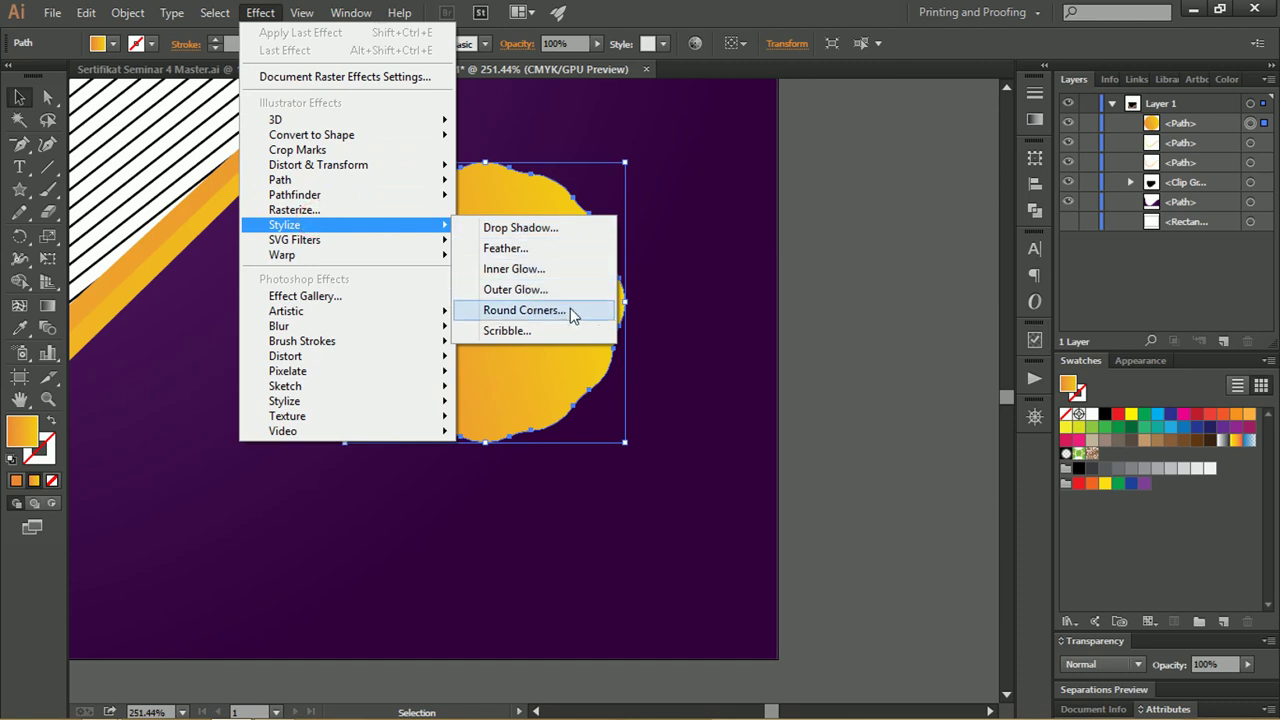
left_click(800, 268)
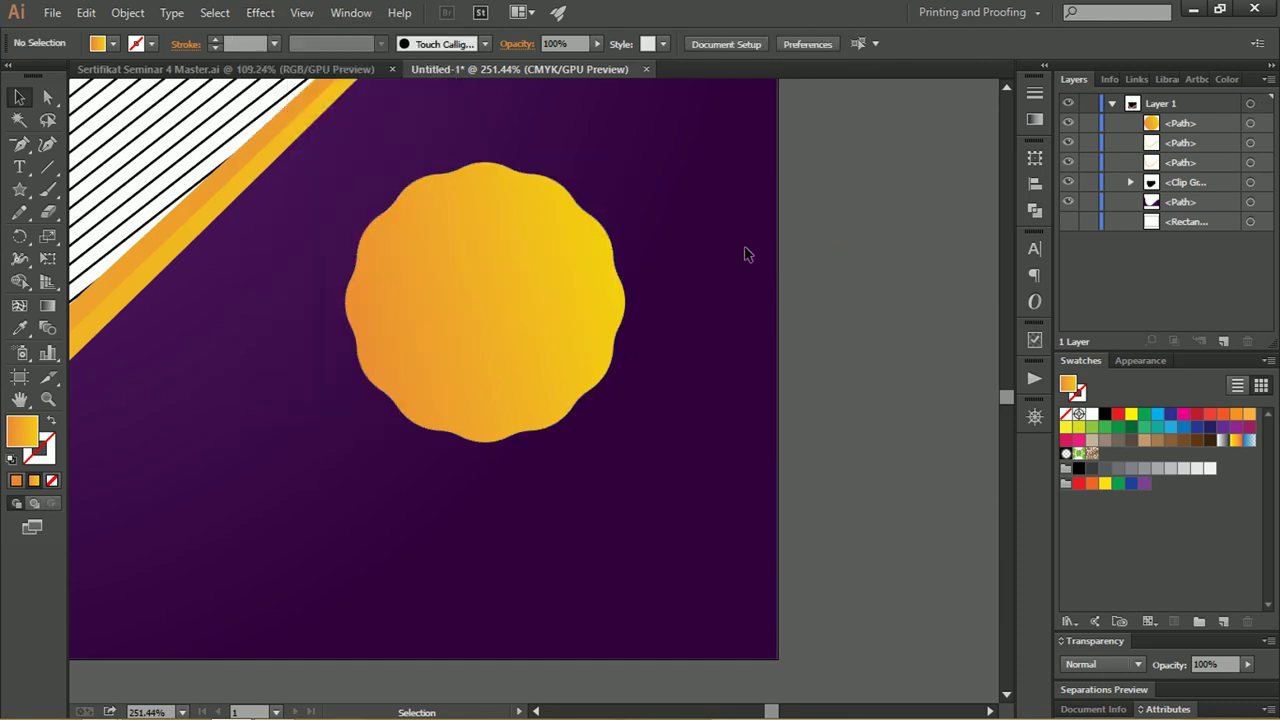
left_click_drag(533, 245, 489, 252)
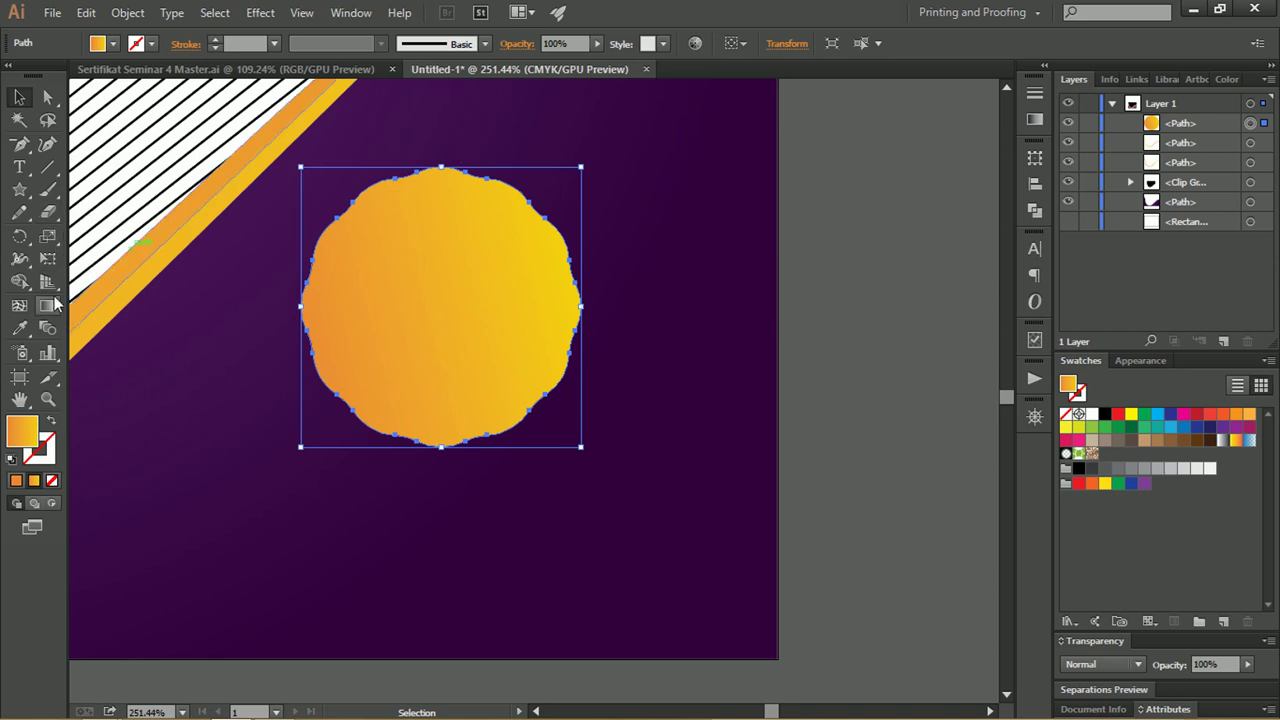
Draw a circle inside the seal filled with the purple background colour.
key("l")
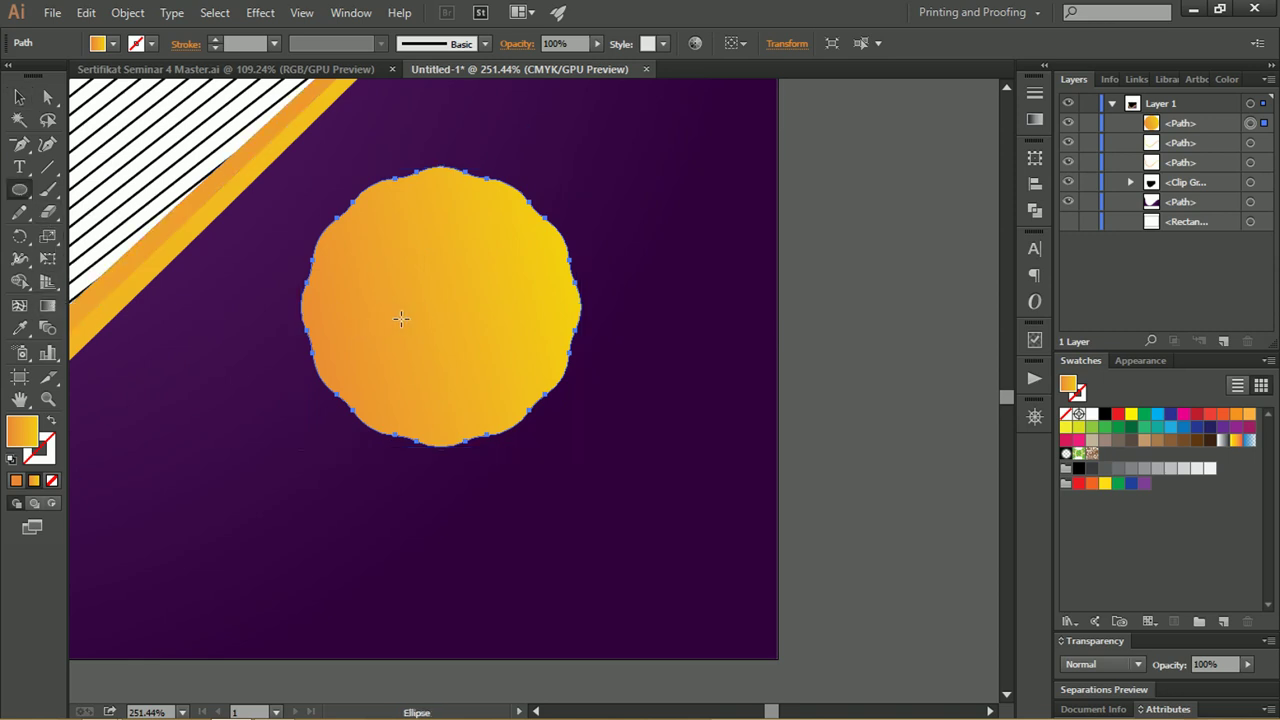
left_click_drag(439, 304, 505, 377)
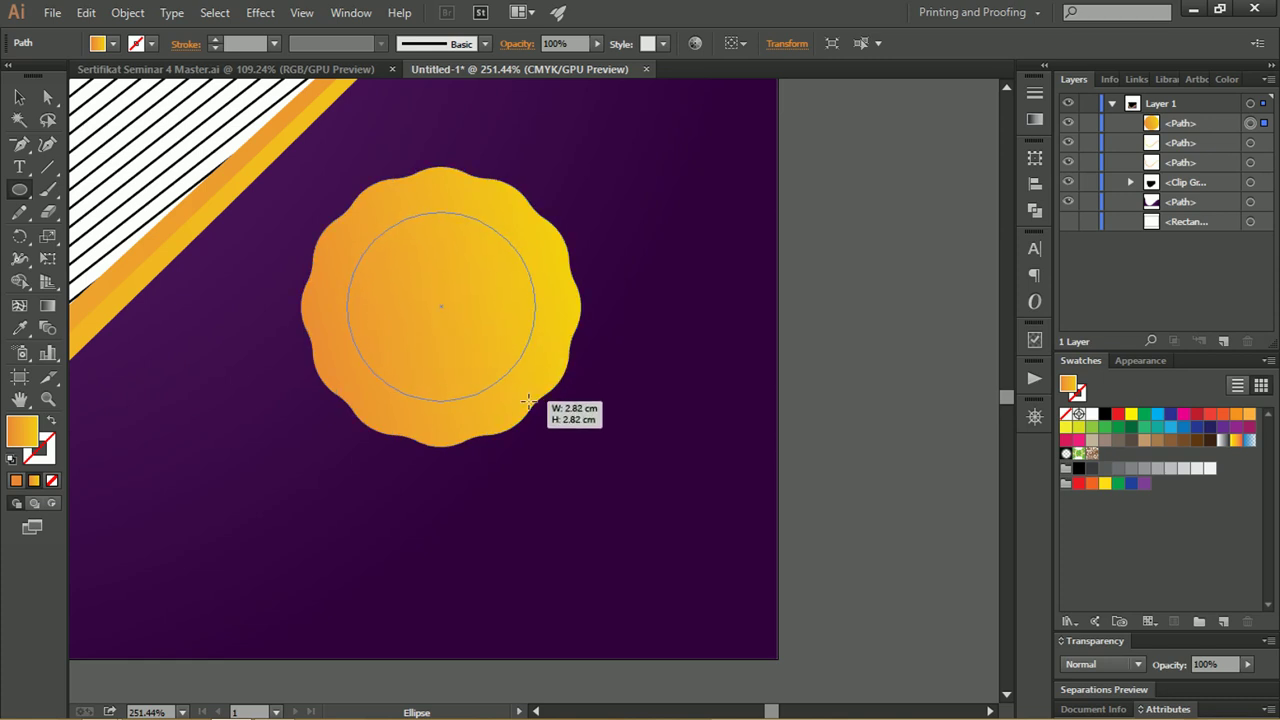
left_click_drag(505, 377, 556, 422)
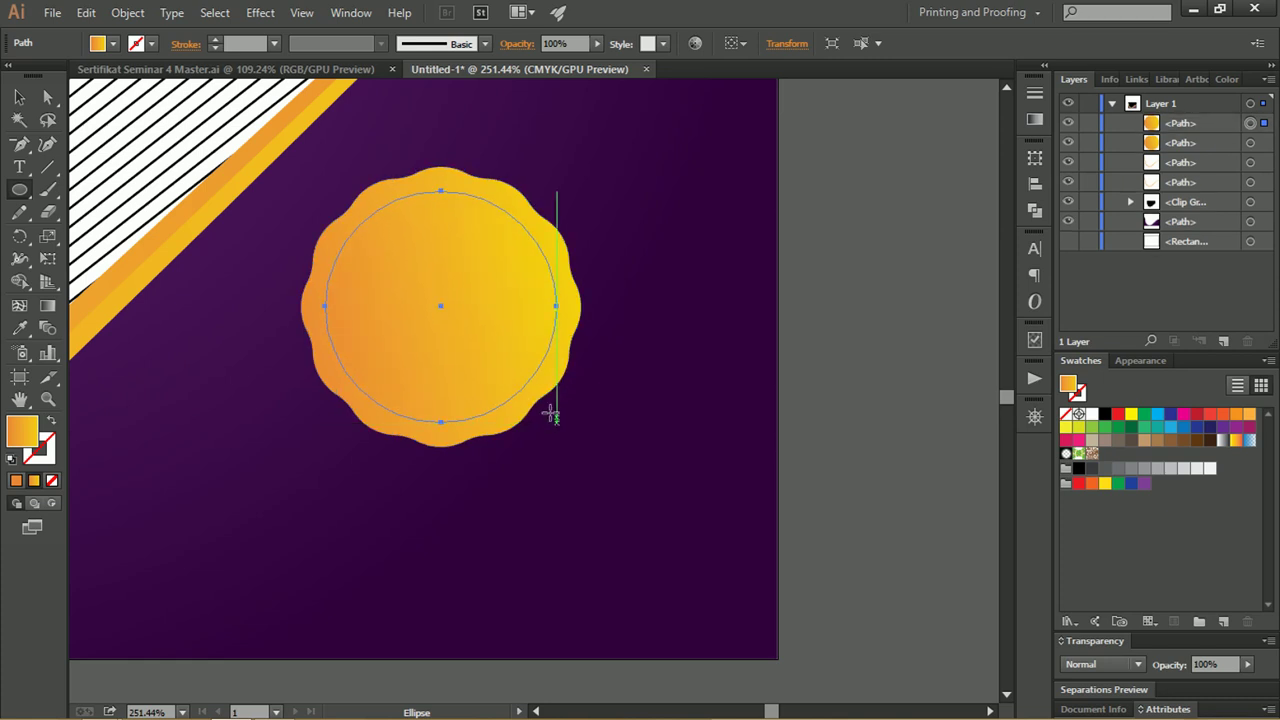
key("i")
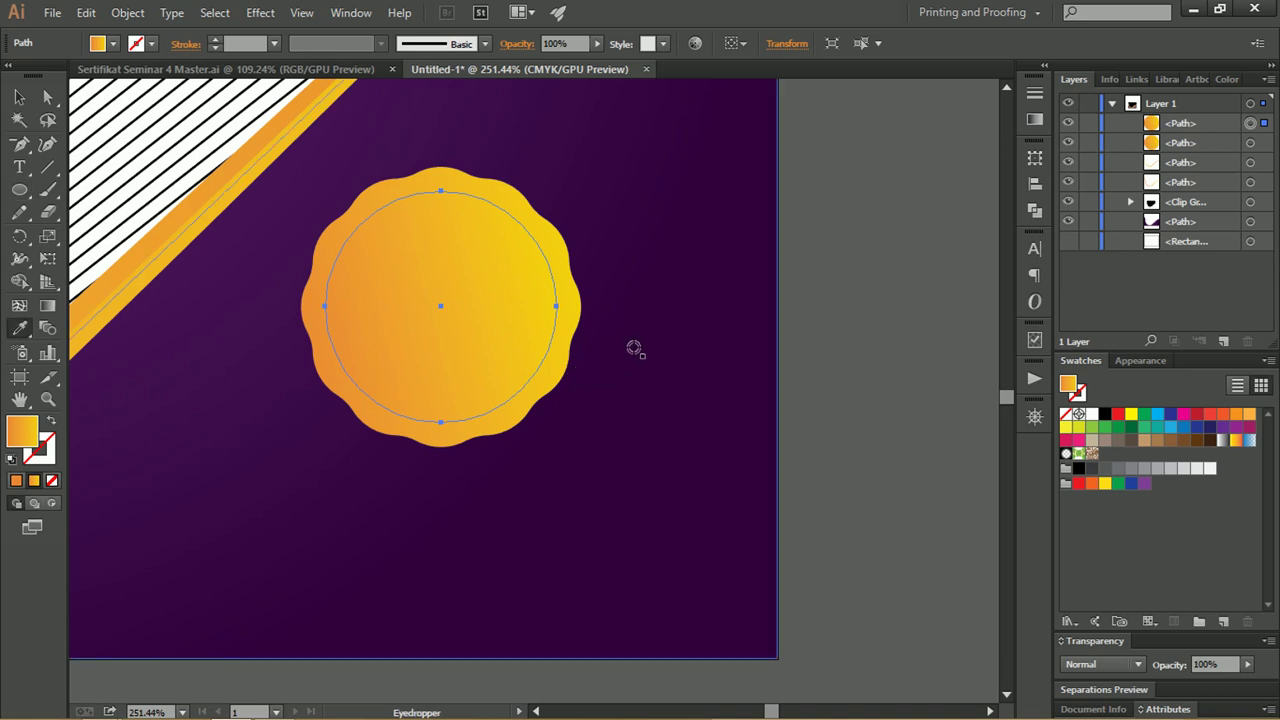
left_click(645, 357)
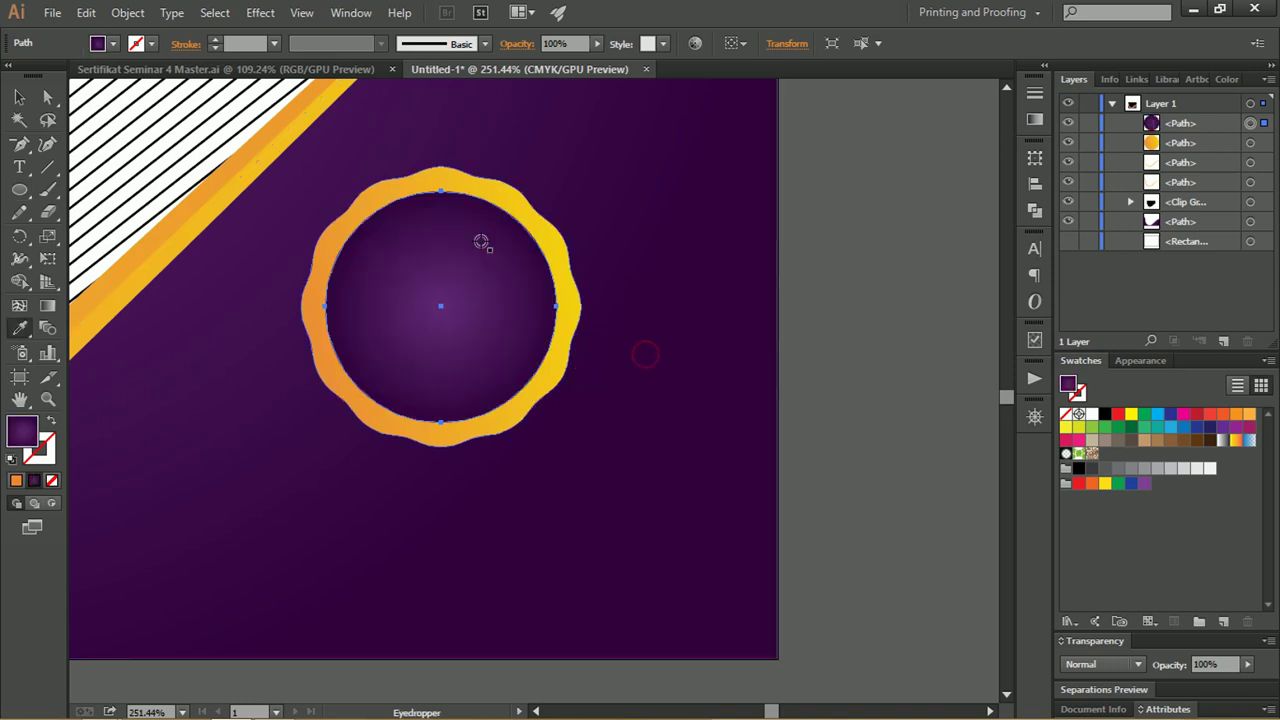
Paste a smaller copy of the circle in front and give it the seal's orange gradient.
left_click(19, 97)
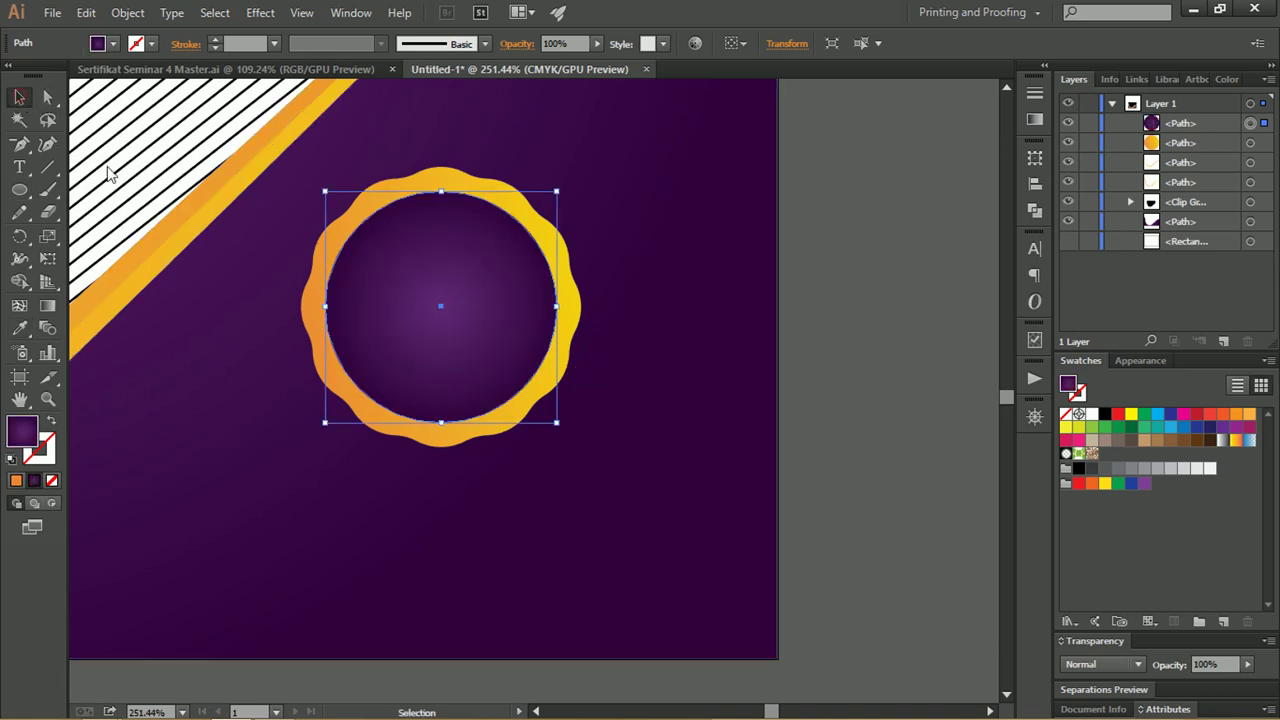
left_click(907, 343)
left_click(511, 258)
key("a")
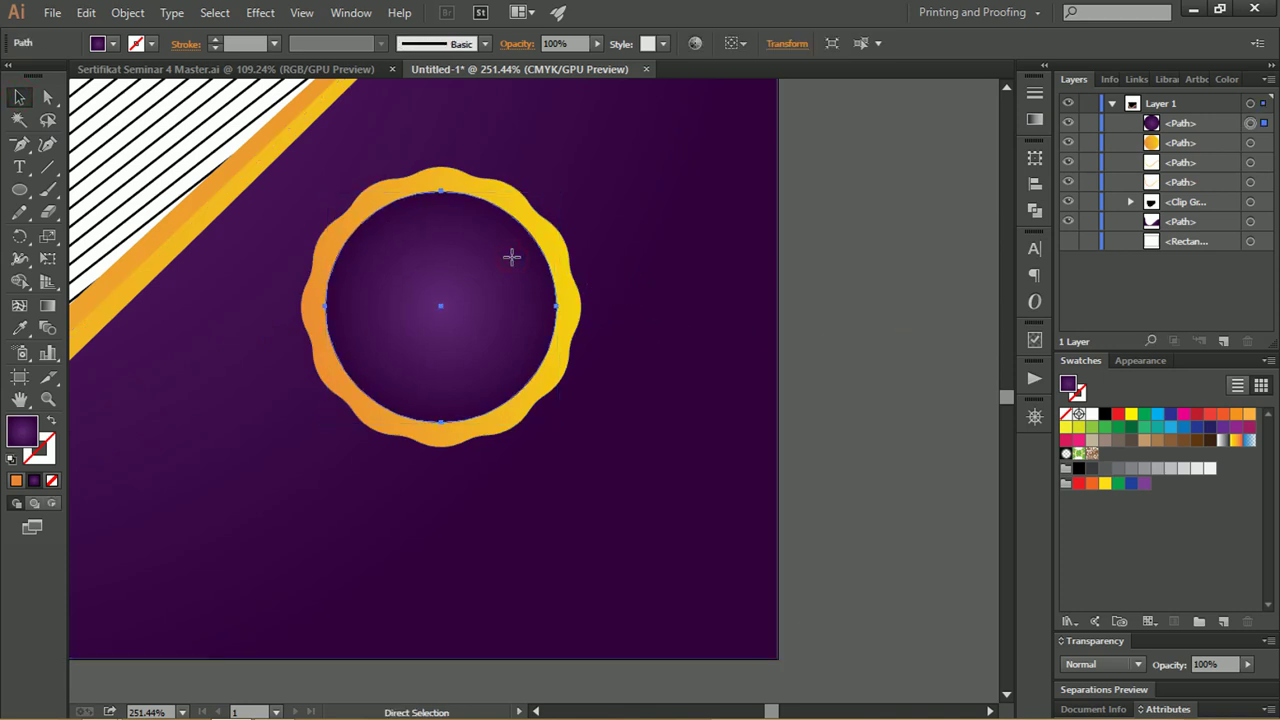
key("v")
key("a")
key("ctrl+c")
key("ctrl+f")
key("v")
left_click_drag(555, 190, 546, 197)
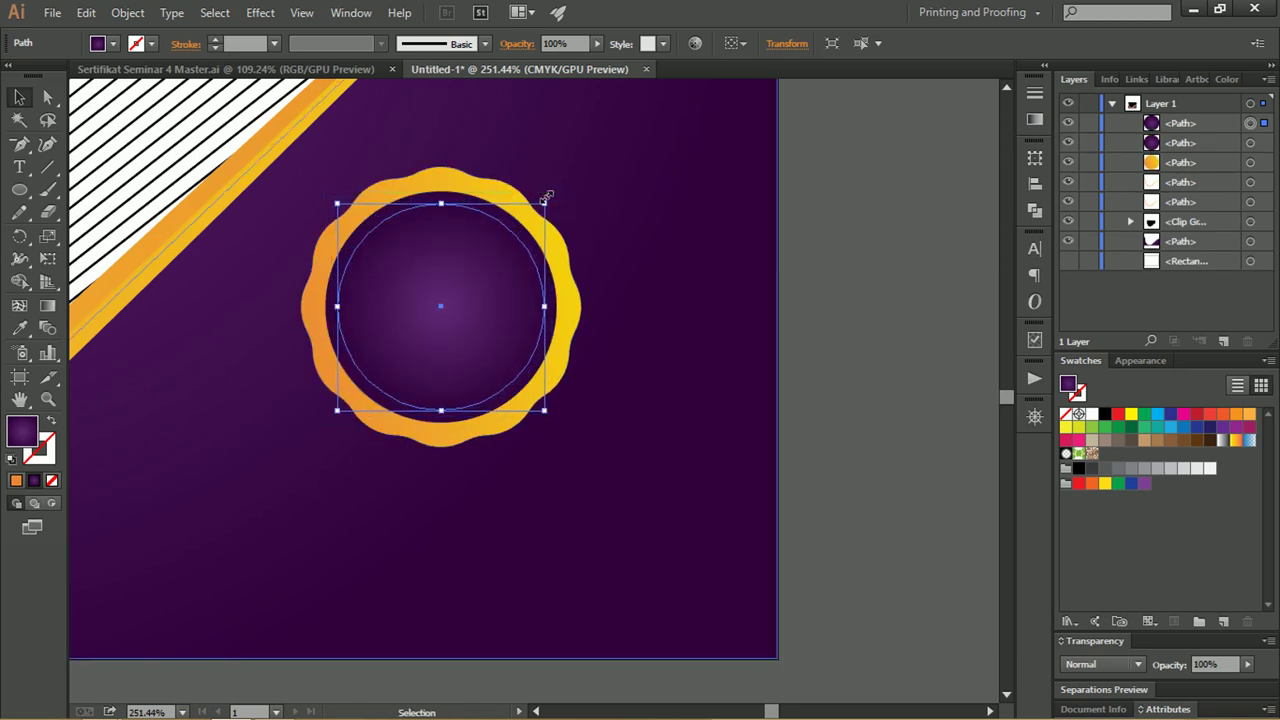
key("i")
left_click(510, 194)
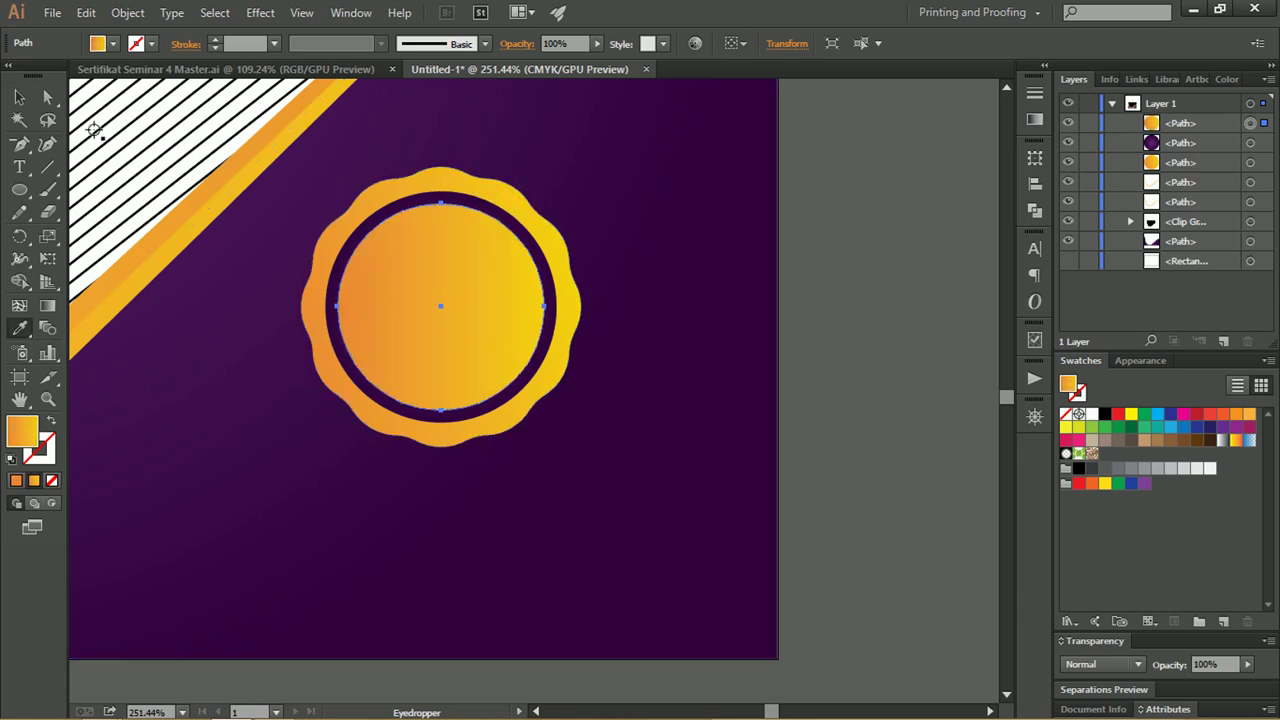
left_click(22, 100)
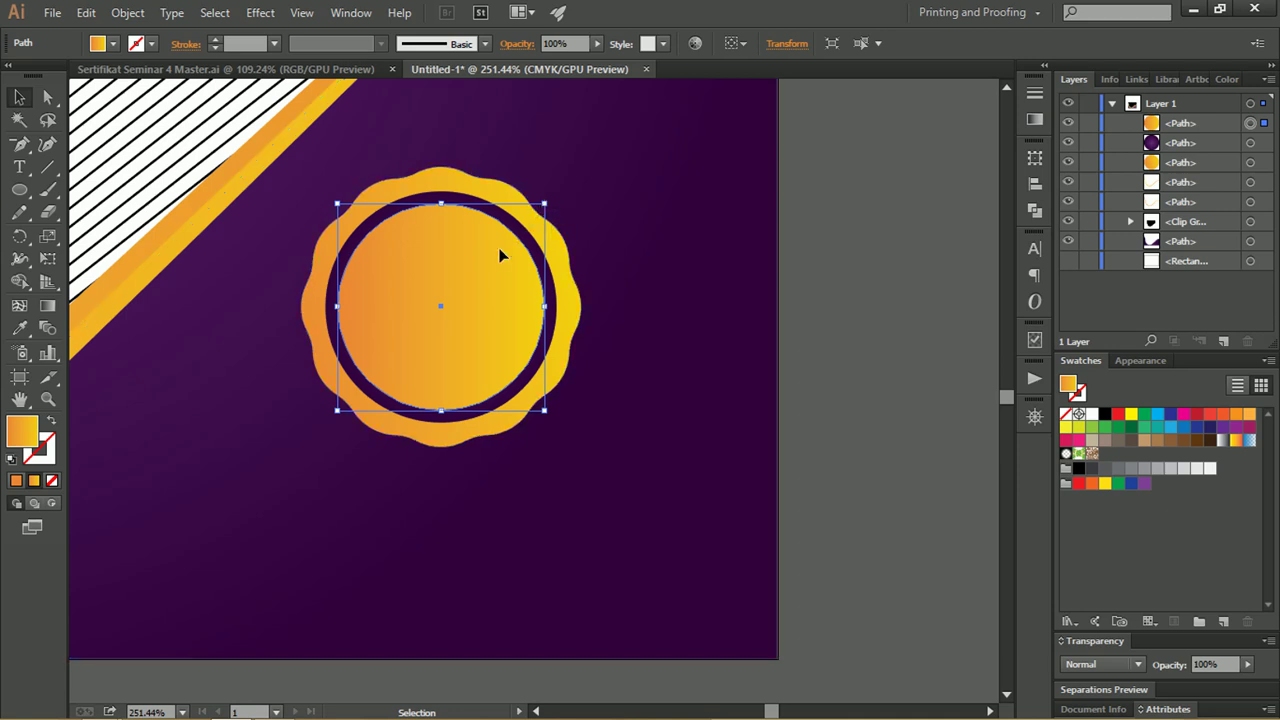
Paste a slightly smaller copy of the orange disc in front of it.
key("a")
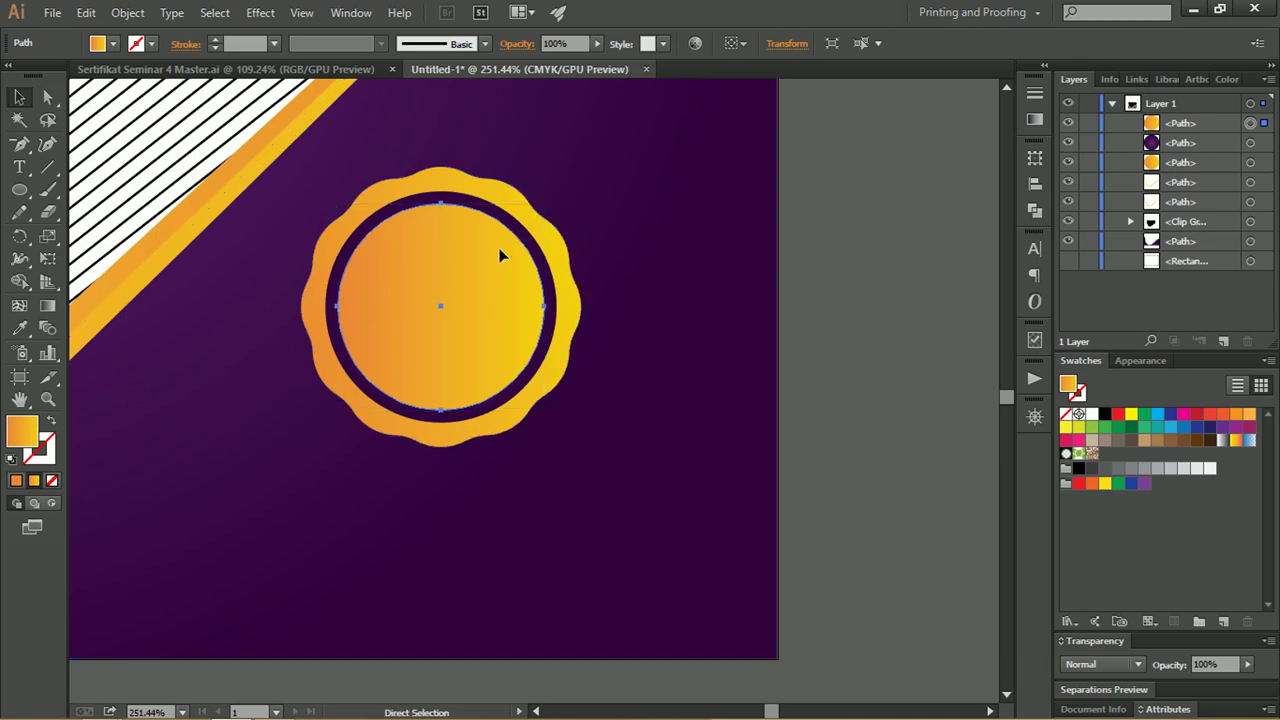
key("ctrl+c")
key("ctrl+f")
key("v")
left_click_drag(545, 205, 538, 203)
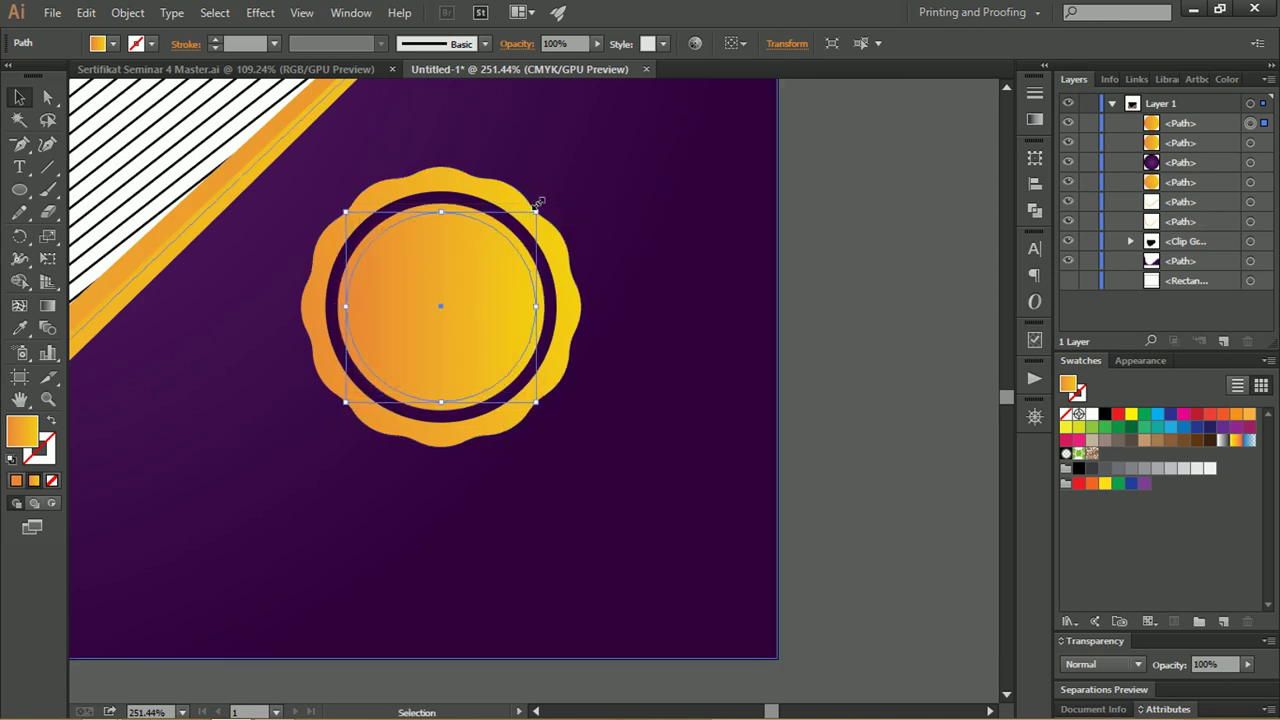
Turn the larger orange circle underneath into an unfilled 2 pt orange outline ring.
left_click(508, 243)
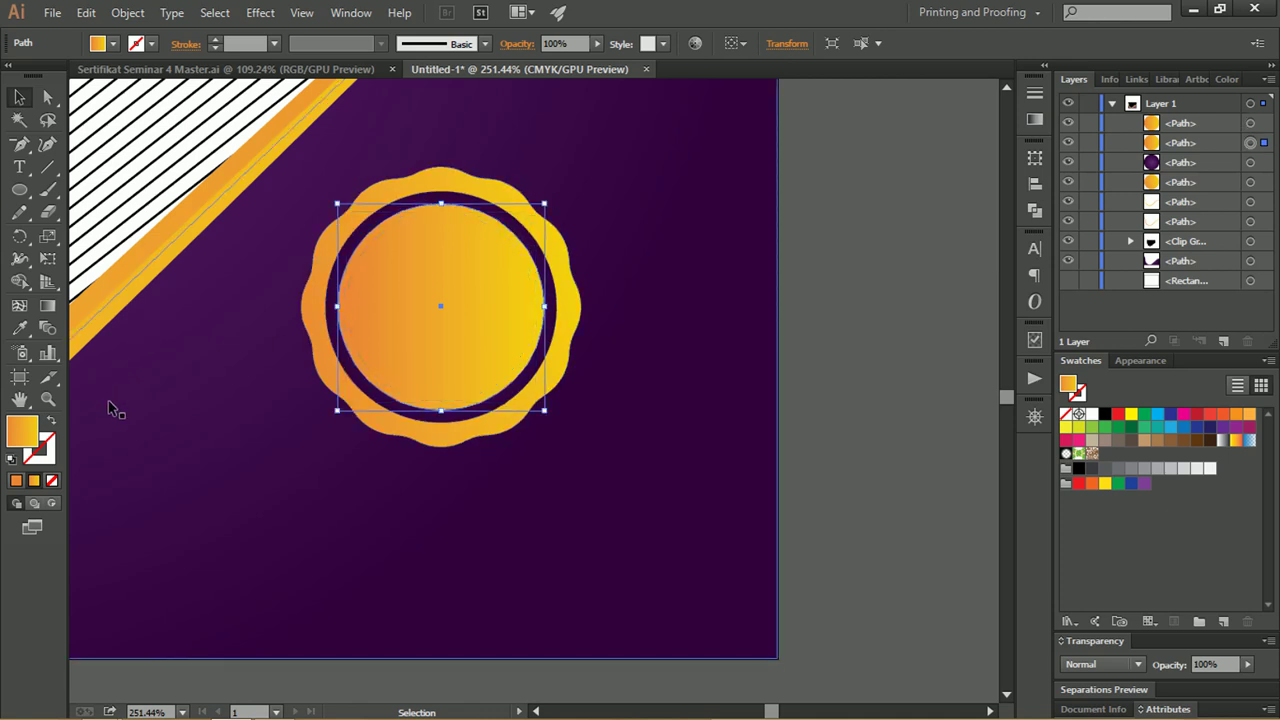
left_click(51, 420)
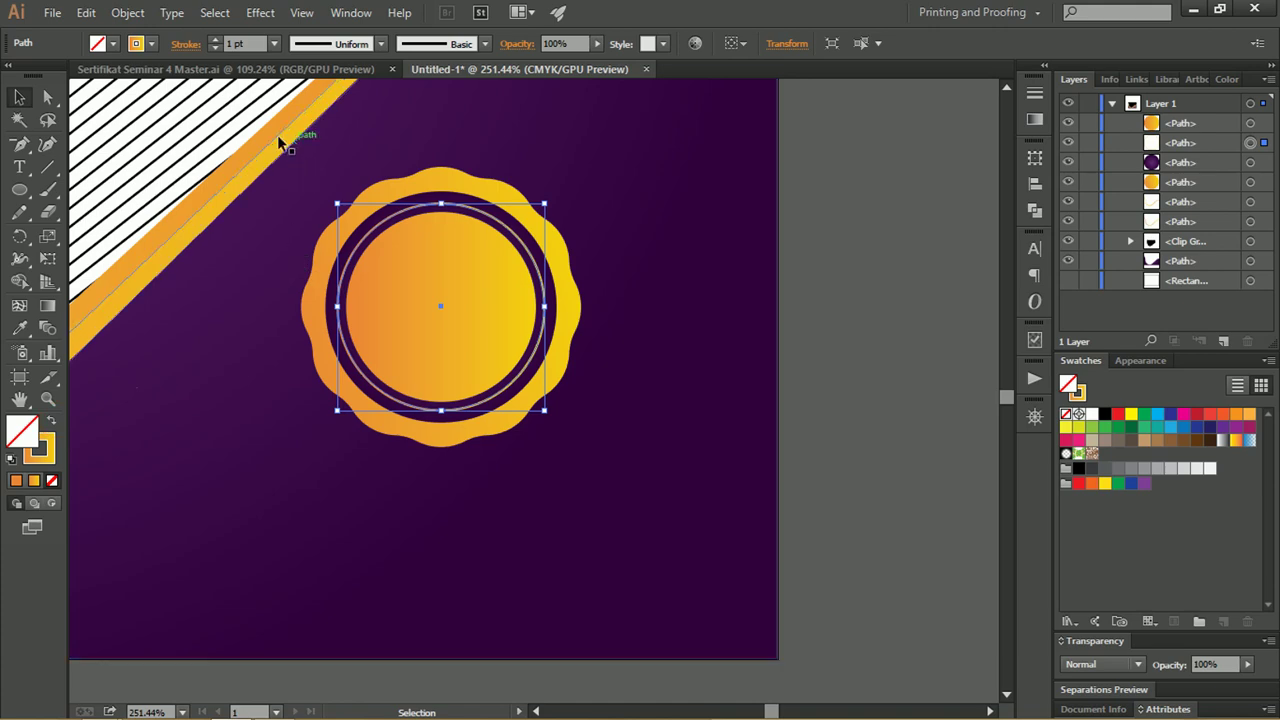
left_click(217, 41)
left_click(217, 41)
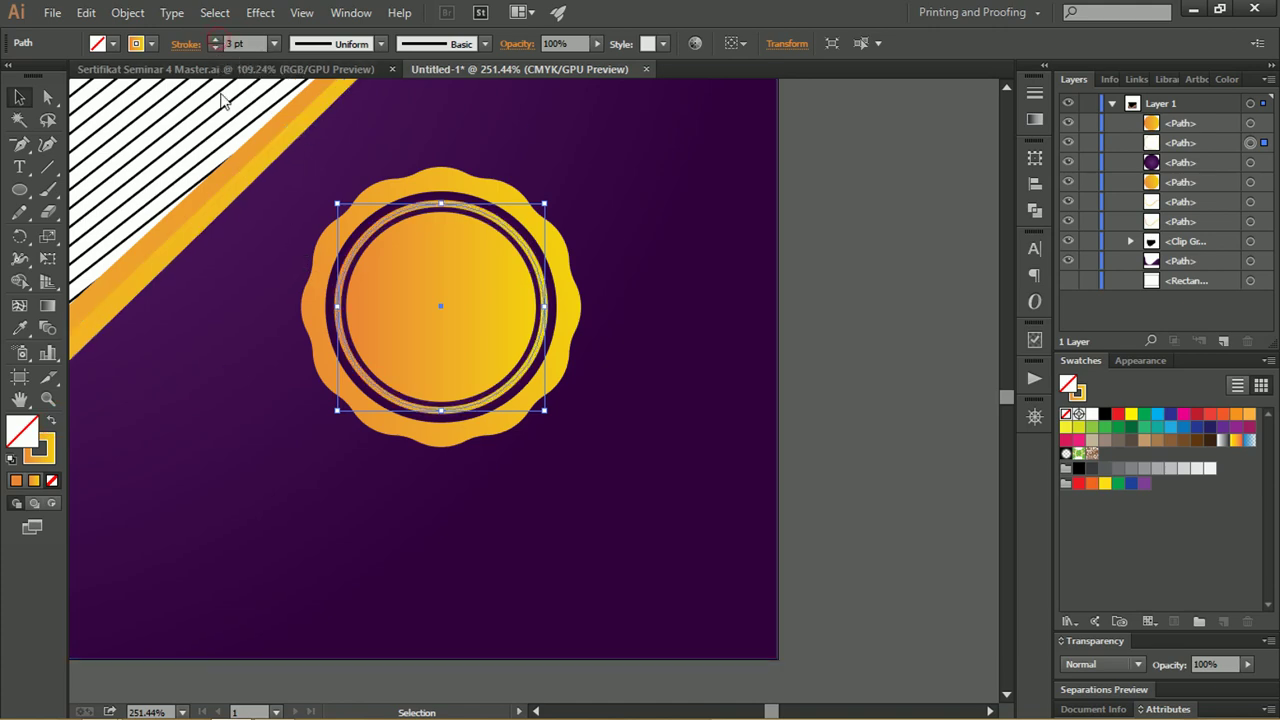
key("z")
mouse_move(343, 224)
left_mouse_down()
mouse_move(497, 283)
mouse_move(531, 251)
left_mouse_up()
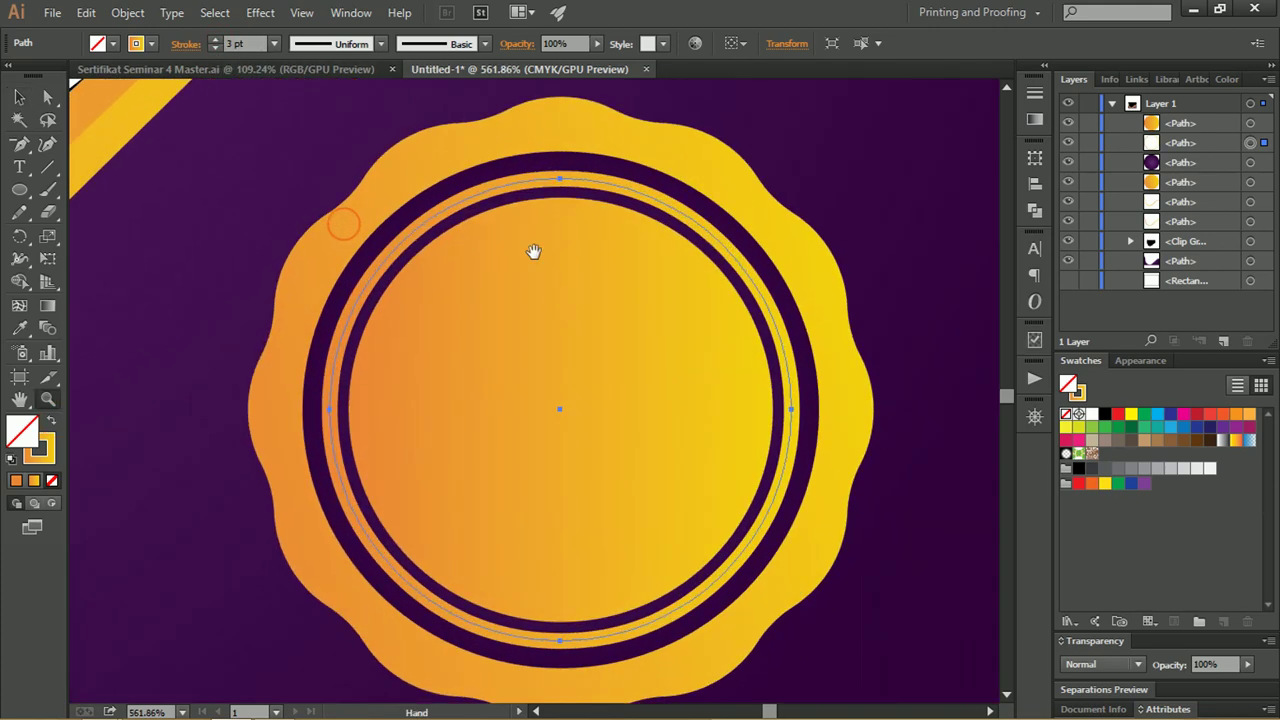
left_click(216, 48)
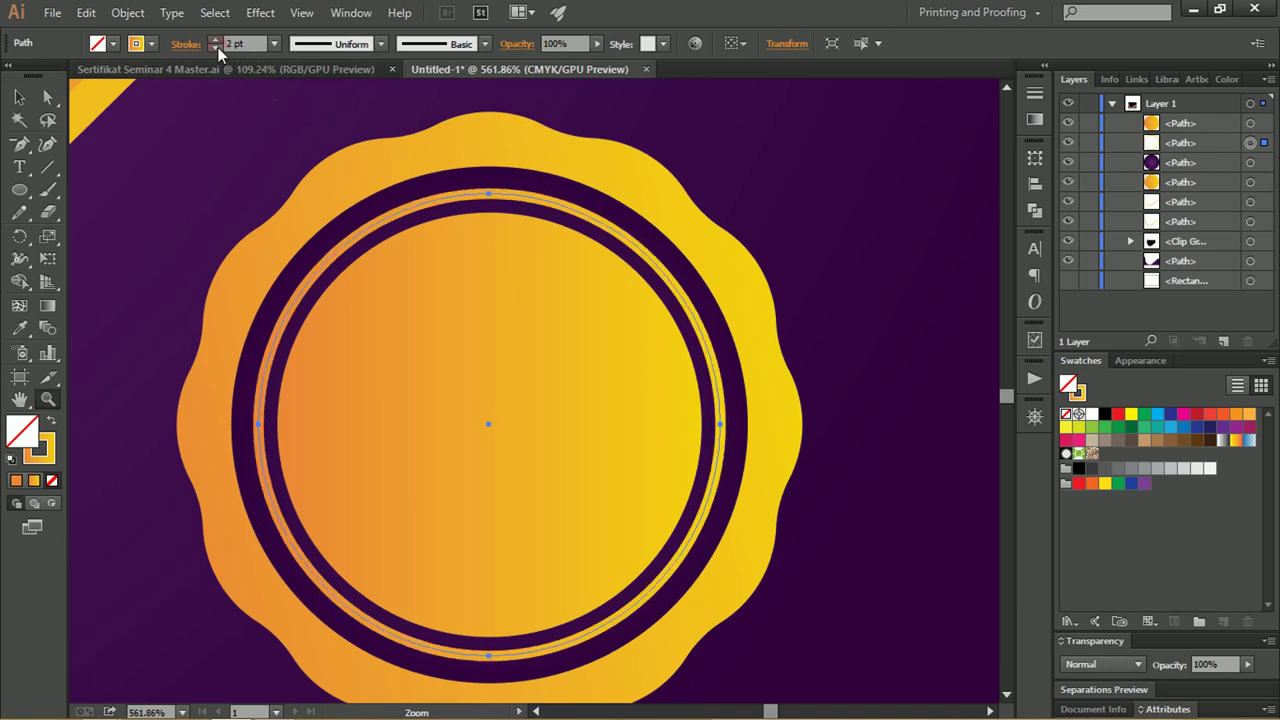
left_click(19, 96)
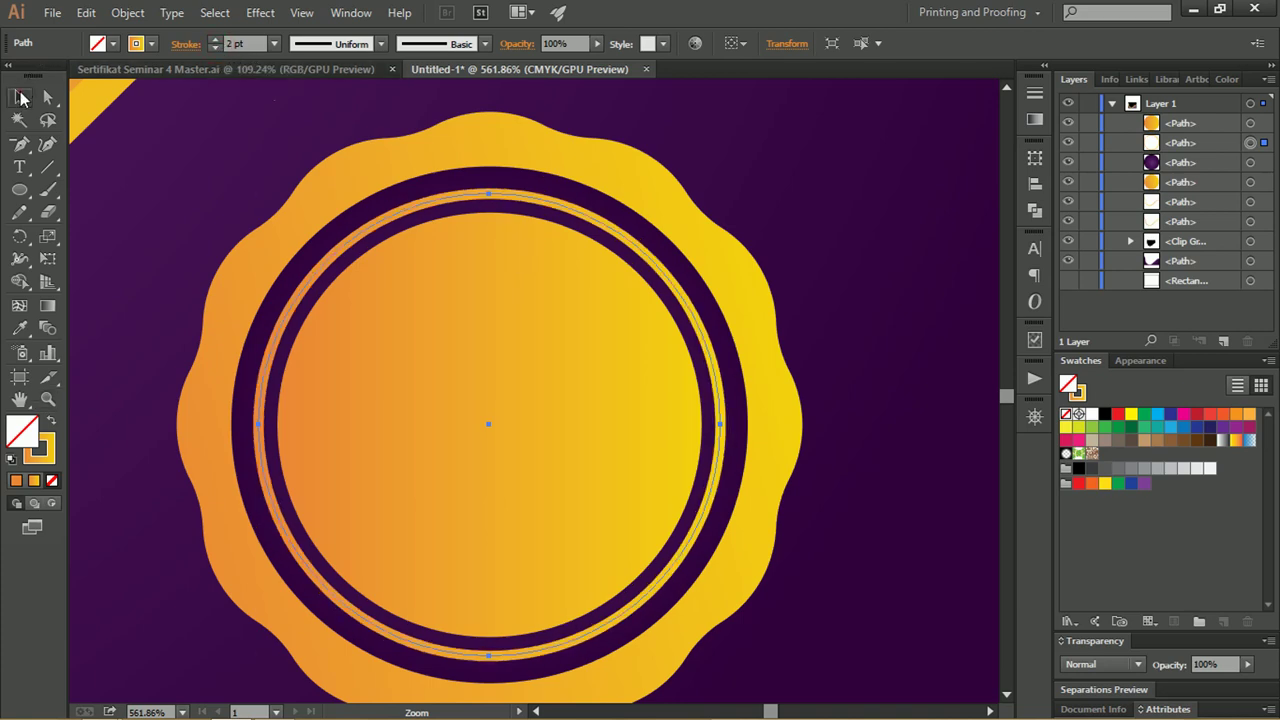
left_click(757, 232)
key("z")
left_click_drag(757, 225, 566, 251)
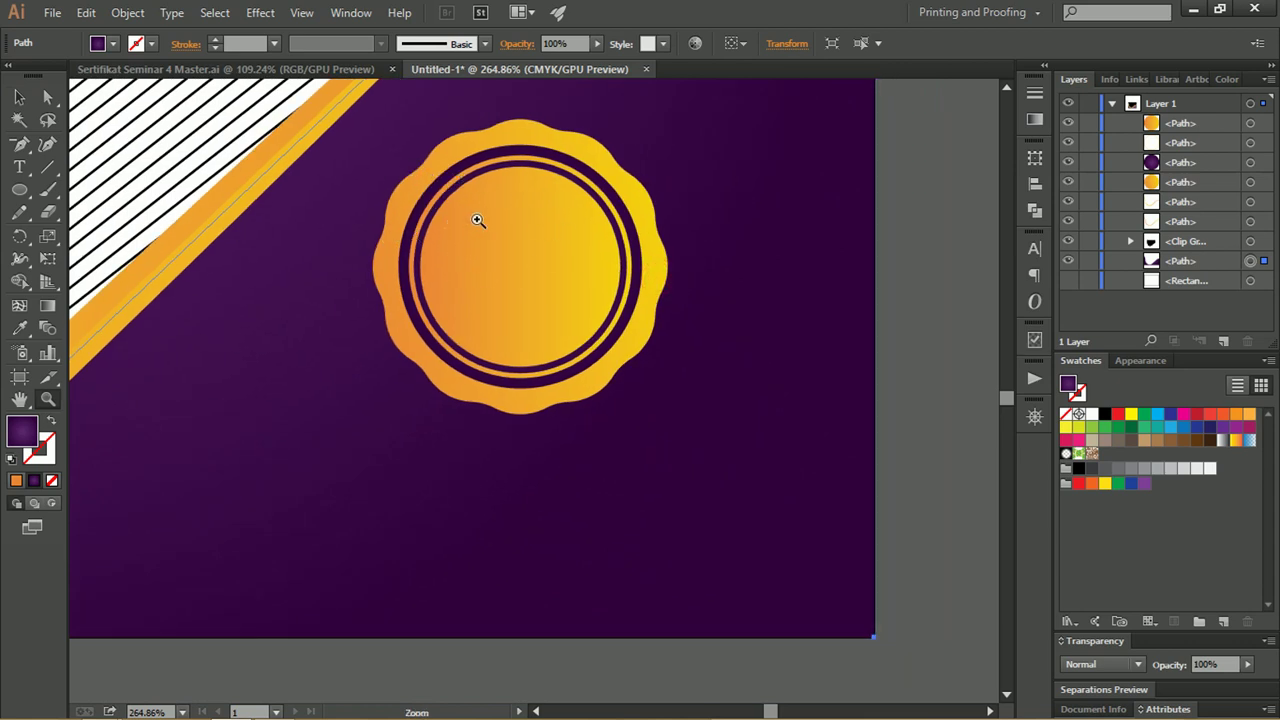
Draw a tall rectangle beside the badge and give it the badge's gradient fill.
left_click_drag(603, 323, 541, 278)
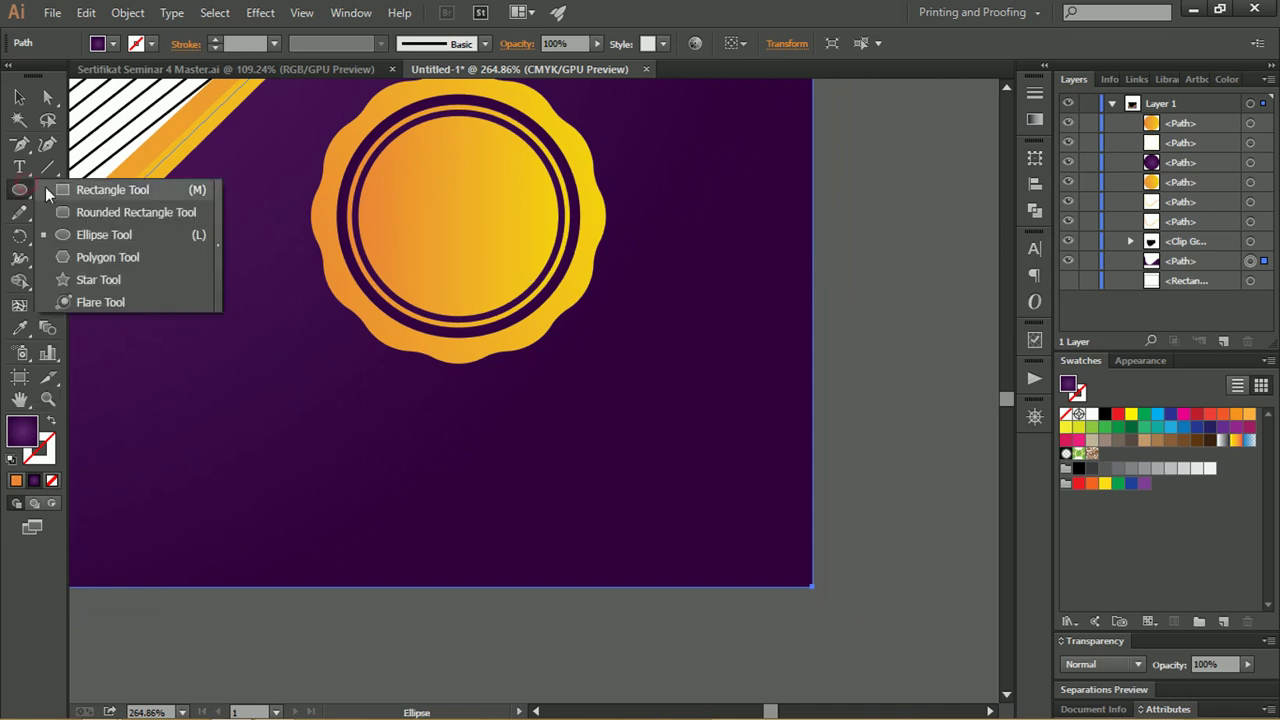
left_click_drag(19, 189, 80, 189)
left_click_drag(653, 216, 783, 555)
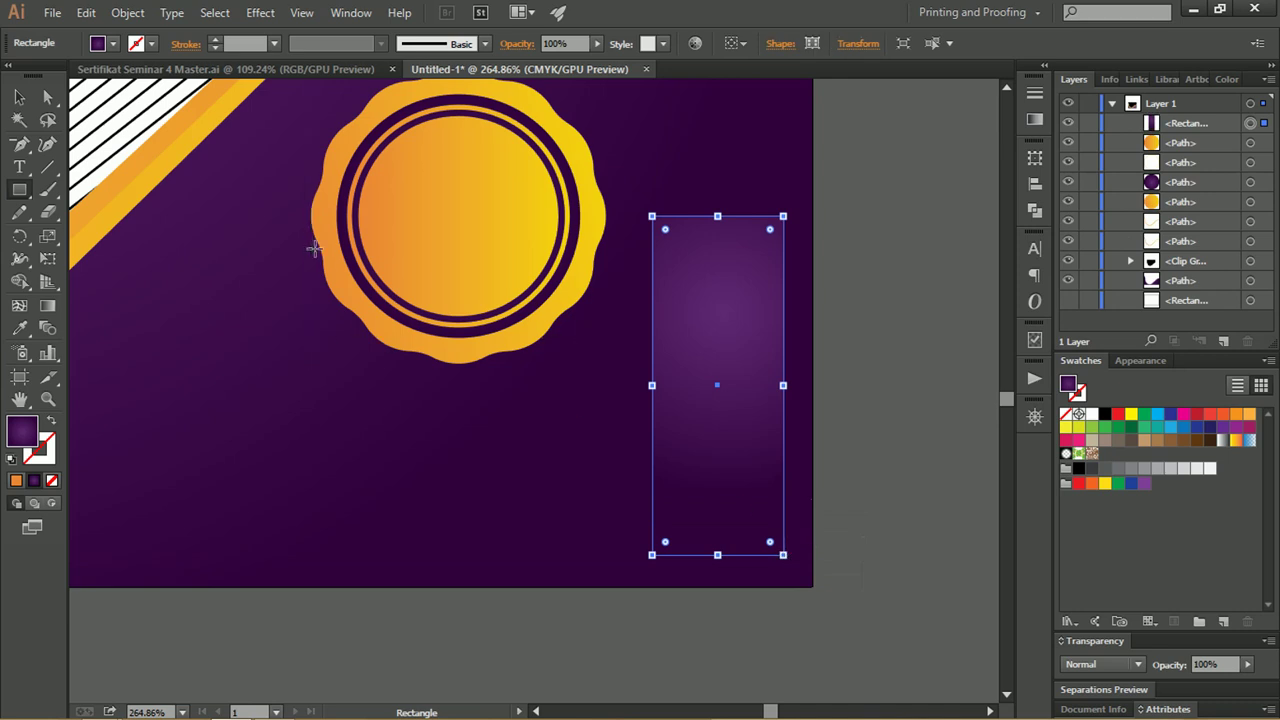
key("i")
left_click(437, 192)
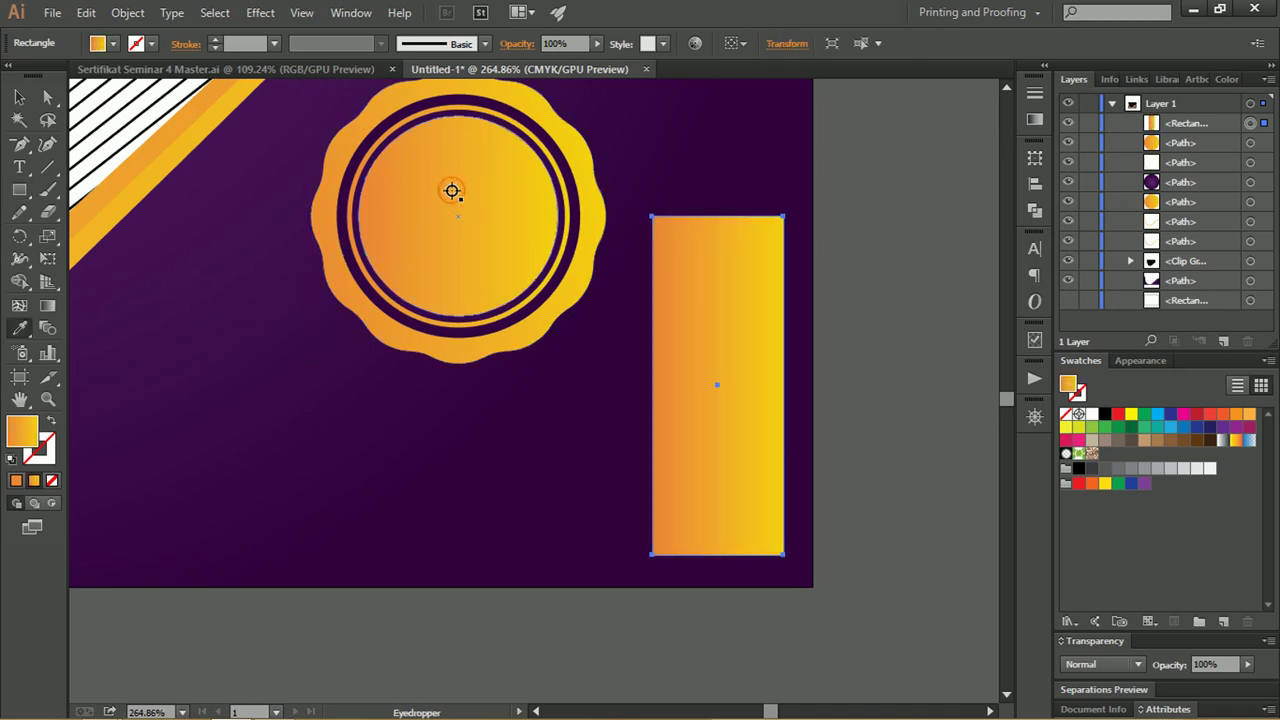
Pull the rectangle's bottom centre up into a V-notch and run its gradient top to bottom.
left_click(47, 96)
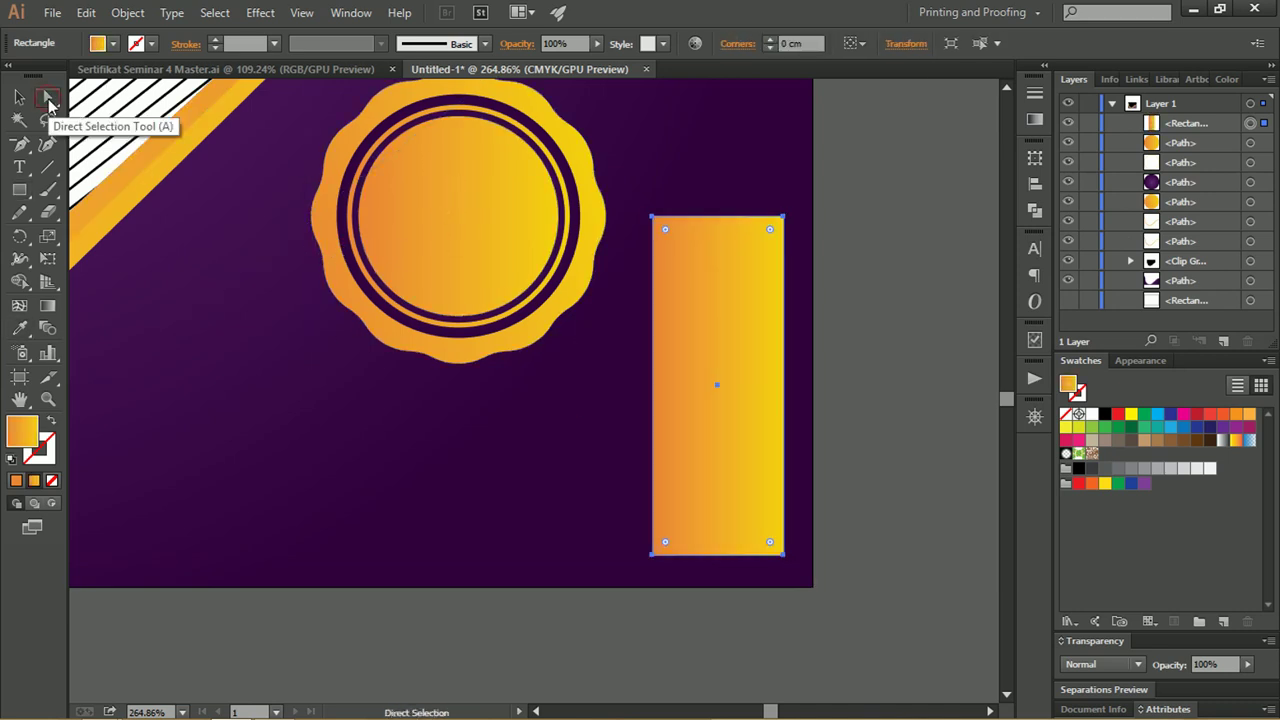
key("plus")
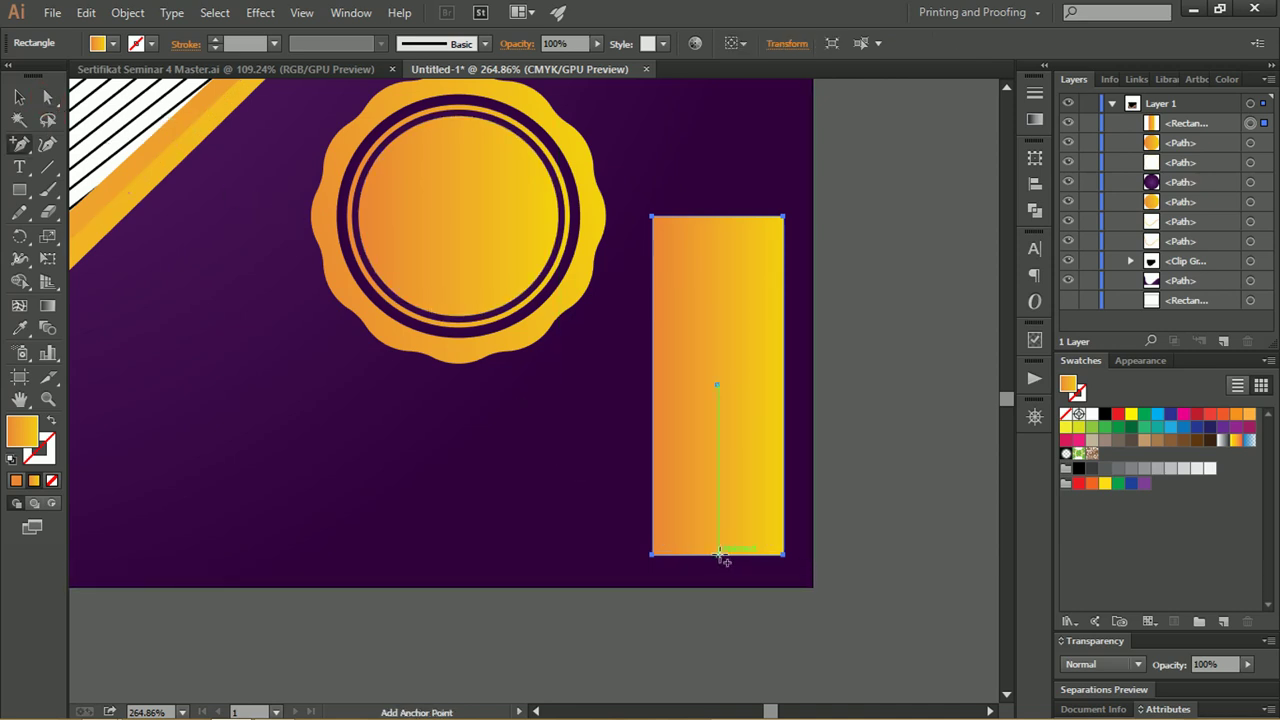
left_click(719, 553)
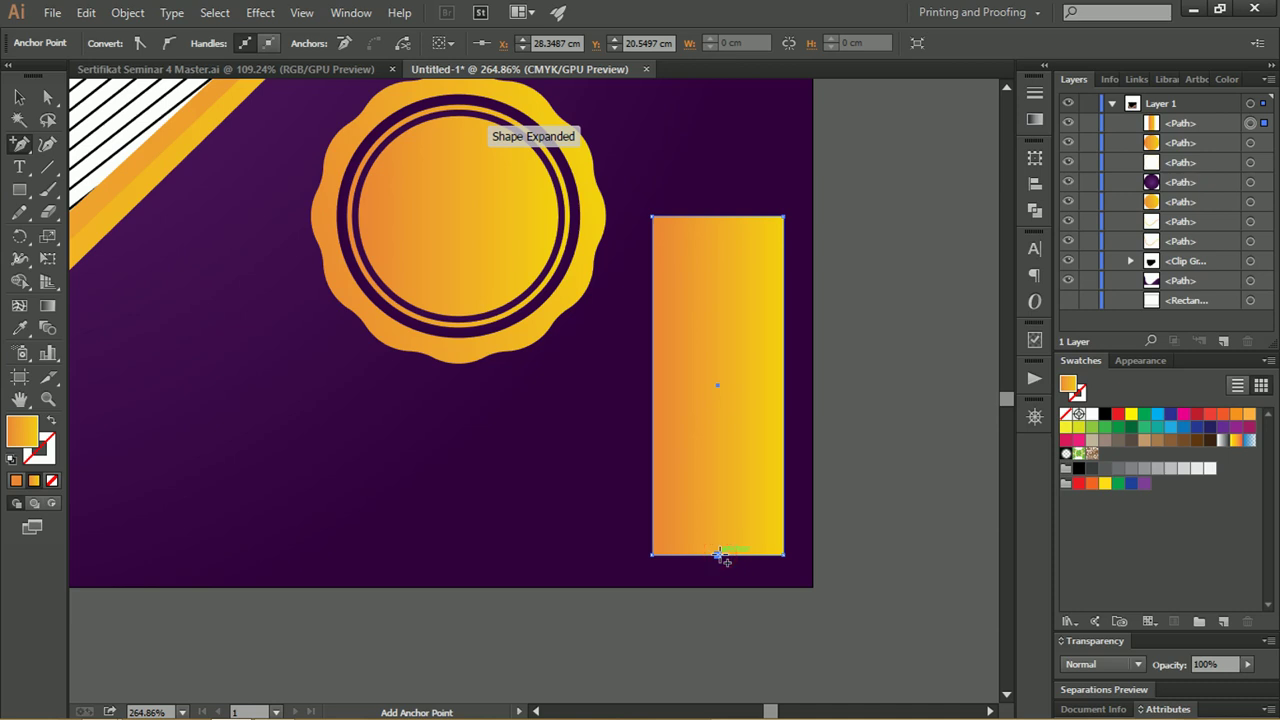
key("a")
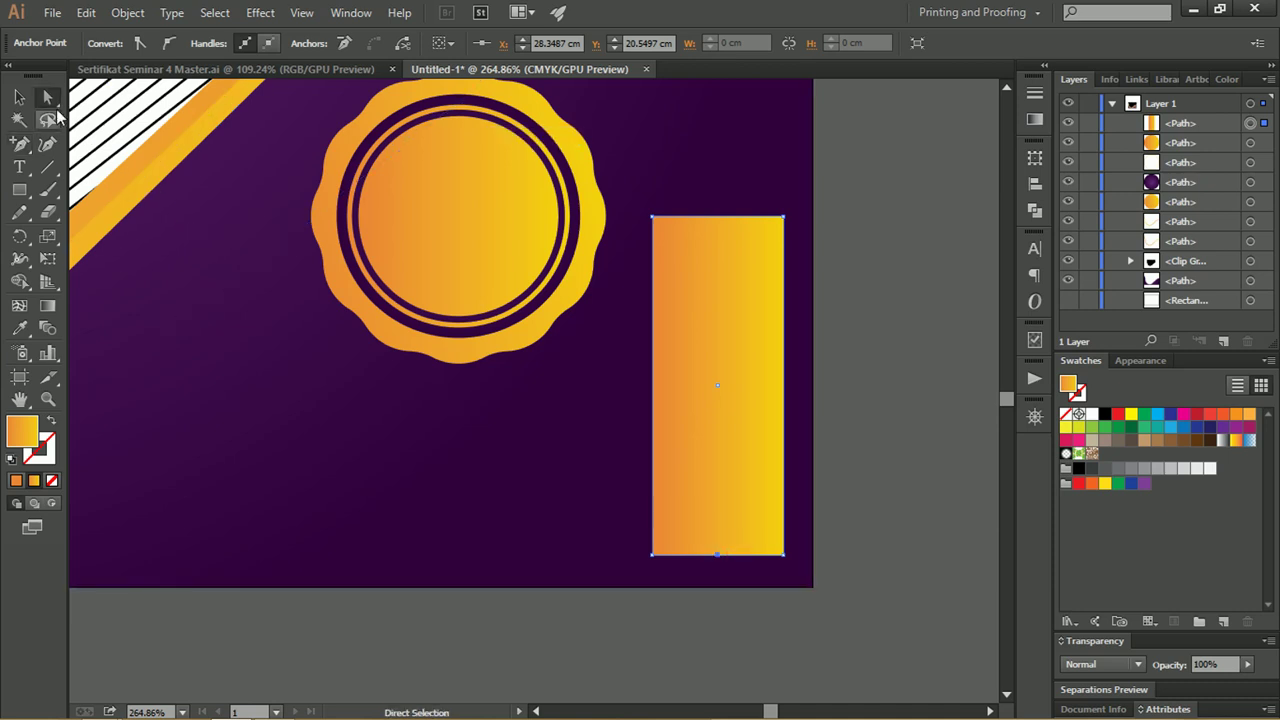
left_click_drag(717, 553, 719, 519)
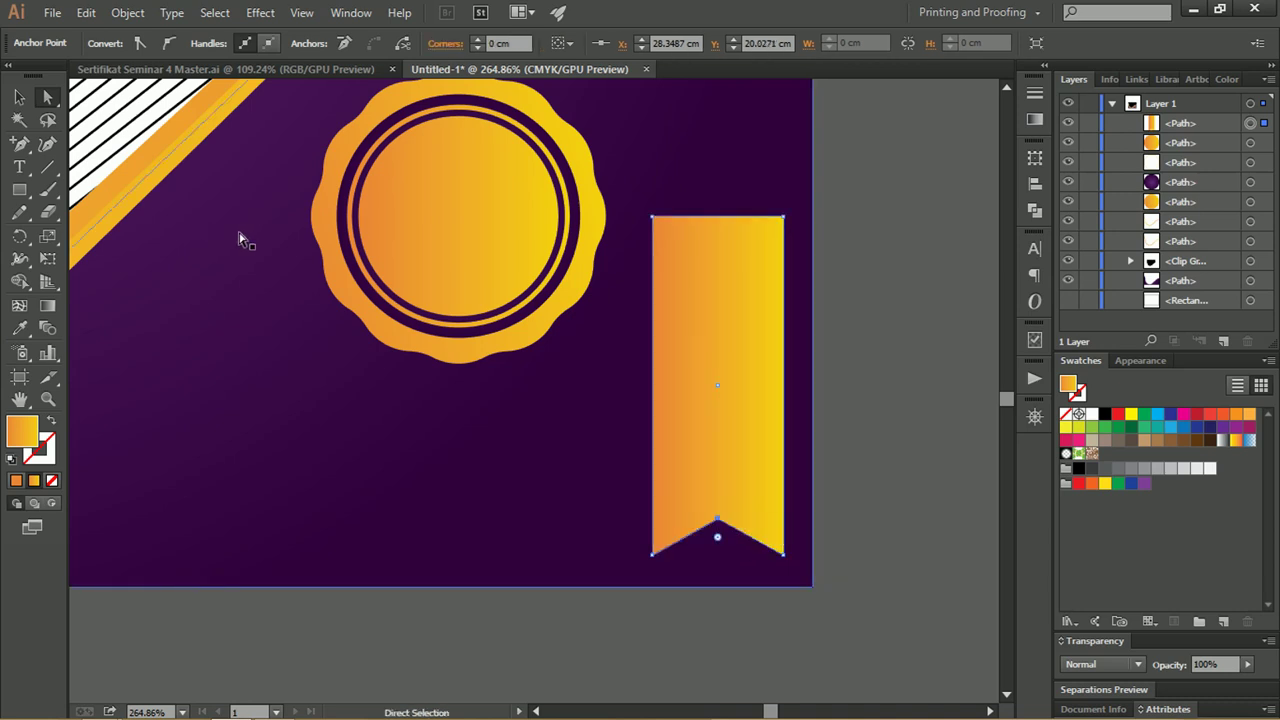
left_click(20, 97)
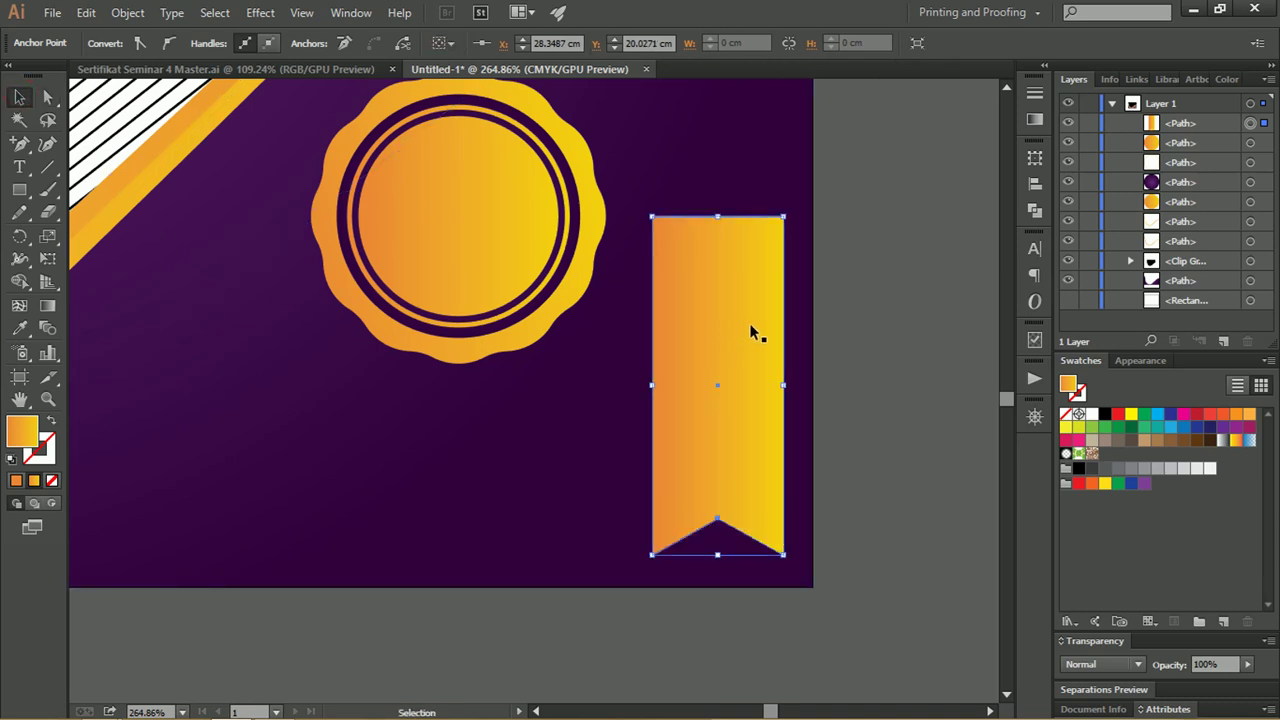
key("g")
left_click_drag(714, 240, 717, 505)
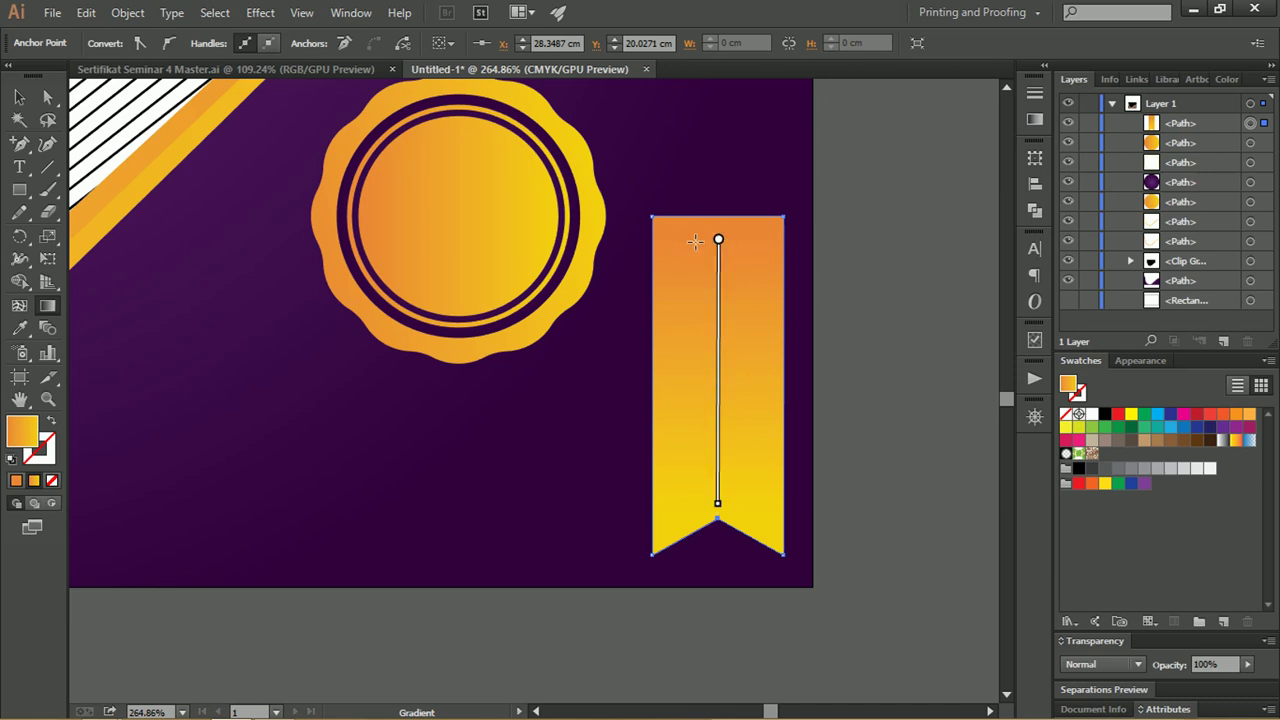
mouse_move(719, 370)
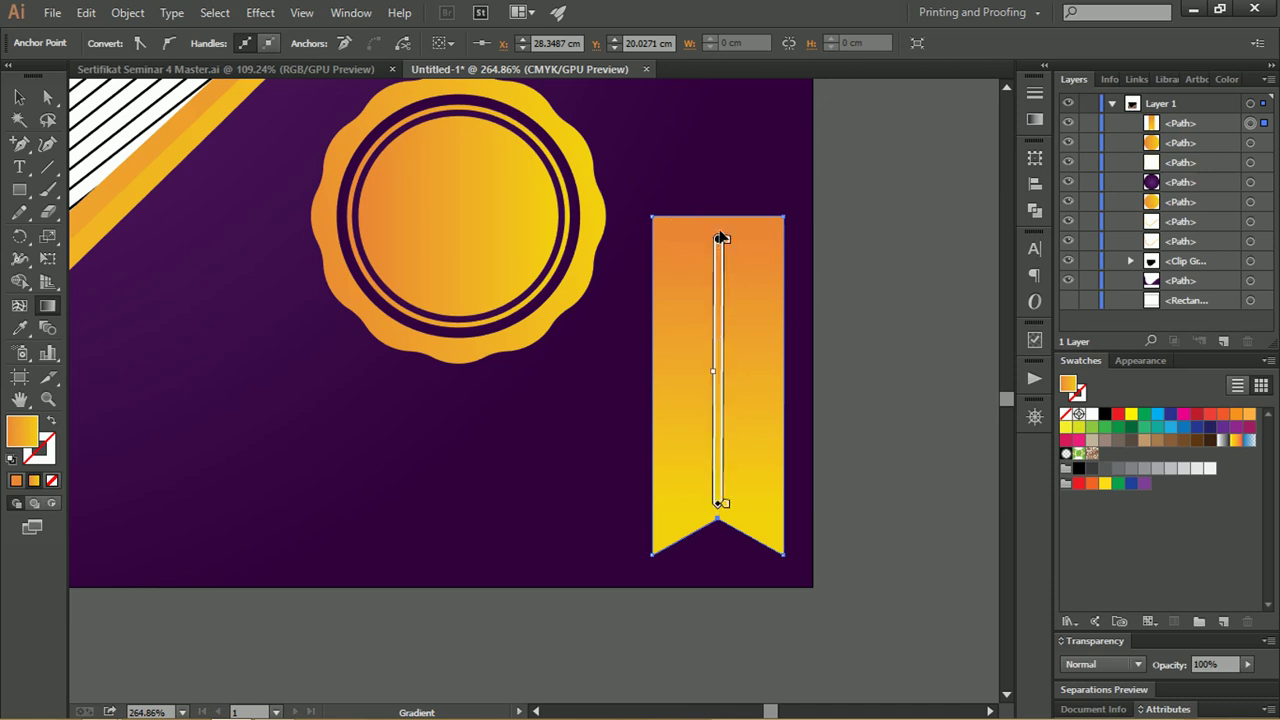
left_click(47, 167)
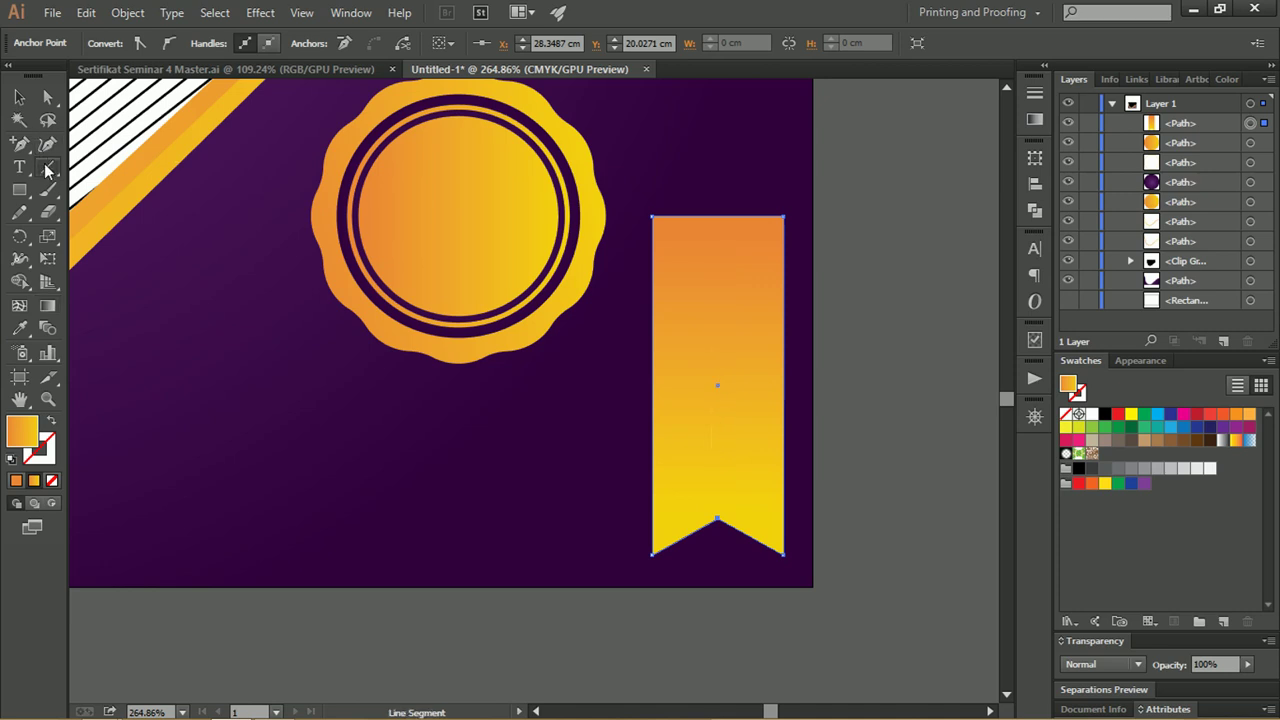
Centre a vertical line on the ribbon and Pathfinder-Divide the ribbon along it.
left_click_drag(711, 164, 711, 562)
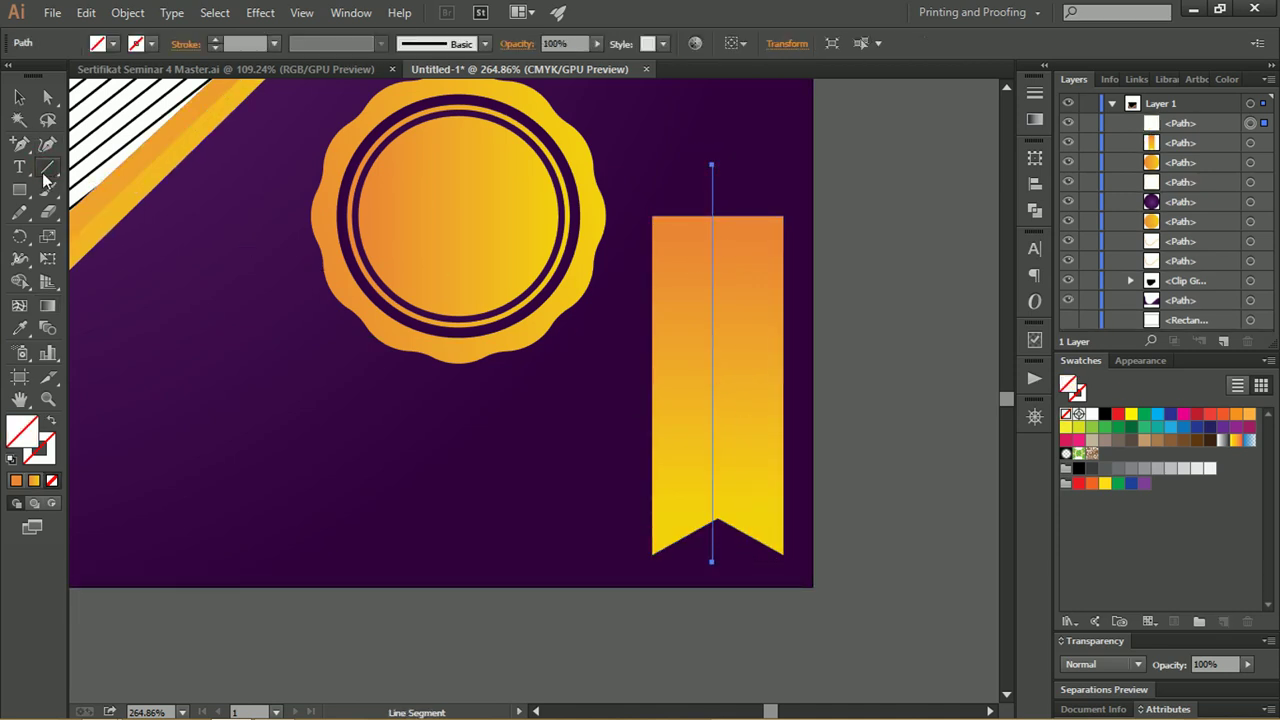
left_click(20, 96)
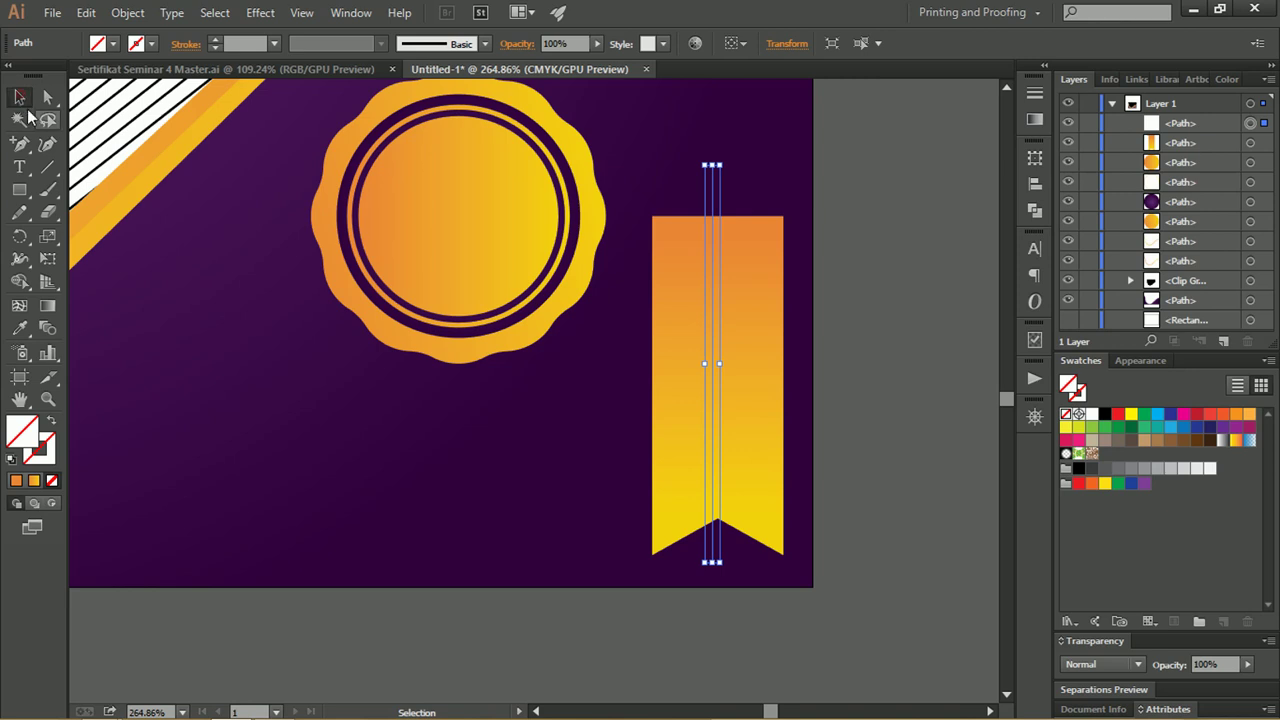
left_click(755, 264, "shift")
left_click(735, 43)
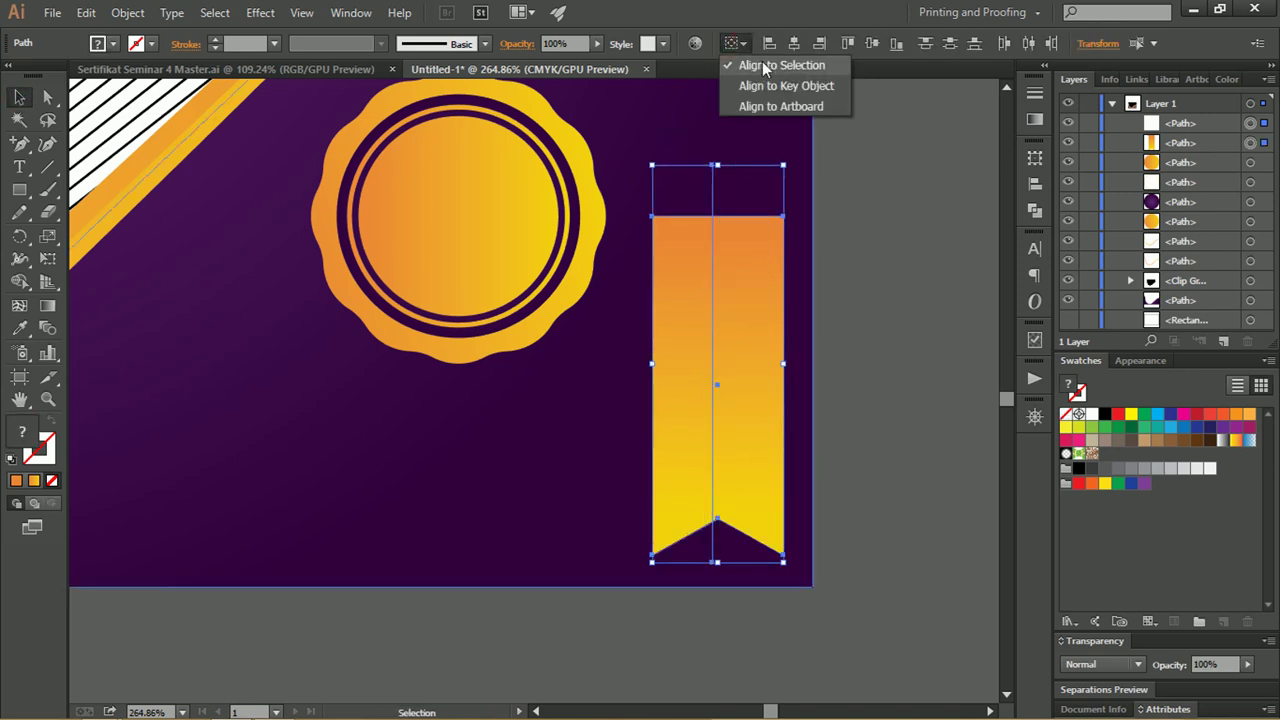
left_click(762, 63)
left_click(793, 44)
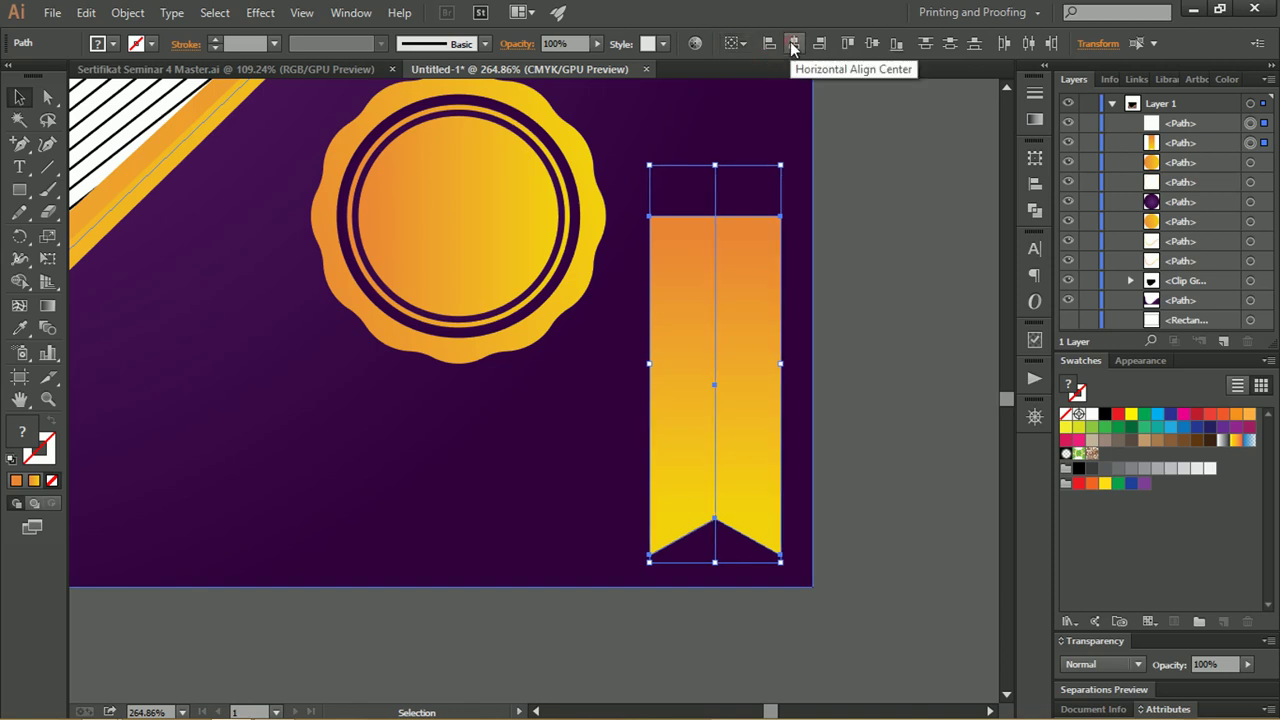
left_click(1035, 210)
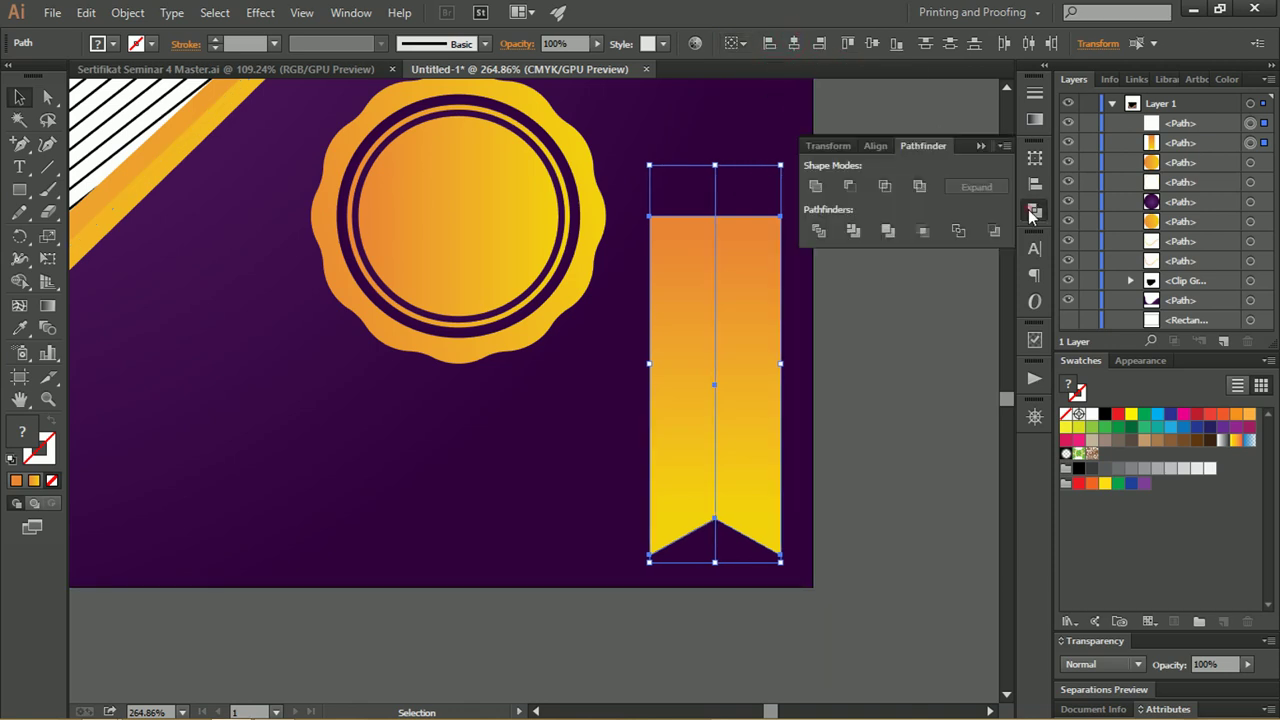
left_click(820, 229)
right_click(739, 260)
Ungroup the divided ribbon and shift the right half's gradient downward.
left_click(782, 365)
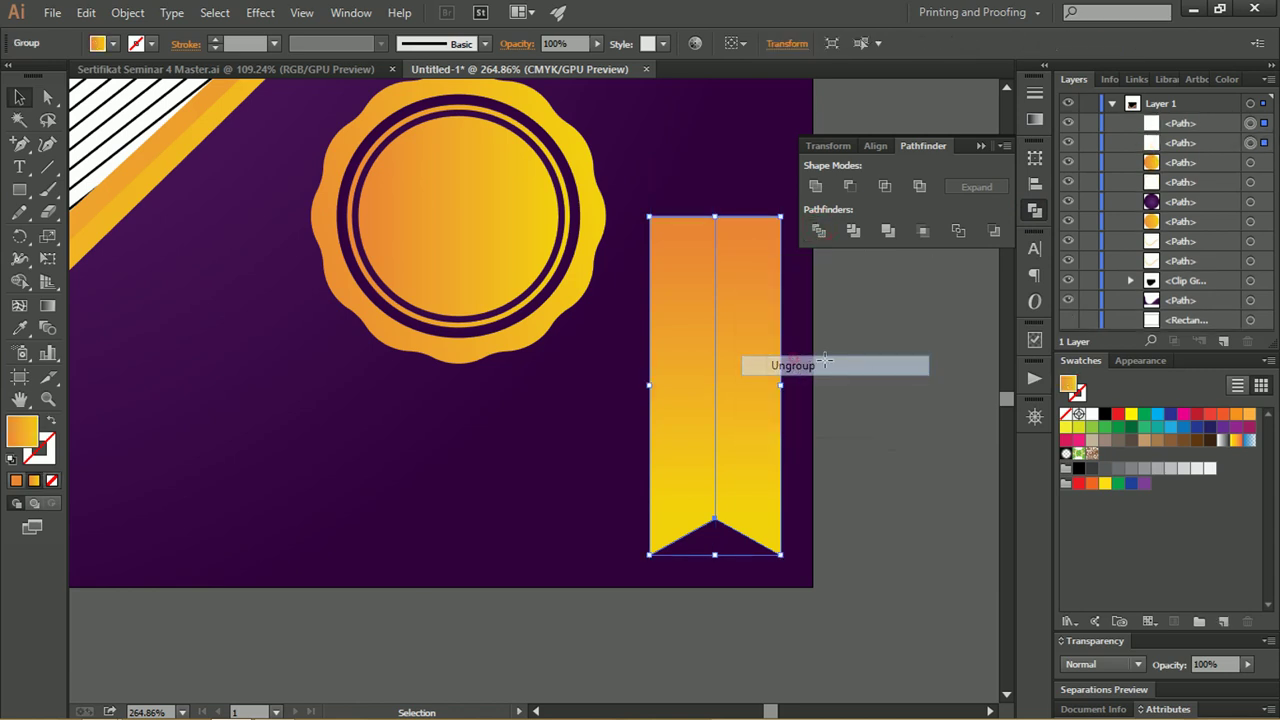
left_click(873, 350)
mouse_move(764, 343)
left_mouse_down()
mouse_move(782, 348)
mouse_move(766, 337)
left_mouse_up()
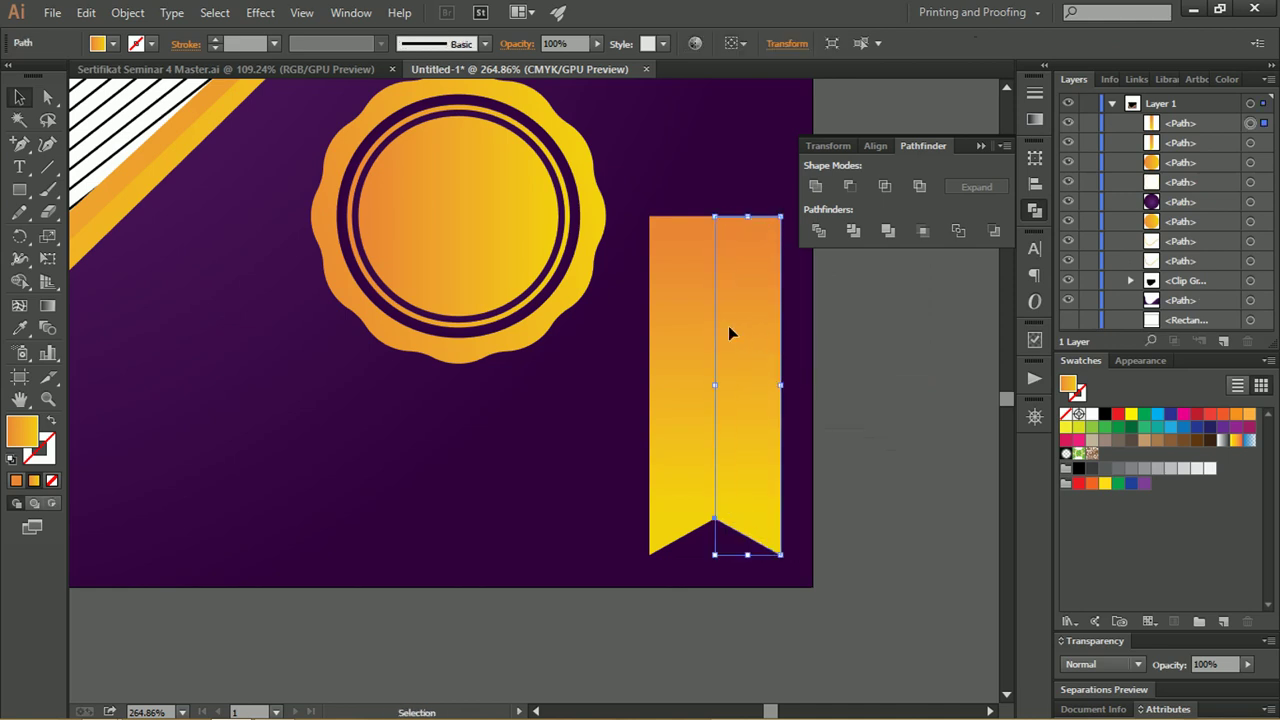
key("g")
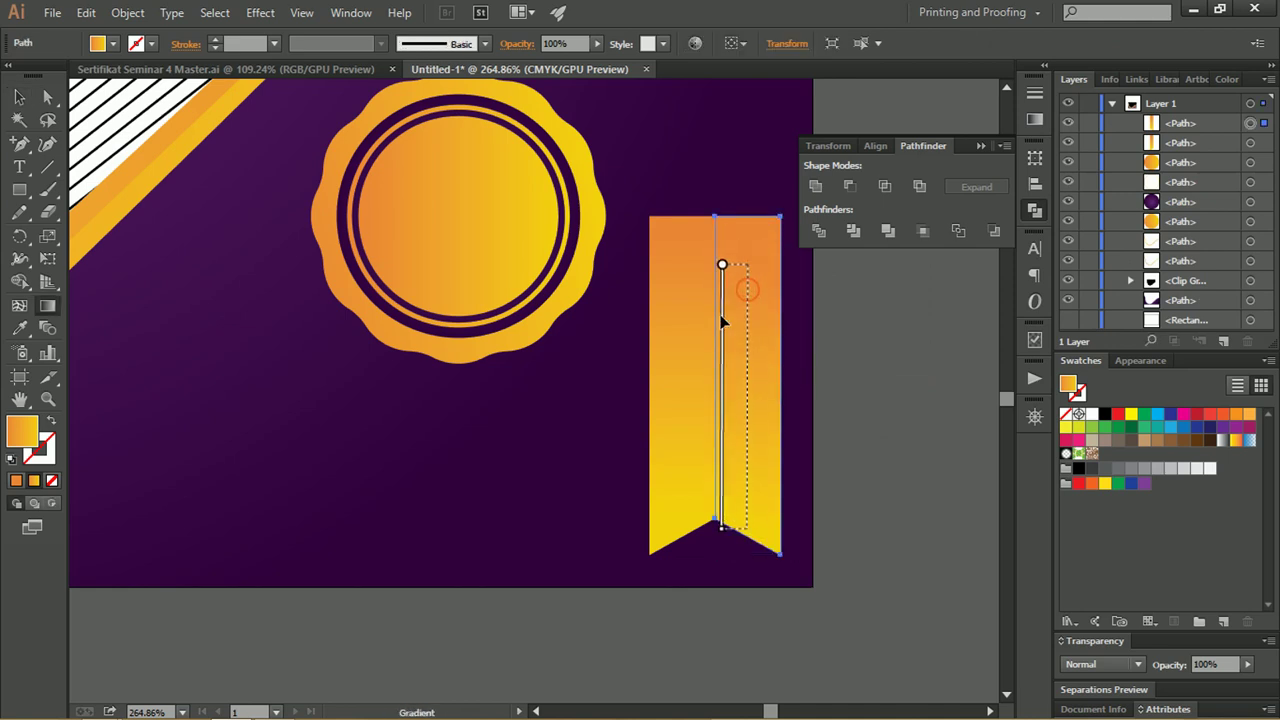
left_click_drag(754, 318, 752, 361)
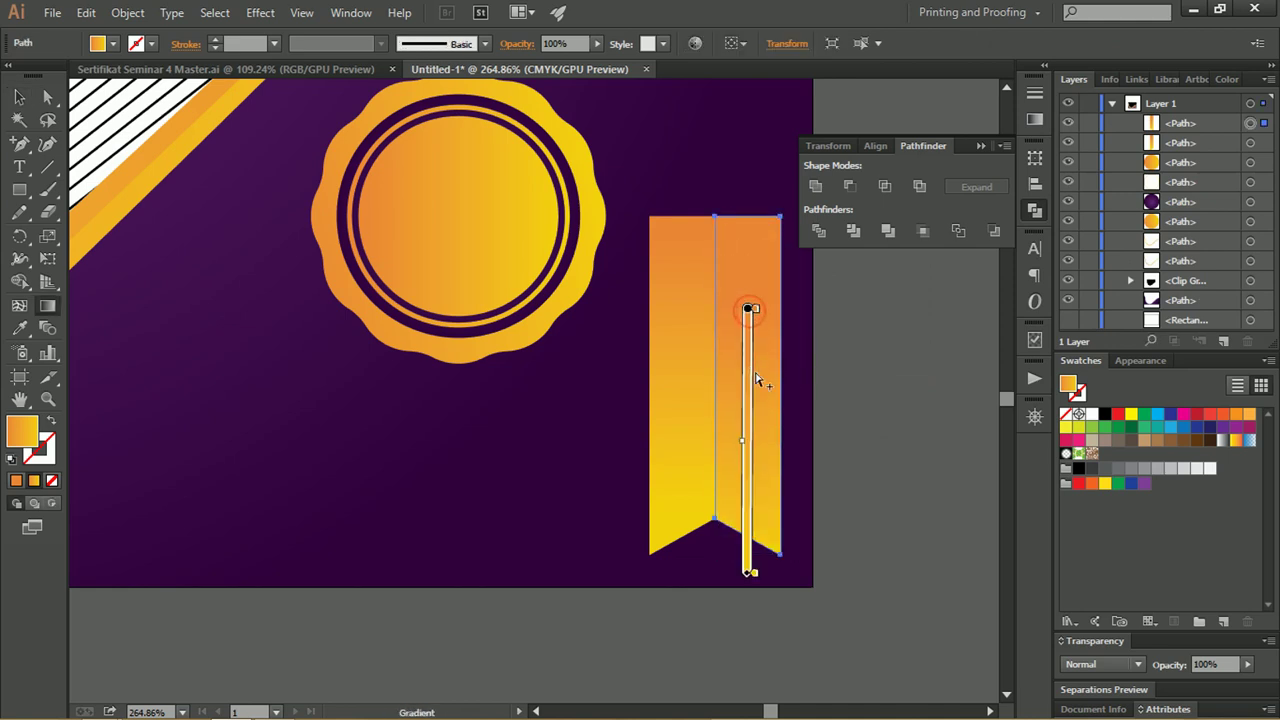
left_click(19, 96)
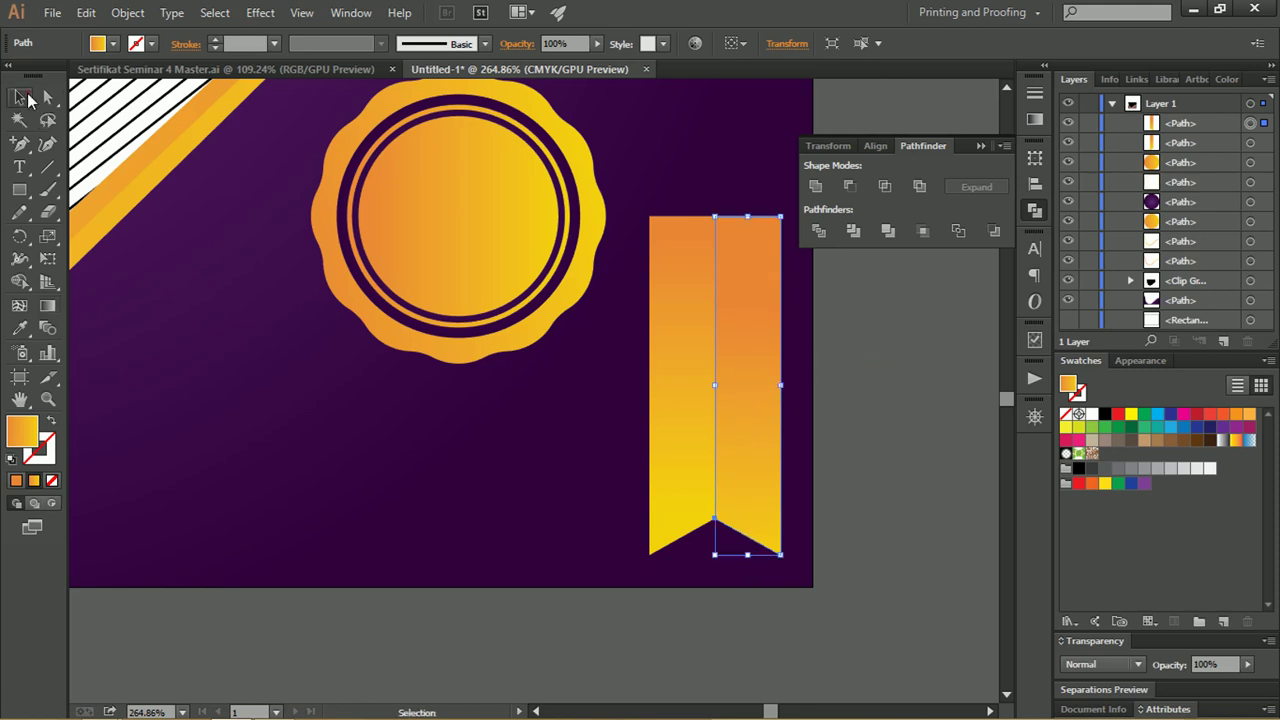
left_click(905, 355)
Angle the right half's gradient diagonally, positioned up and to the left.
key("z")
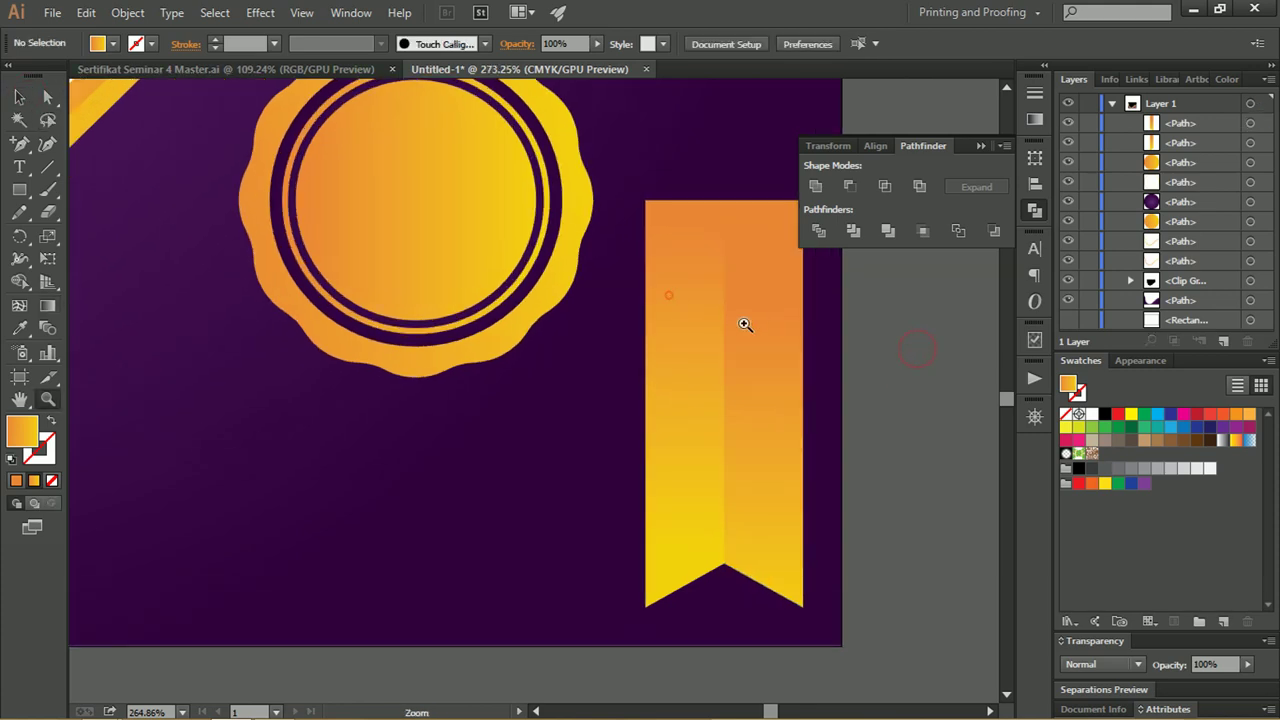
left_click_drag(740, 323, 684, 317)
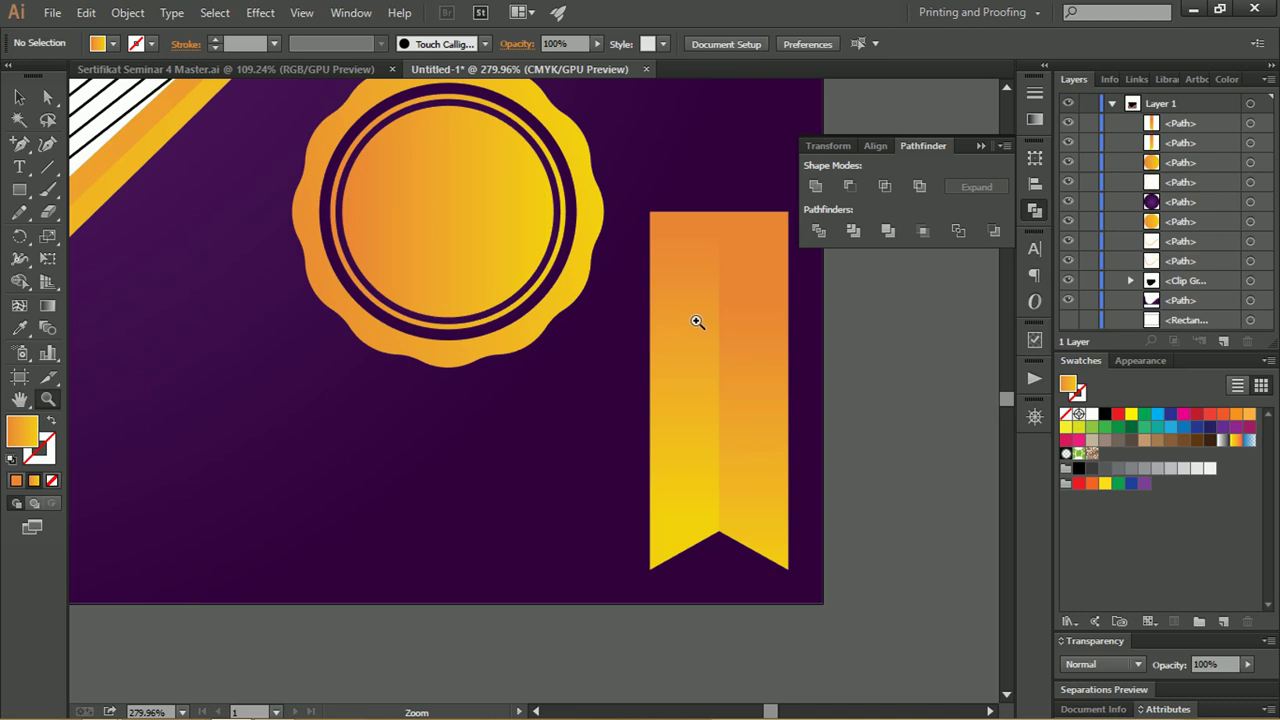
key("v")
left_click(744, 331)
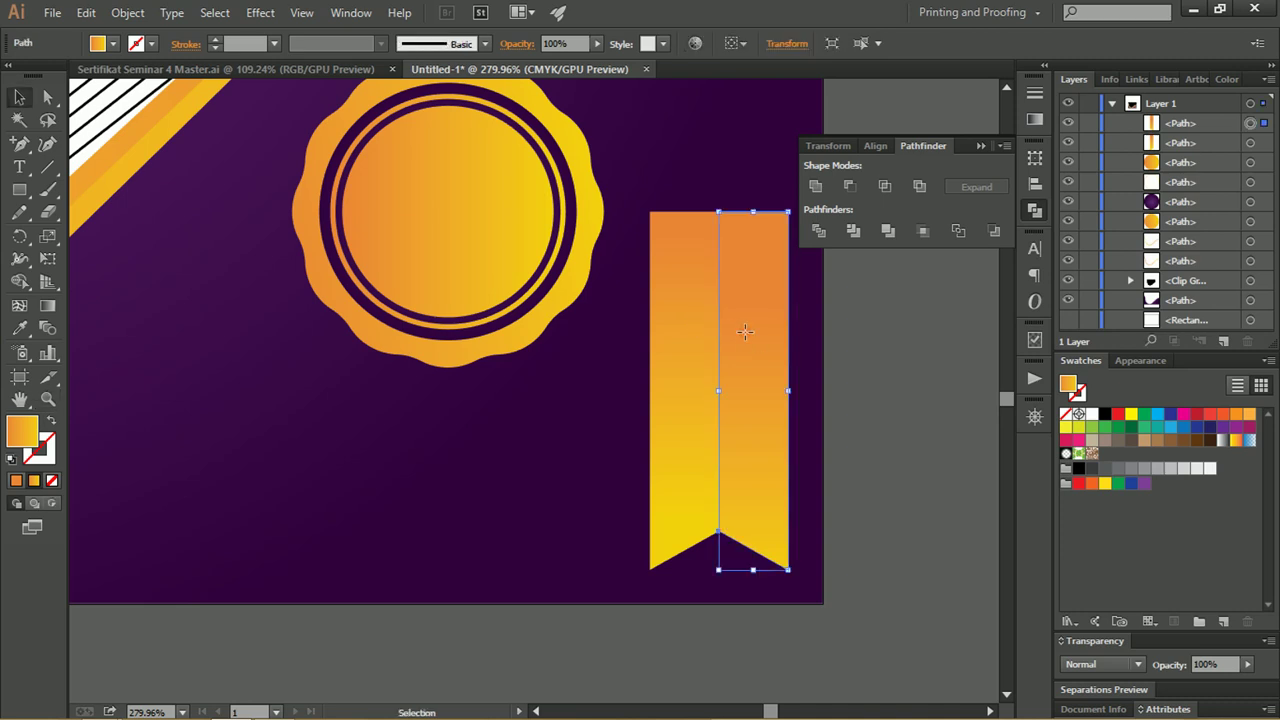
key("g")
left_click_drag(723, 322, 845, 545)
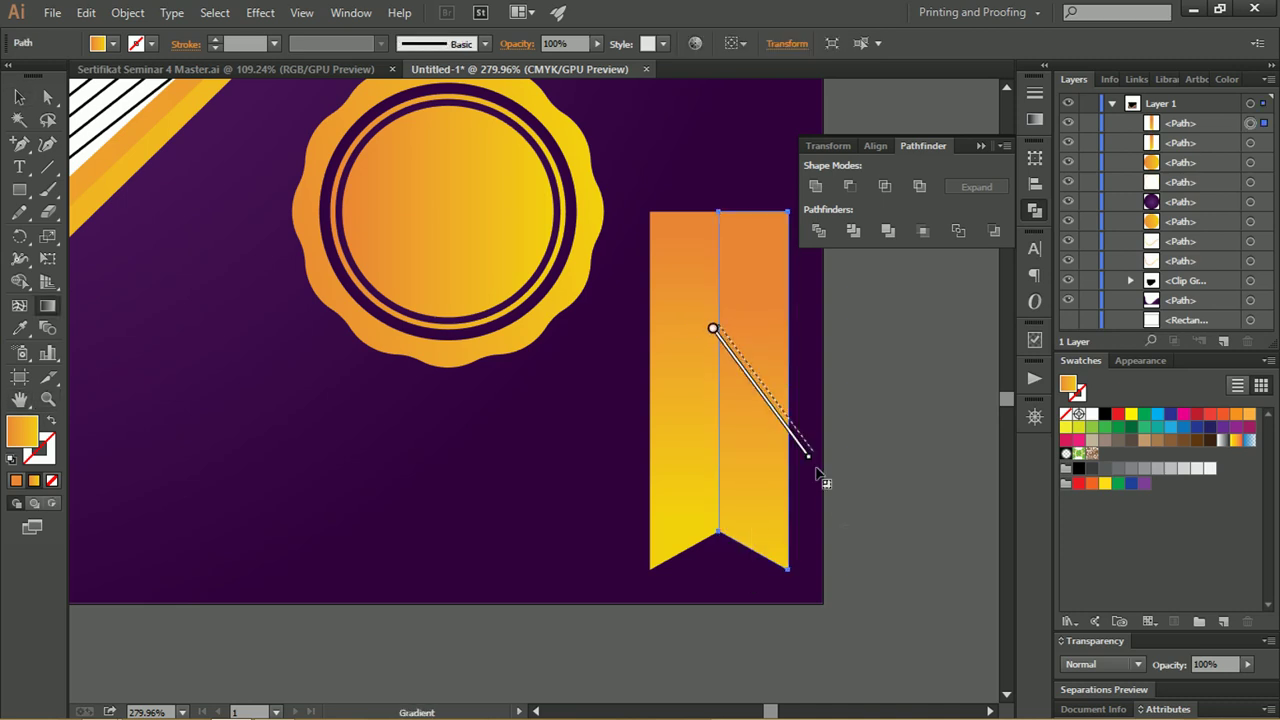
left_click_drag(786, 434, 752, 352)
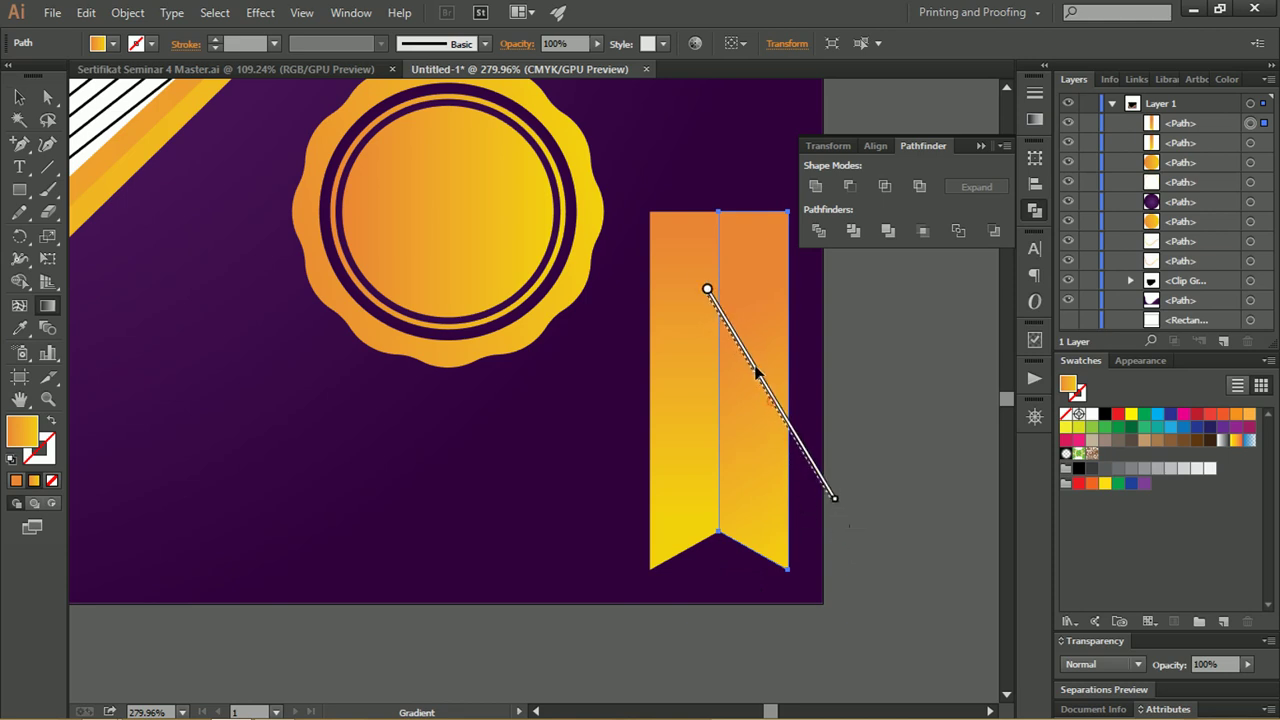
Give the left ribbon half a slanted gradient, creating a subtle centre fold.
key("v")
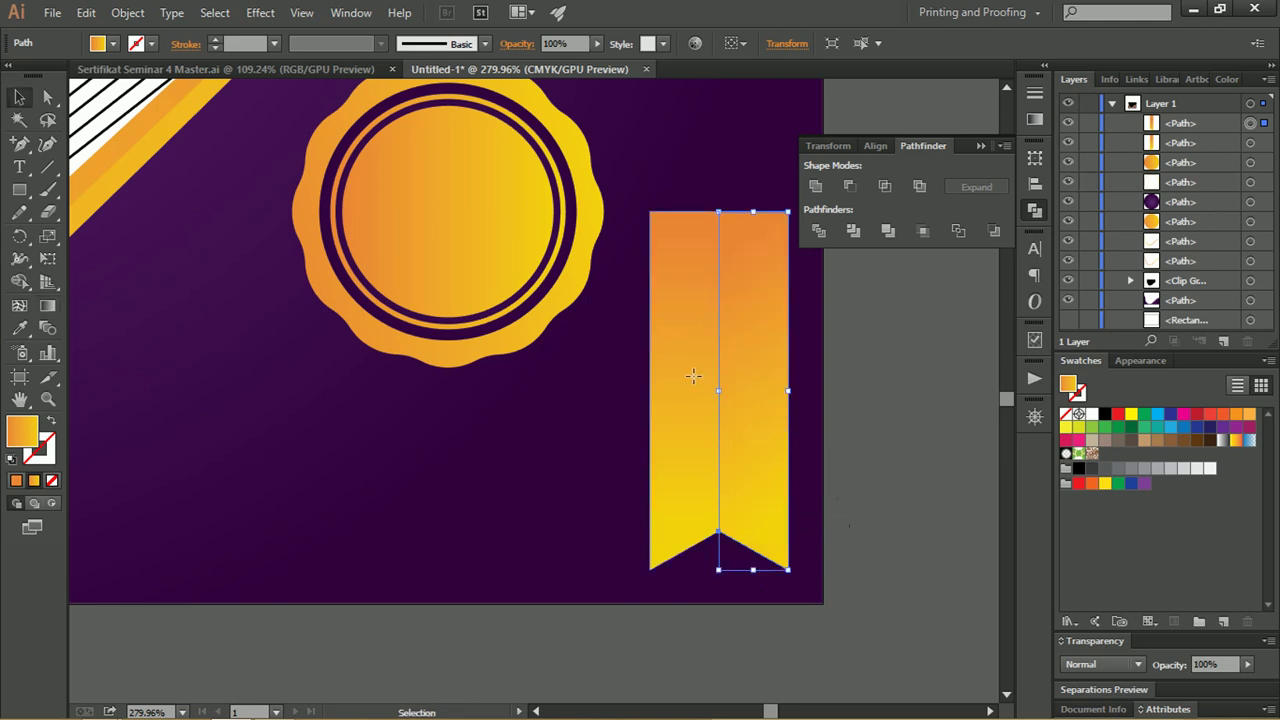
key("g")
mouse_move(646, 440)
left_mouse_down()
mouse_move(740, 272)
mouse_move(667, 472)
left_mouse_up()
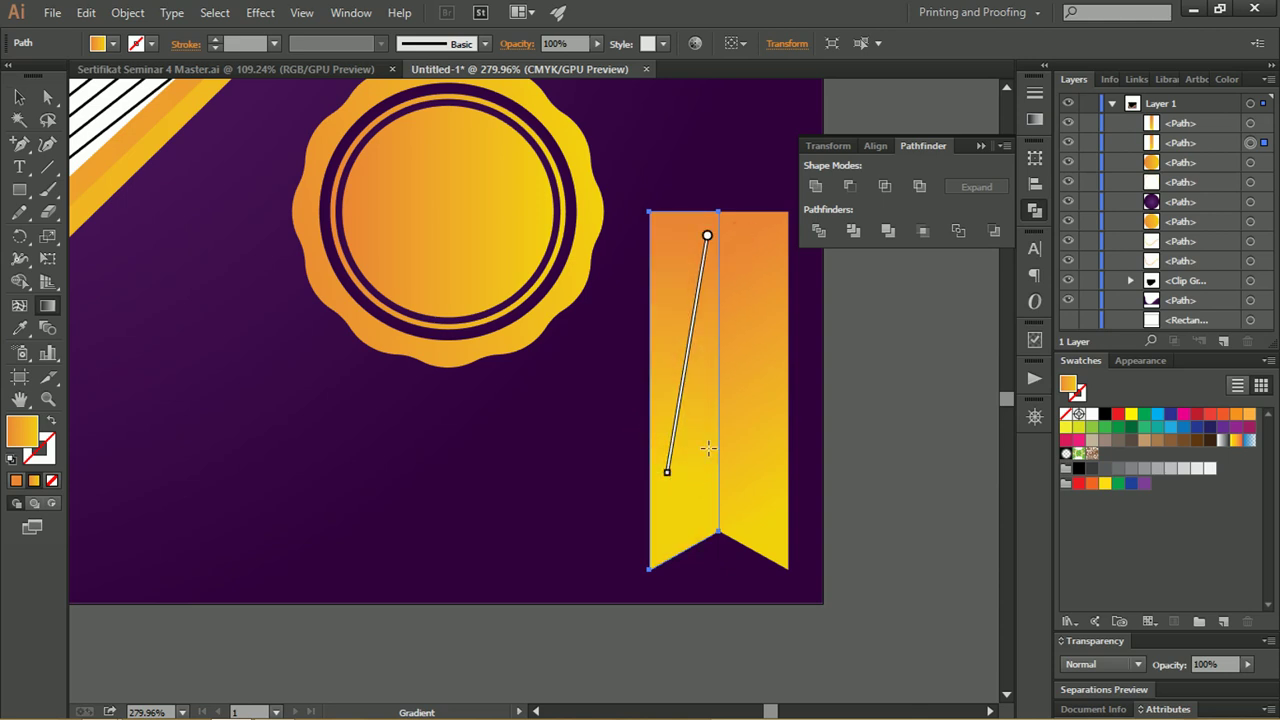
left_click(19, 96)
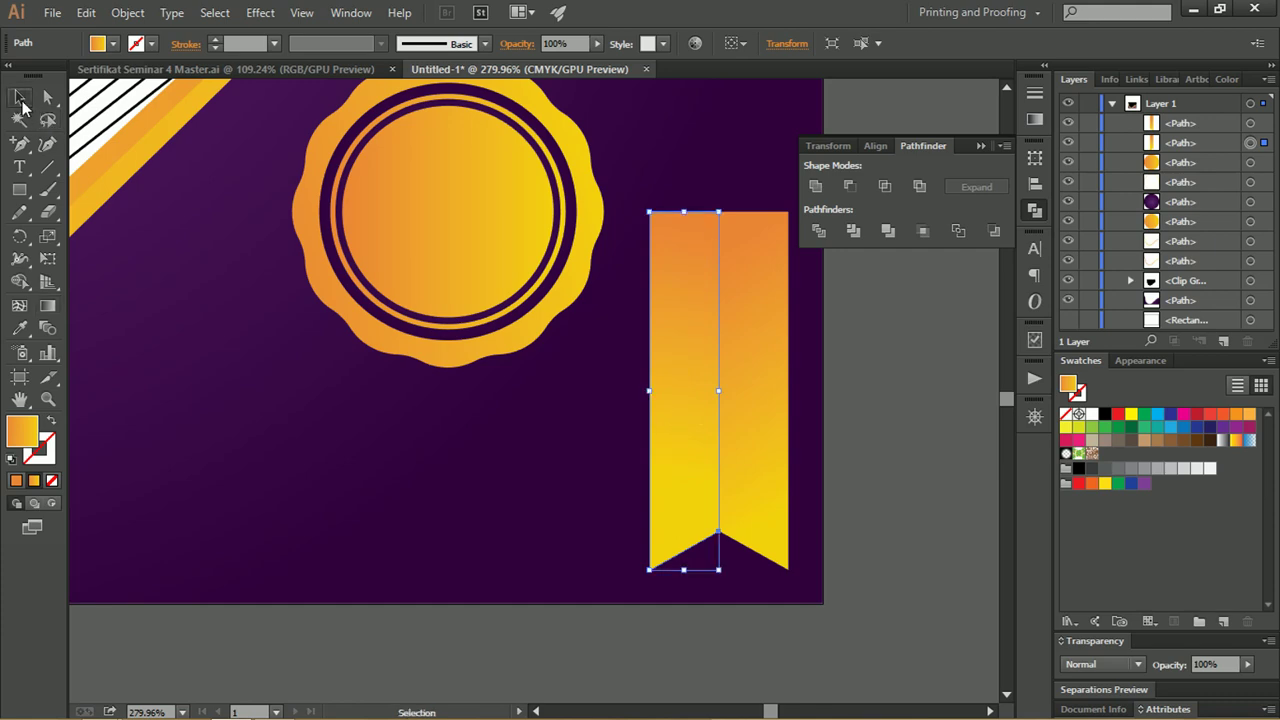
left_click(914, 422)
key("z")
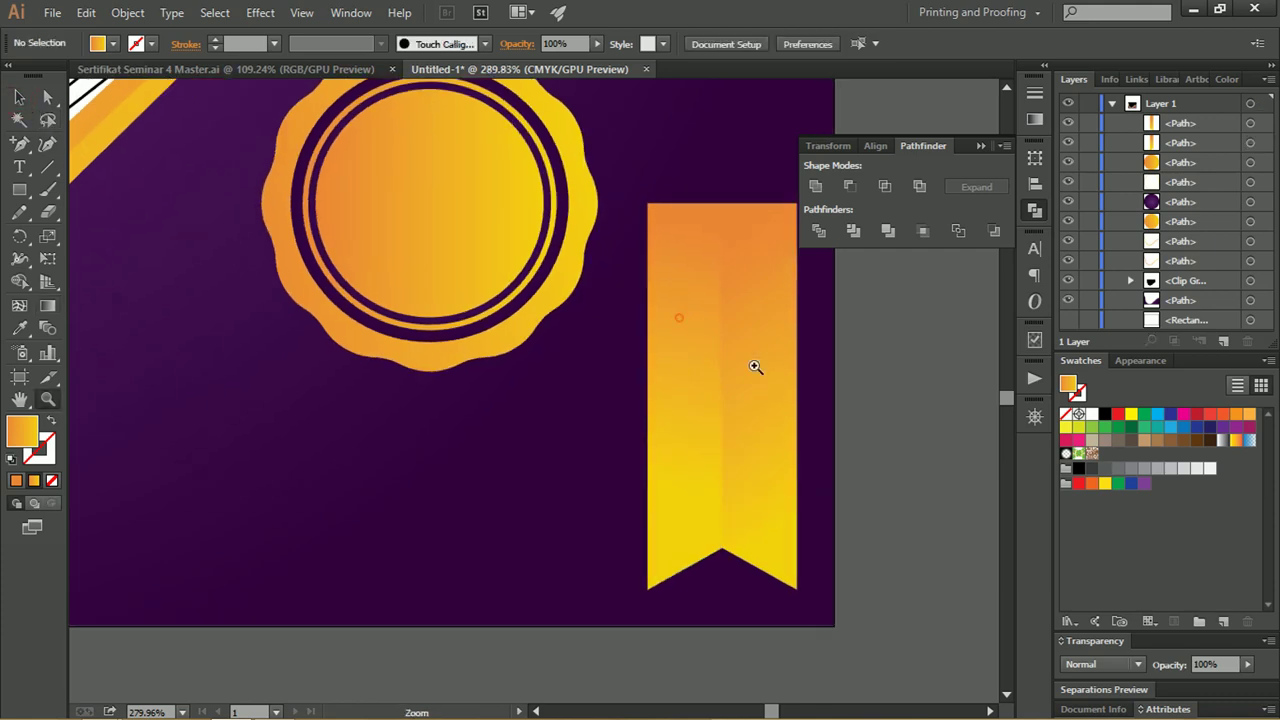
mouse_move(728, 340)
left_mouse_down()
mouse_move(788, 357)
mouse_move(694, 350)
left_mouse_up()
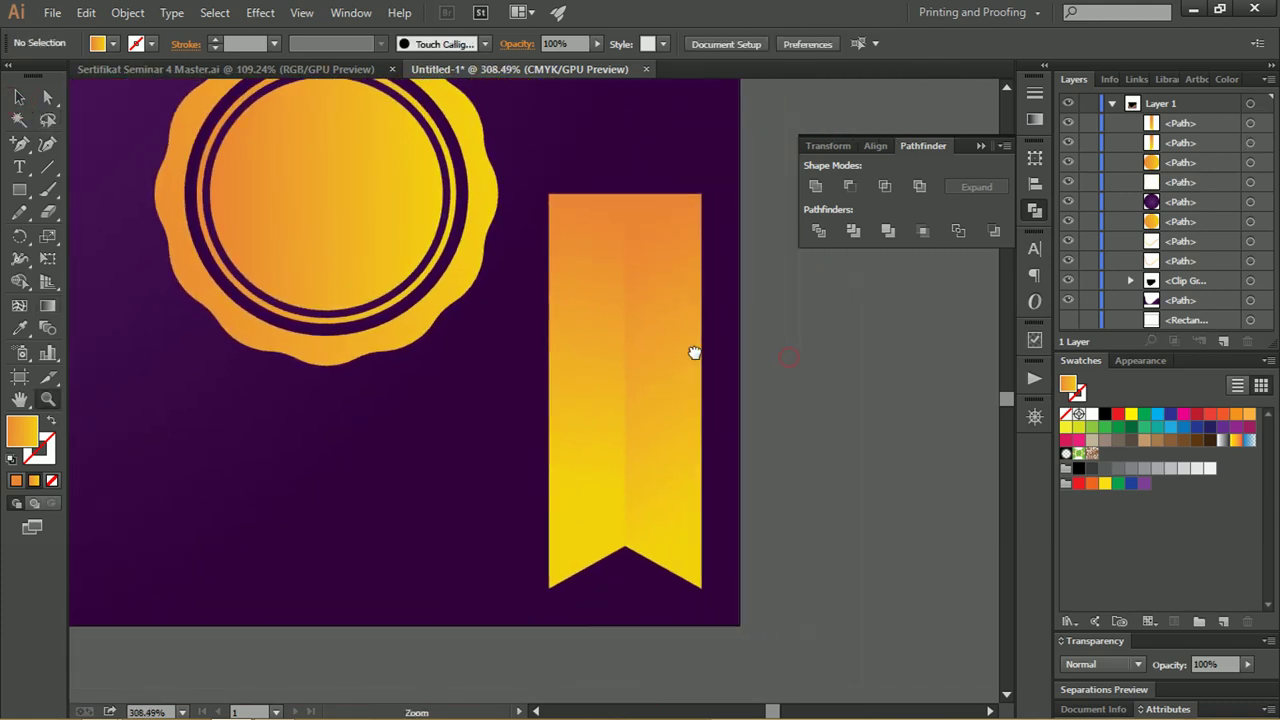
key("v")
left_click(689, 347)
Group the two ribbon halves, then tilt the ribbon and place it over the seal.
left_click(602, 266, "shift")
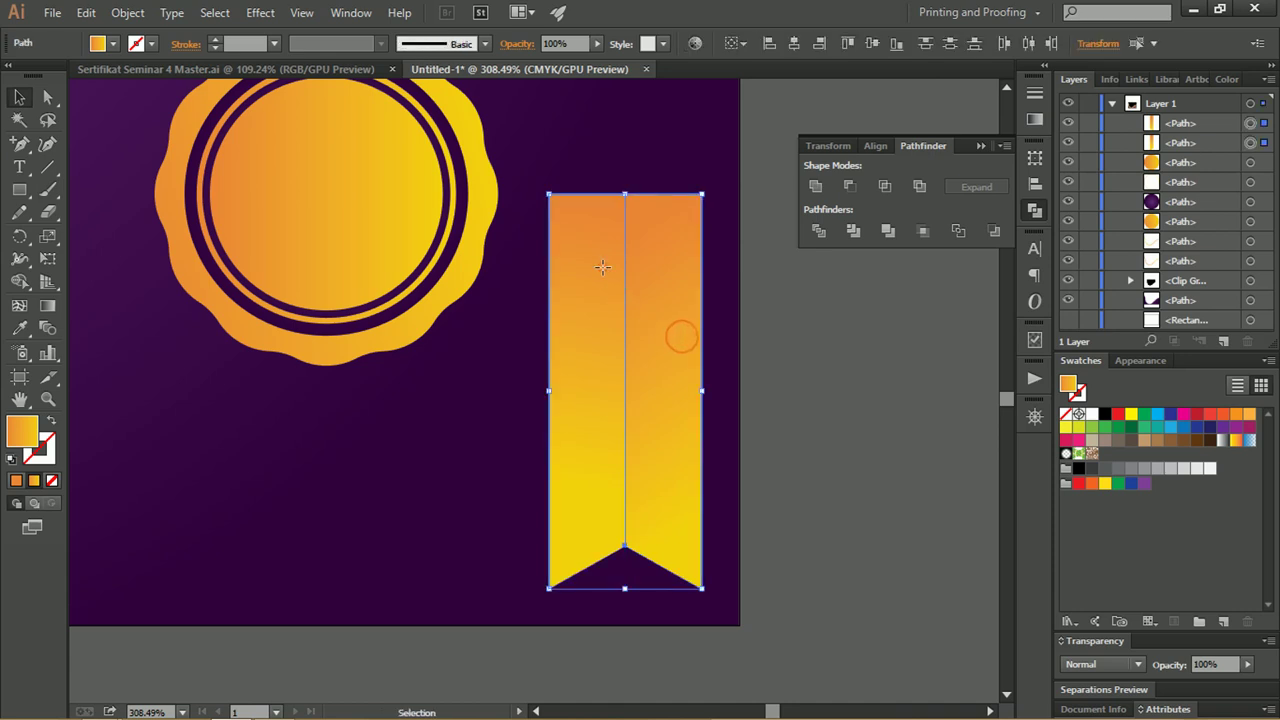
key("ctrl+g")
mouse_move(701, 195)
left_mouse_down()
mouse_move(643, 343)
mouse_move(280, 224)
mouse_move(280, 264)
mouse_move(345, 275)
mouse_move(312, 320)
mouse_move(336, 336)
left_mouse_up()
mouse_move(362, 282)
left_mouse_down()
mouse_move(466, 214)
mouse_move(465, 170)
mouse_move(316, 284)
left_mouse_up()
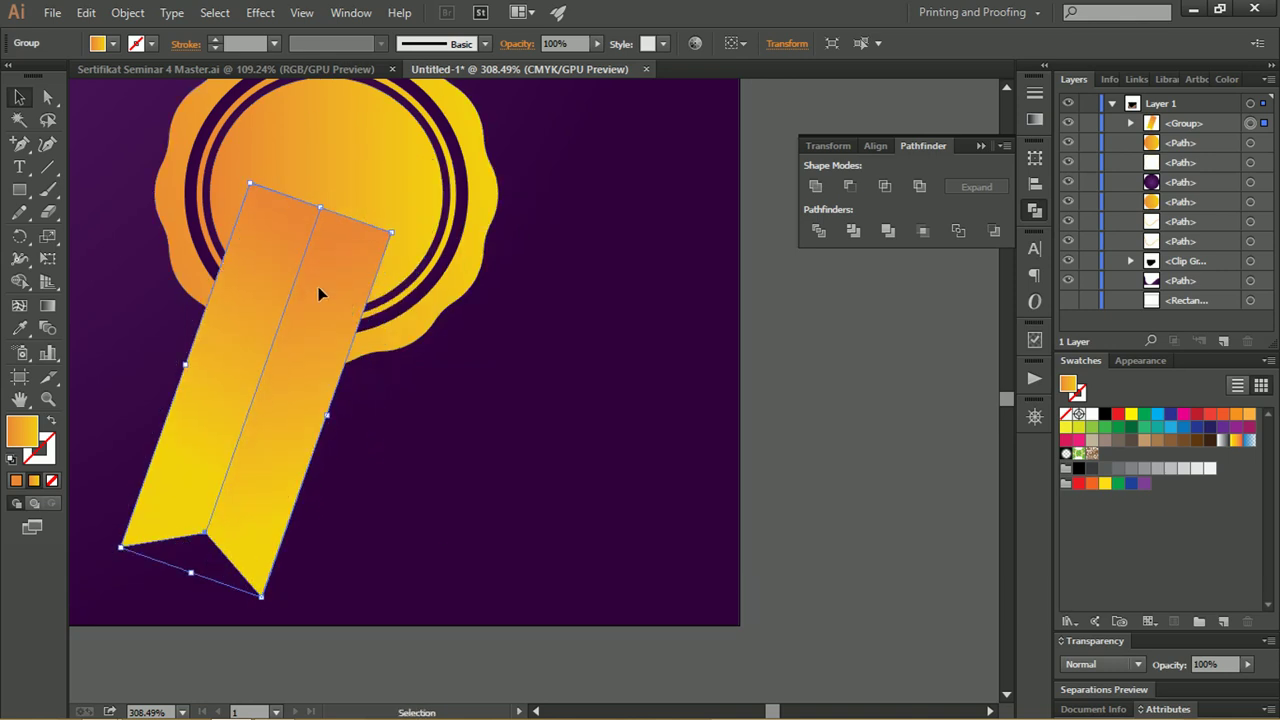
Make a vertically reflected copy of the ribbon and slide it right to cross the tails.
right_click(318, 286)
mouse_move(377, 423)
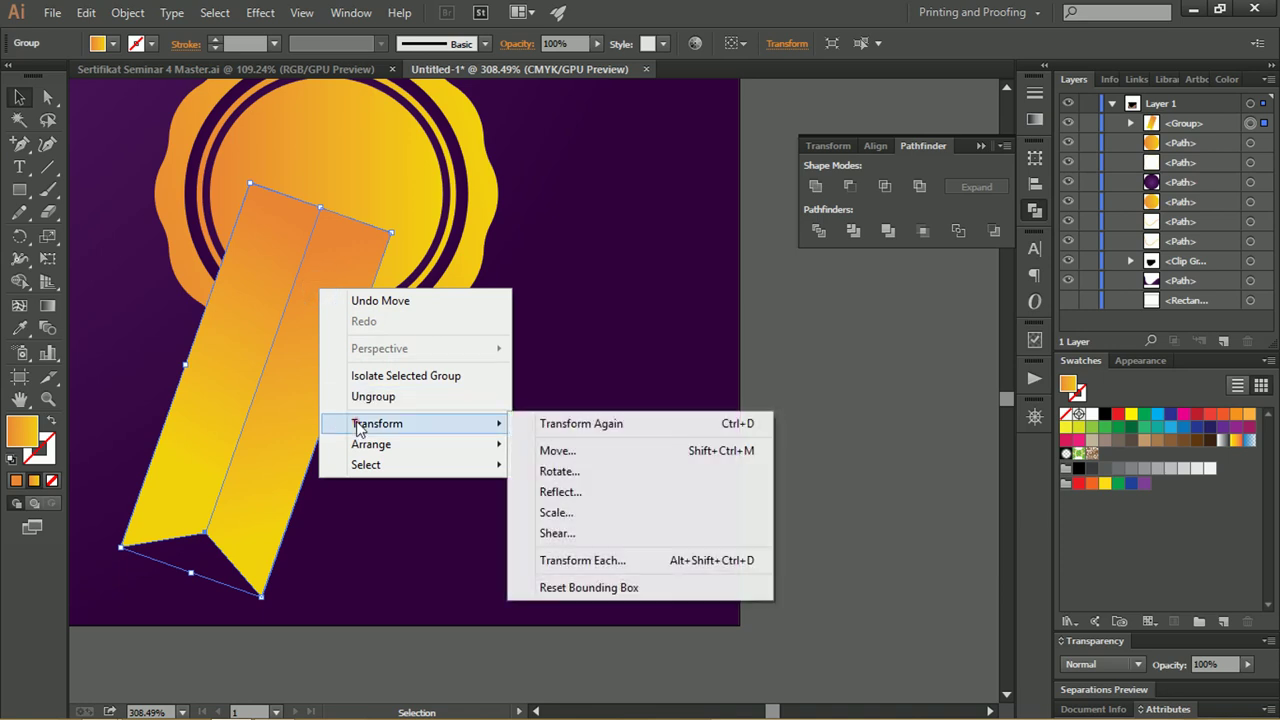
left_click(599, 489)
left_click(657, 422)
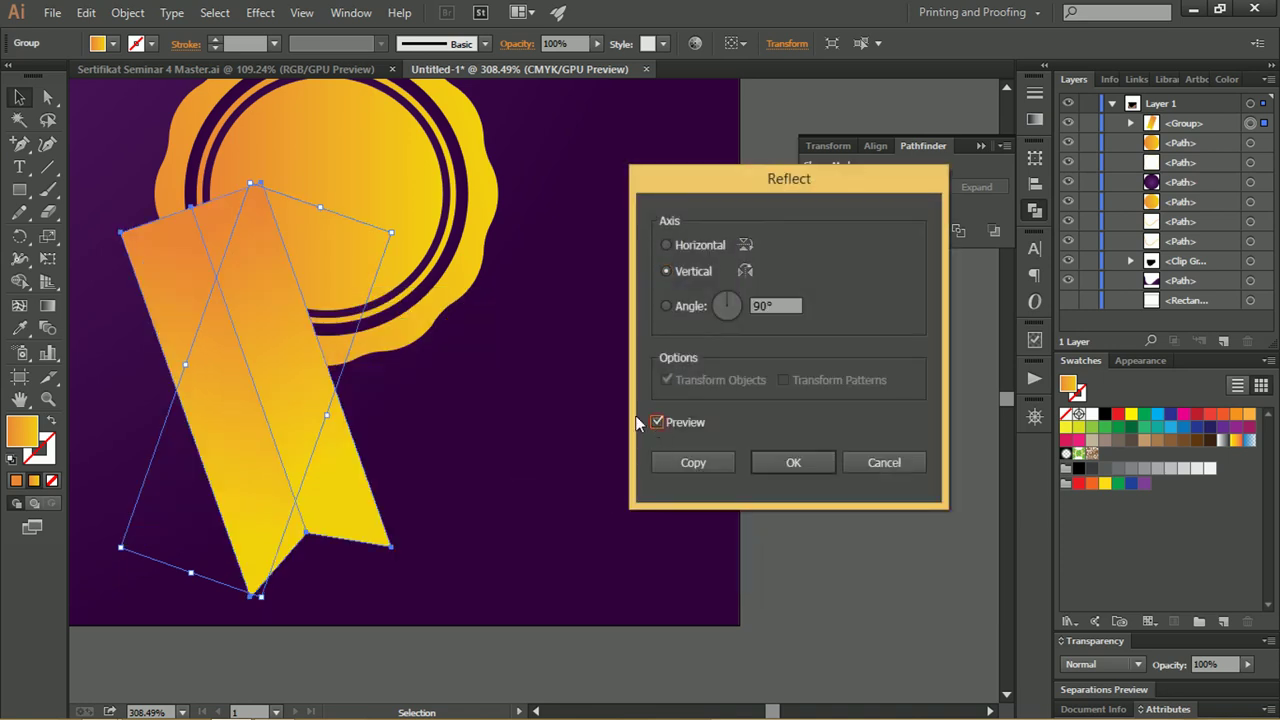
left_click(710, 461)
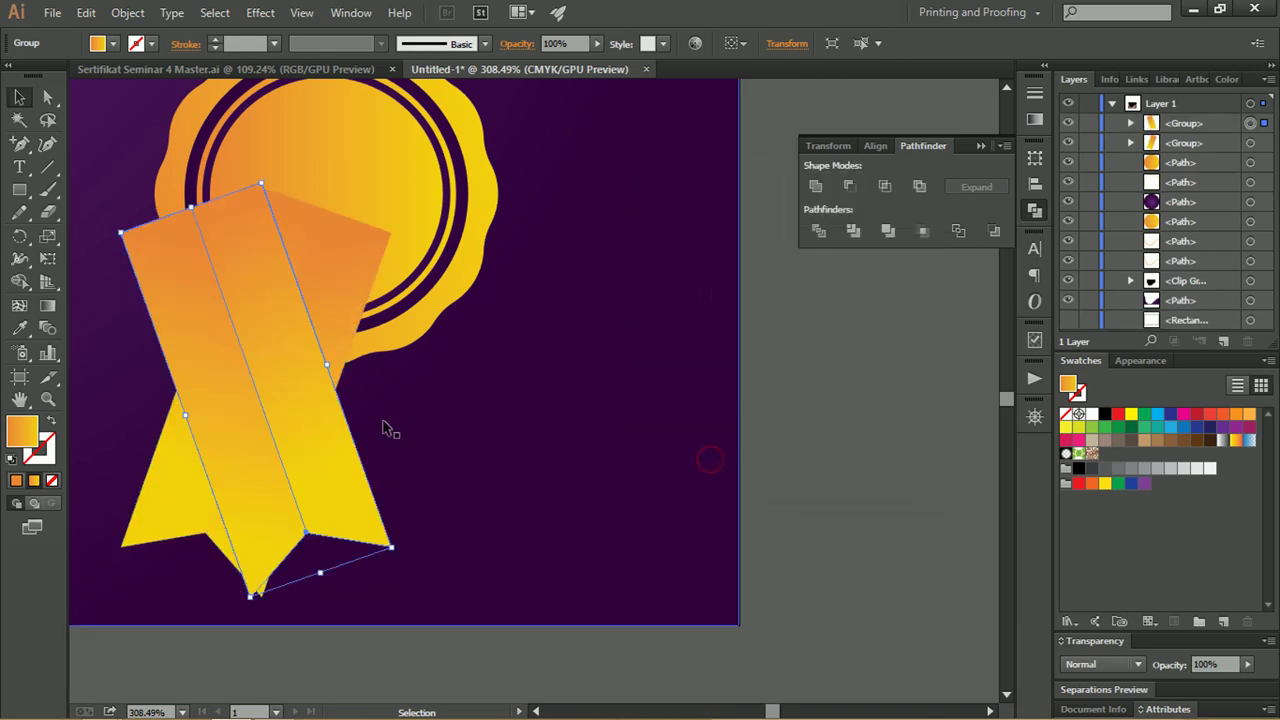
left_click_drag(300, 378, 441, 400)
left_click(905, 452)
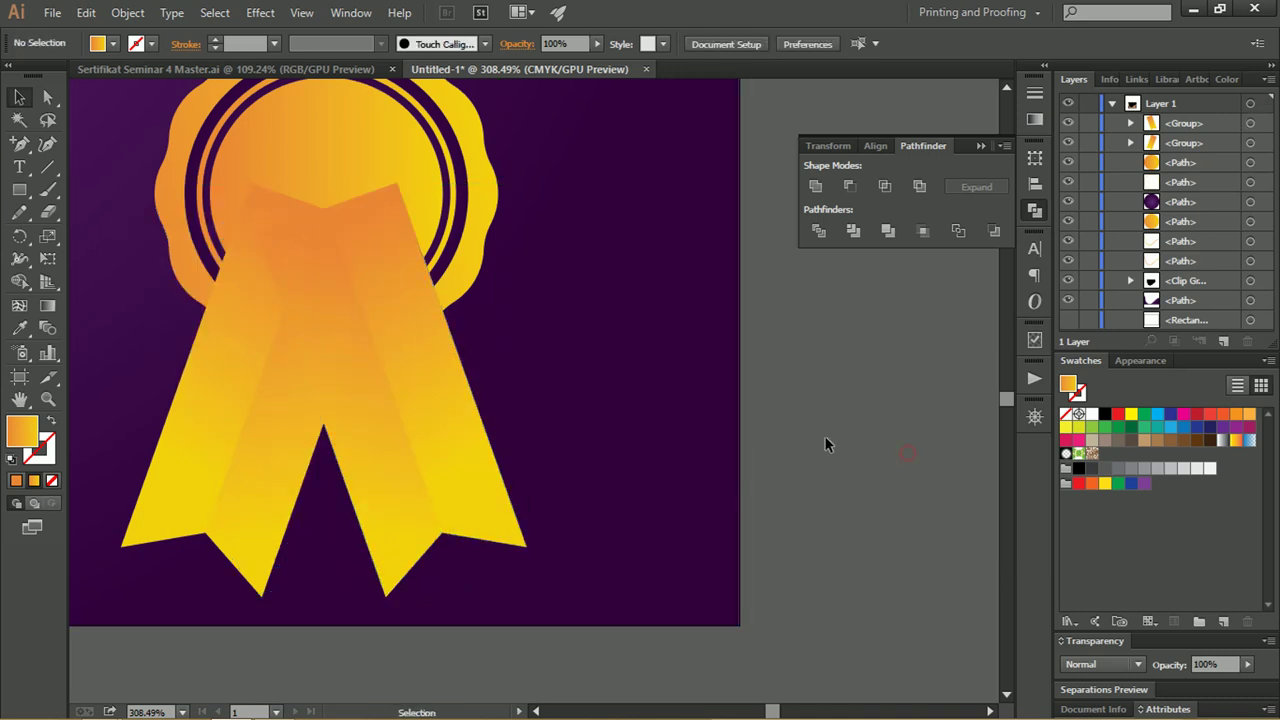
left_click(398, 345)
Group the two ribbon tails together.
left_click(250, 316, "shift")
right_click(250, 318)
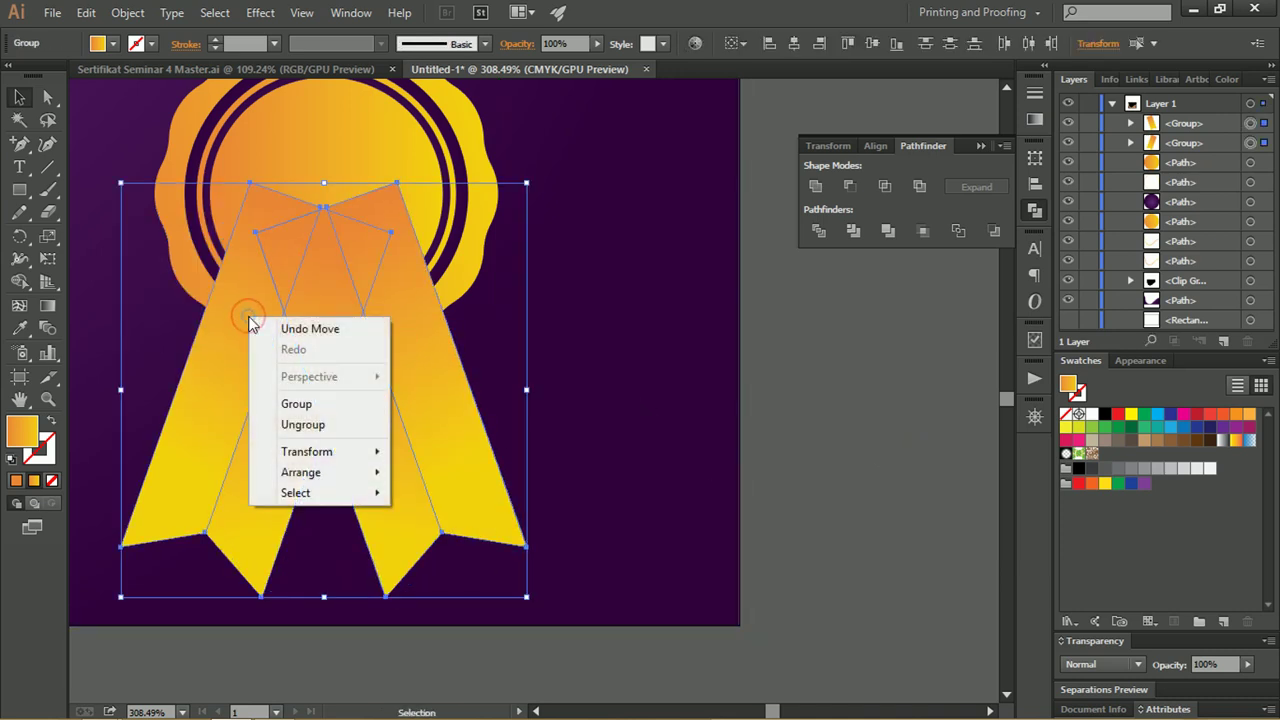
left_click(305, 404)
left_click(750, 420)
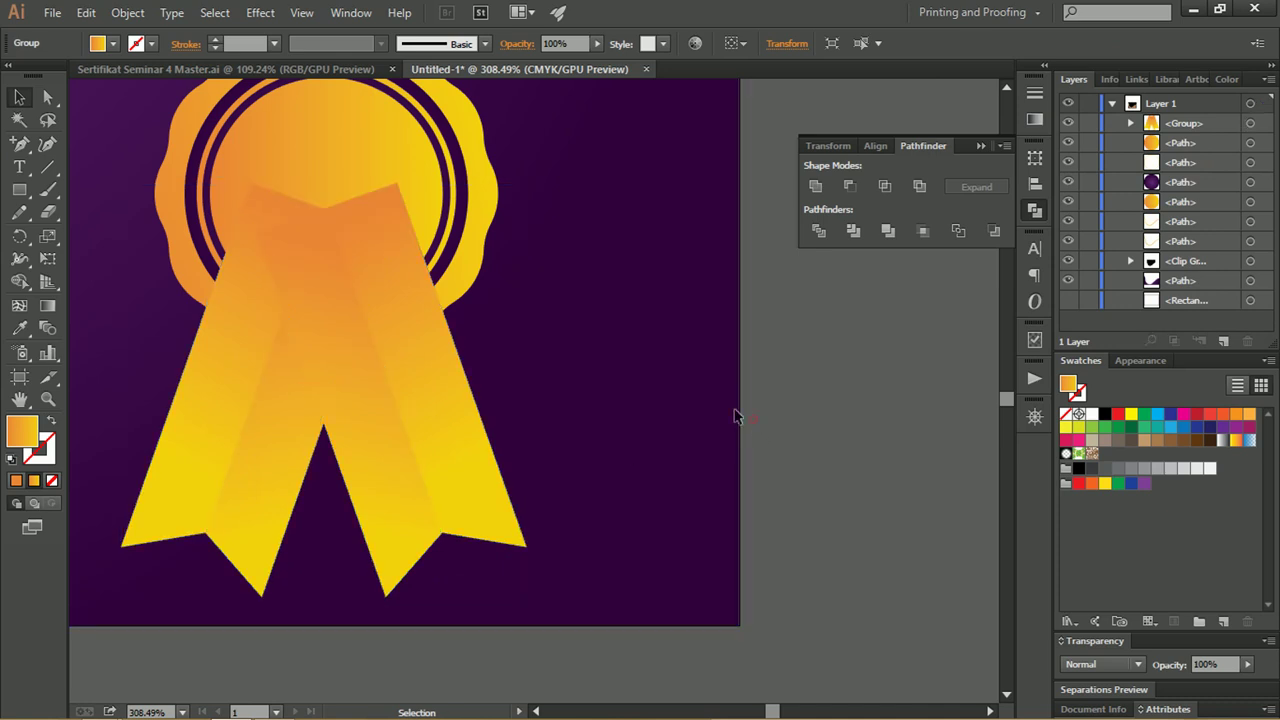
Bring the seal circles and scalloped outline to the front and group them.
left_click(440, 193, "shift")
left_click(452, 196, "shift")
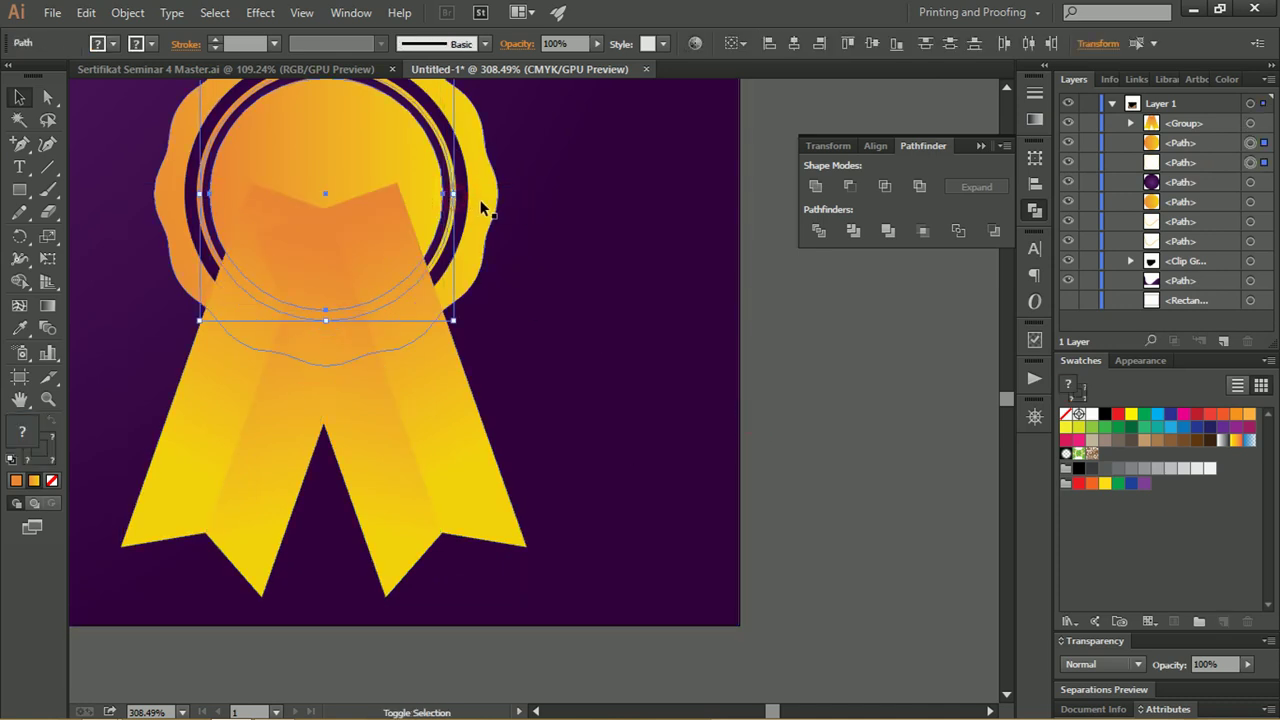
left_click(482, 201, "shift")
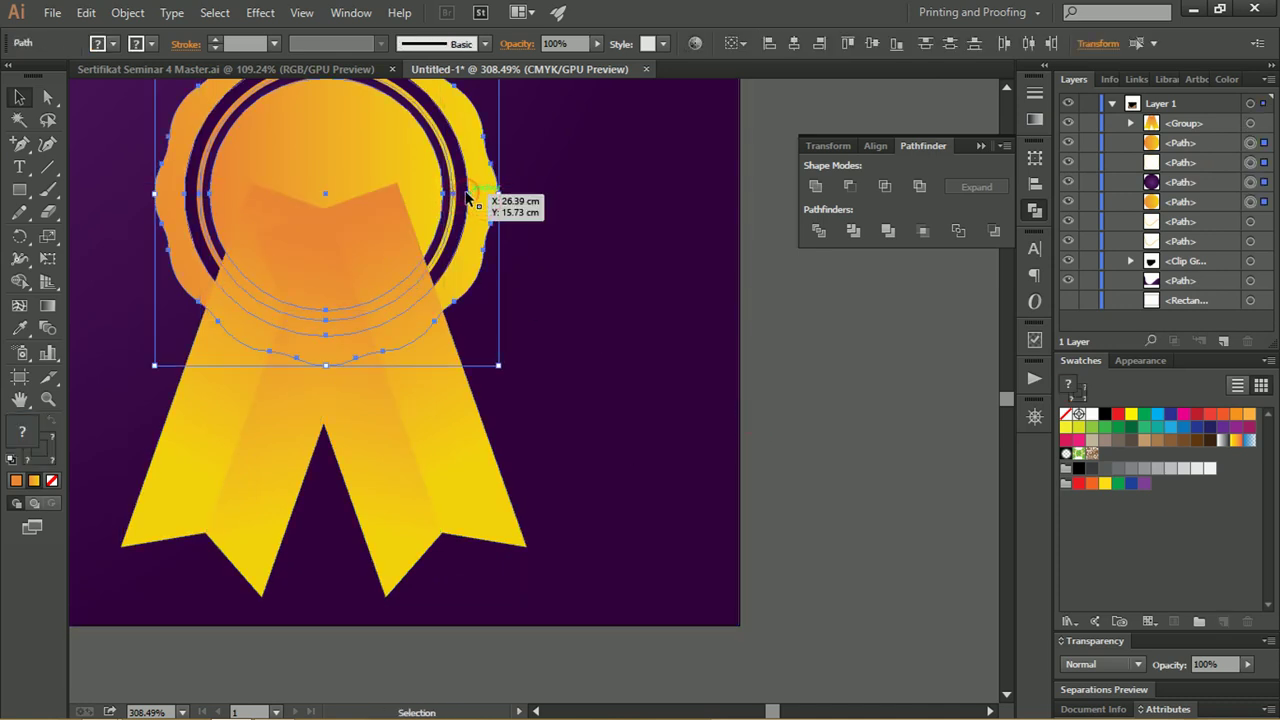
key("a")
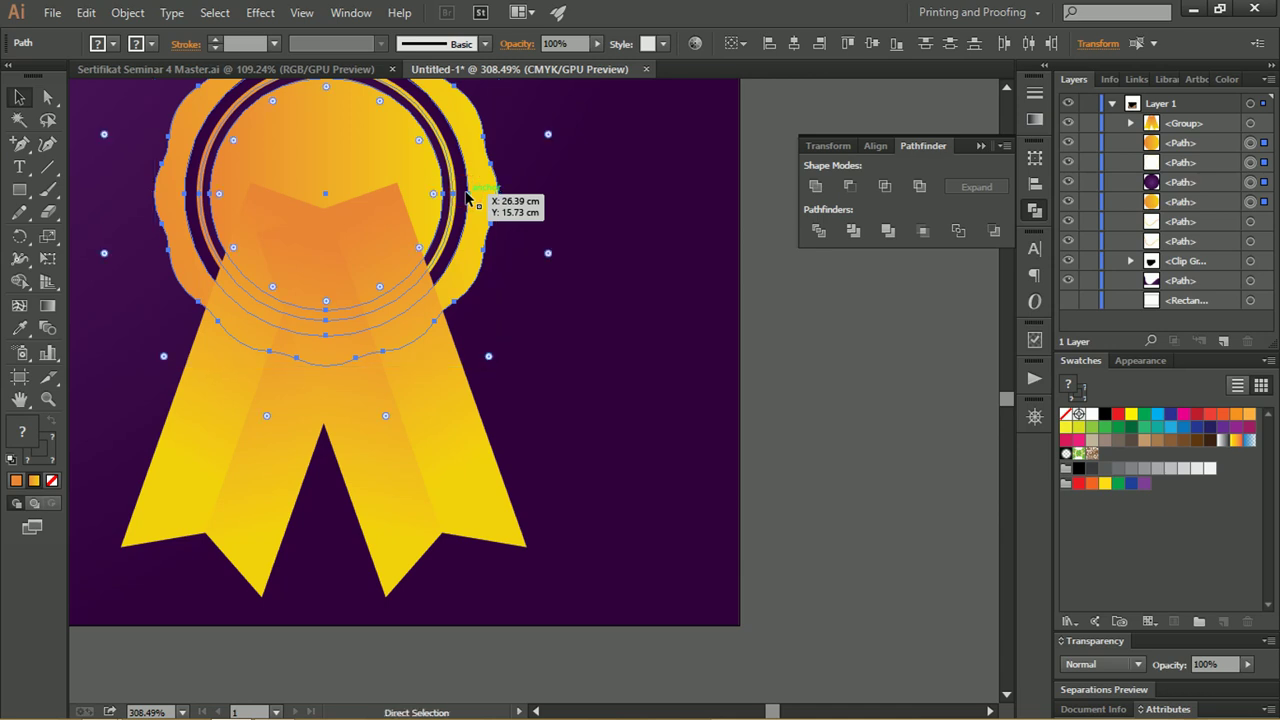
key("ctrl")
key("ctrl+shift+bracketright")
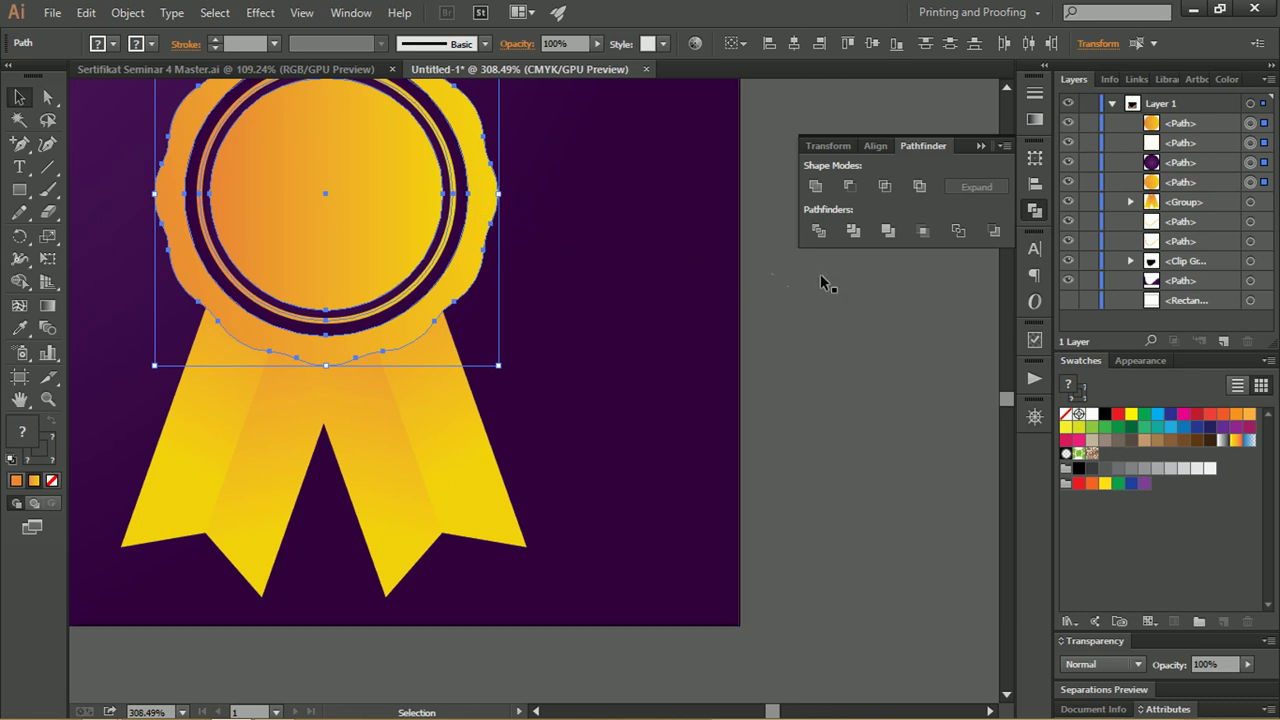
key("a")
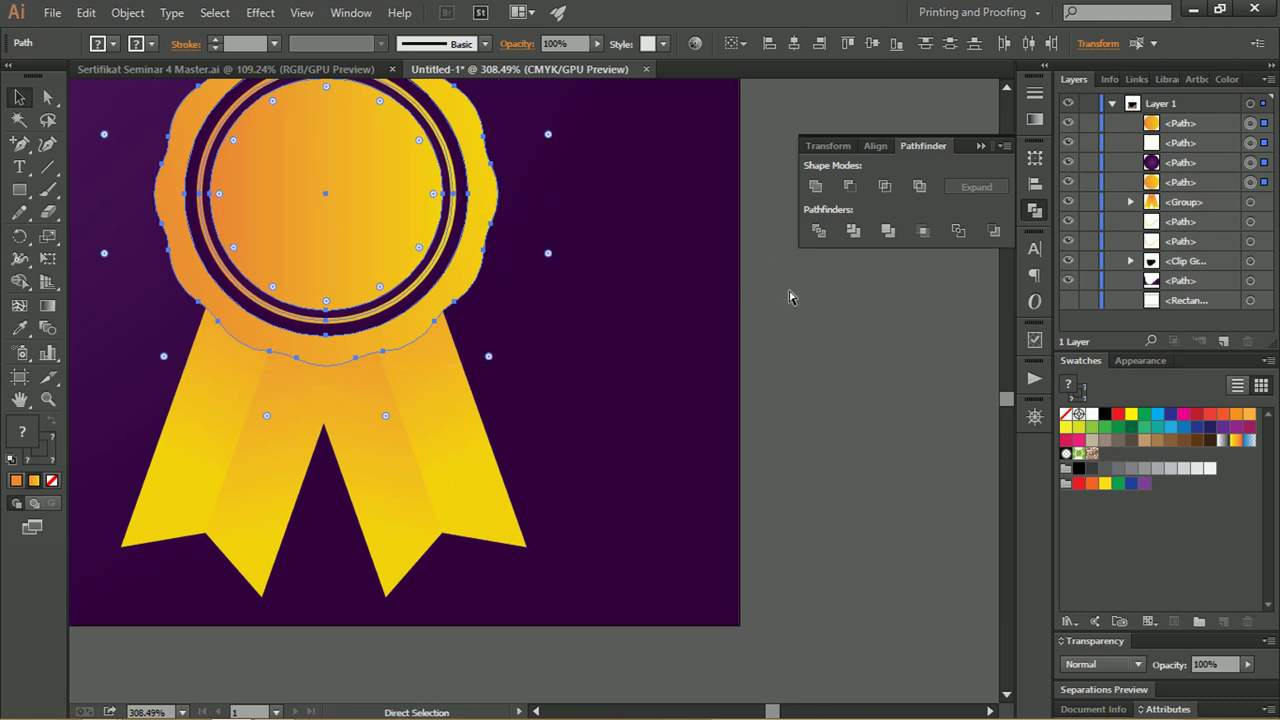
key("ctrl+g")
left_click(817, 314)
Nudge the ribbon group slightly into place beneath the seal.
key("z")
mouse_move(400, 245)
left_mouse_down()
mouse_move(432, 257)
mouse_move(340, 257)
left_mouse_up()
key("v")
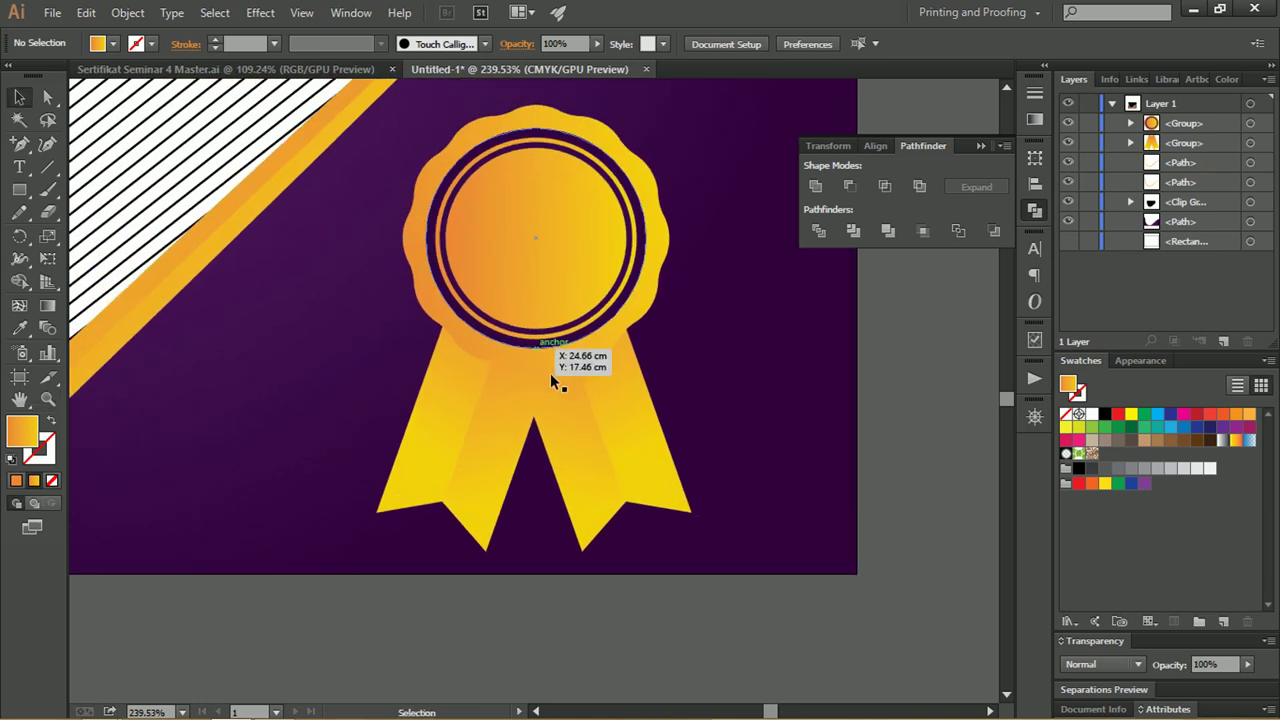
left_click(572, 398)
left_click_drag(573, 418, 572, 413)
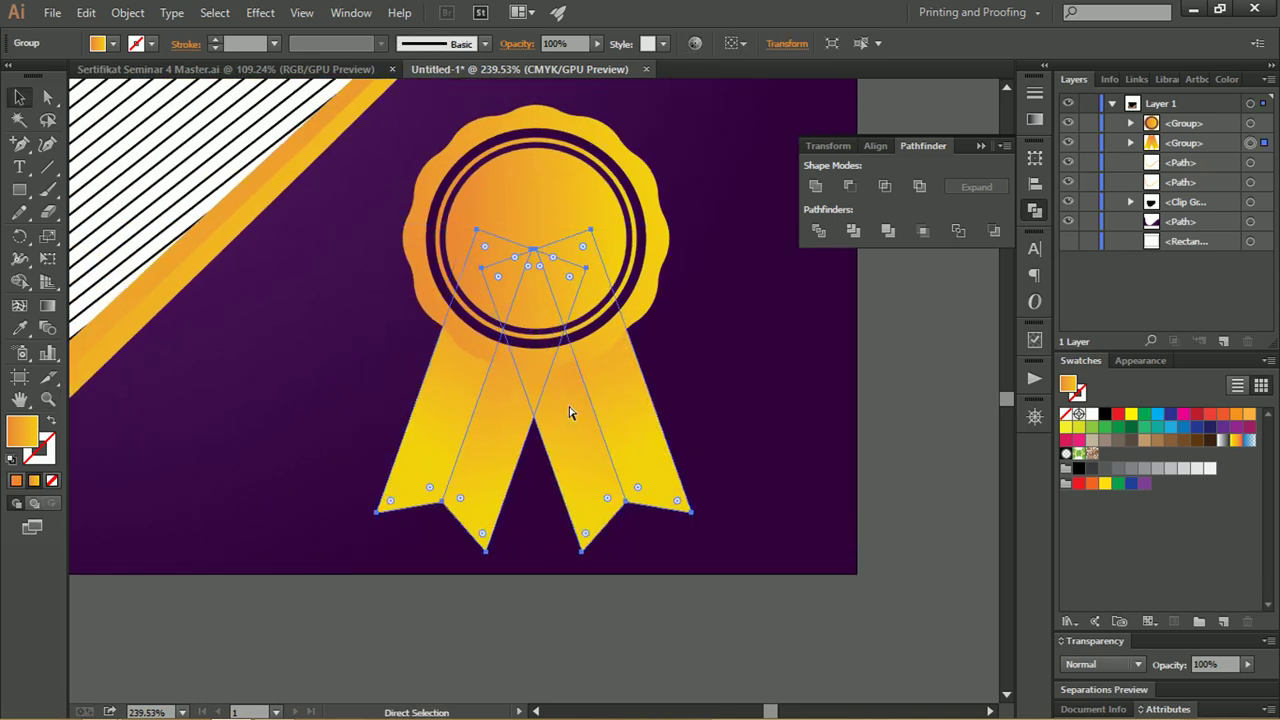
left_click(564, 200)
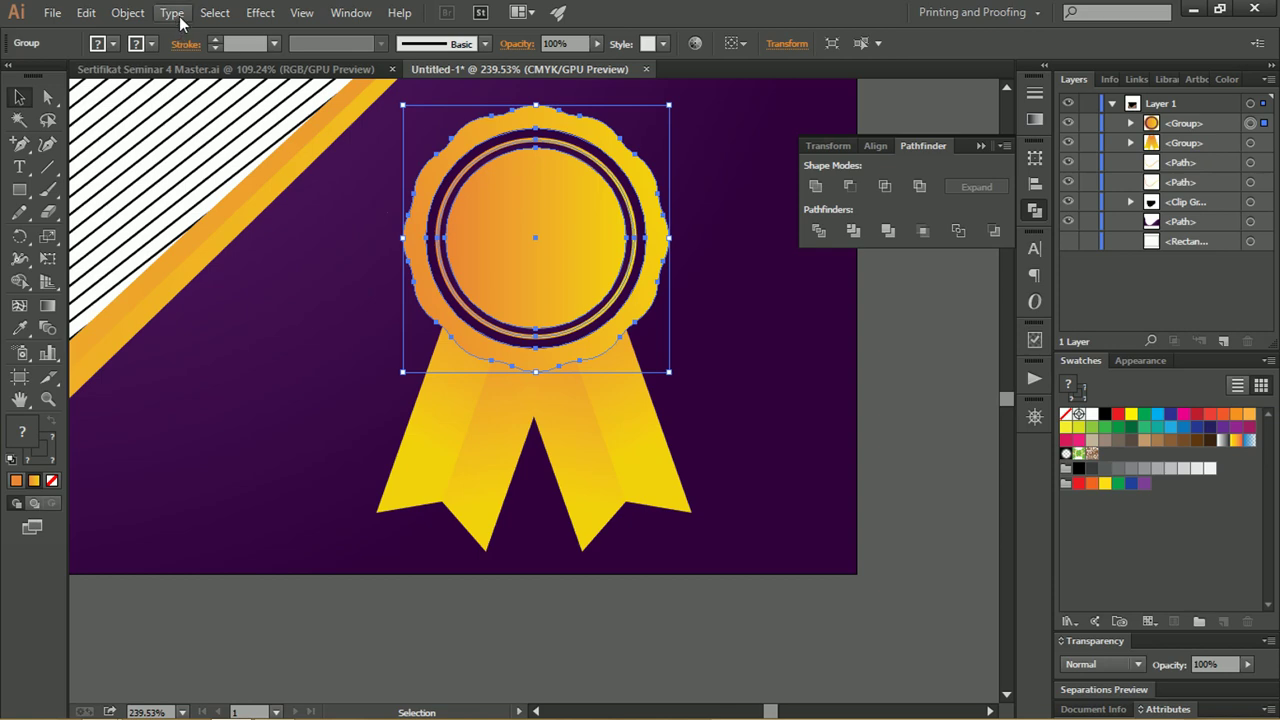
Add a Multiply 75% drop shadow to the seal with 0 cm X/Y offsets and 0.9 cm blur.
left_click(258, 12)
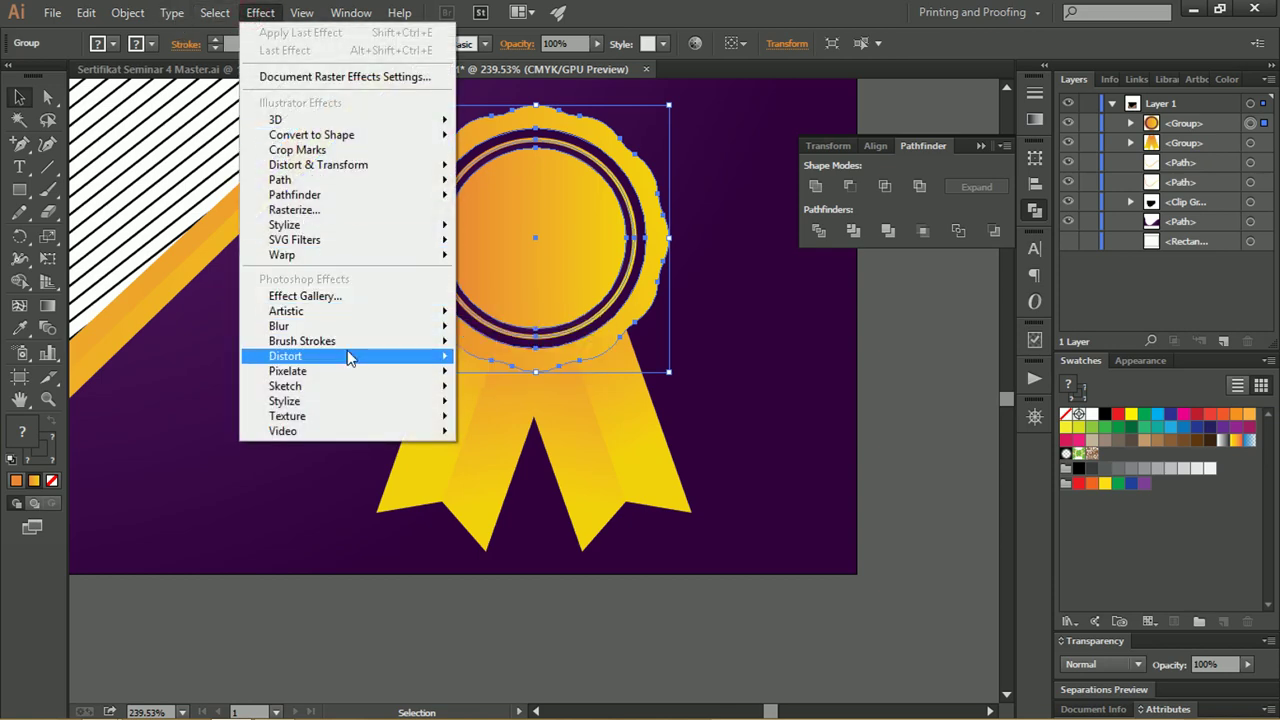
mouse_move(300, 224)
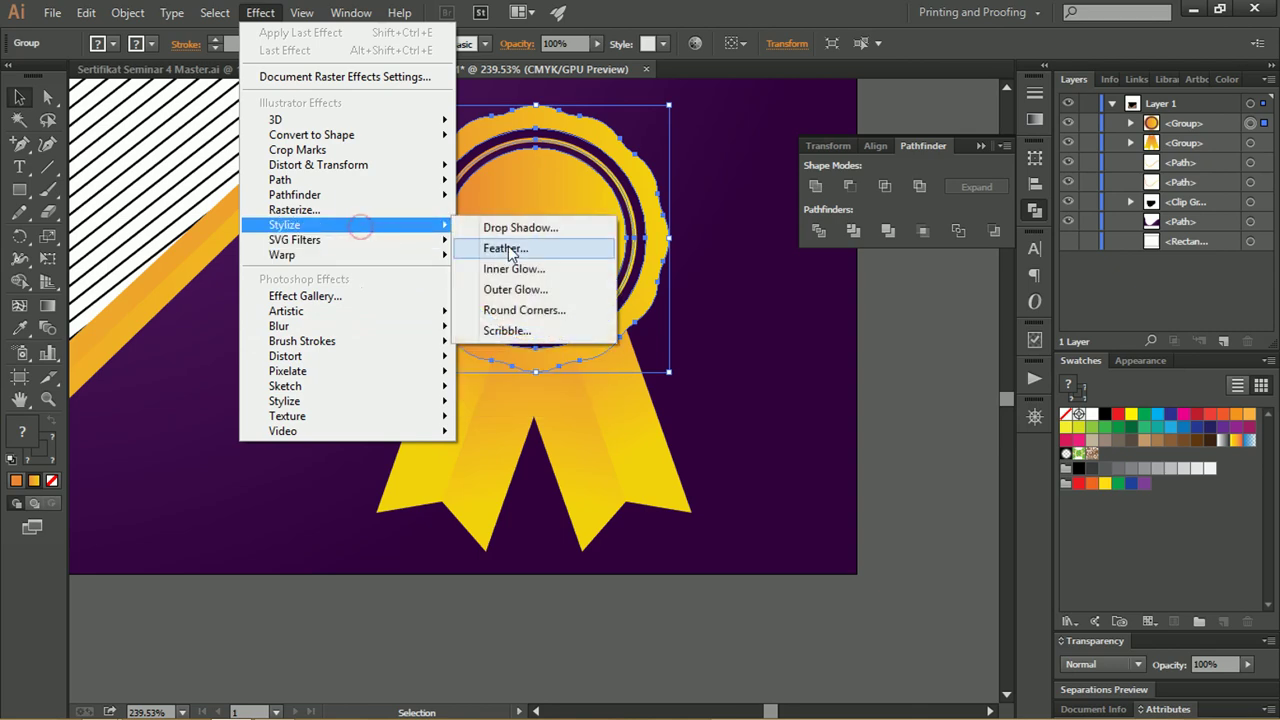
left_click(518, 228)
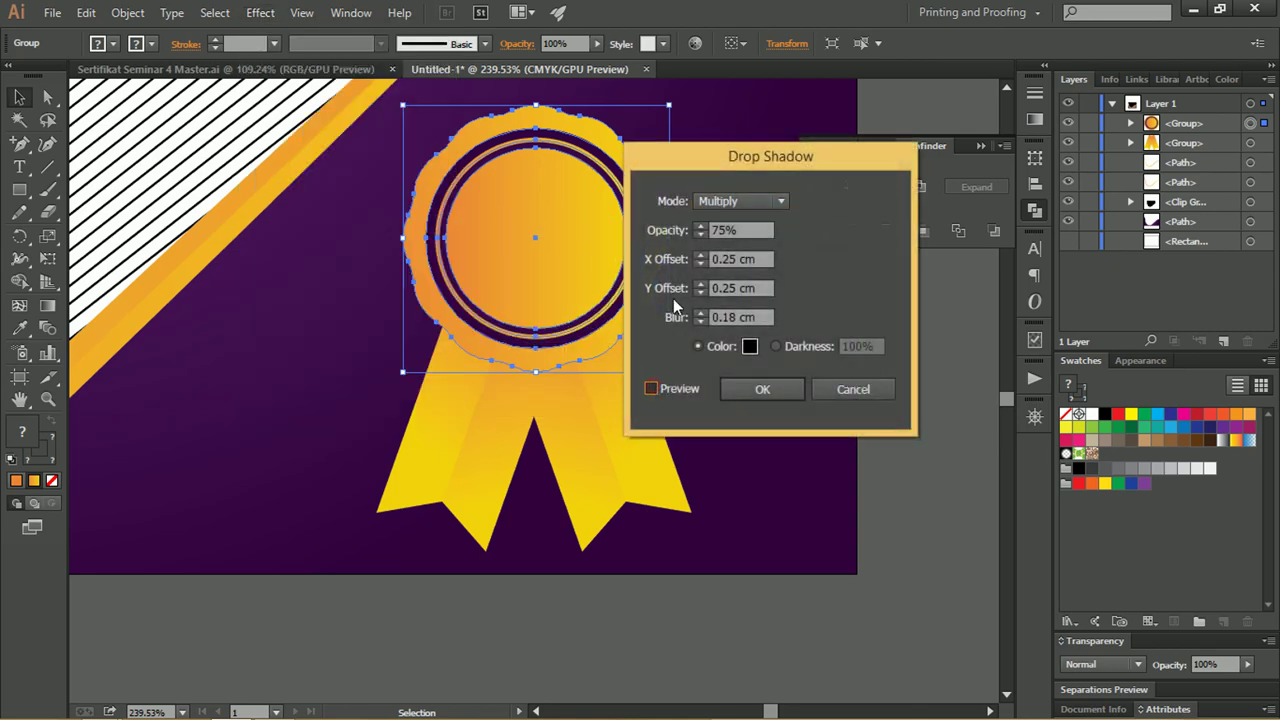
left_click(652, 389)
left_click_drag(670, 170, 837, 204)
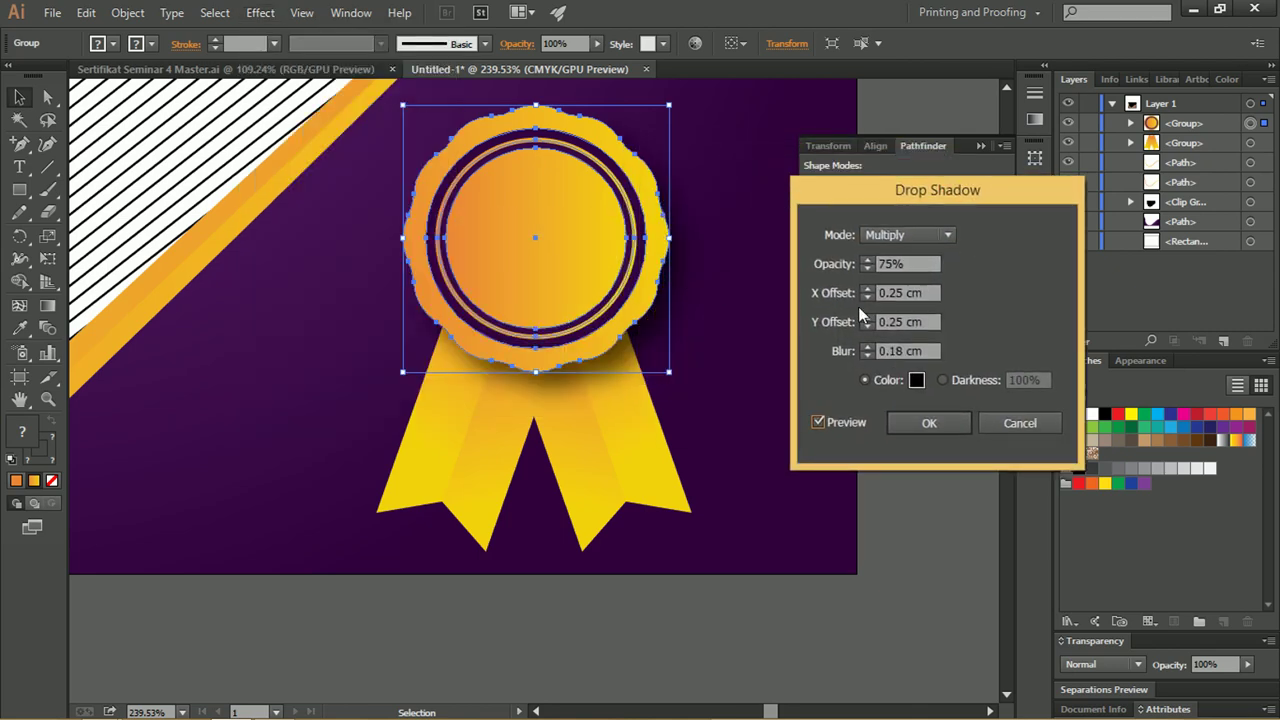
left_click(932, 291)
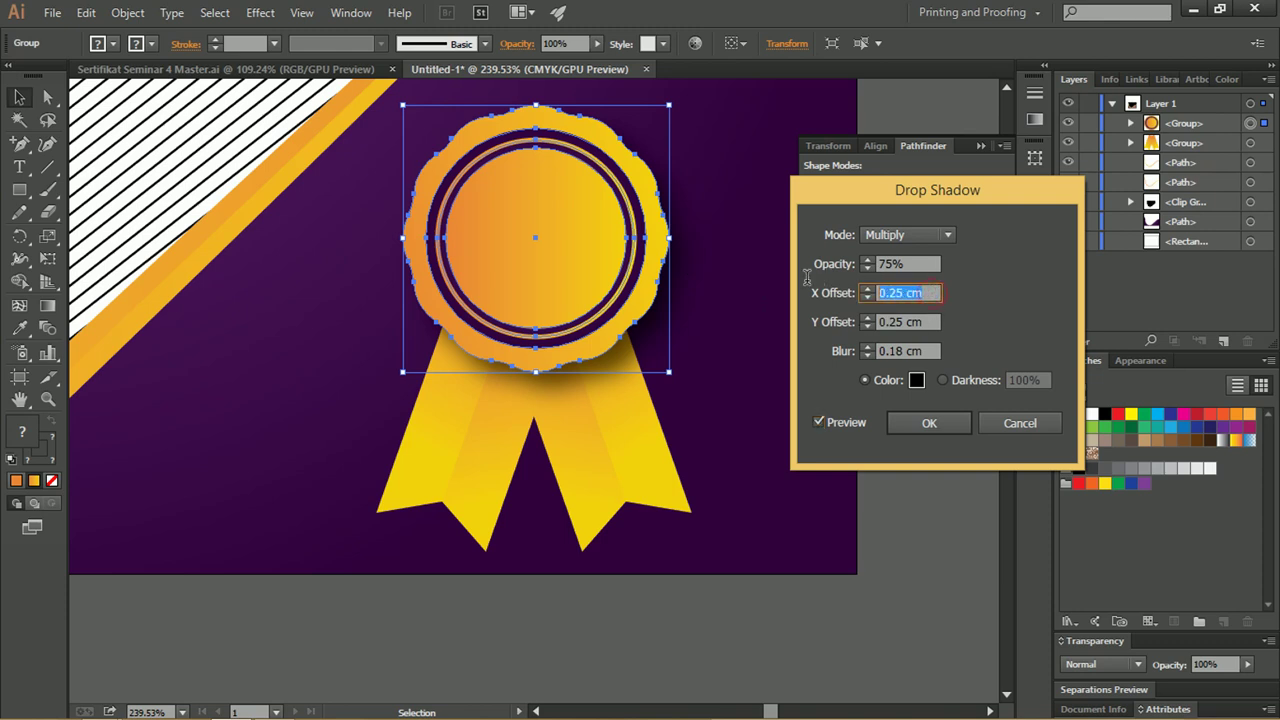
type("0")
left_click(922, 320)
type("0")
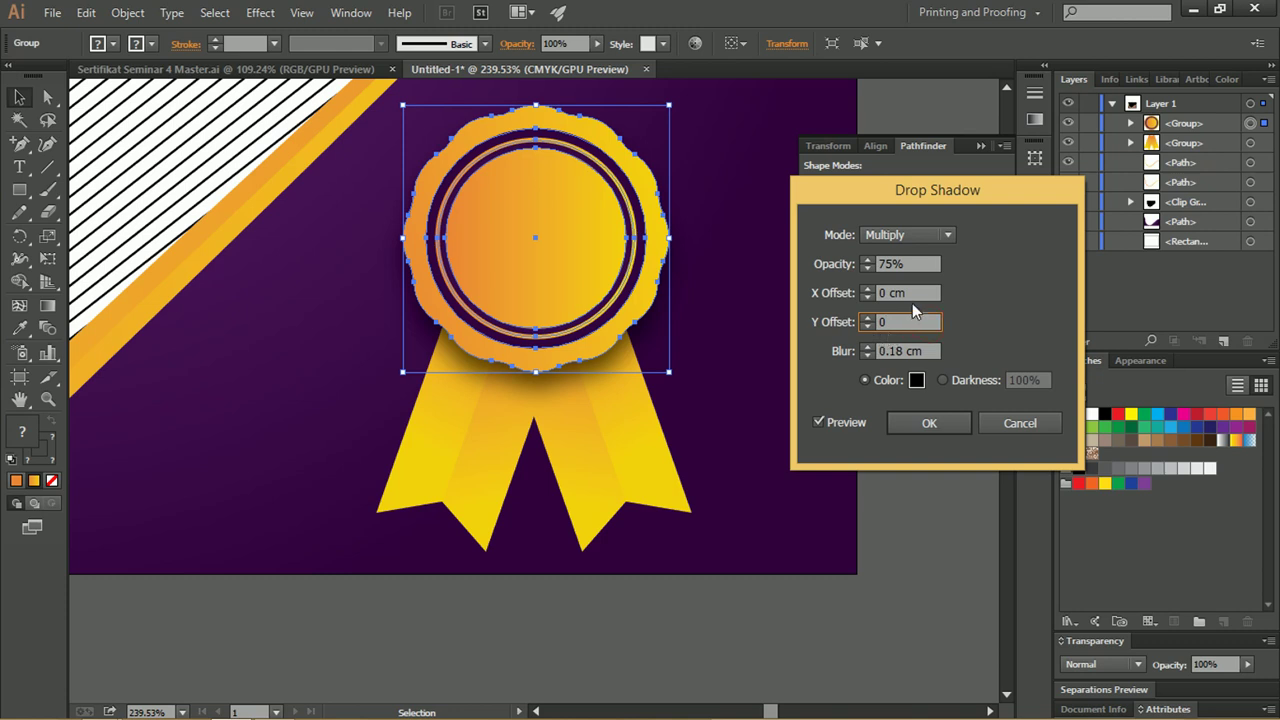
left_click(923, 292)
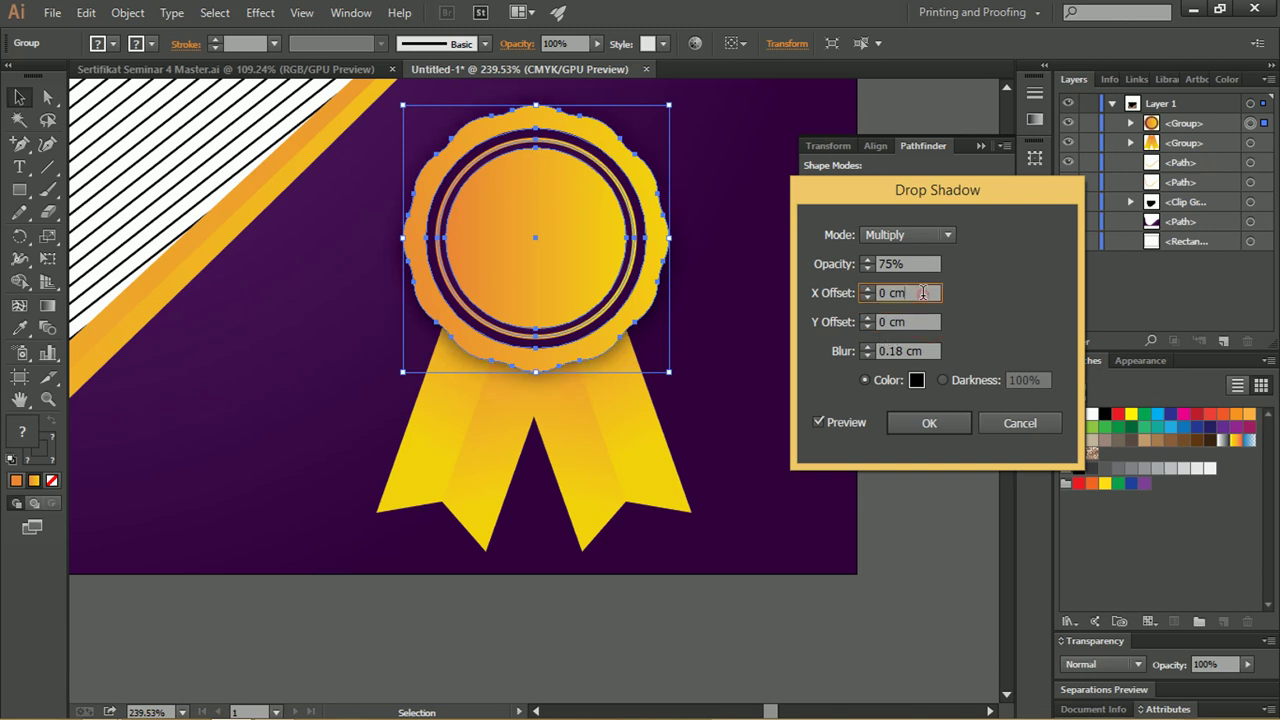
left_click(869, 348)
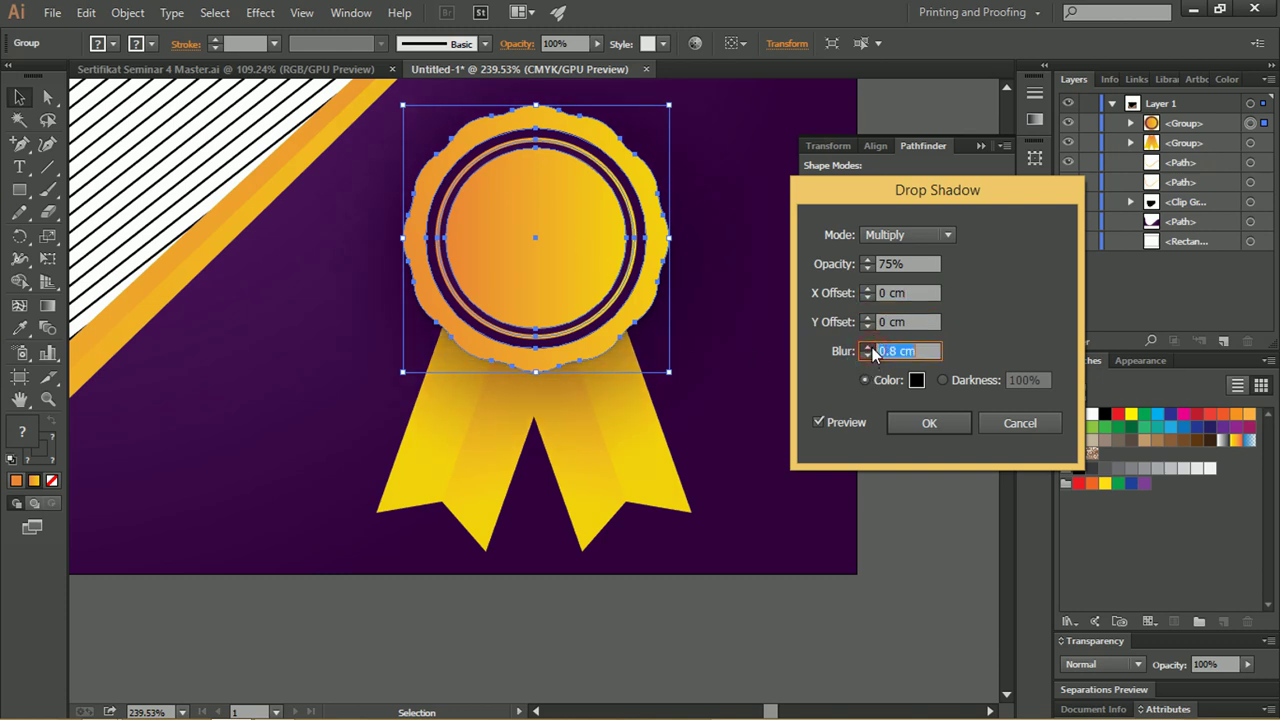
left_click(869, 348)
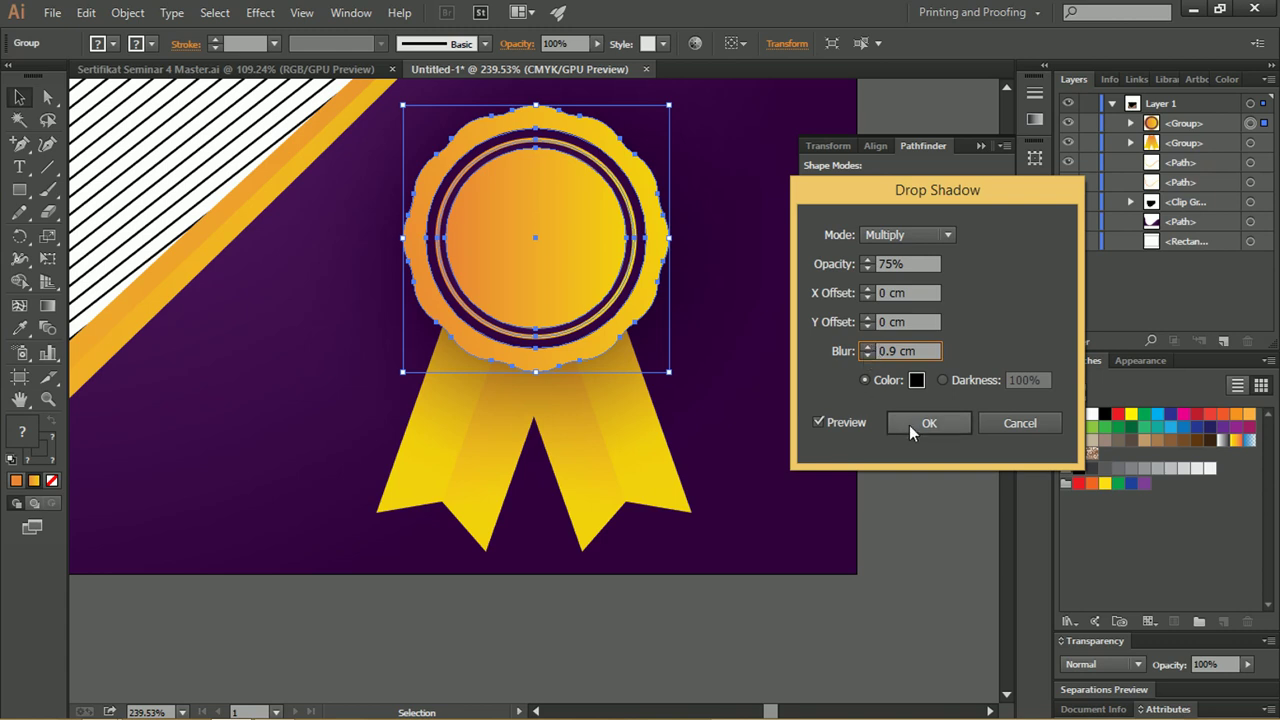
left_click(909, 425)
Clear the selection, hide the shape-combining options, and nudge the seal group slightly down.
left_click(929, 330)
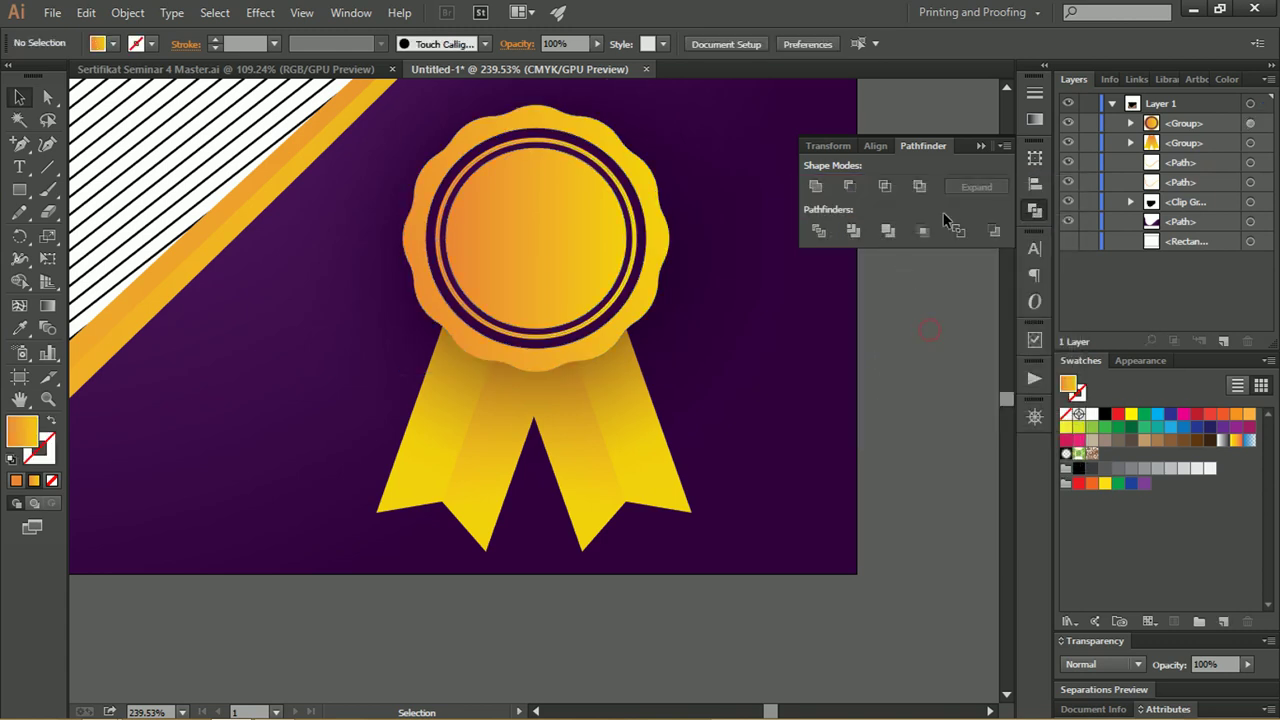
left_click(976, 143)
key("z")
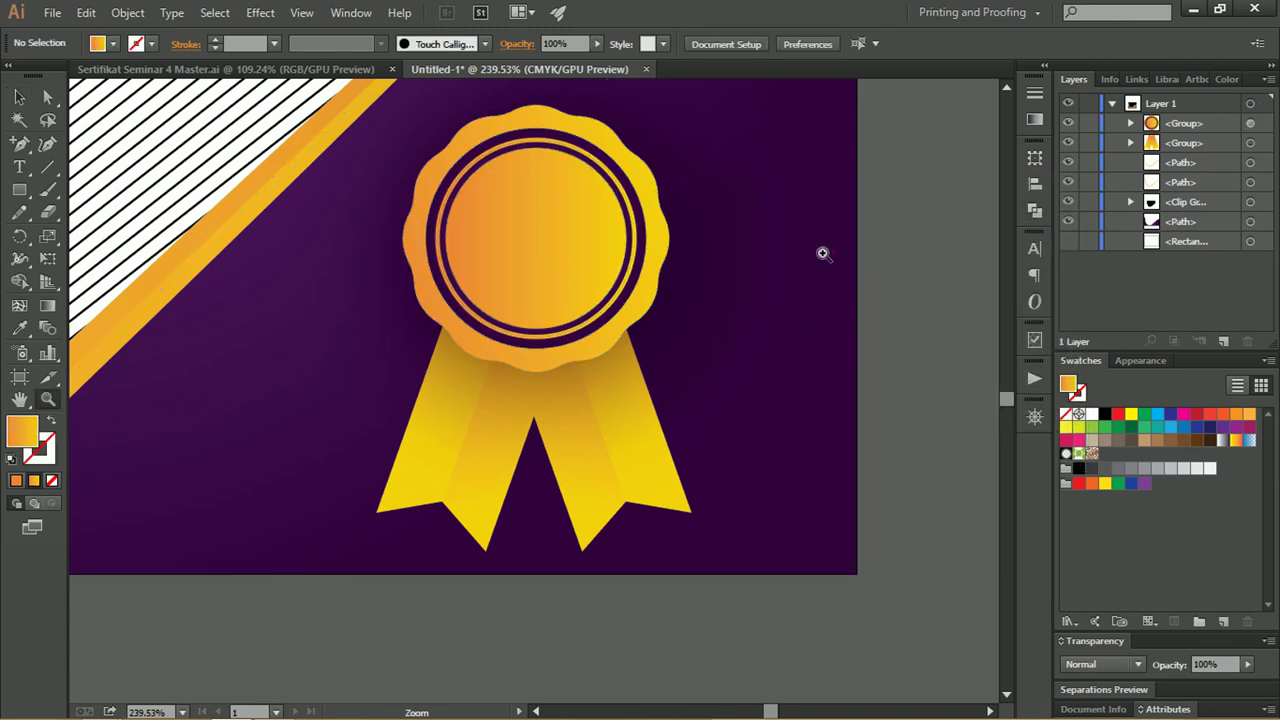
scroll(700, 300, "down", 3)
scroll(690, 380, "down", 2)
key("v")
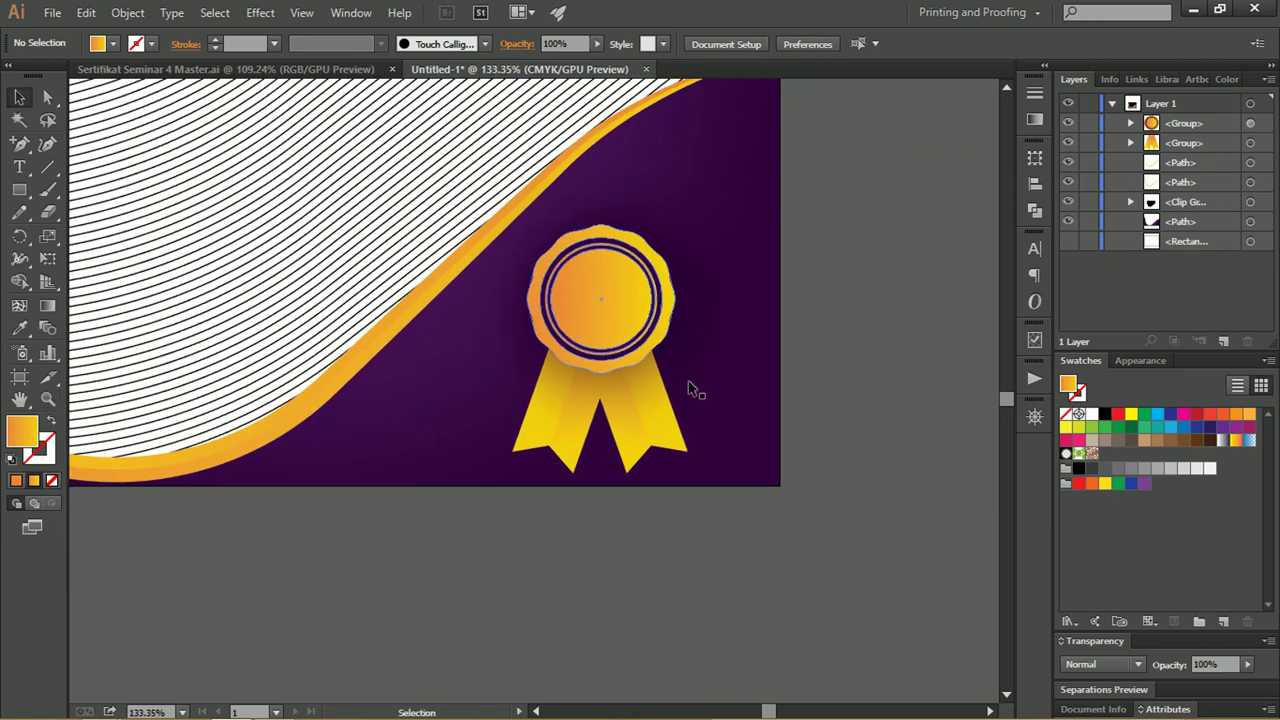
left_click(666, 415)
left_click(655, 440)
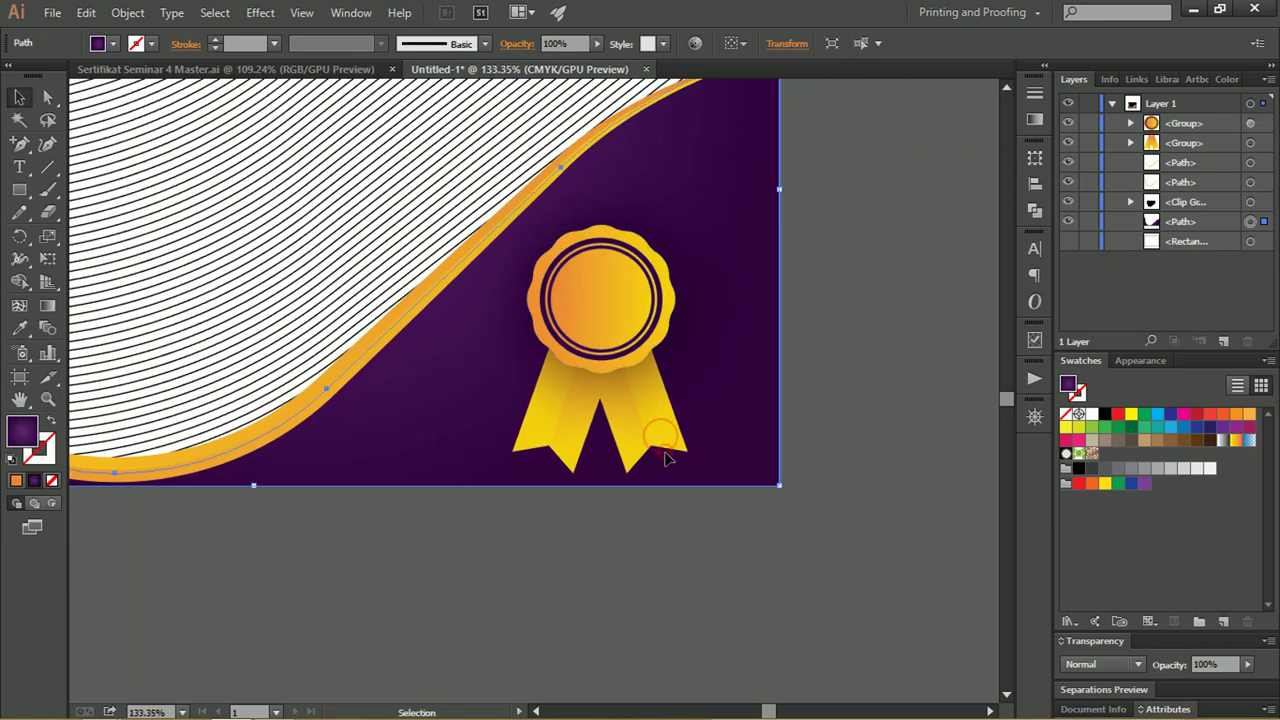
left_click(651, 449)
left_click_drag(643, 352, 643, 365)
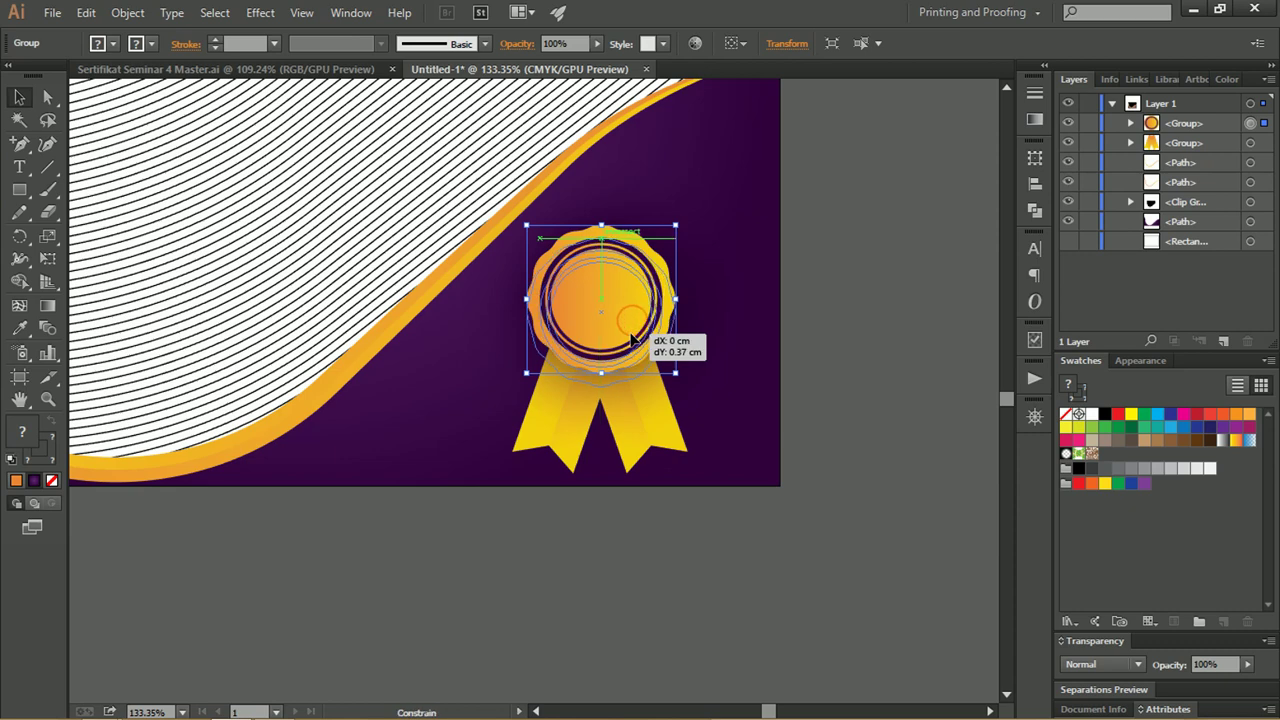
Group the seal with both ribbons (excluding the purple path), enlarge it and move it up-right.
left_click_drag(634, 557, 745, 360)
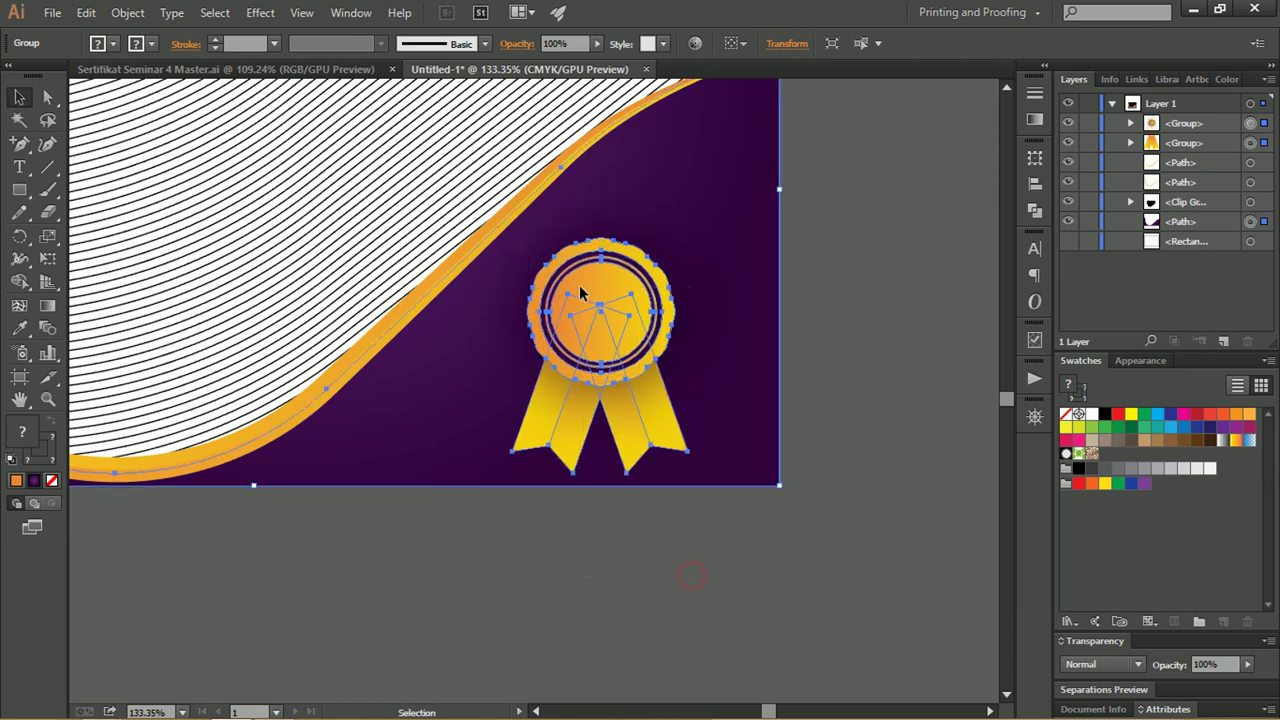
left_click(740, 318, "shift")
key("ctrl+g")
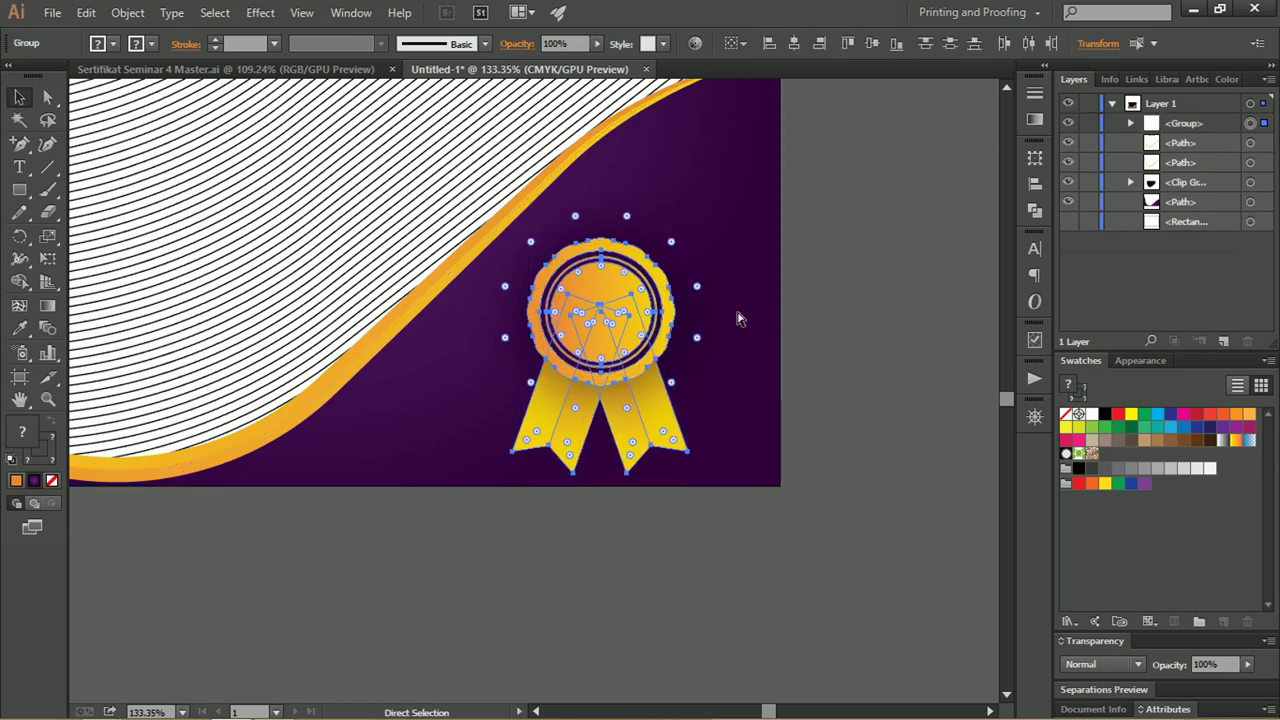
left_click_drag(688, 239, 700, 224)
mouse_move(602, 286)
left_mouse_down()
mouse_move(630, 273)
mouse_move(693, 313)
left_mouse_up()
Zoom out and recentre the view to see the whole certificate.
key("ctrl+shift+a")
key("z")
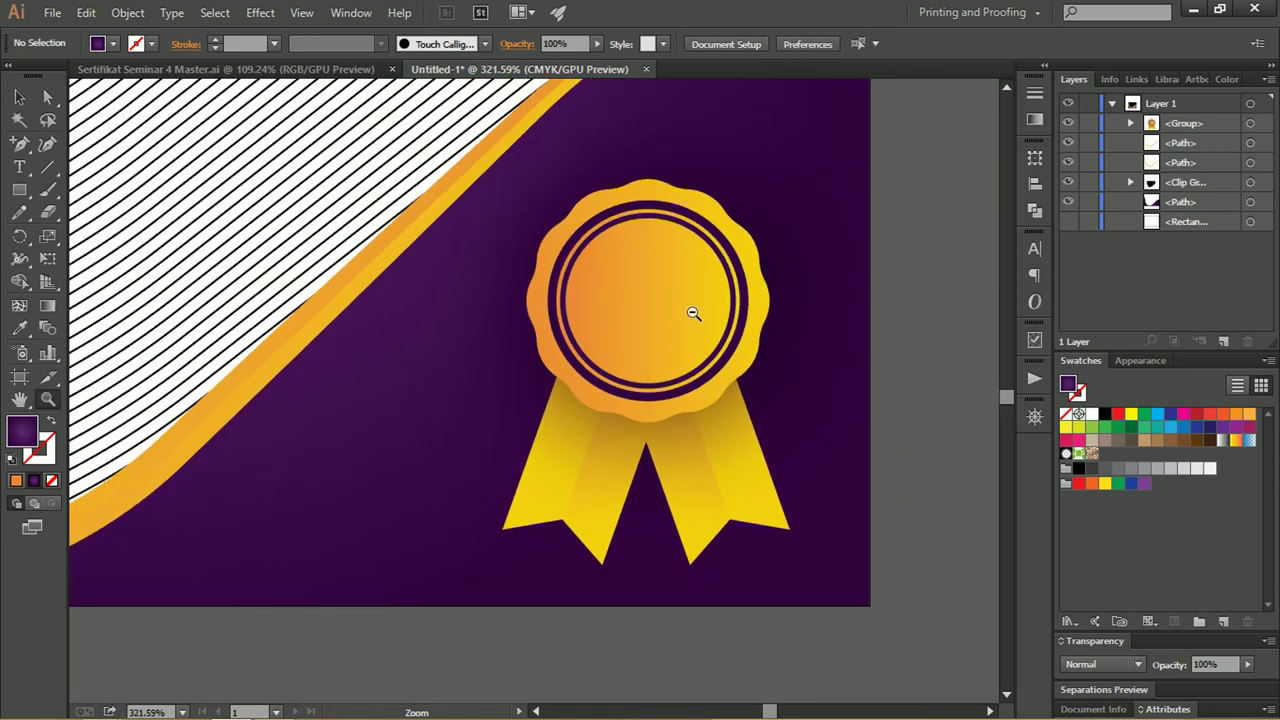
left_click(693, 313, "alt")
left_click(620, 299, "alt")
left_click(682, 333, "alt")
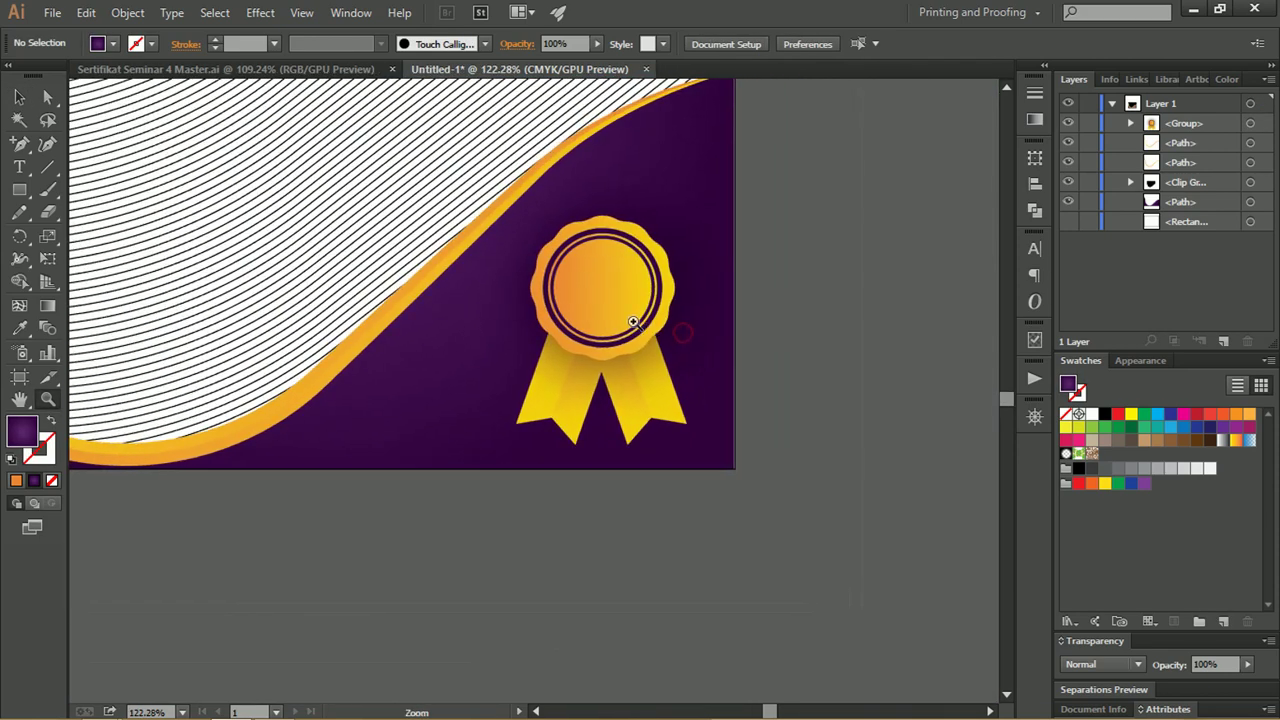
left_click(680, 335, "alt")
left_click(620, 363, "alt")
left_click(628, 374, "alt")
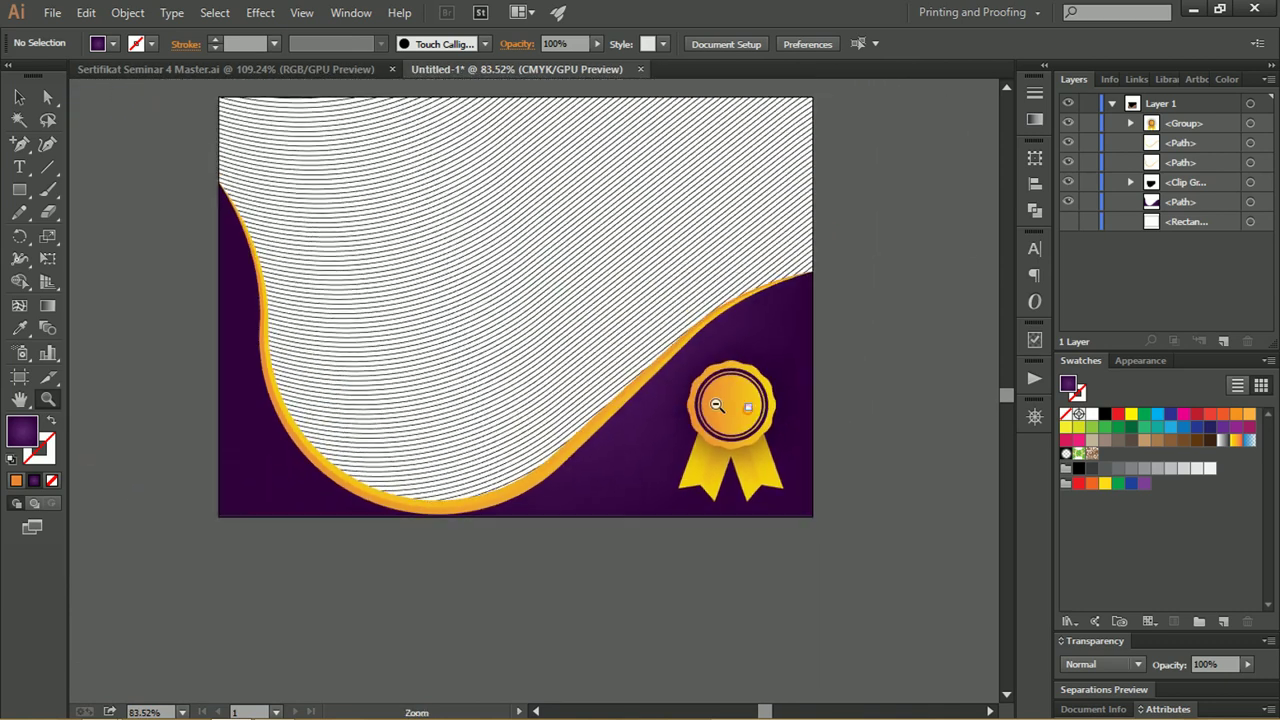
left_click_drag(706, 380, 682, 371)
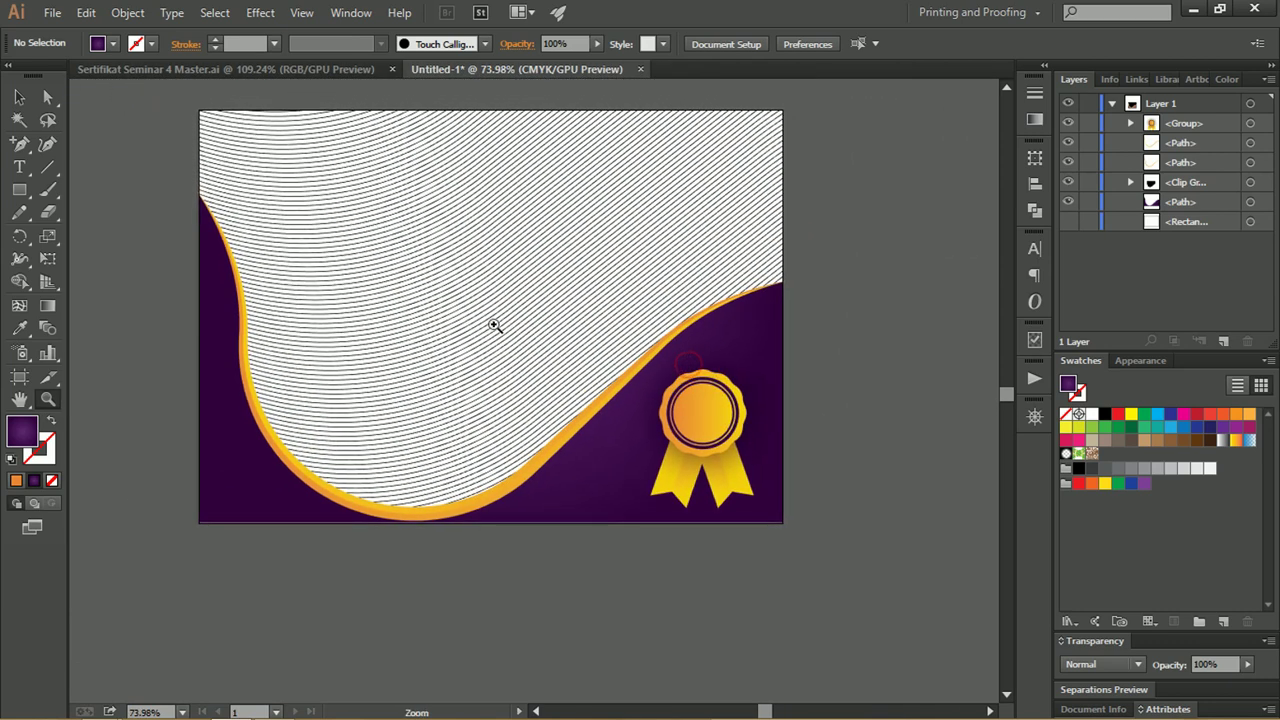
key("v")
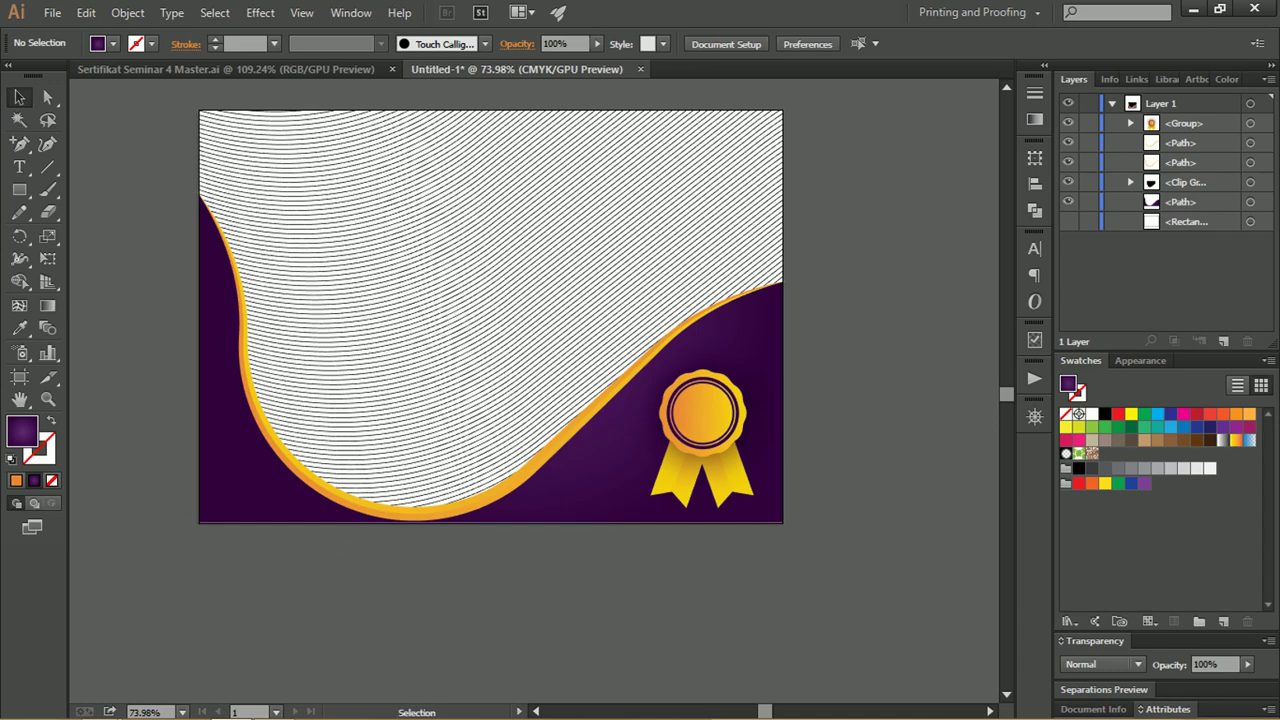
Zoom in slightly, hide the Layers panel with F7, then open and dismiss the File menu.
key("z")
left_click_drag(547, 245, 640, 300)
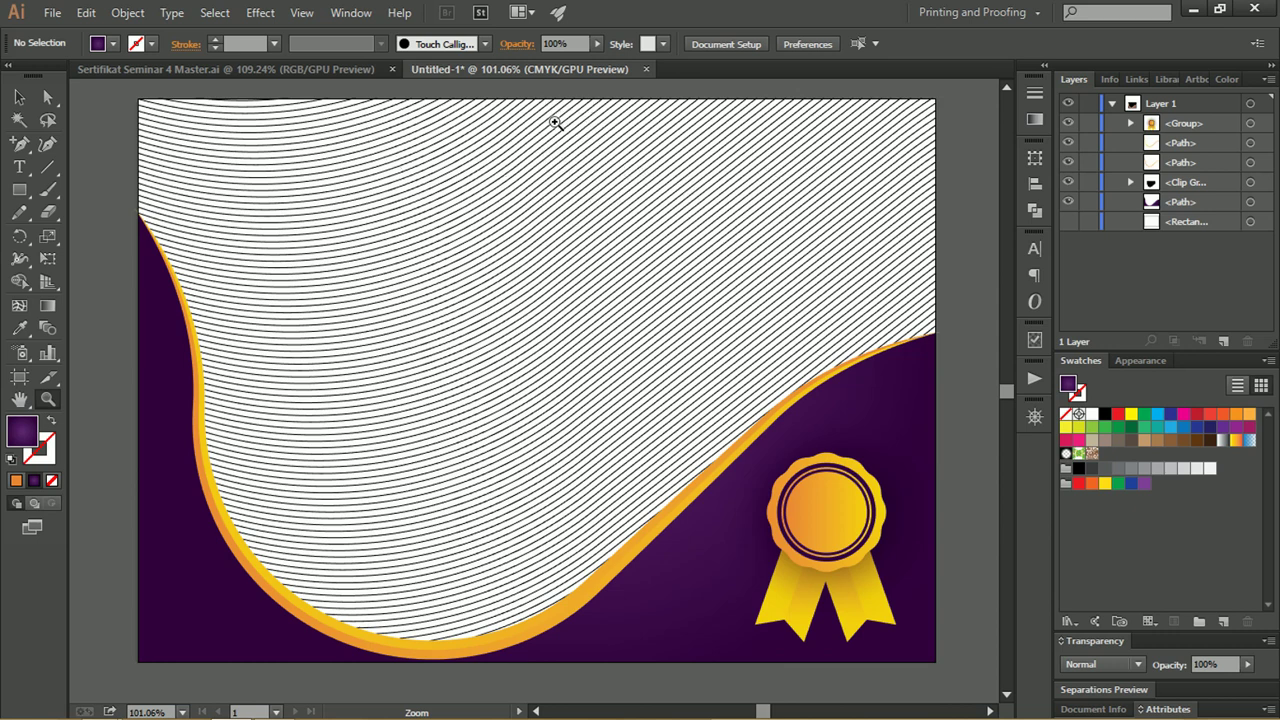
key("F7")
key("v")
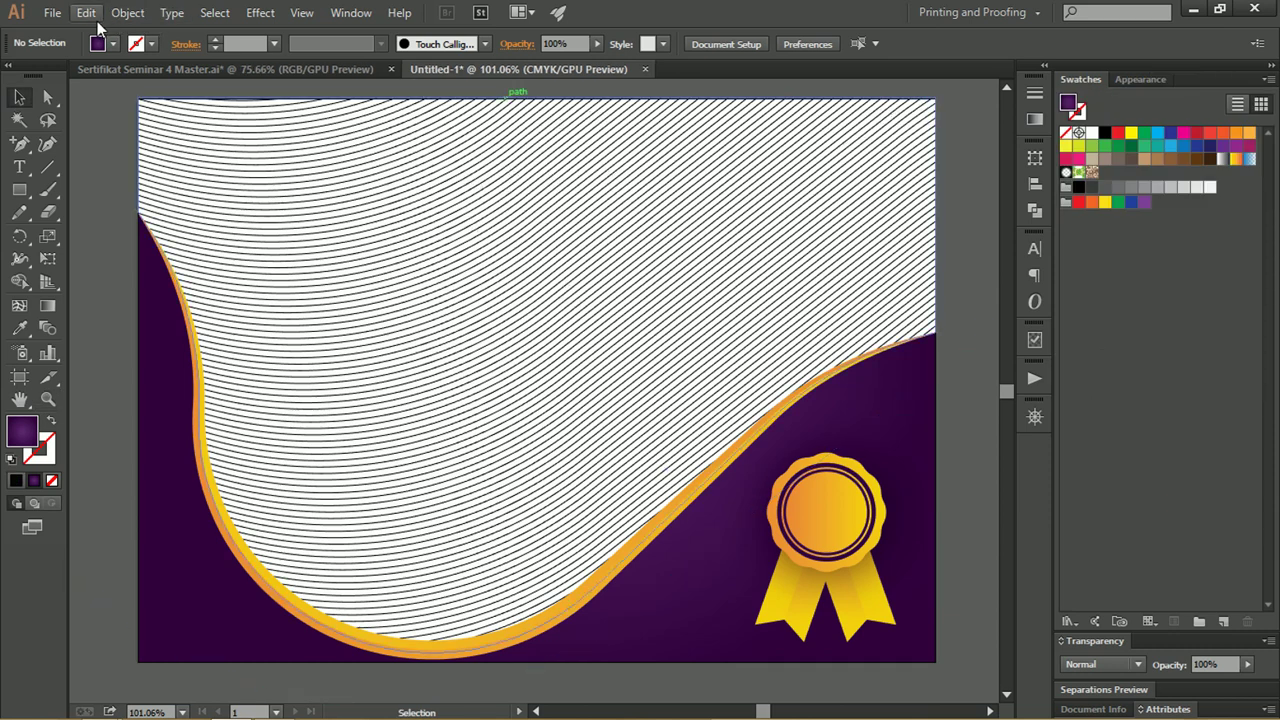
left_click(52, 13)
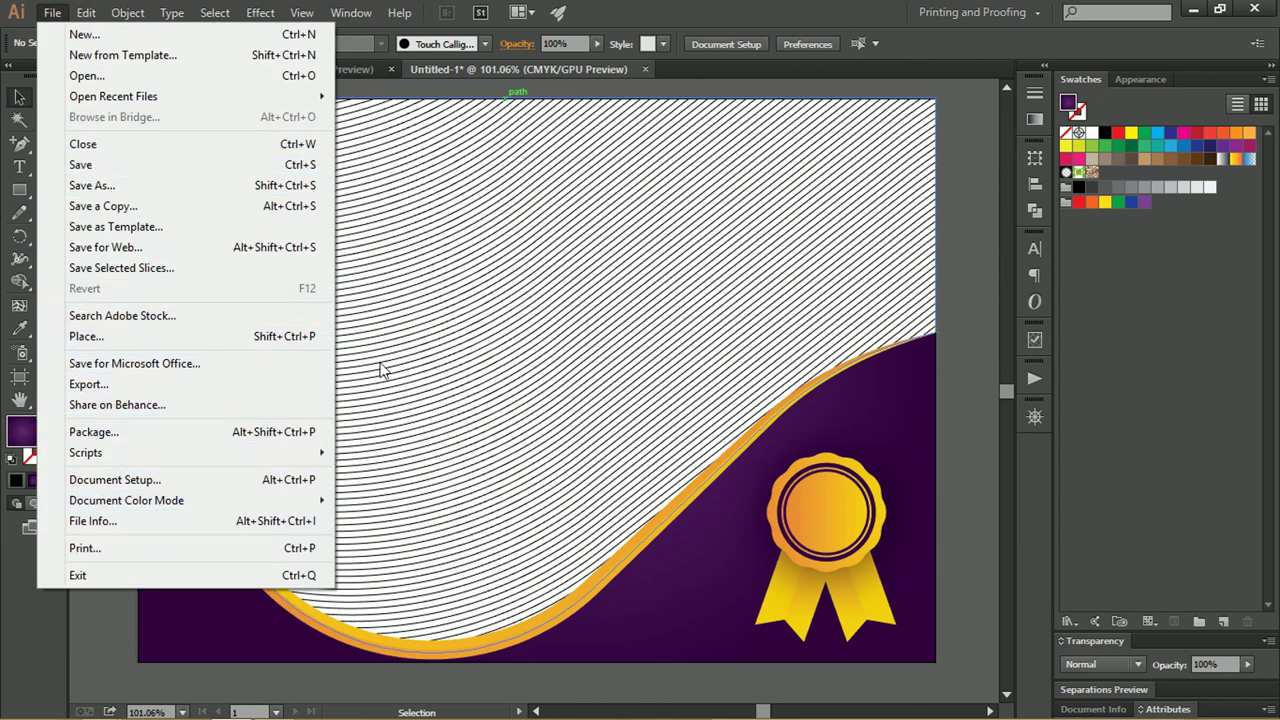
left_click(968, 222)
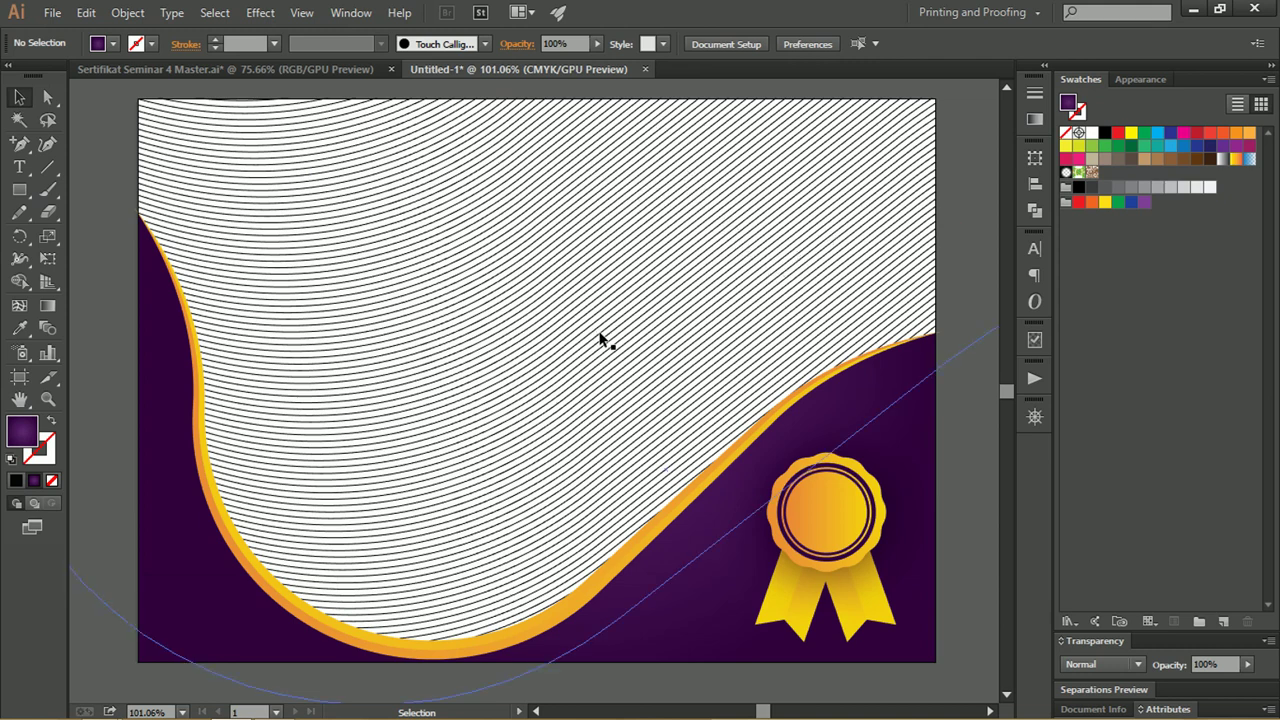
key("a")
key("v")
key("a")
key("ctrl+v")
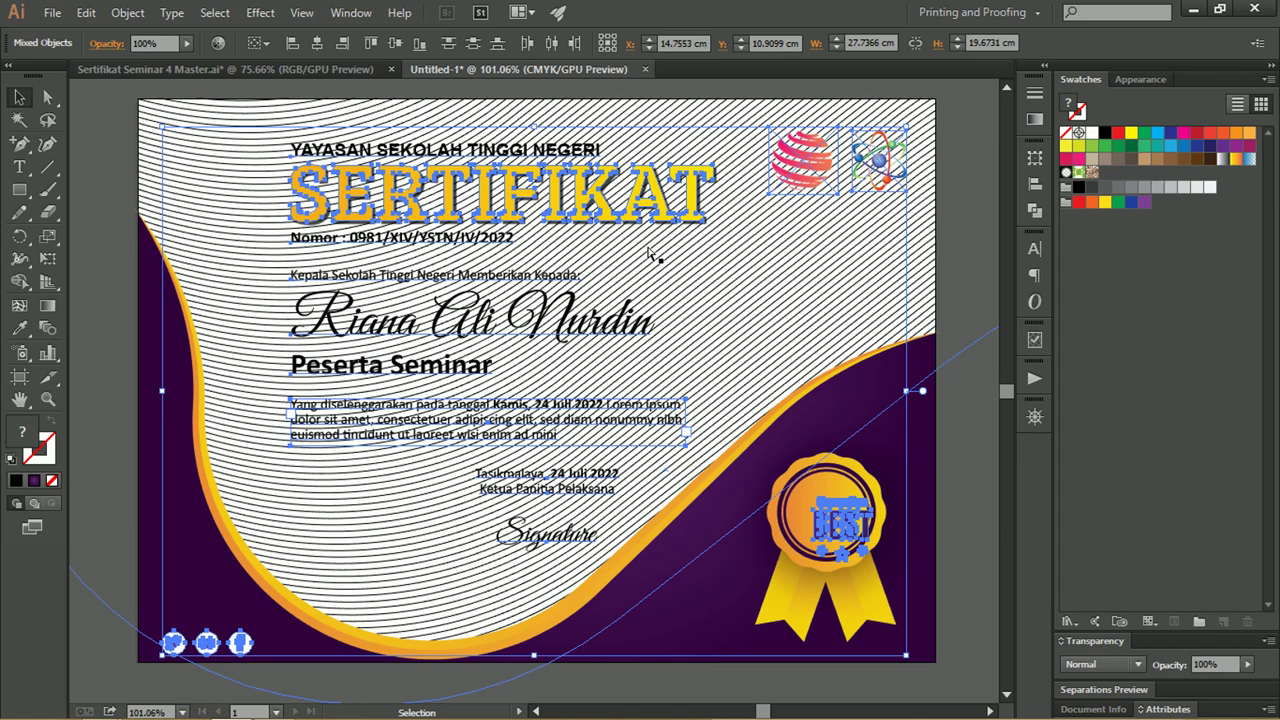
key("ctrl")
left_click(966, 195)
key("z")
mouse_move(455, 172)
left_mouse_down()
mouse_move(497, 180)
mouse_move(440, 196)
left_mouse_up()
key("v")
left_click(492, 200)
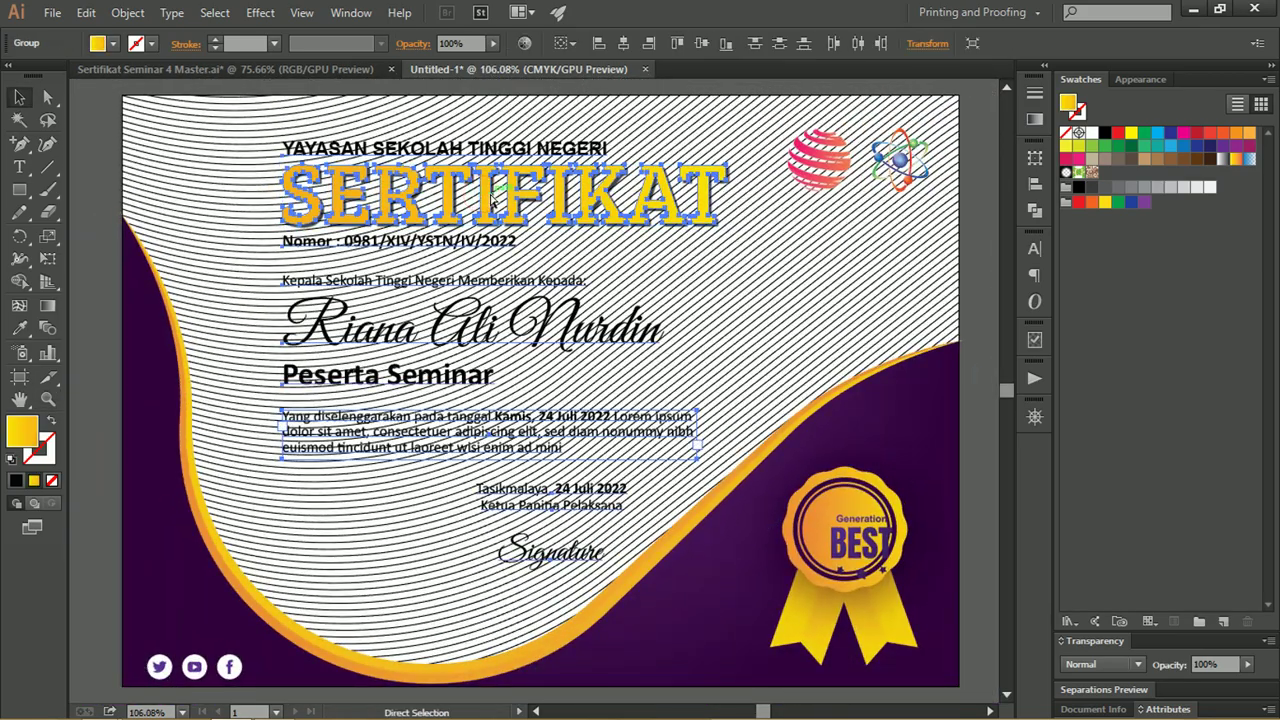
key("v")
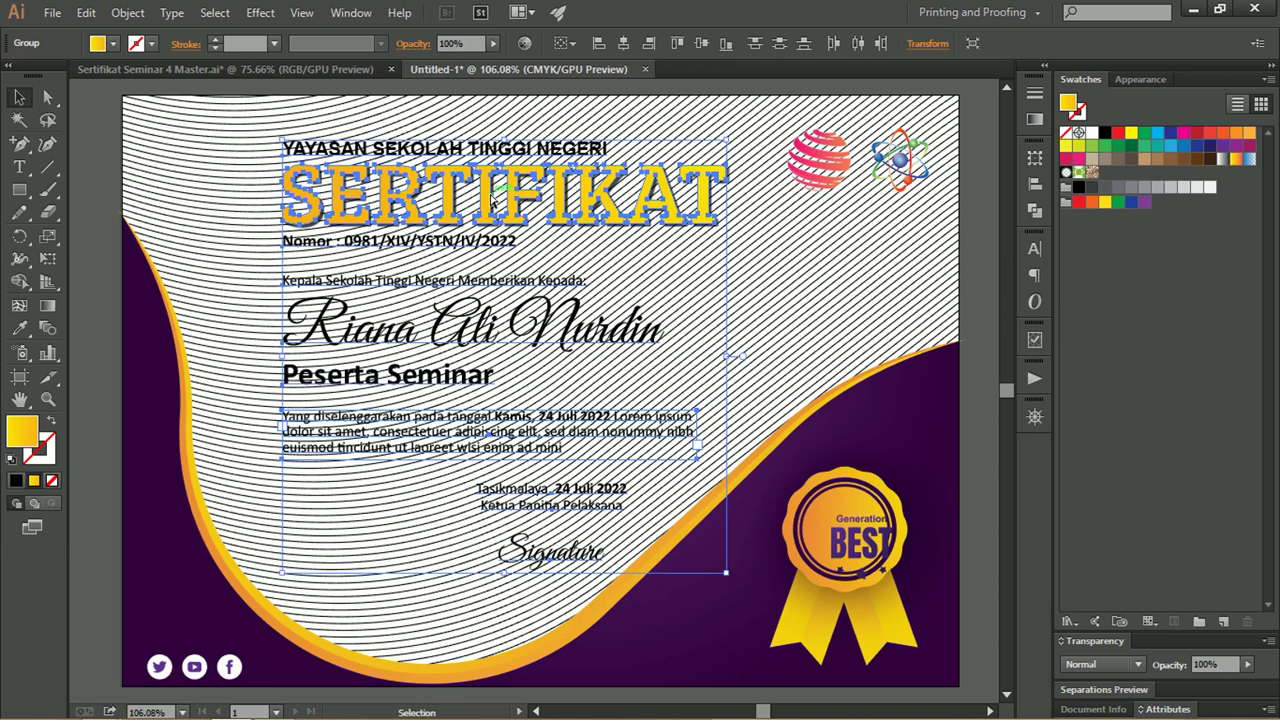
key("Delete")
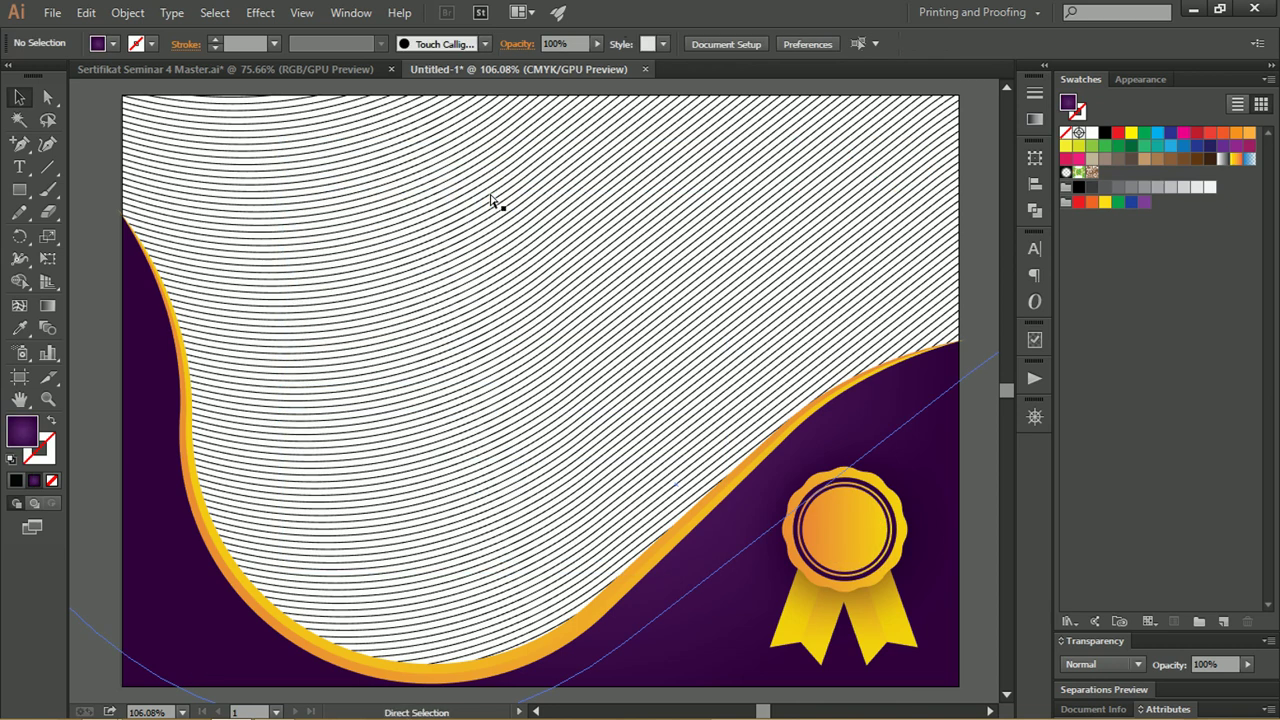
Restore the deleted text, group the text, logos and badge lettering, and check it in Layers.
key("ctrl+z")
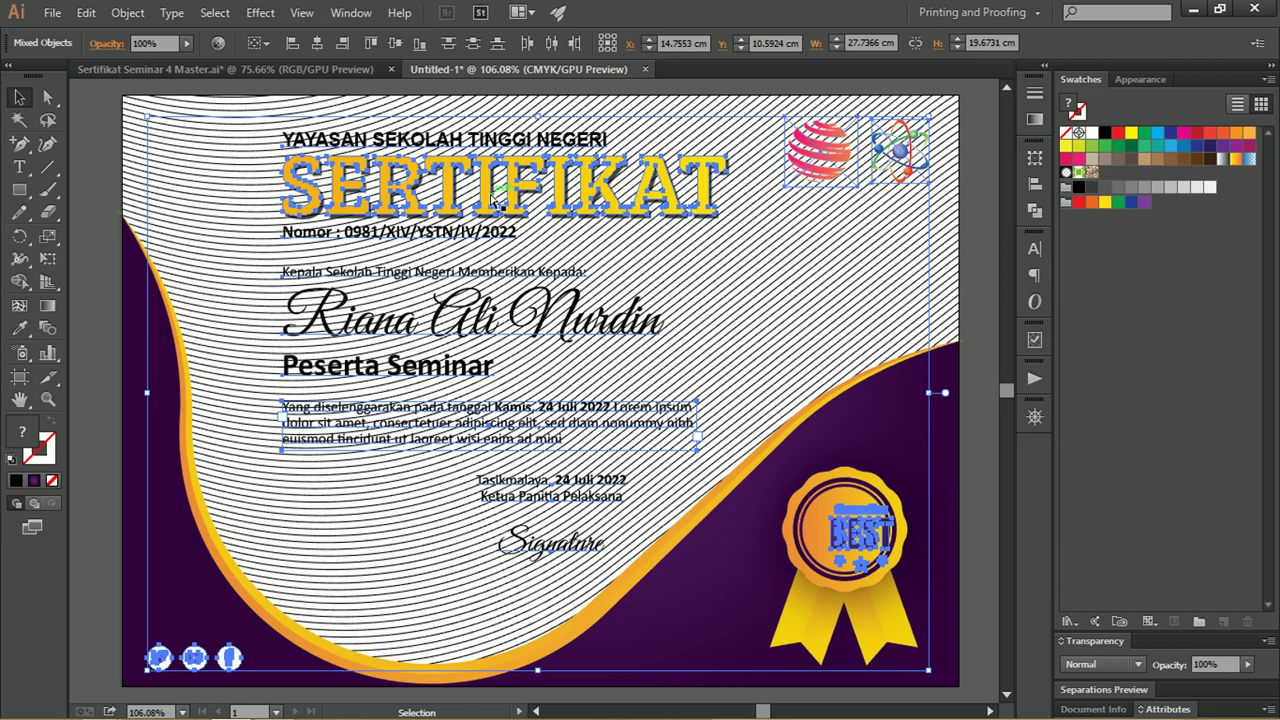
key("ctrl+g")
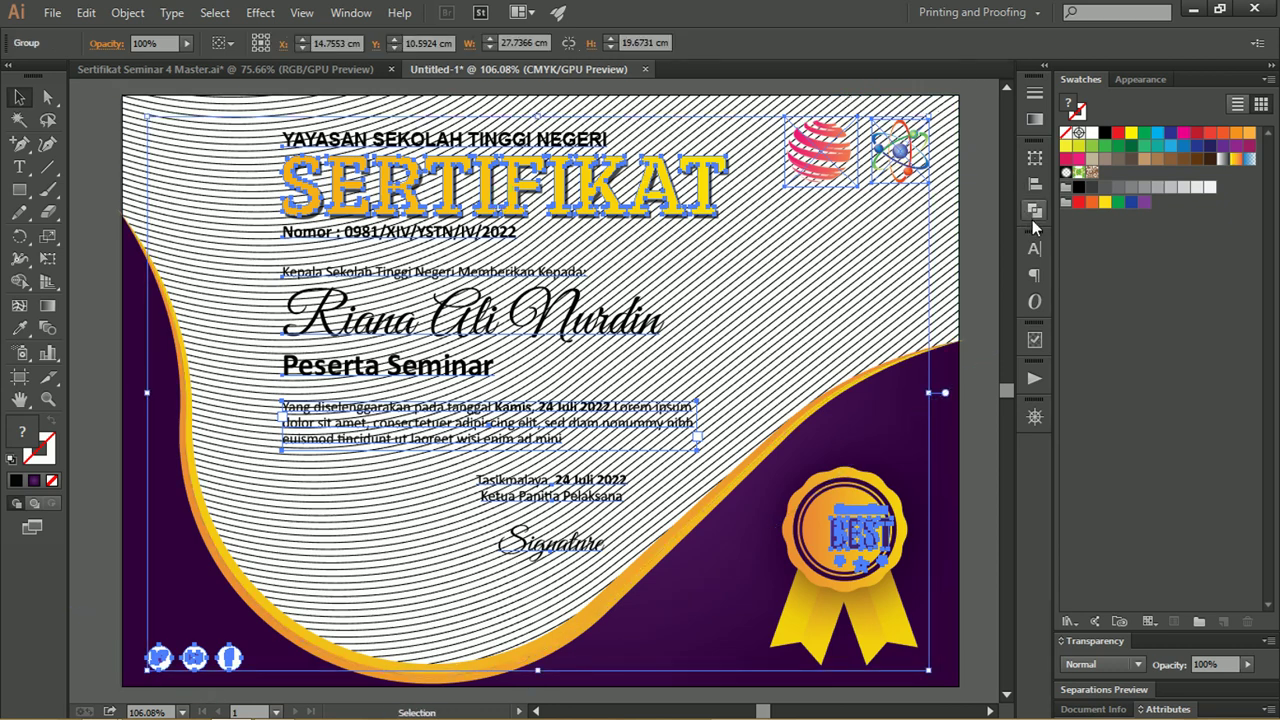
left_click(1136, 80)
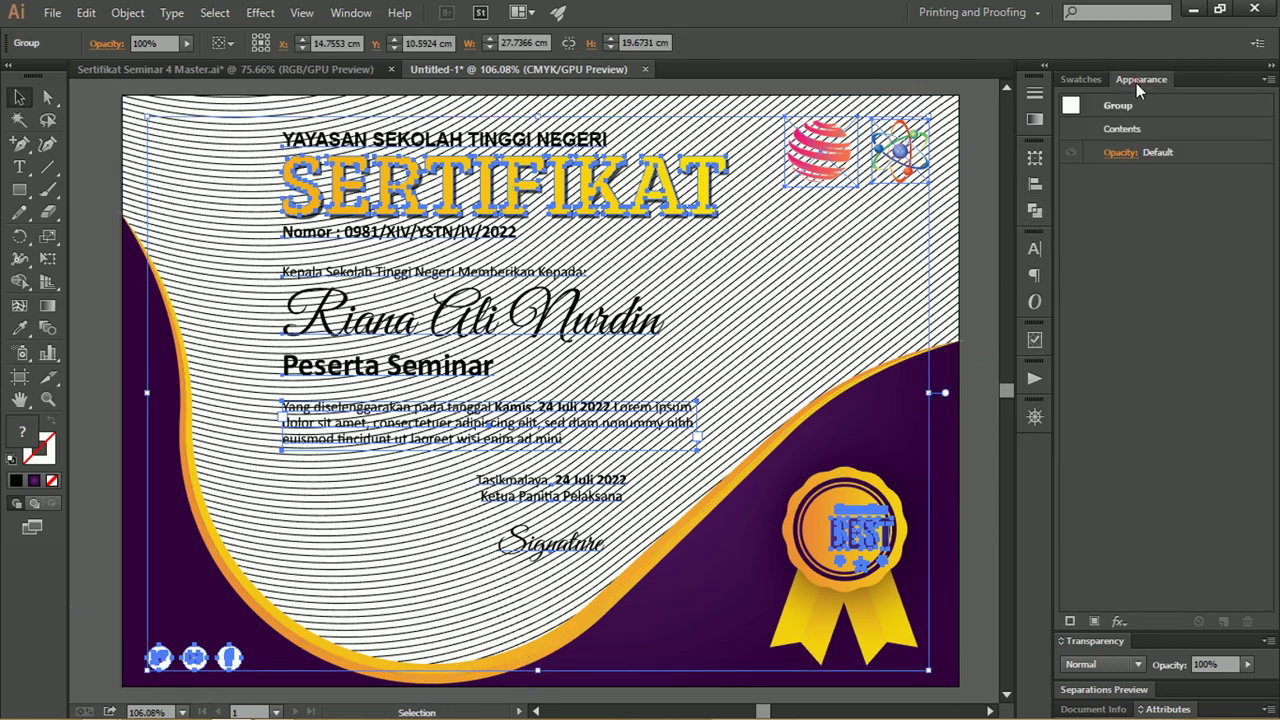
left_click(1081, 79)
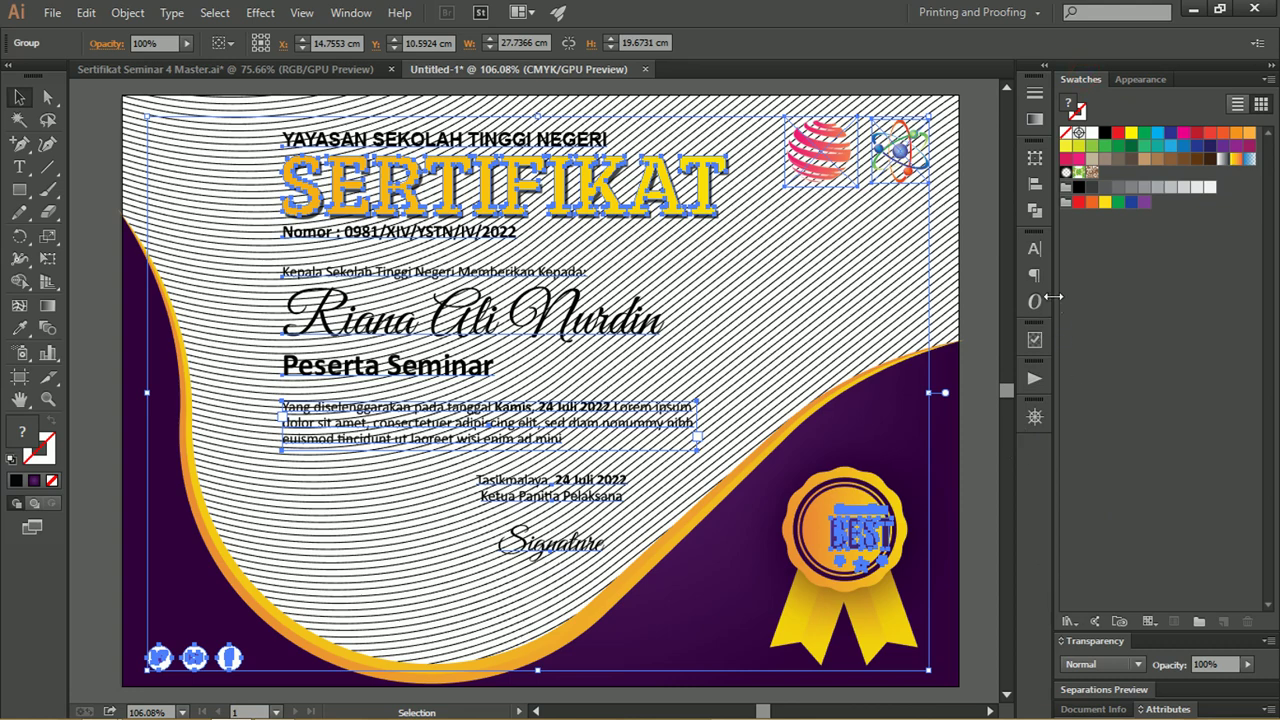
left_click(351, 12)
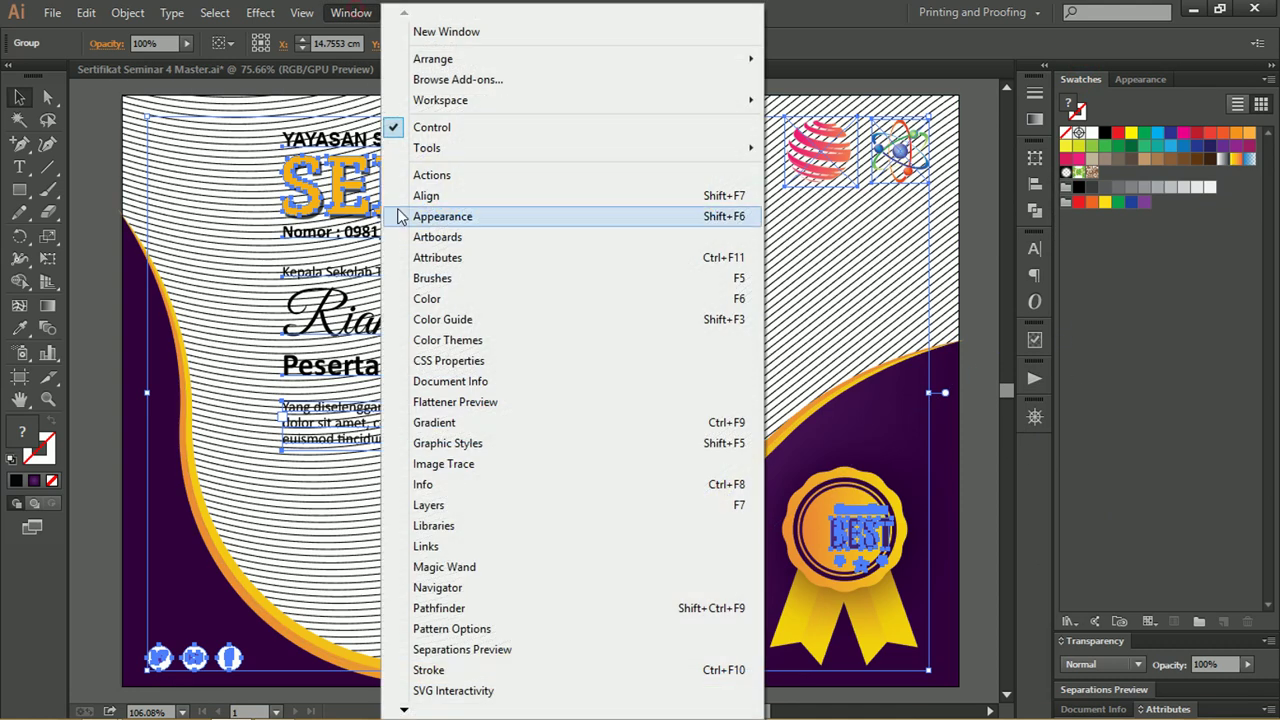
left_click(501, 506)
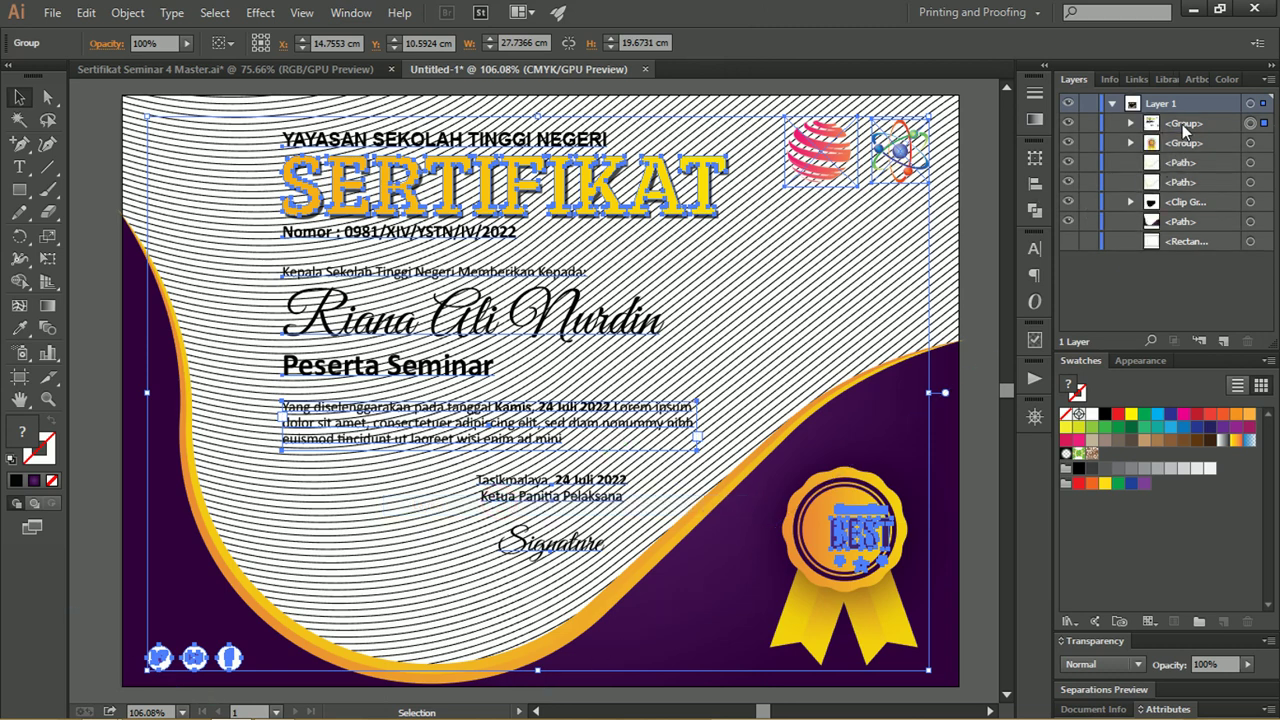
left_click(1069, 123)
left_click(1069, 123)
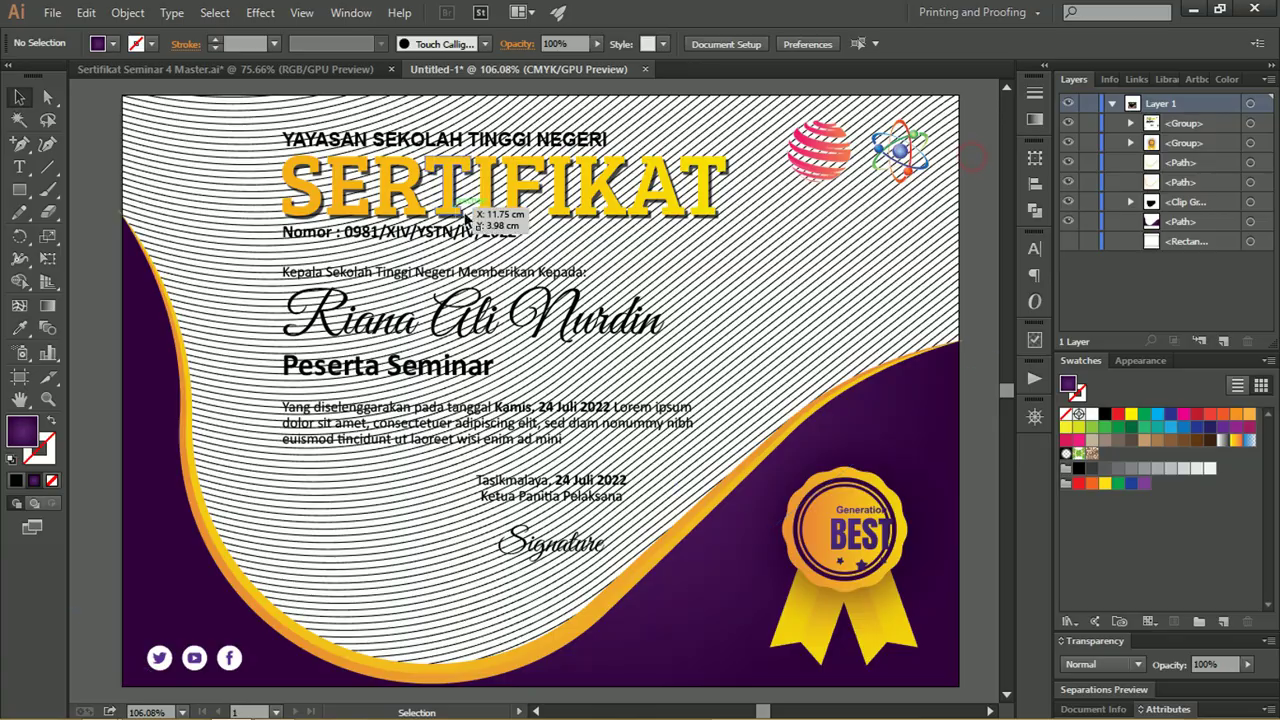
Ungroup the seal artwork and nudge the BEST text slightly up and left.
key("z")
mouse_move(320, 152)
left_mouse_down()
mouse_move(498, 211)
mouse_move(421, 211)
left_mouse_up()
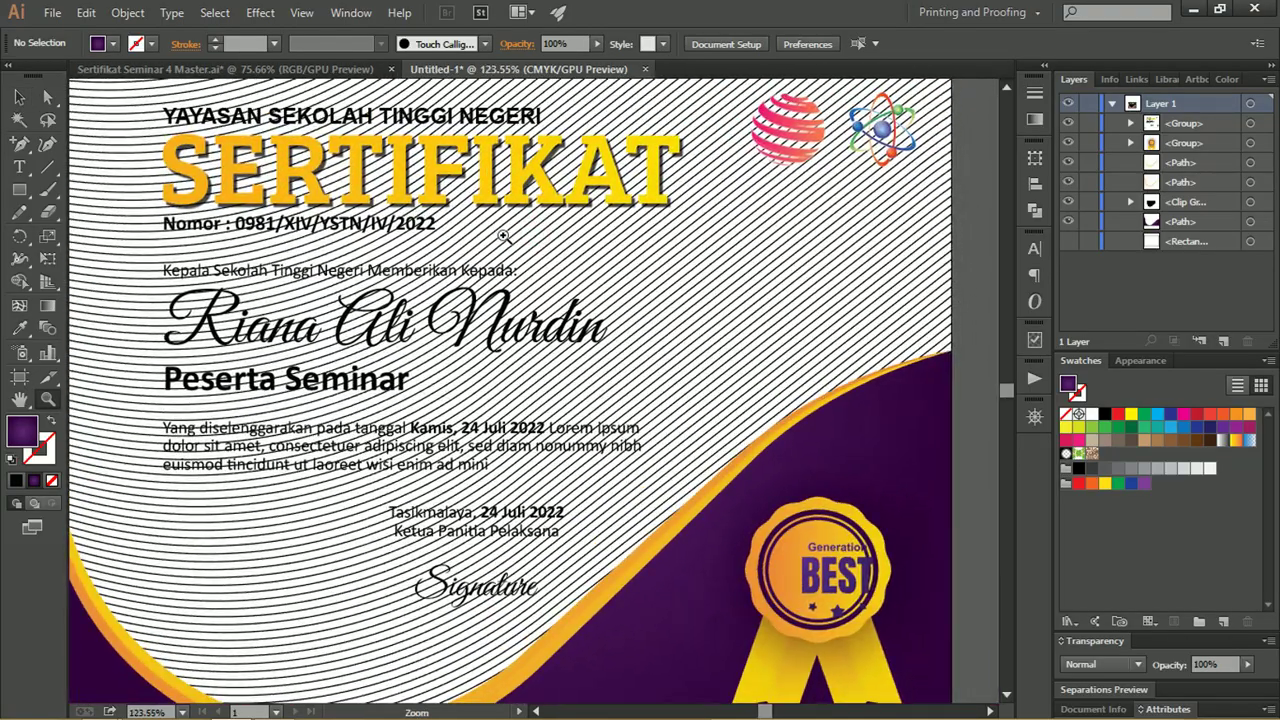
key("v")
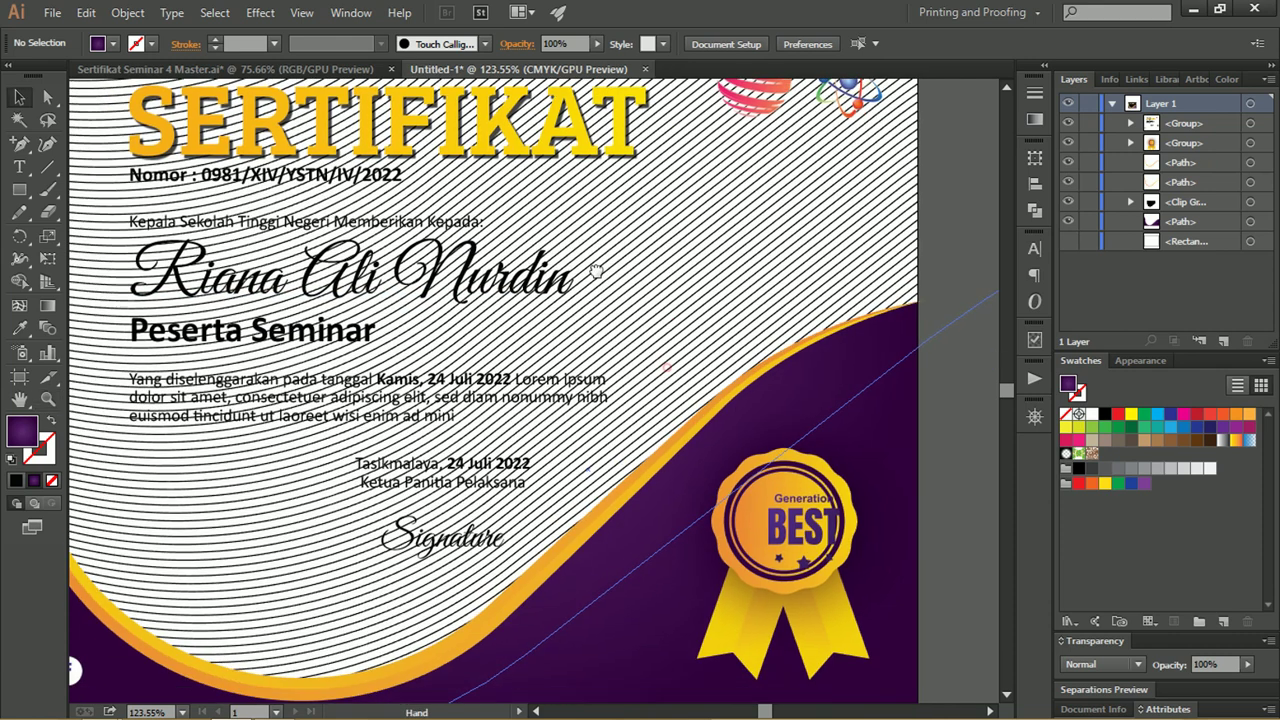
scroll(640, 380, "down", 3)
scroll(640, 380, "right", 2)
left_click(711, 432)
right_click(730, 440)
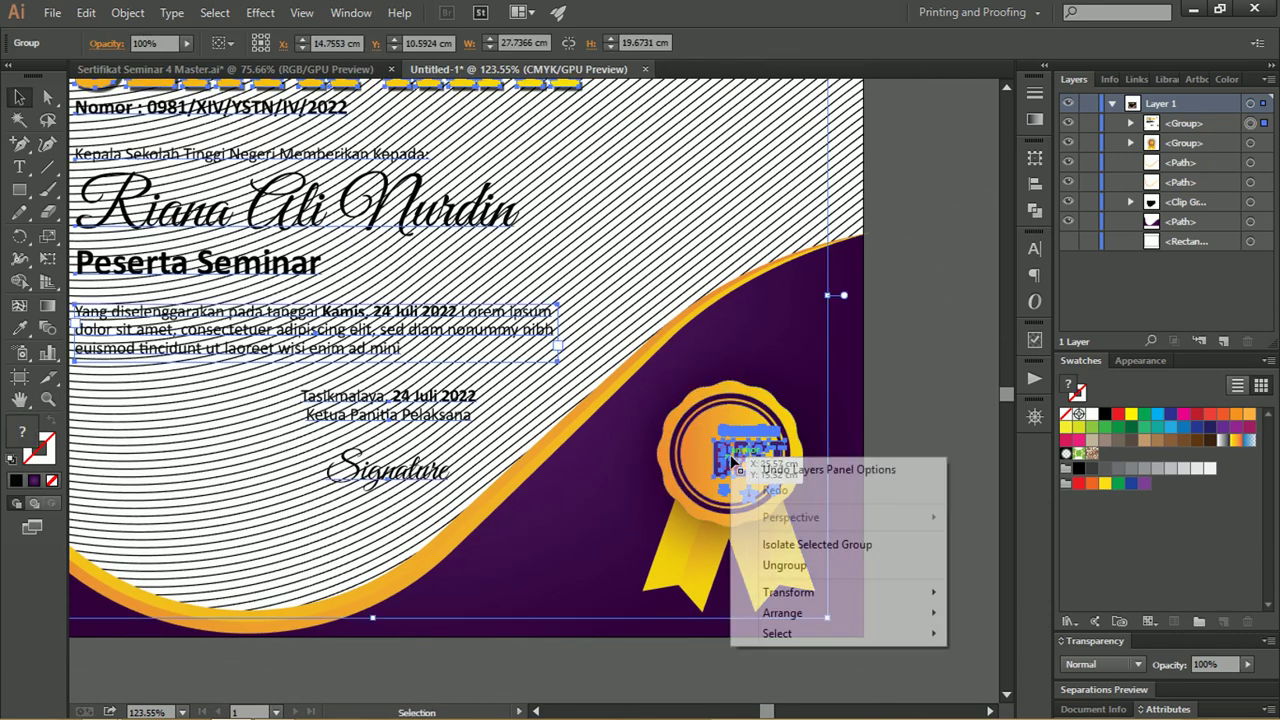
left_click(814, 565)
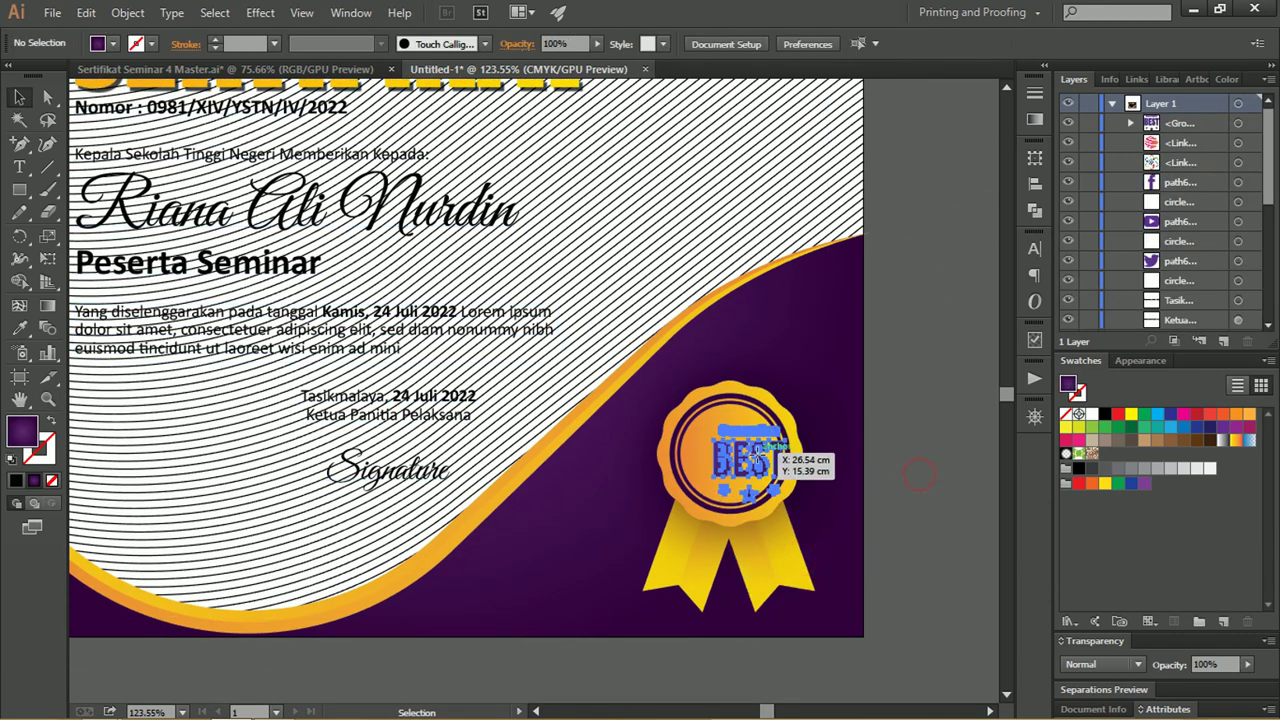
mouse_move(770, 466)
left_mouse_down()
mouse_move(742, 452)
mouse_move(800, 430)
left_mouse_up()
Snap the line-pattern background group onto the artboard edges.
scroll(836, 260, "down", 2)
scroll(830, 260, "up", 3)
scroll(830, 260, "left", 2)
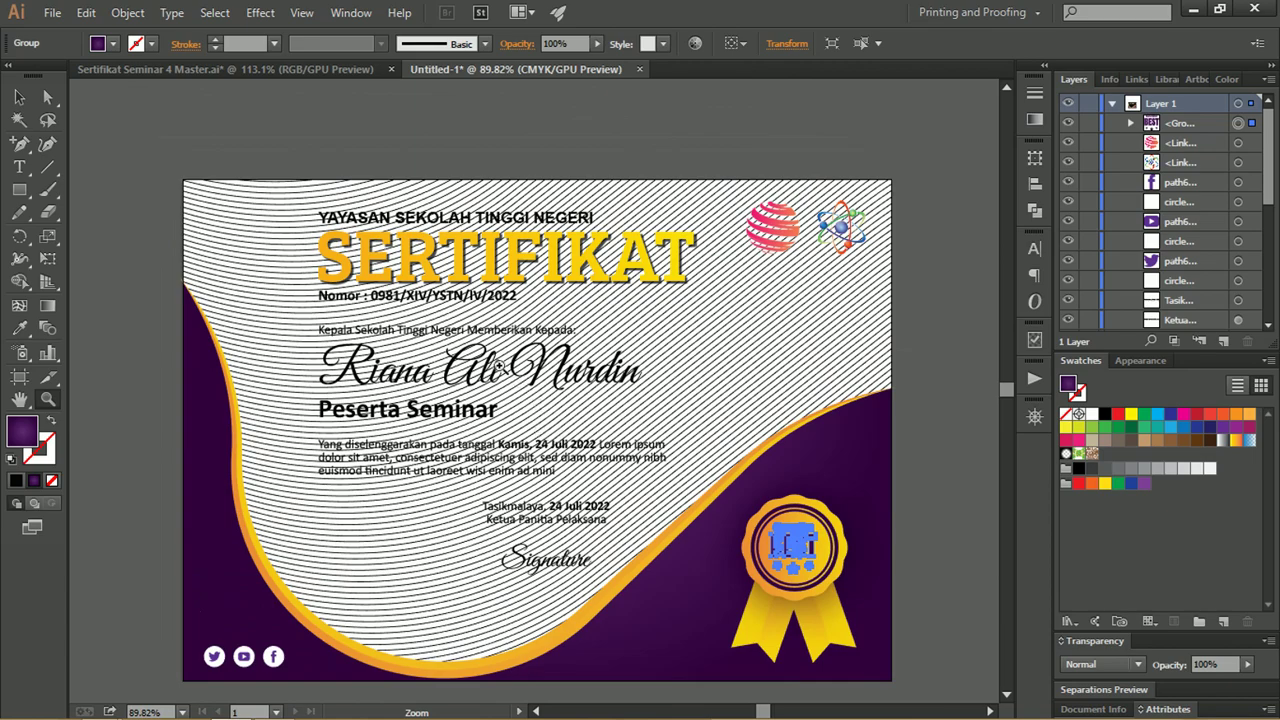
scroll(500, 368, "up", 1)
scroll(491, 313, "up", 1)
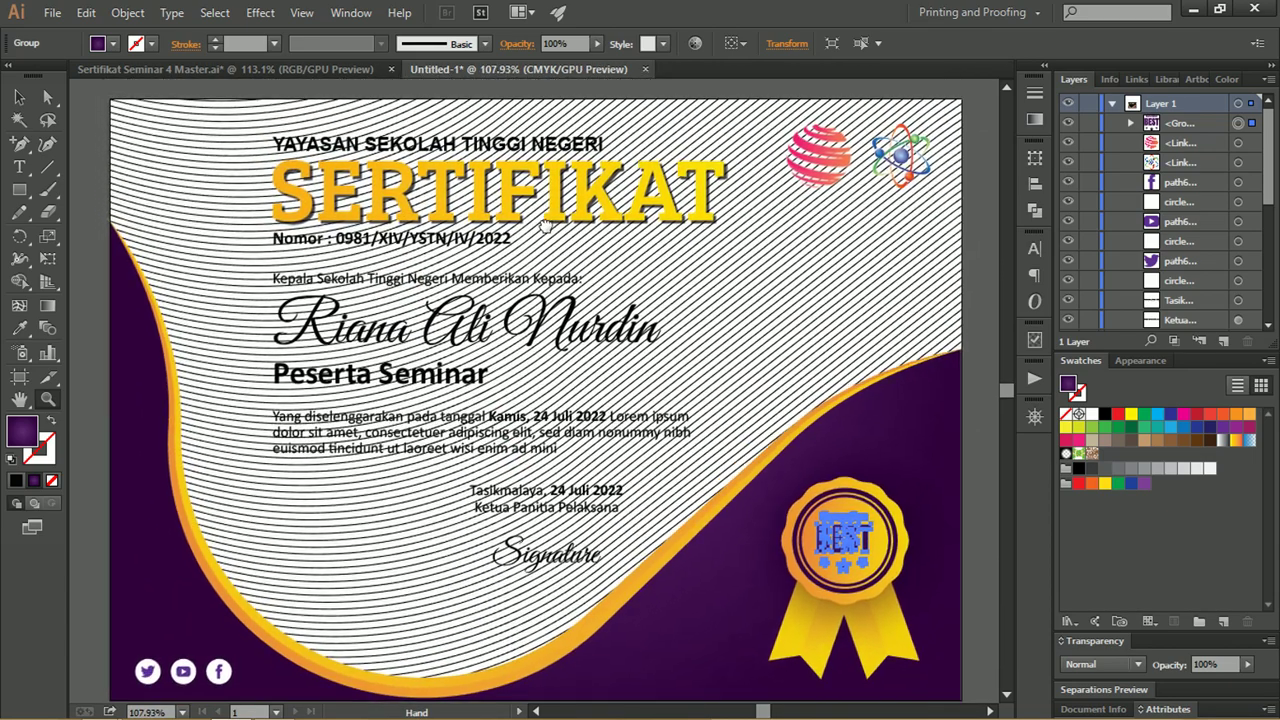
left_click_drag(540, 198, 541, 236)
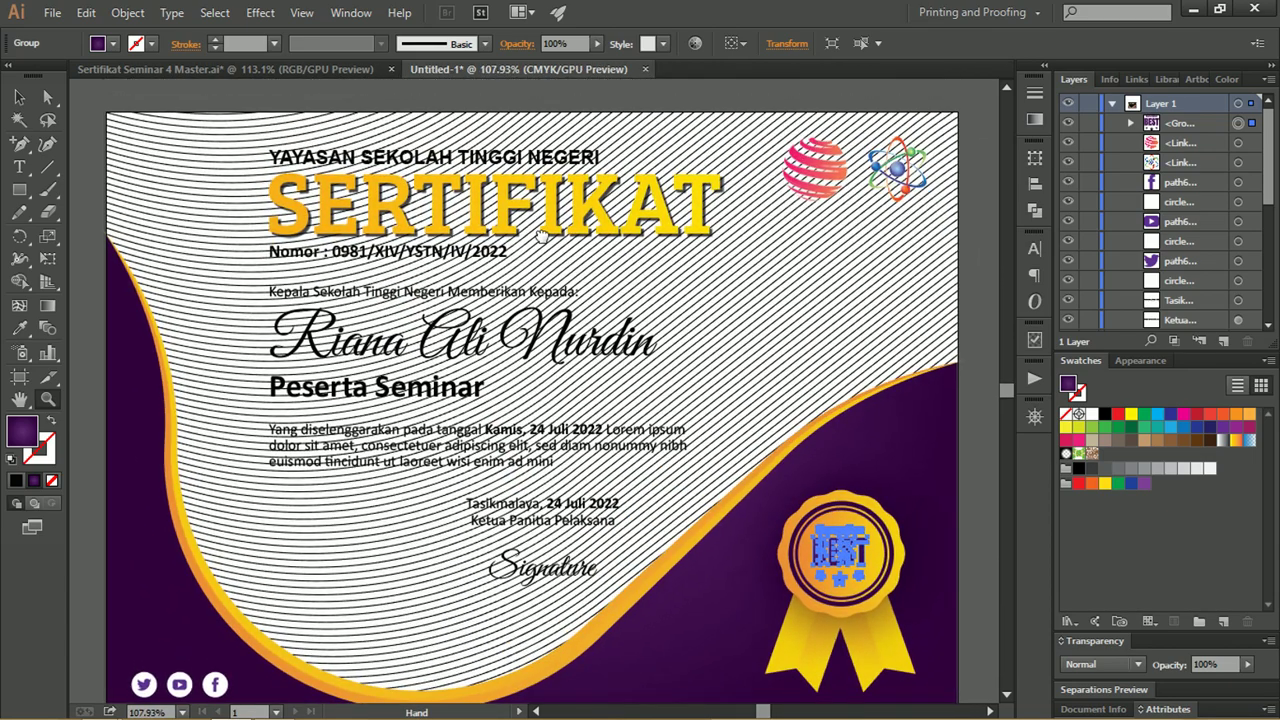
key("v")
left_click(658, 126)
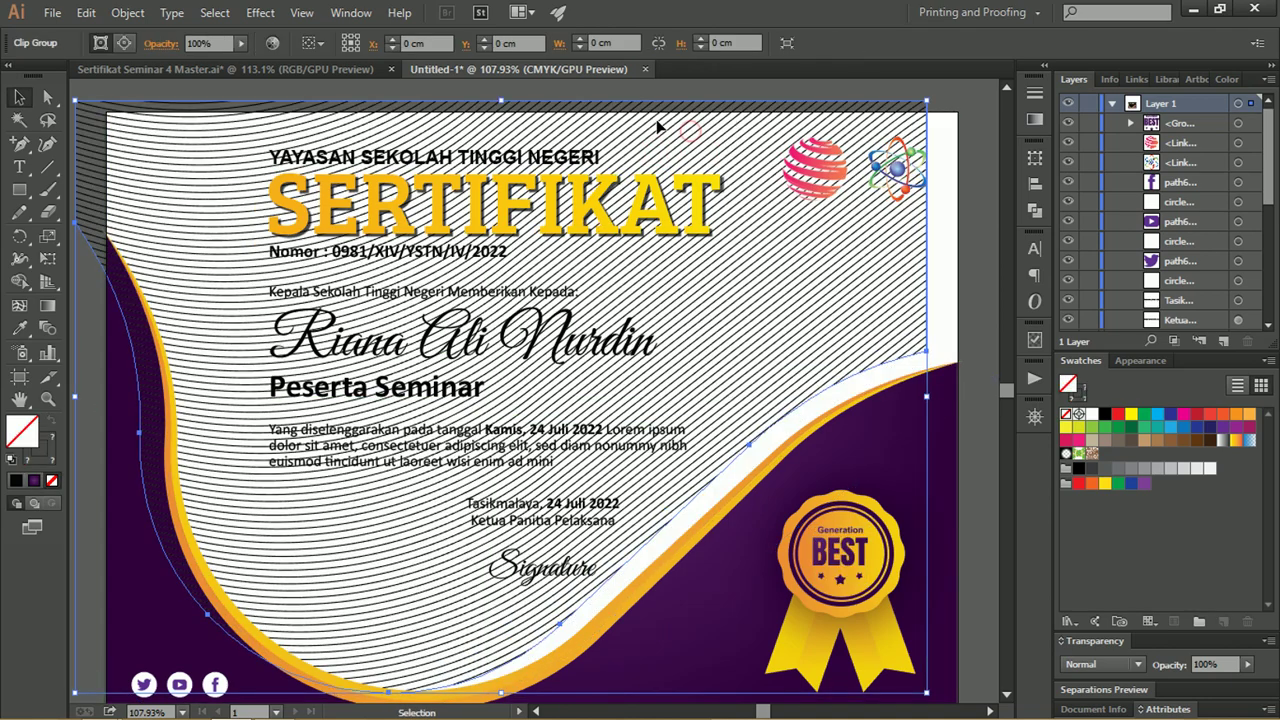
left_click_drag(658, 126, 690, 136)
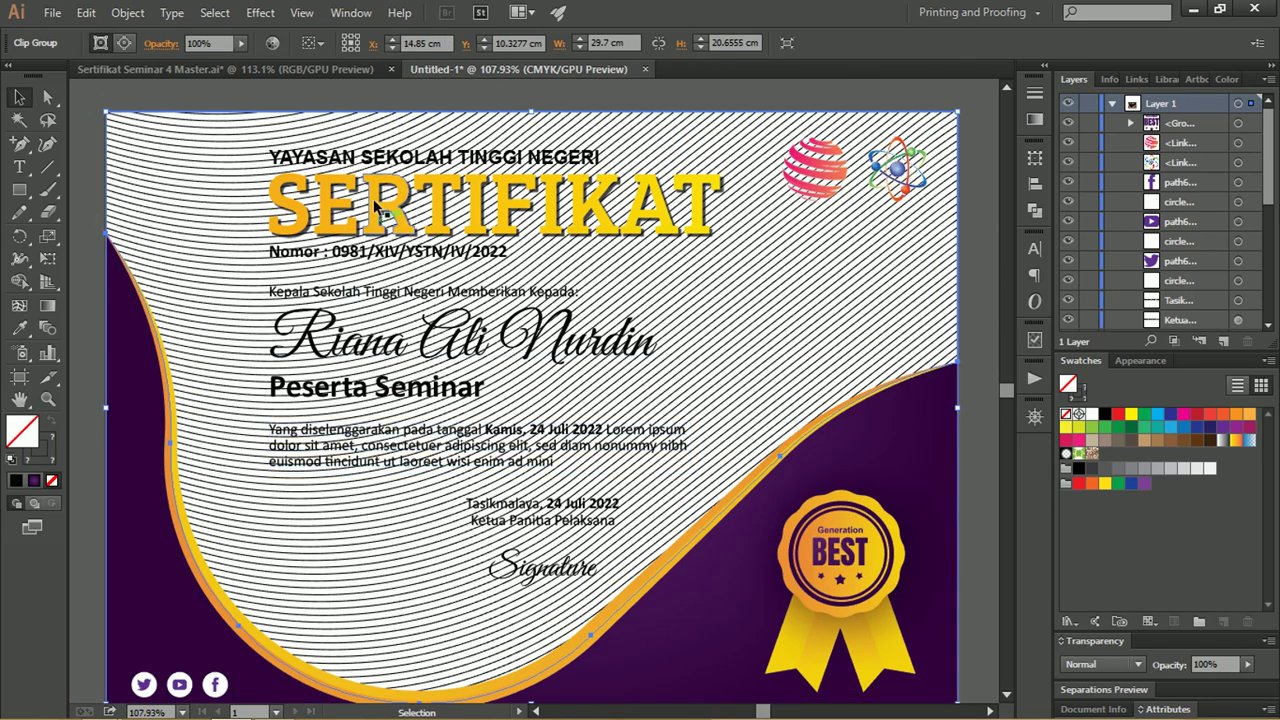
Fit the whole certificate in view and bring up the clipped background's context menu.
key("z")
mouse_move(354, 313)
left_mouse_down()
mouse_move(705, 378)
mouse_move(607, 237)
left_mouse_up()
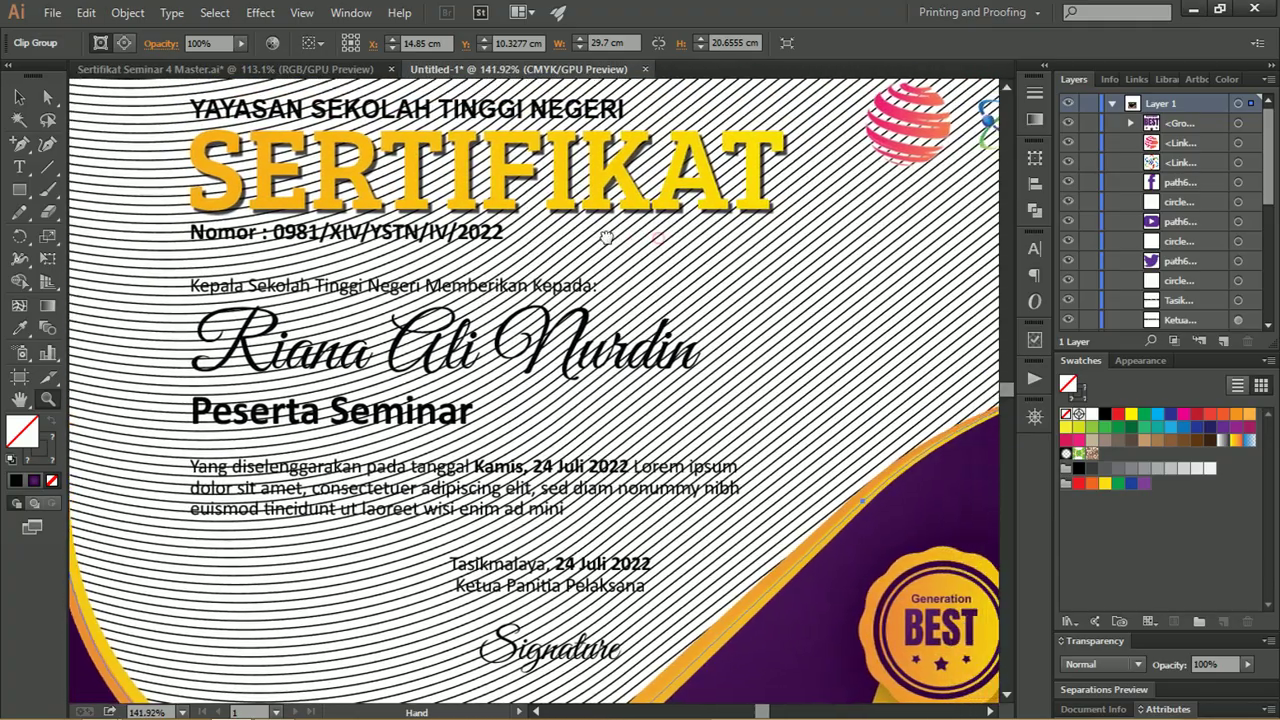
left_click(19, 97)
key("ctrl+0")
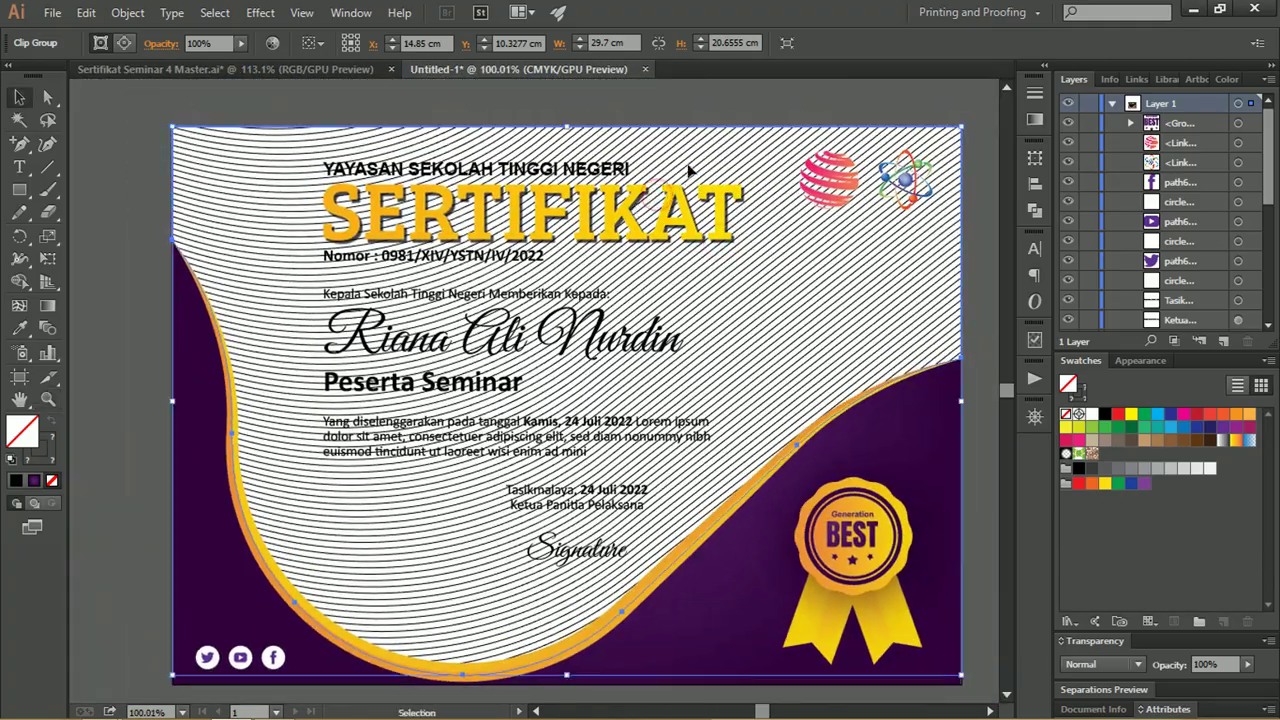
right_click(688, 152)
Isolate the clipped line background, select its blend, make Stroke active and open Gradient settings.
left_click(666, 155)
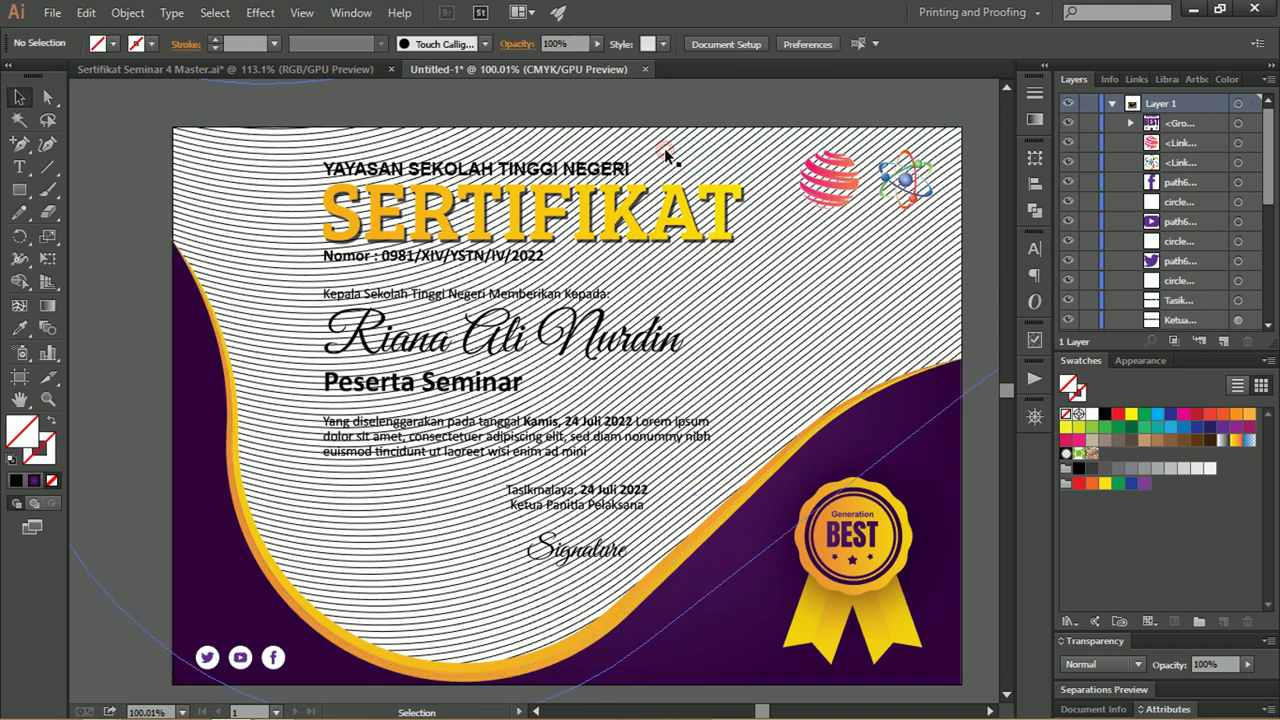
double_click(666, 156)
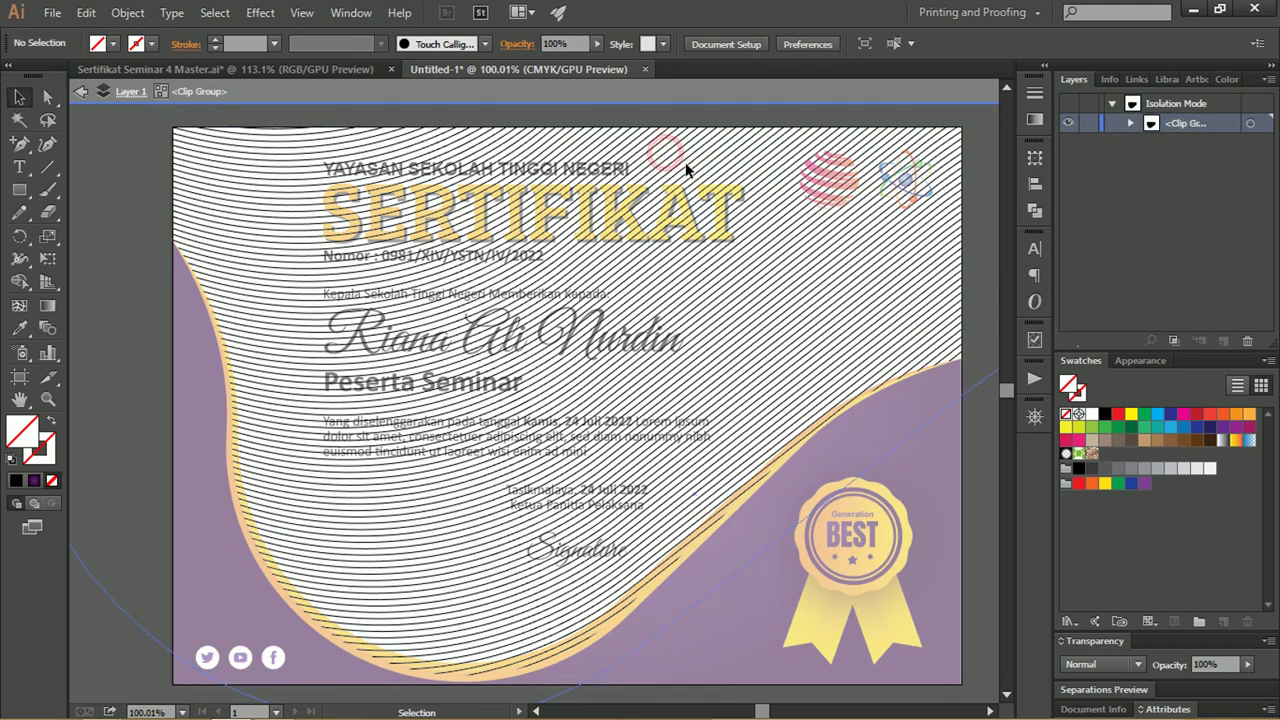
left_click(659, 162)
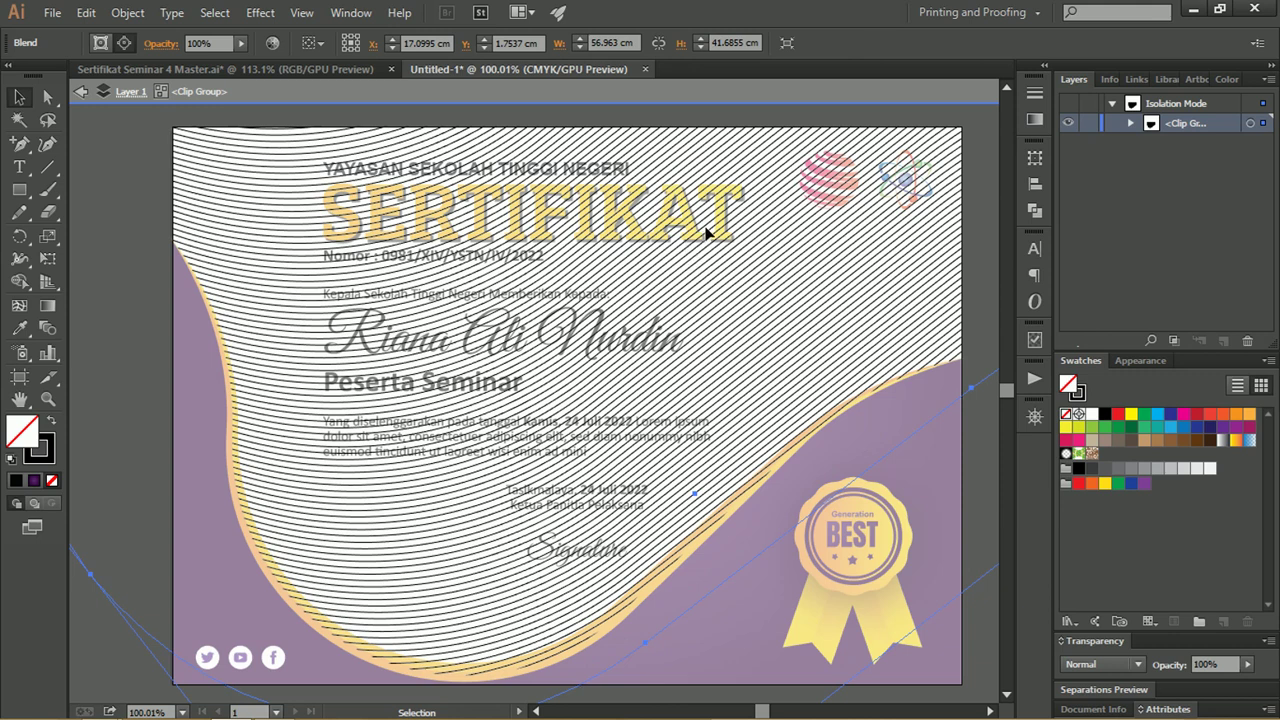
left_click(45, 455)
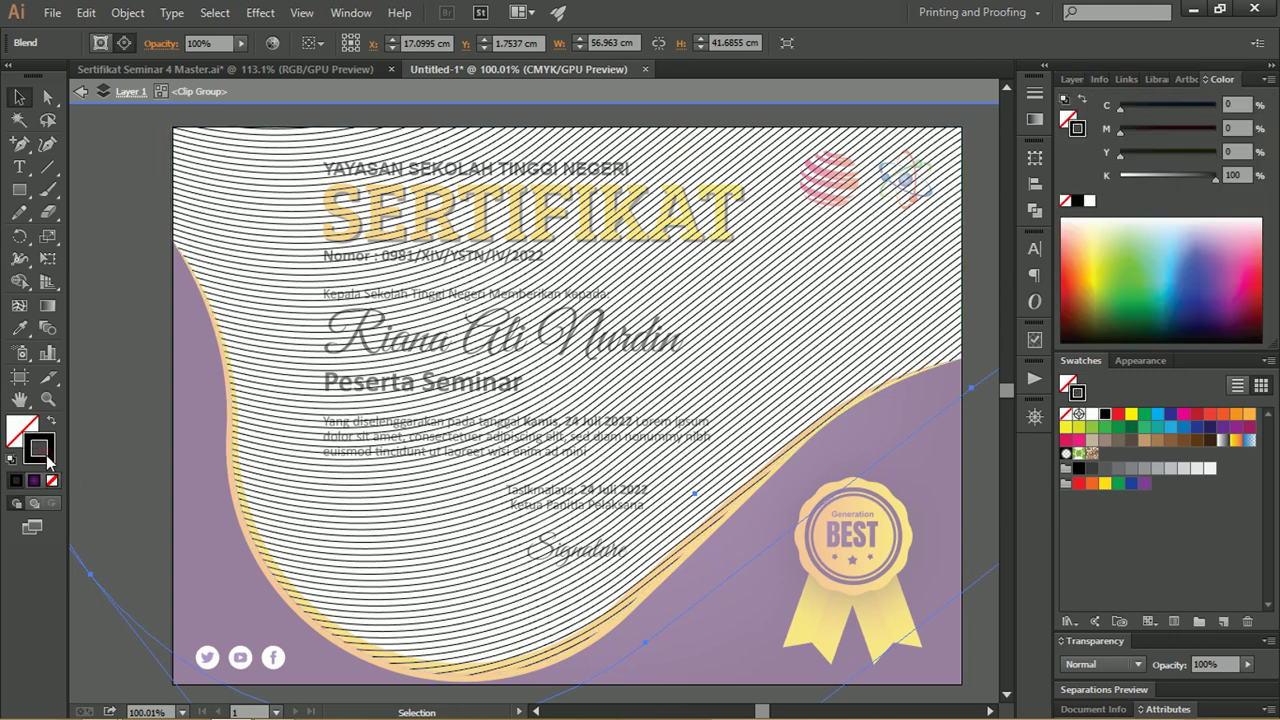
left_click(1035, 120)
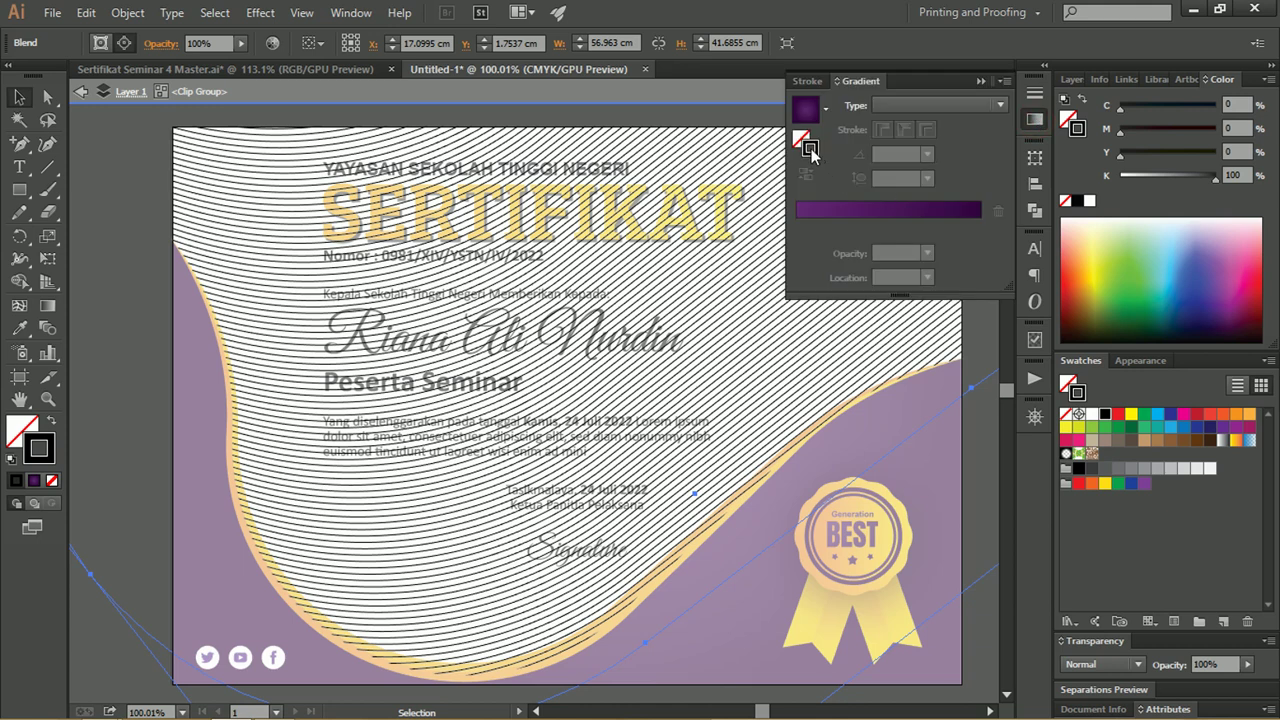
Apply a radial gradient to the blend stroke, remove the purple stop, and set stops to K 37 and K 53.
left_click(810, 212)
left_click(797, 226)
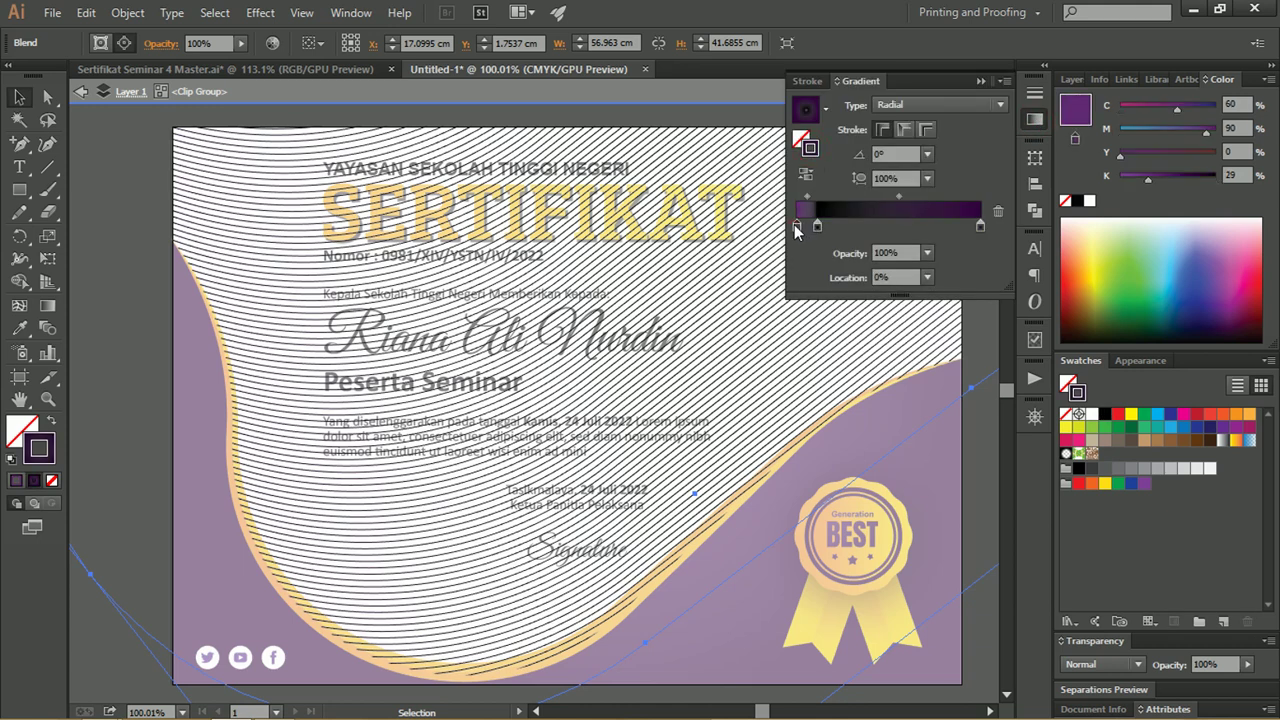
left_click_drag(817, 226, 909, 228)
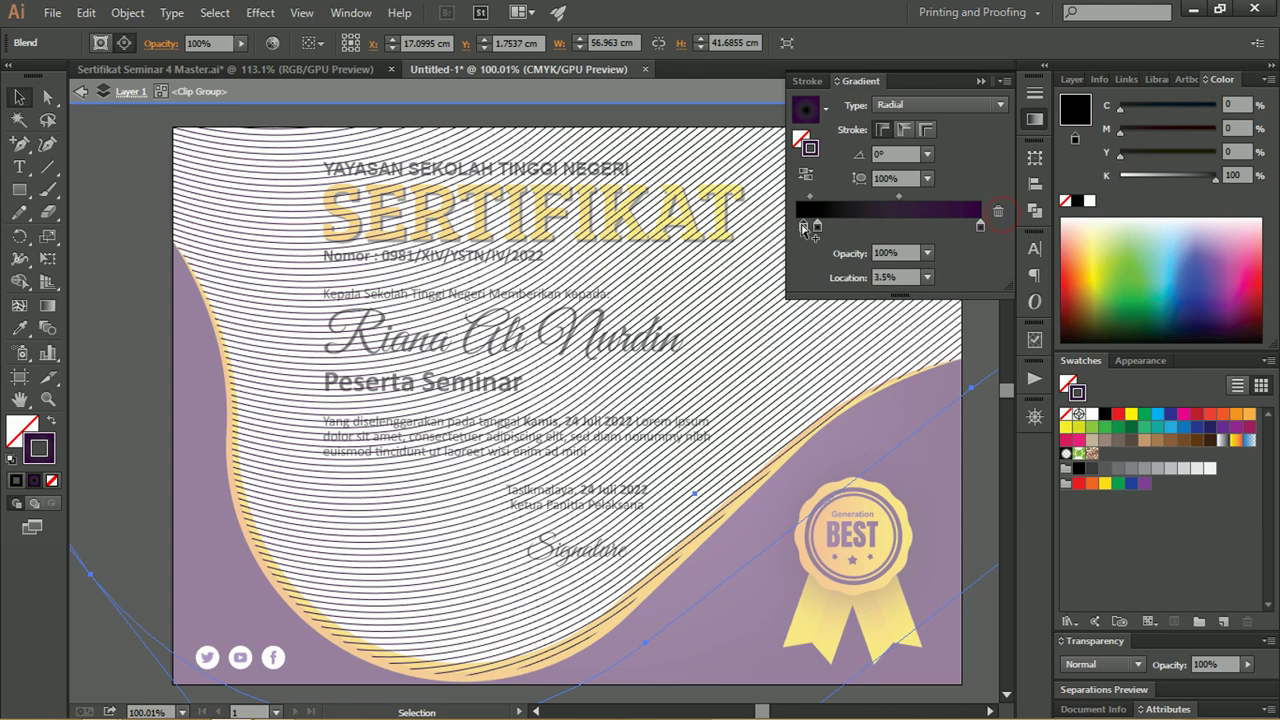
left_click(980, 226)
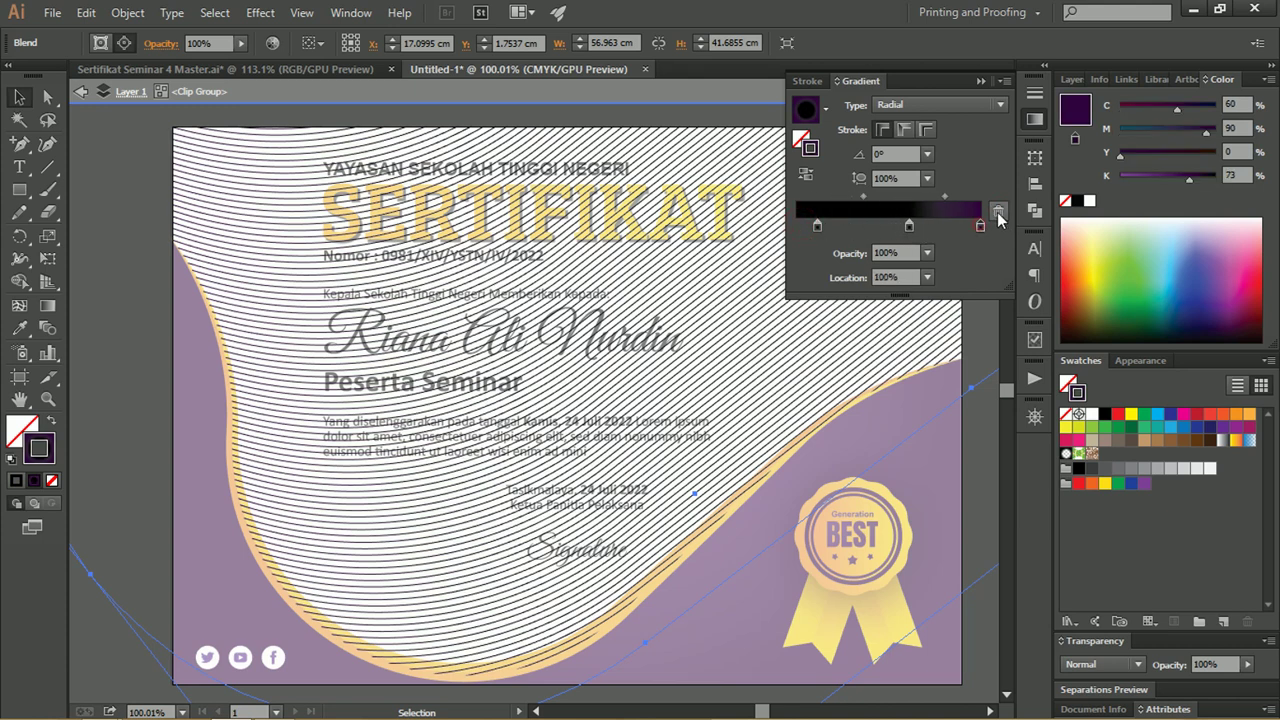
left_click(998, 211)
left_click_drag(917, 229, 988, 229)
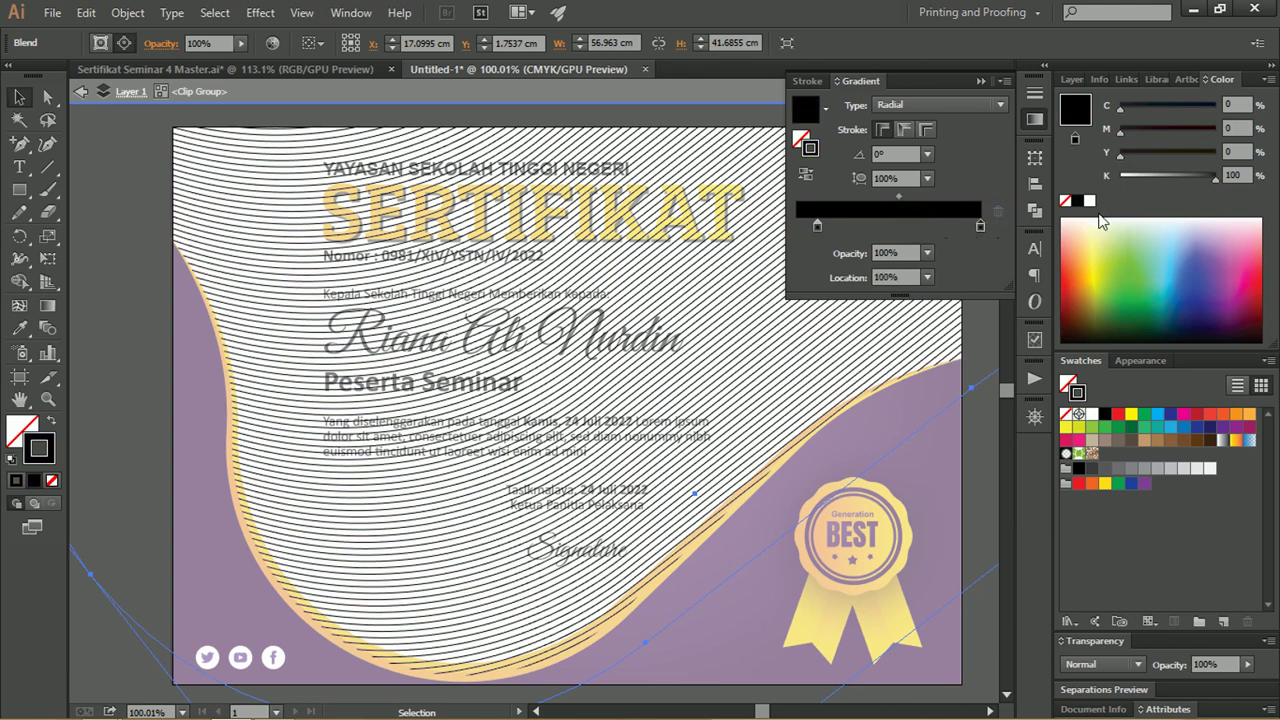
left_click_drag(1215, 178, 1172, 180)
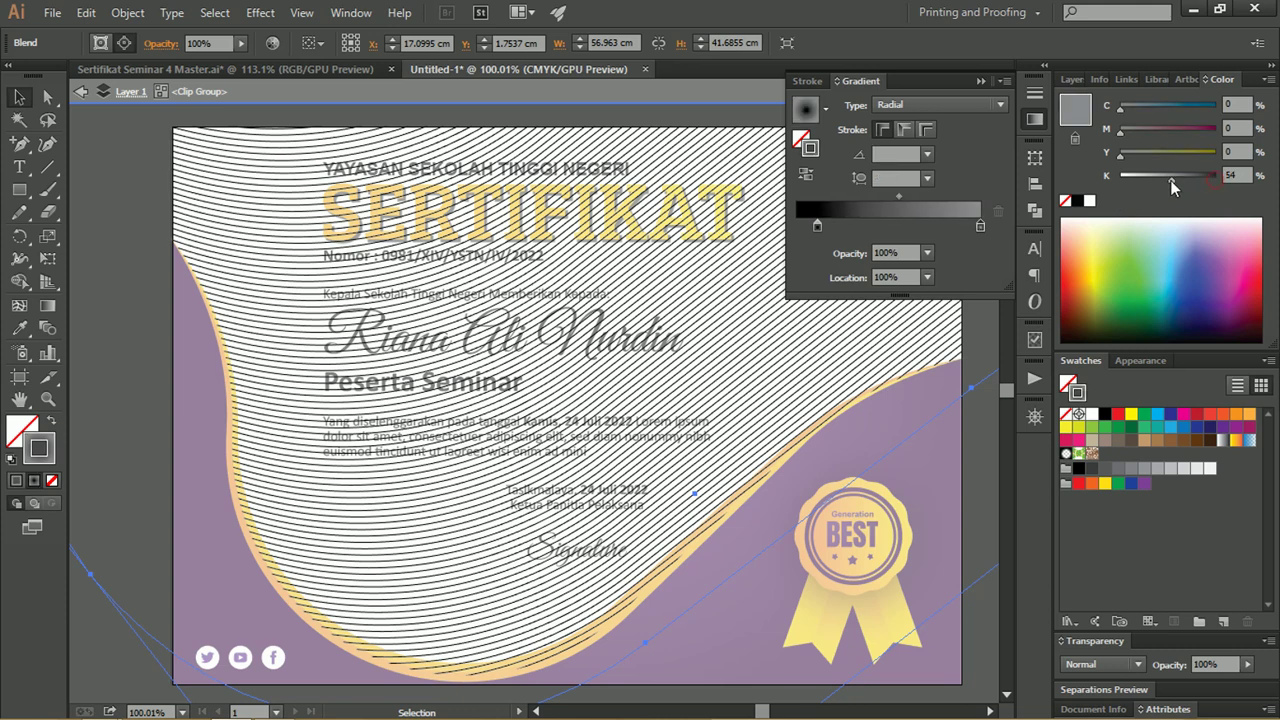
left_click(818, 227)
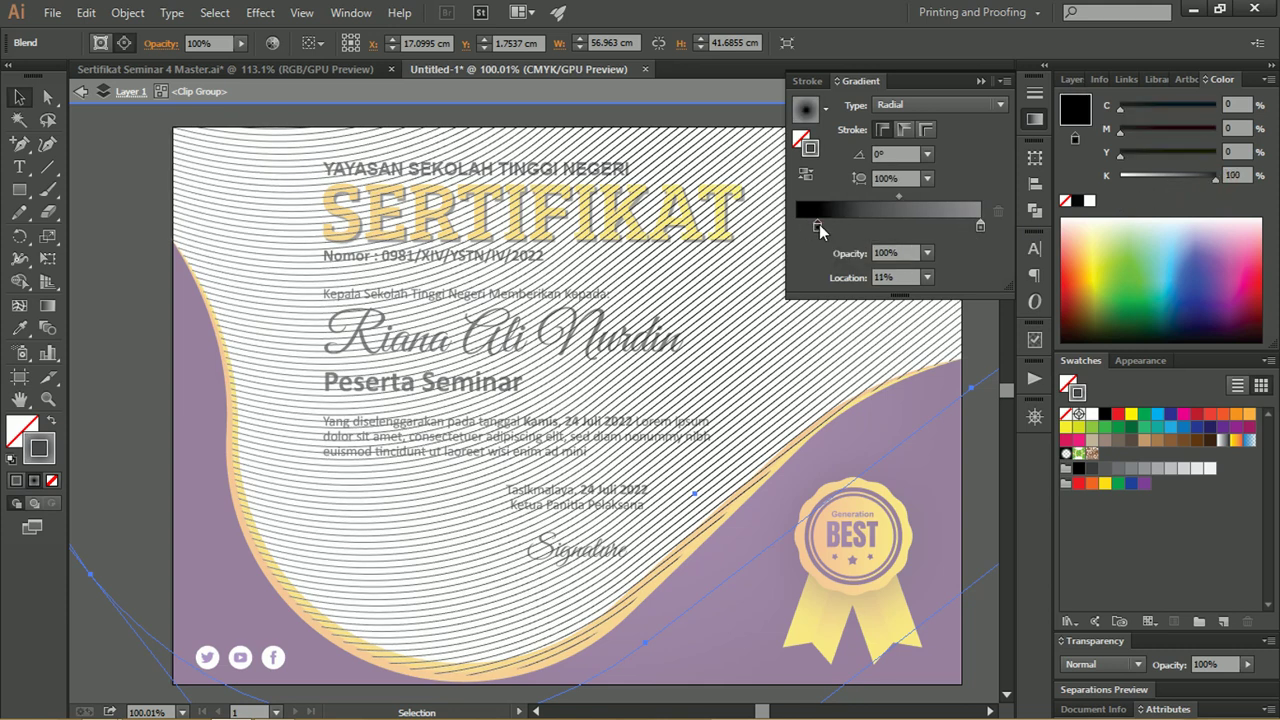
left_click_drag(1214, 178, 1156, 180)
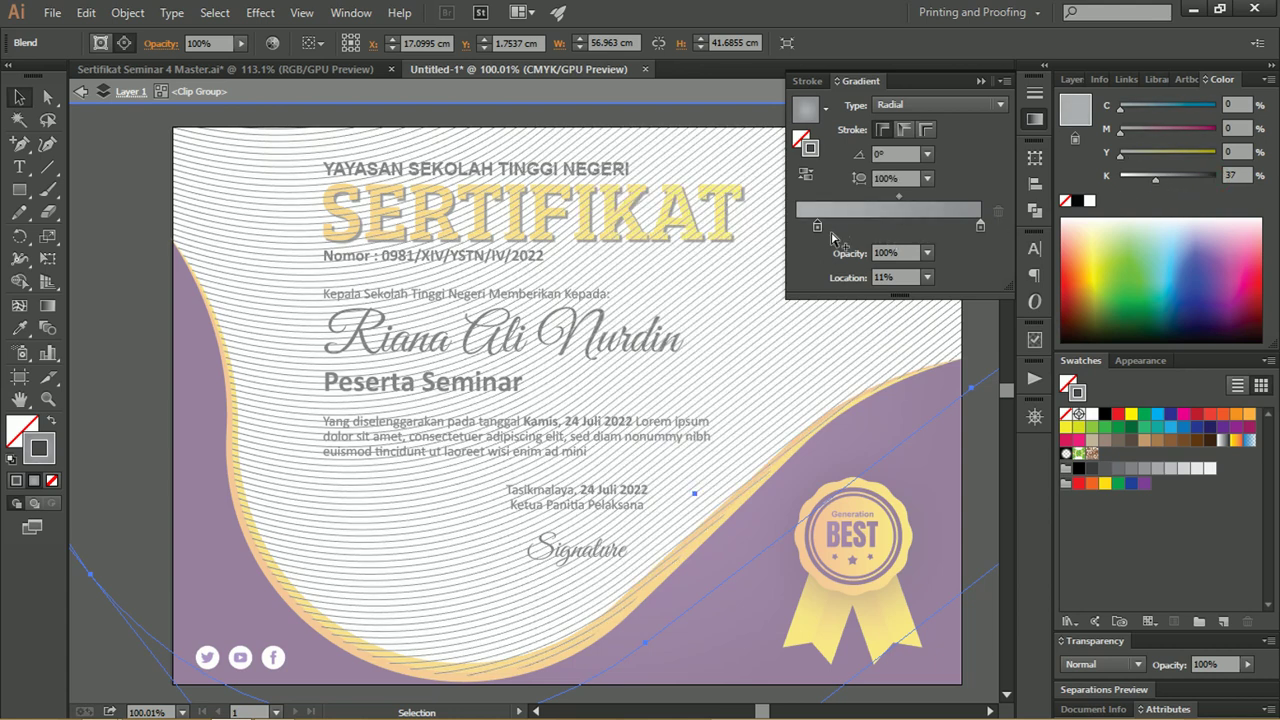
left_click_drag(818, 227, 781, 232)
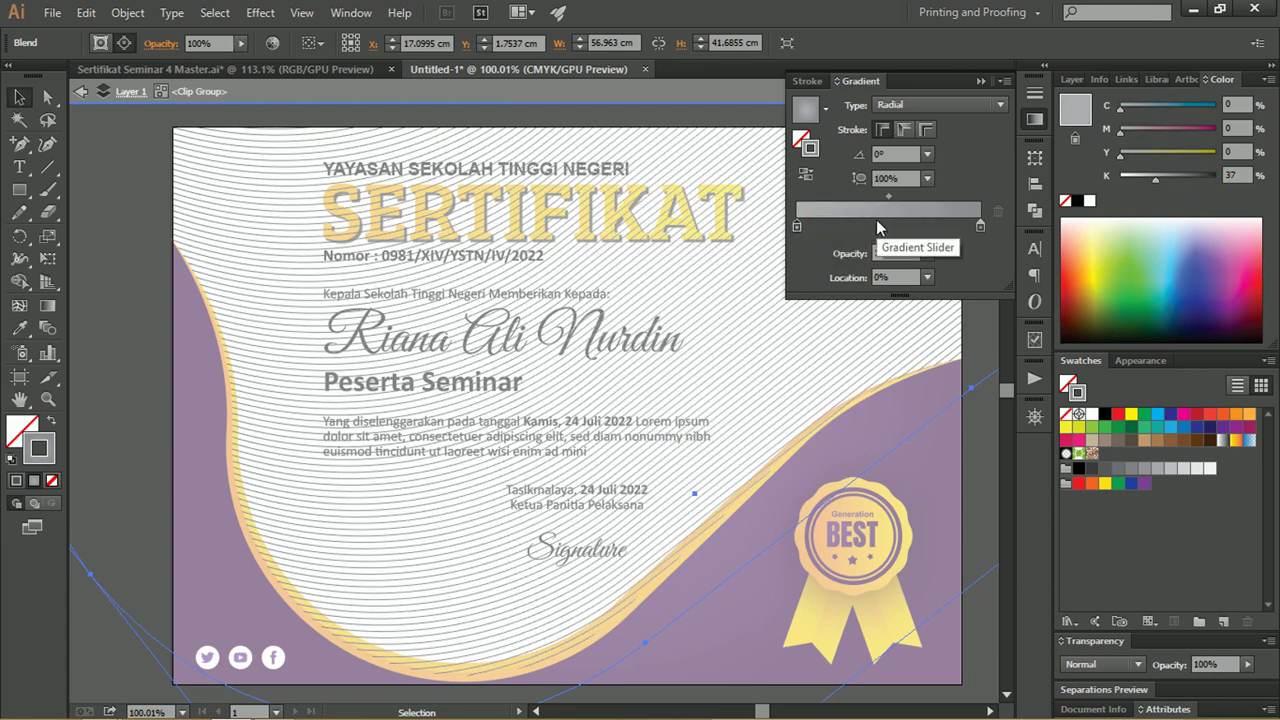
Switch the stroke gradient to linear and add a white middle stop.
left_click(911, 105)
left_click(906, 125)
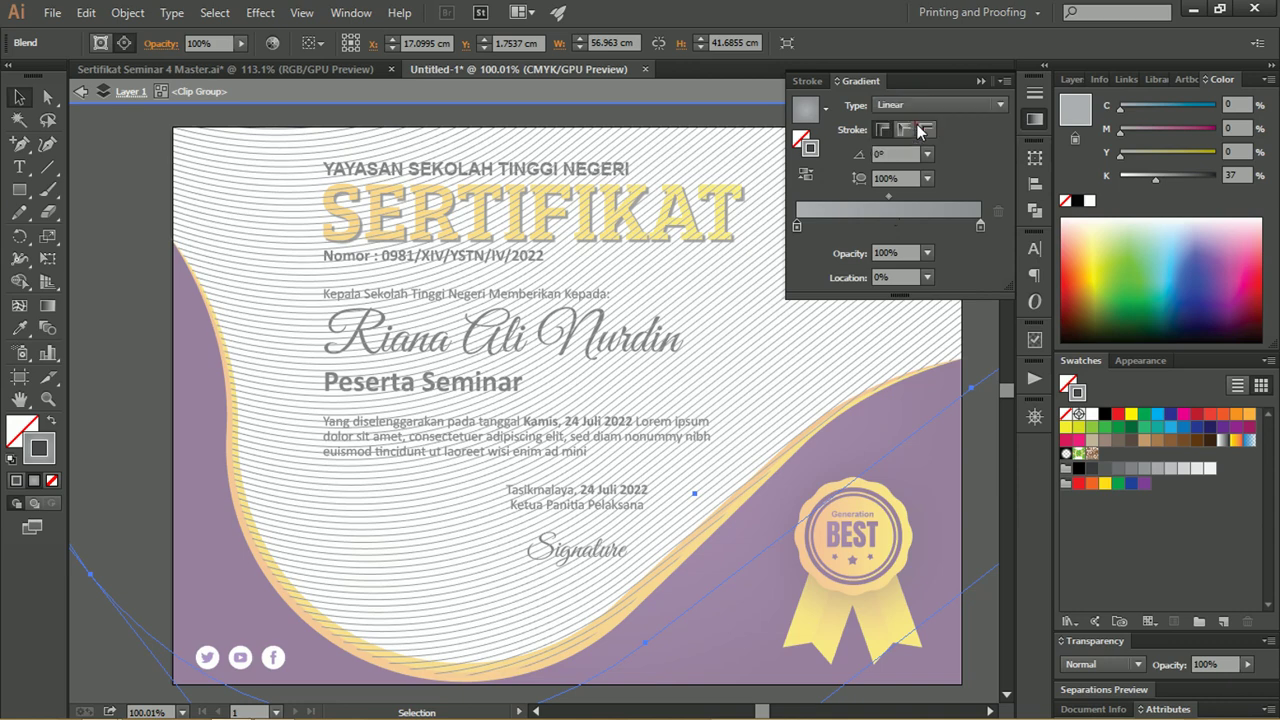
left_click(881, 228)
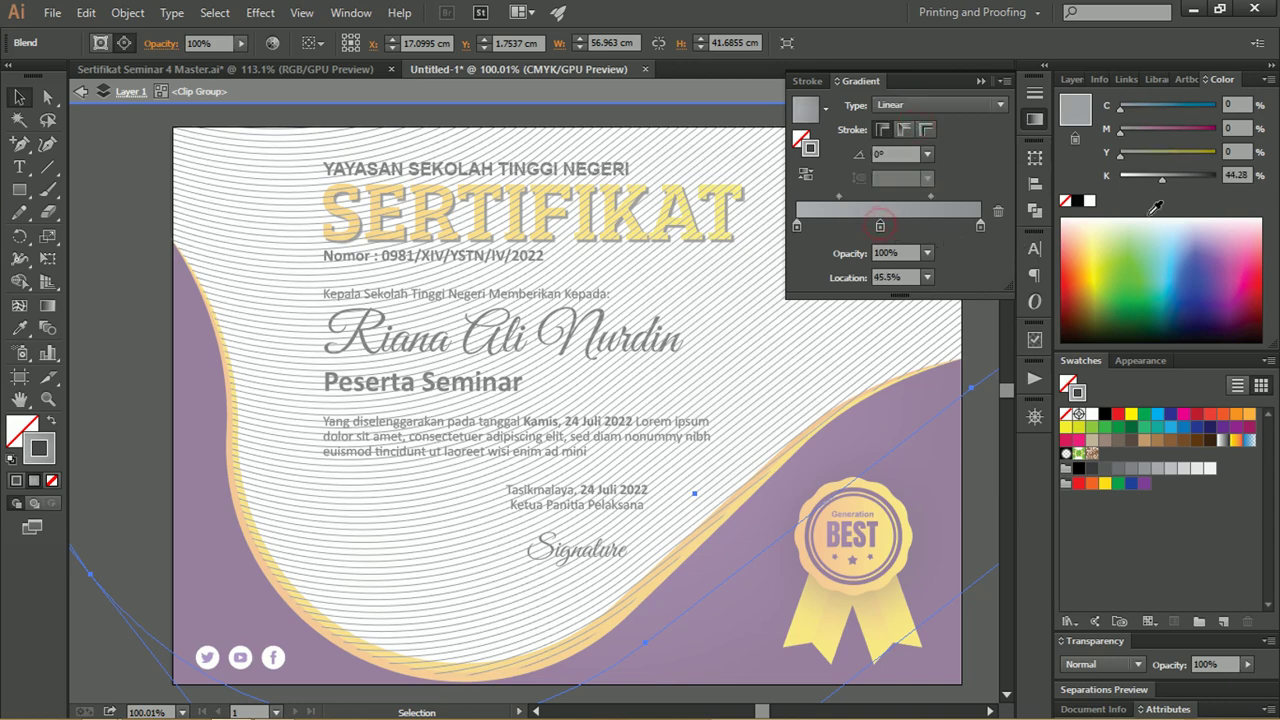
left_click_drag(1163, 178, 1075, 170)
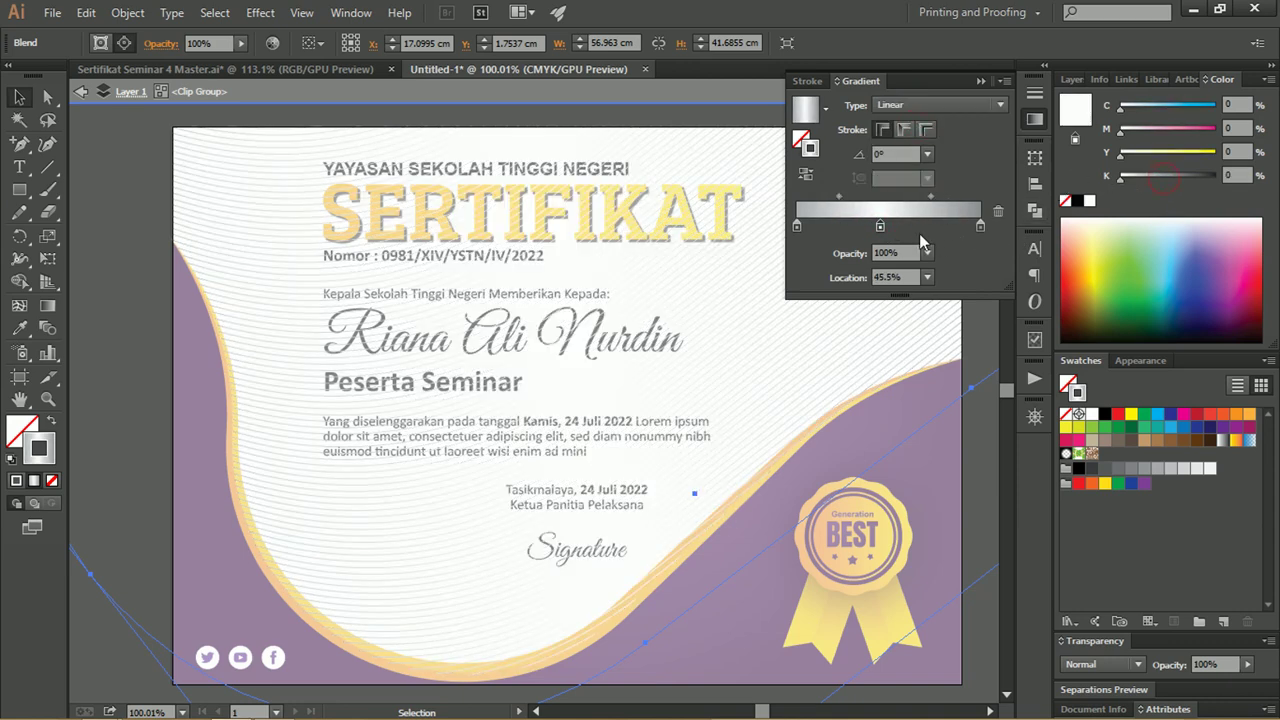
Add a grey stop near 66.5%, make the end stop white, and move the white stop to 28%.
left_click(946, 228)
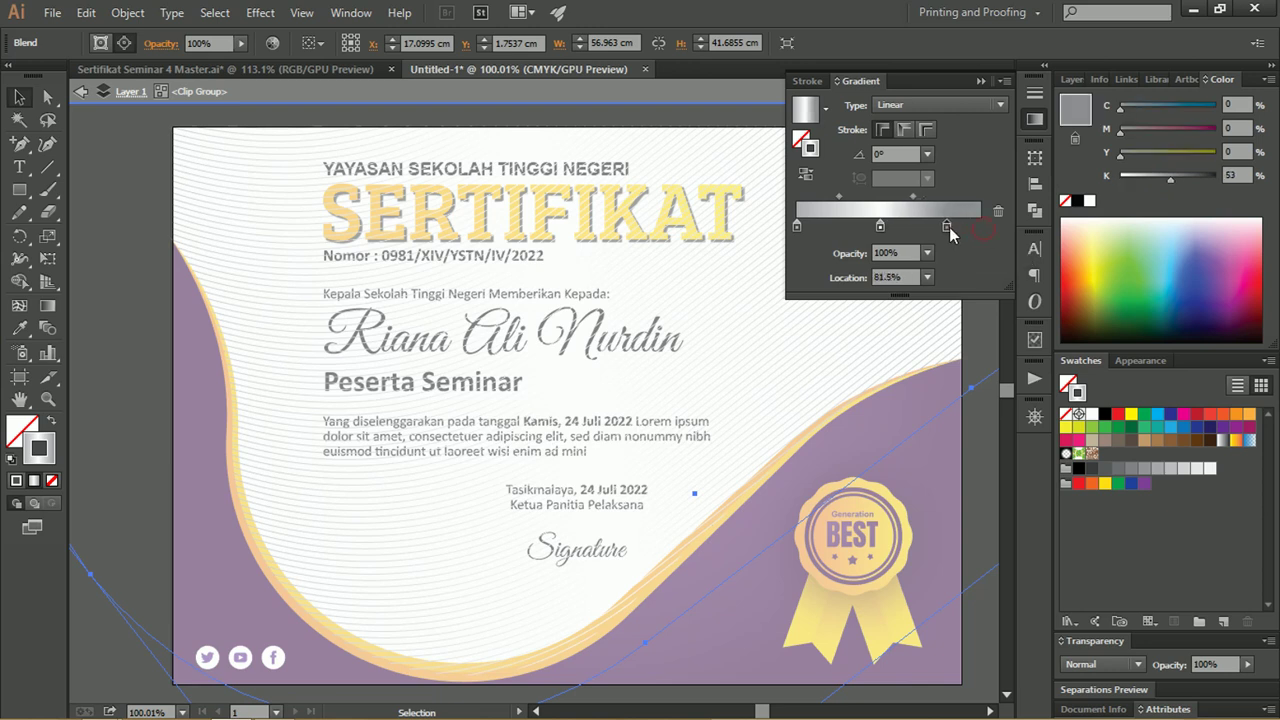
left_click_drag(946, 226, 975, 226)
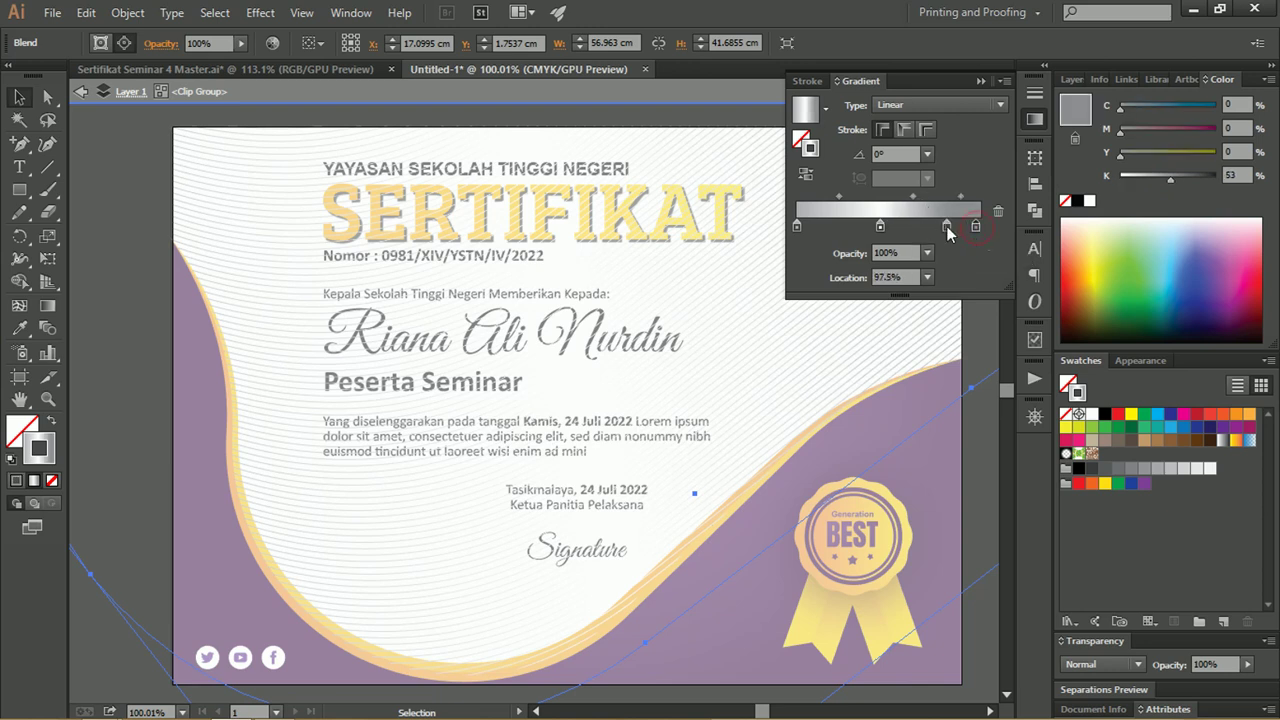
left_click(925, 227)
left_click(976, 228)
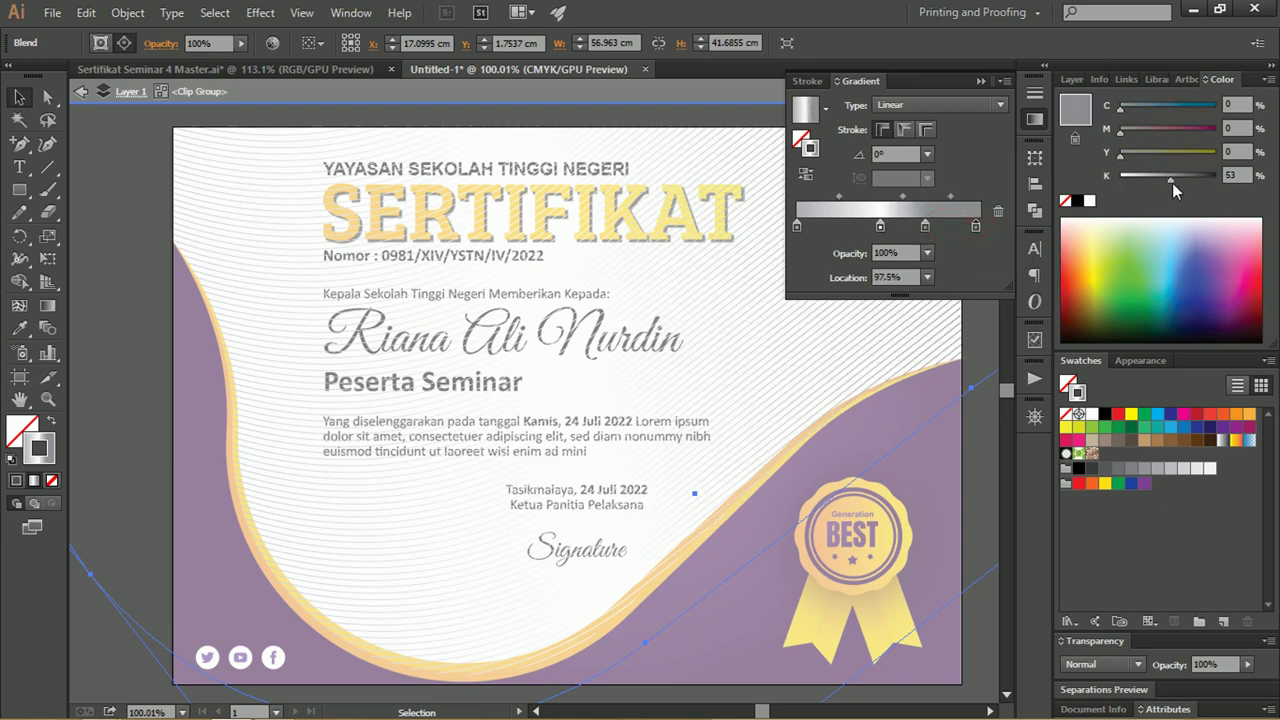
left_click_drag(1170, 178, 1115, 178)
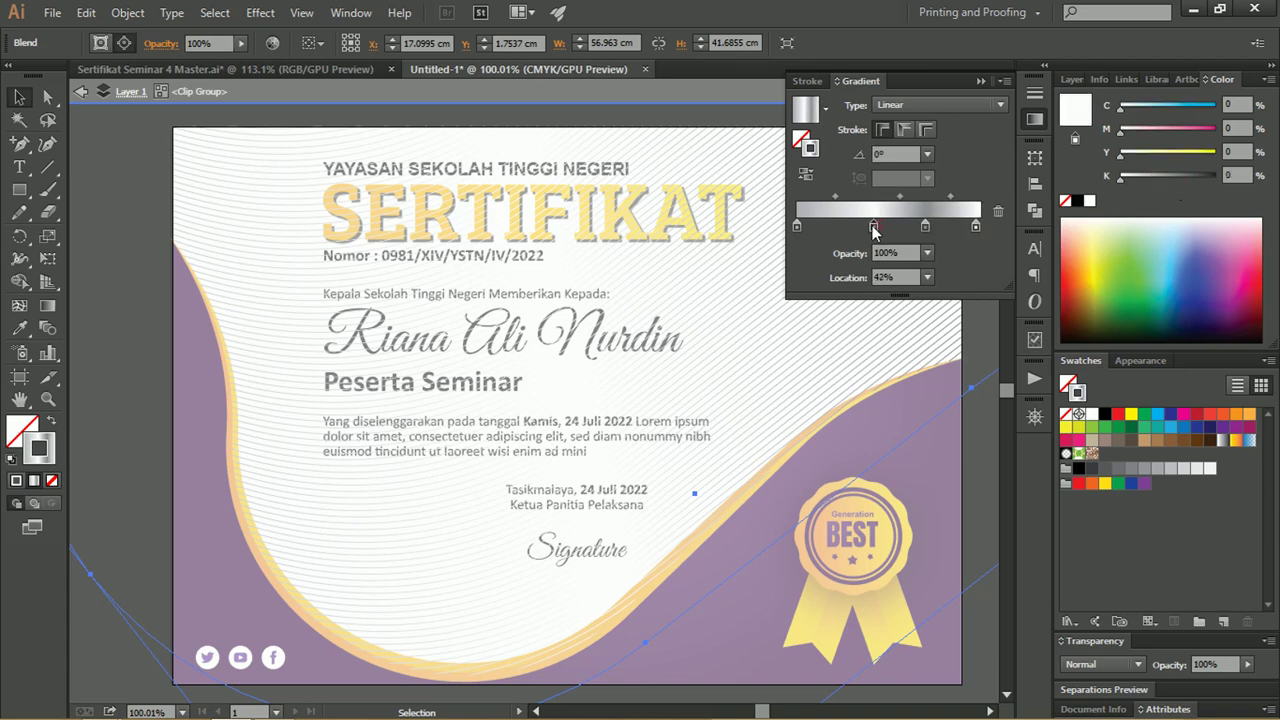
left_click_drag(880, 227, 848, 227)
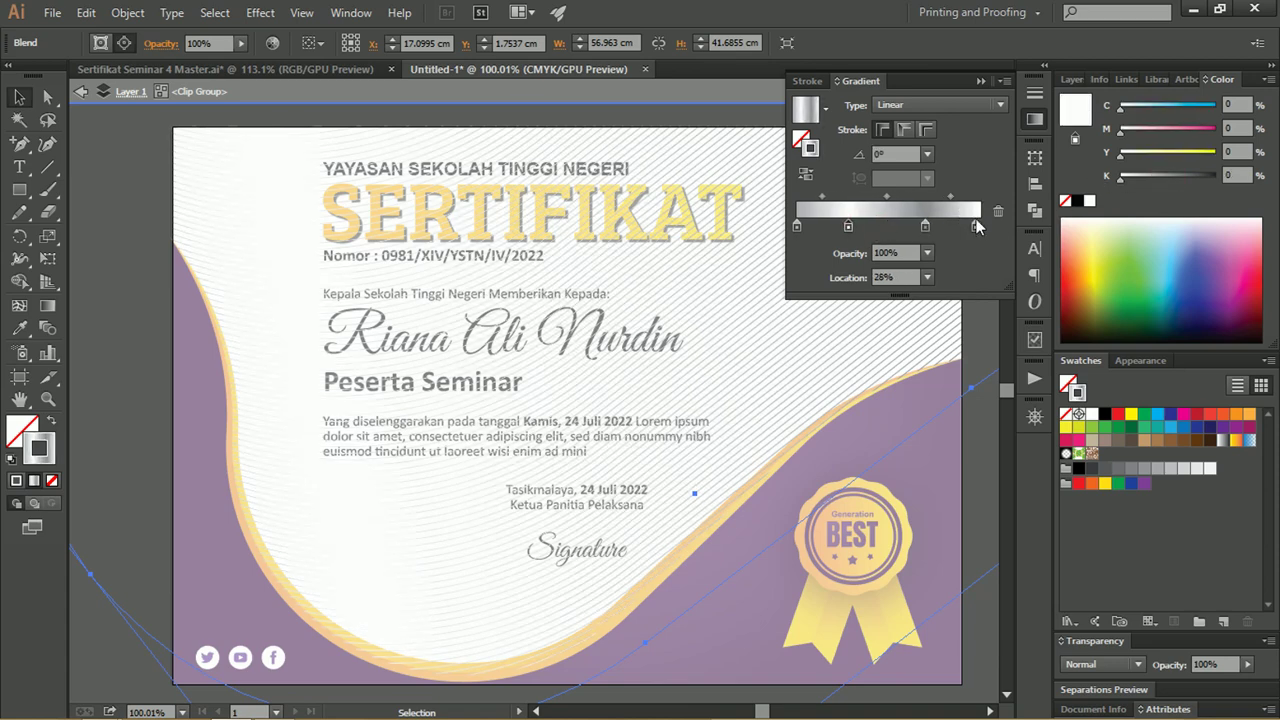
mouse_move(977, 227)
left_mouse_down()
mouse_move(918, 227)
mouse_move(875, 199)
left_mouse_up()
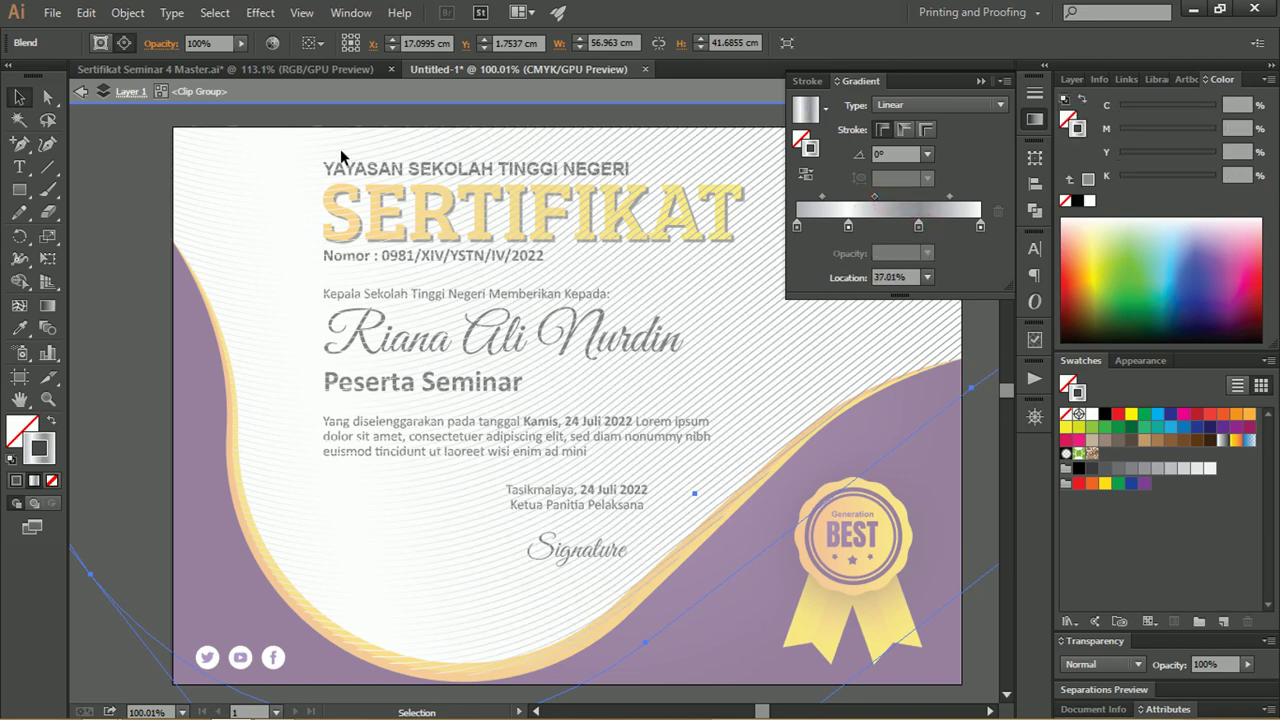
Exit Isolation Mode, close the Gradient panel, and deselect to view the grey-lined certificate.
double_click(114, 134)
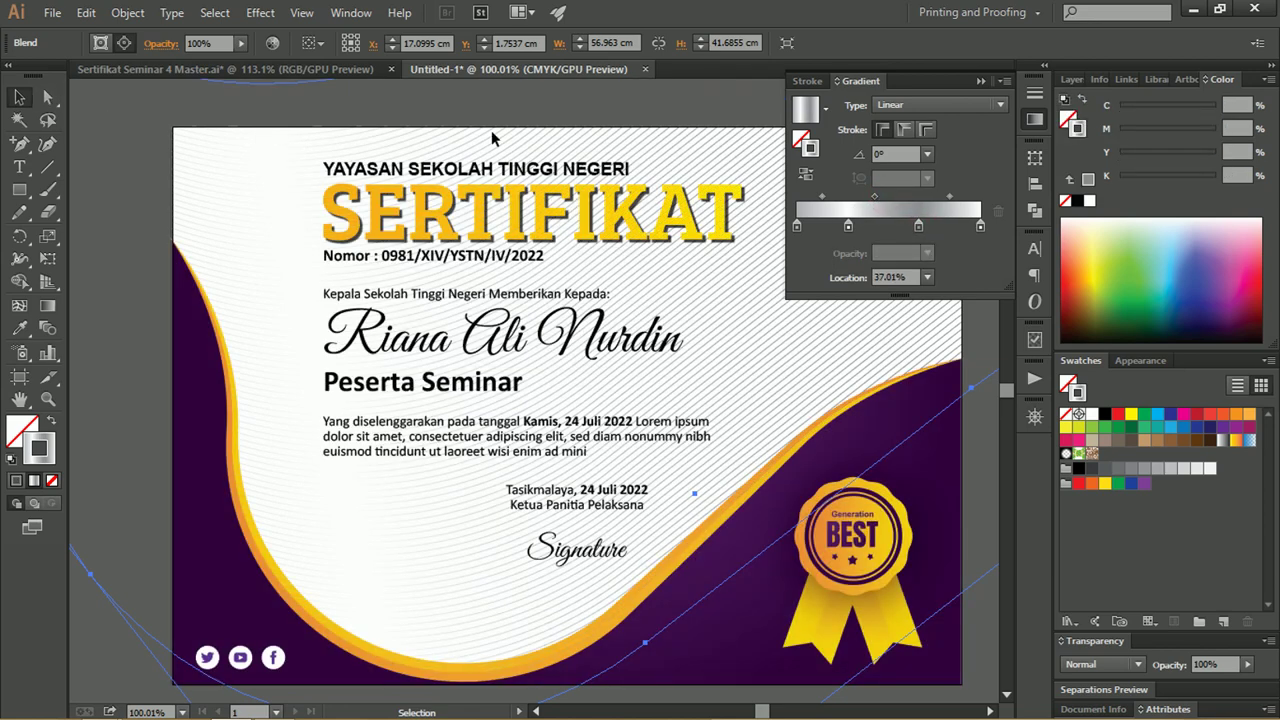
key("z")
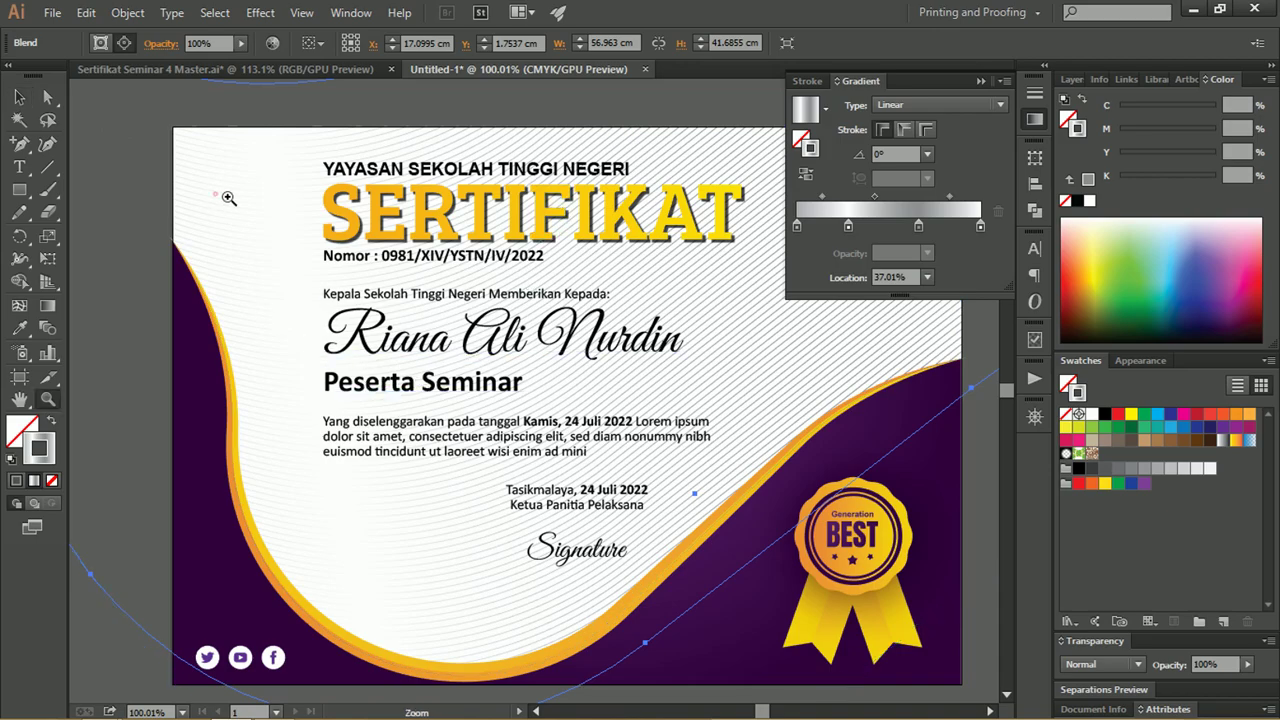
left_click(215, 192)
mouse_move(452, 287)
left_mouse_down()
mouse_move(500, 294)
mouse_move(414, 277)
mouse_move(246, 211)
left_mouse_up()
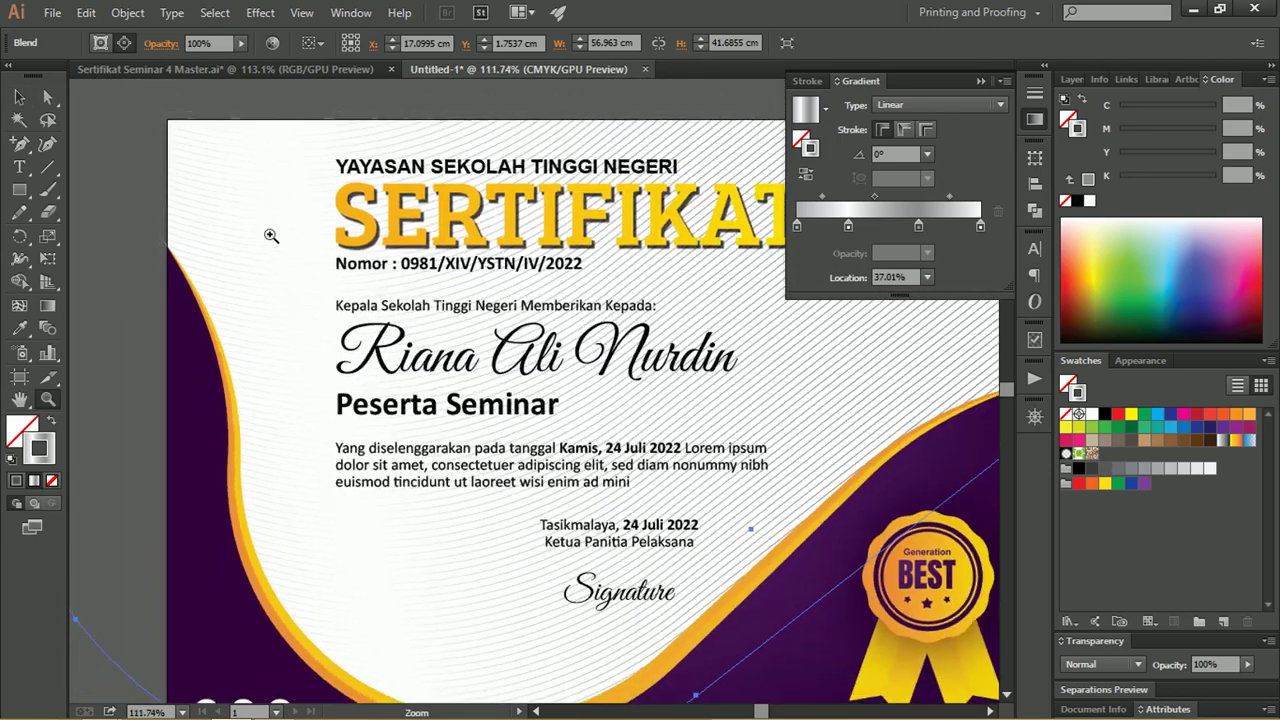
mouse_move(481, 319)
left_mouse_down()
mouse_move(482, 303)
mouse_move(383, 231)
mouse_move(412, 245)
mouse_move(312, 331)
mouse_move(425, 392)
mouse_move(434, 381)
left_mouse_up()
scroll(499, 344, "down", 2)
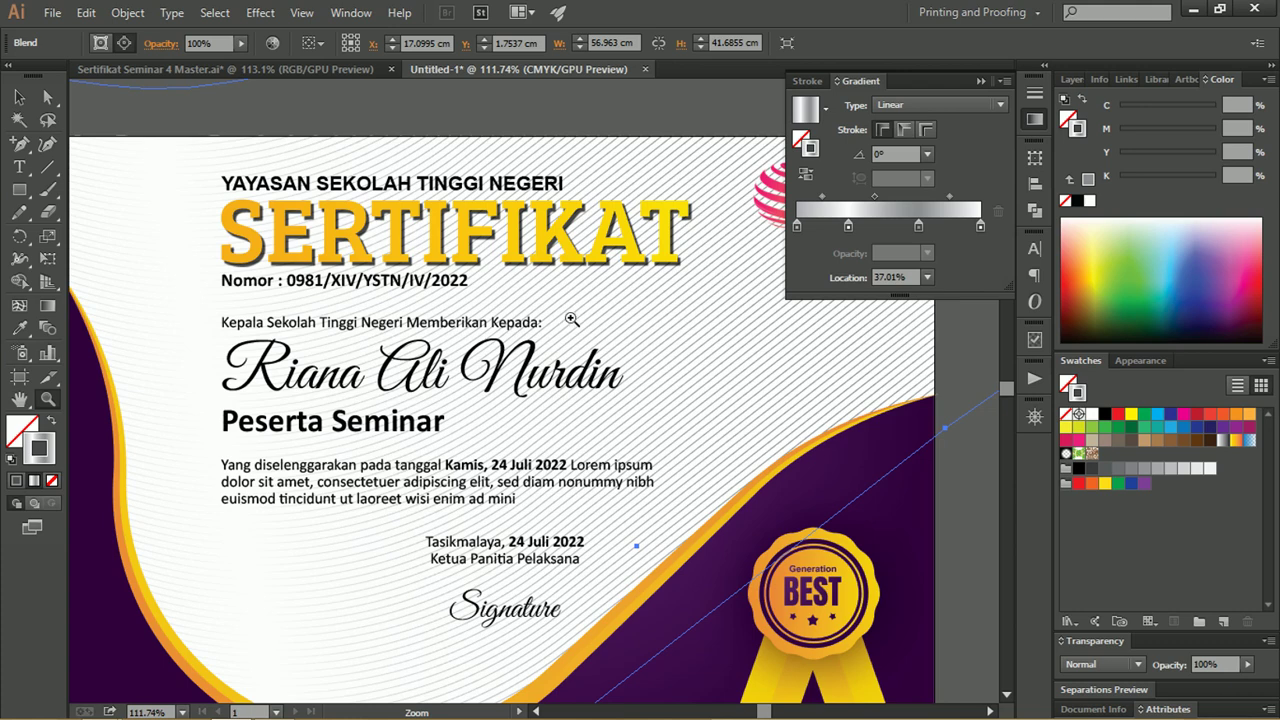
left_click(984, 82)
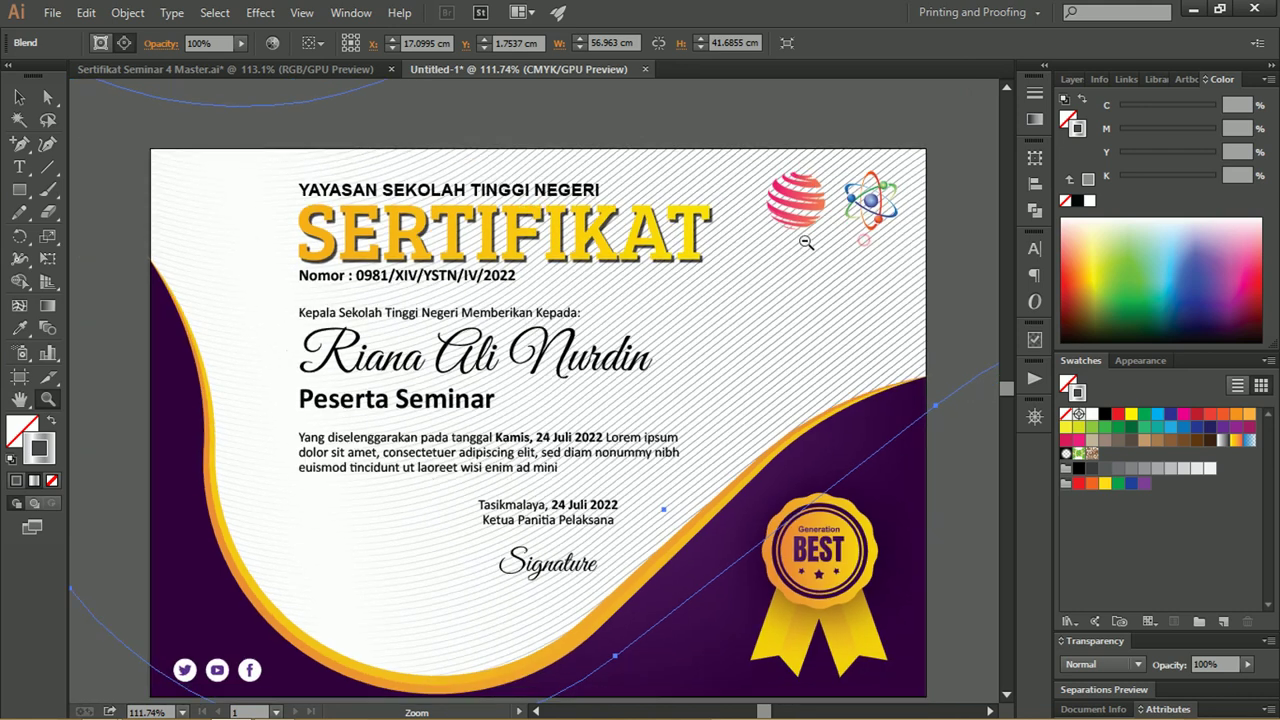
left_click(806, 242, "alt")
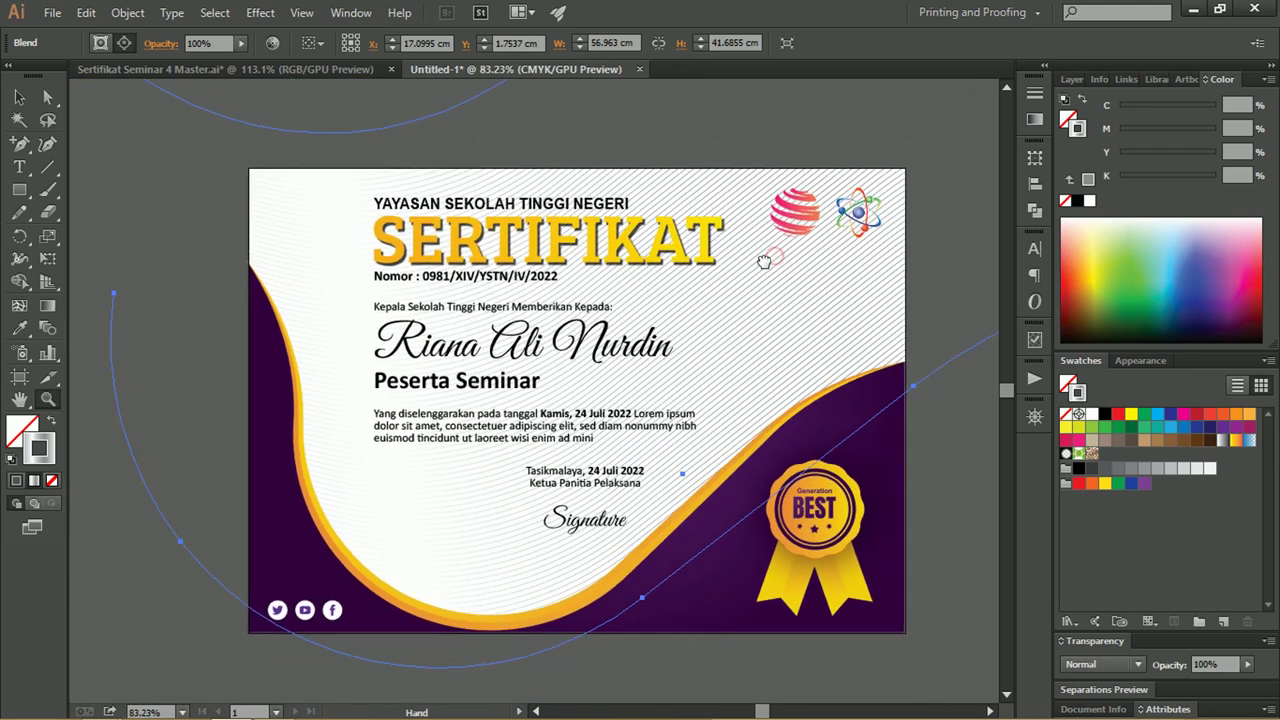
key("v")
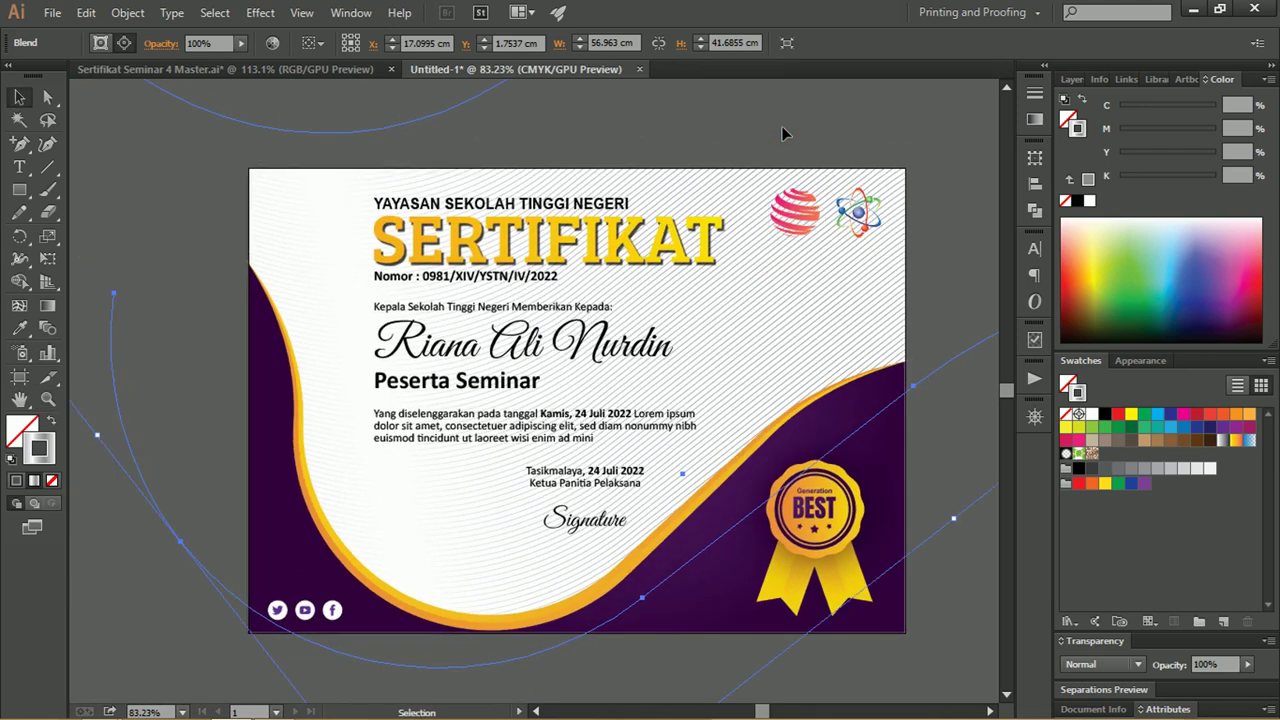
left_click(782, 127)
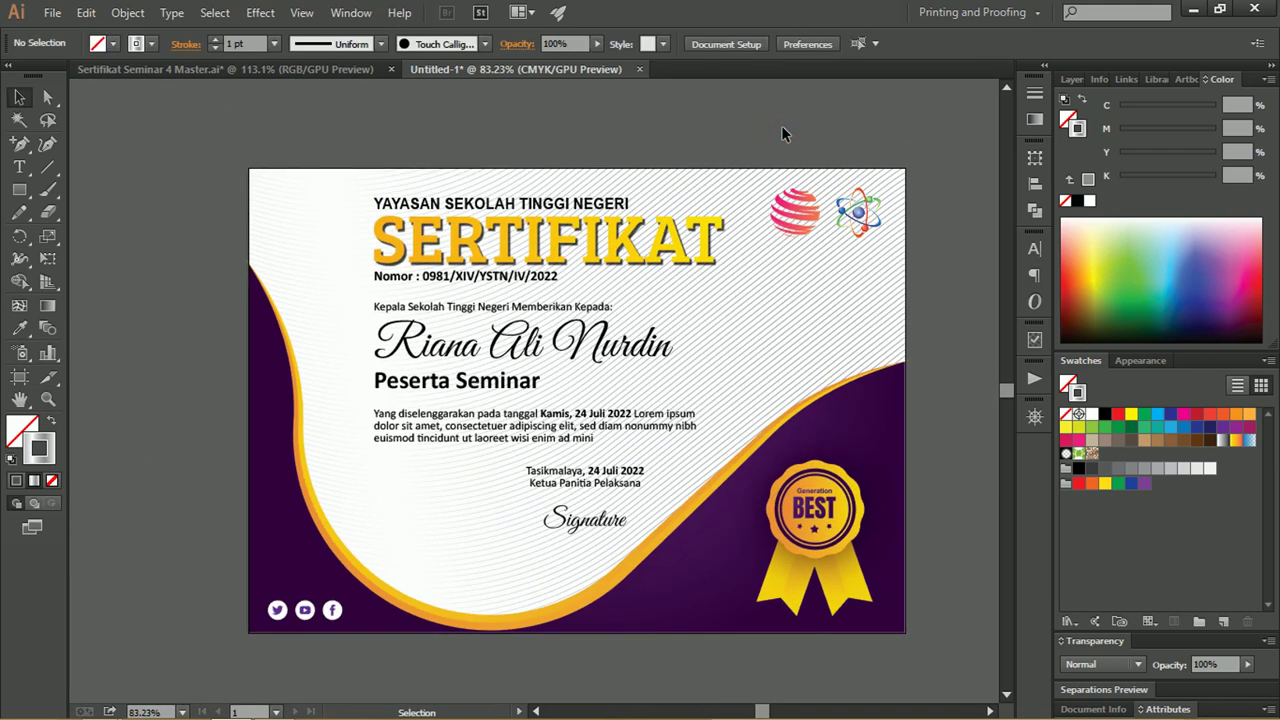